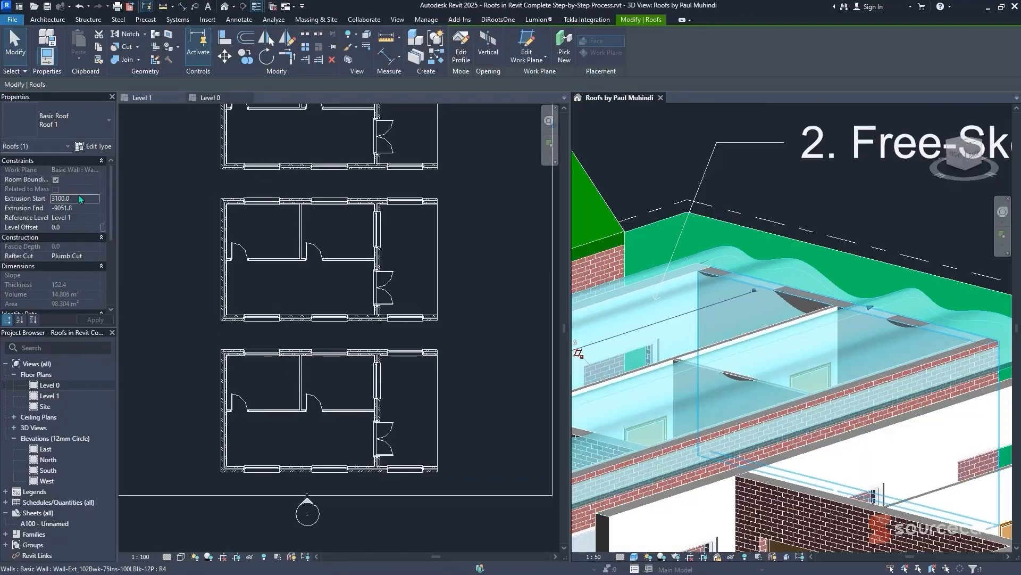
left_click(460, 54)
key("Escape")
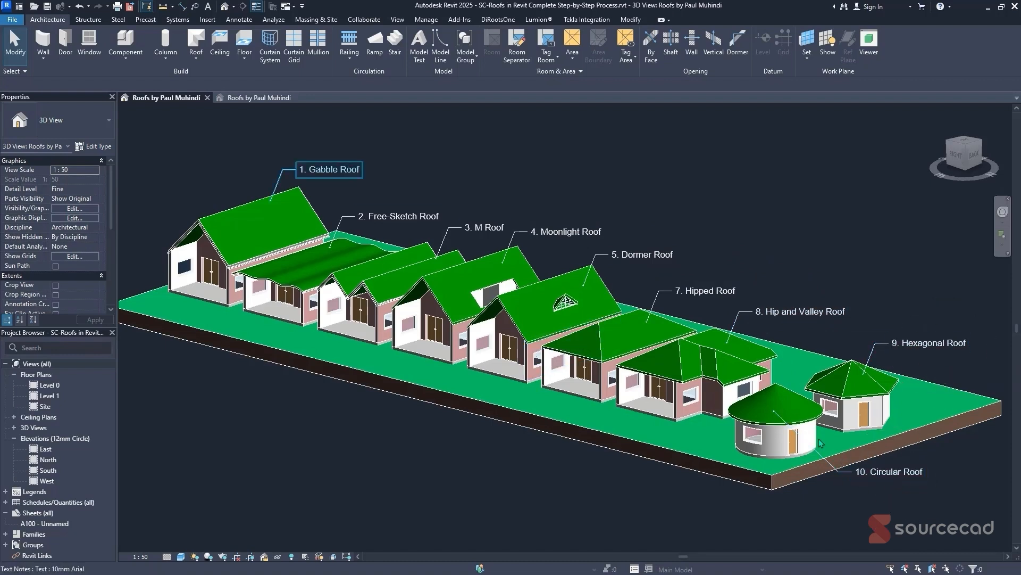
- Switch to the project whose houses have no roofs and close the 3D view of the finished roof samples
left_click(212, 100)
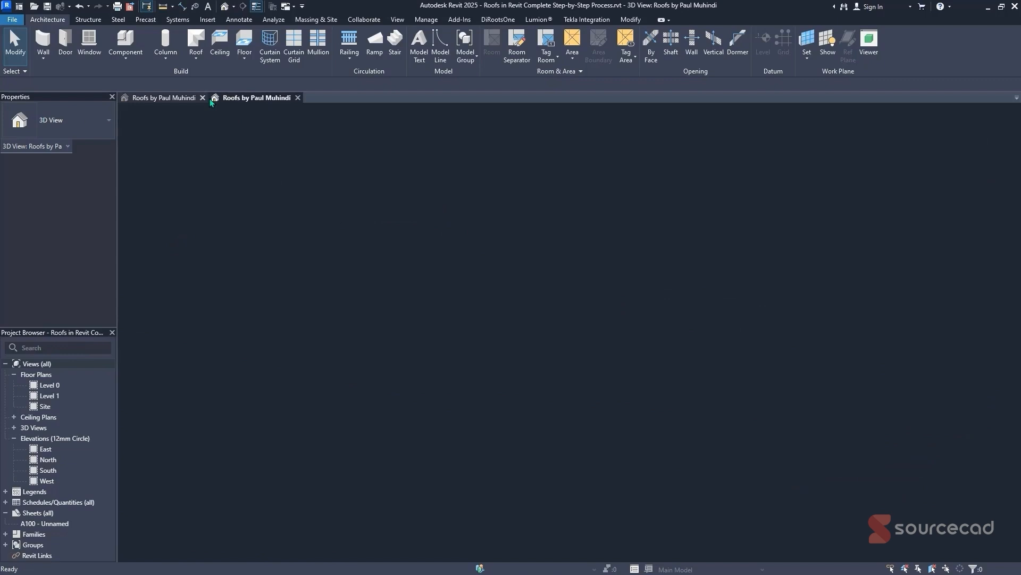
left_click(206, 97)
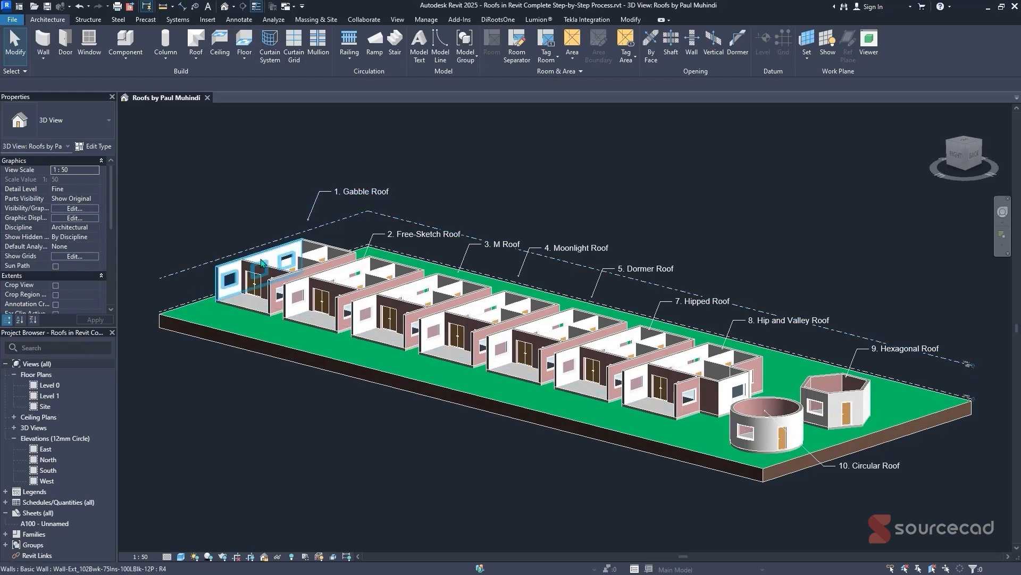
- Open the Level 1 floor plan and tile it side by side with the 3D view
double_click(36, 396)
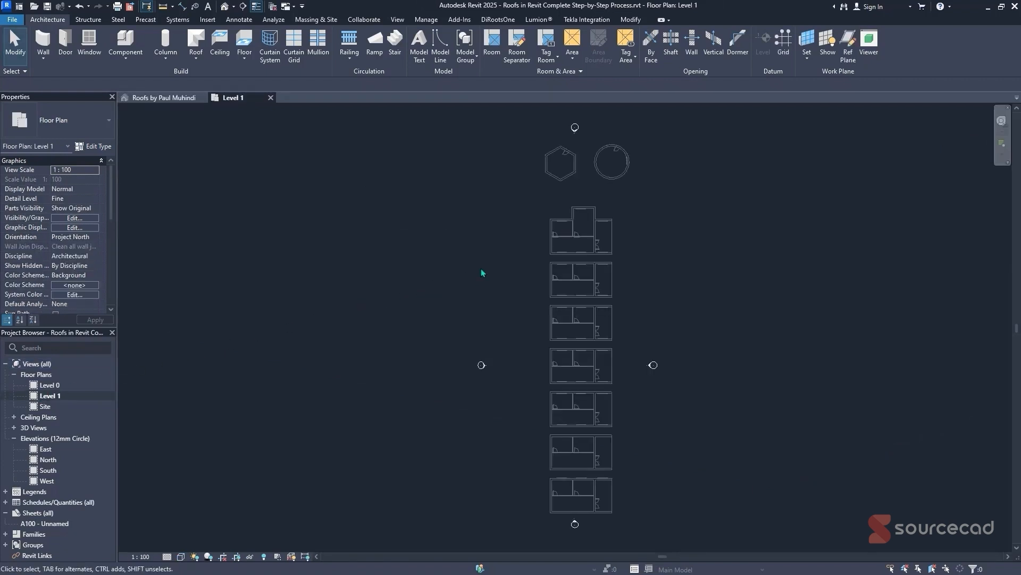
key("w")
key("t")
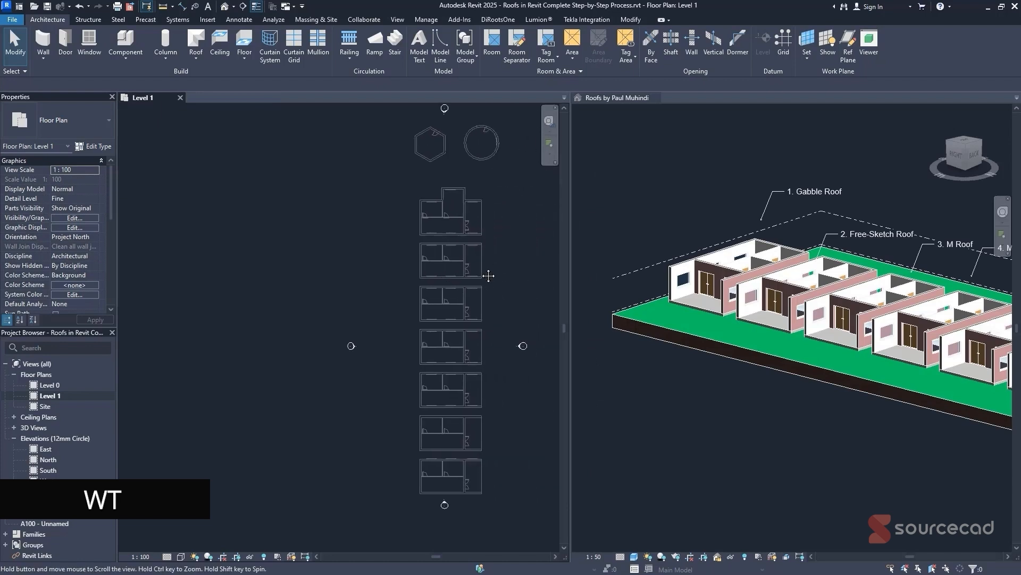
left_click(771, 467)
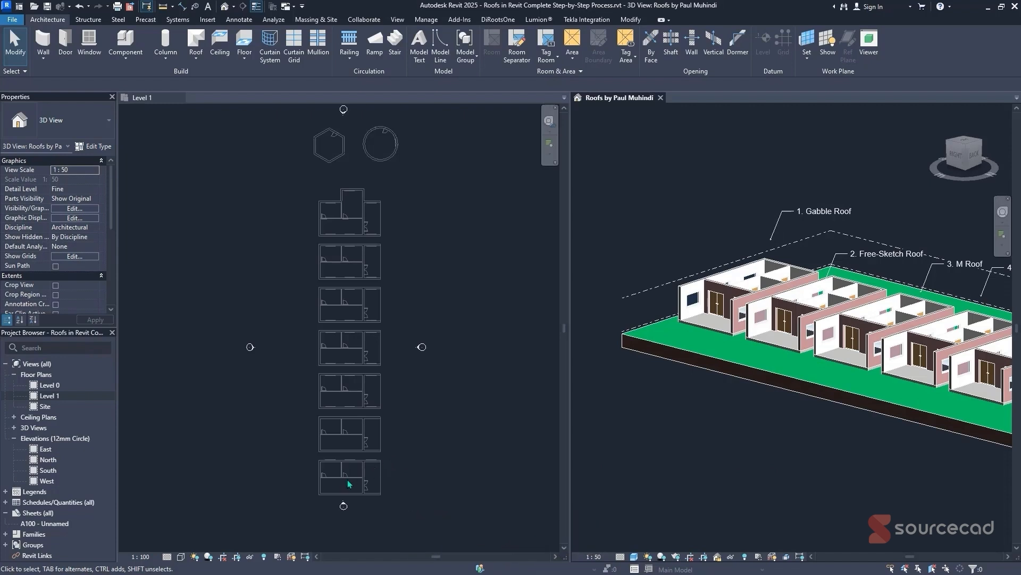
- Start a Roof by Footprint sketch in the Level 1 plan for the southernmost house
scroll(349, 484, "up", 5)
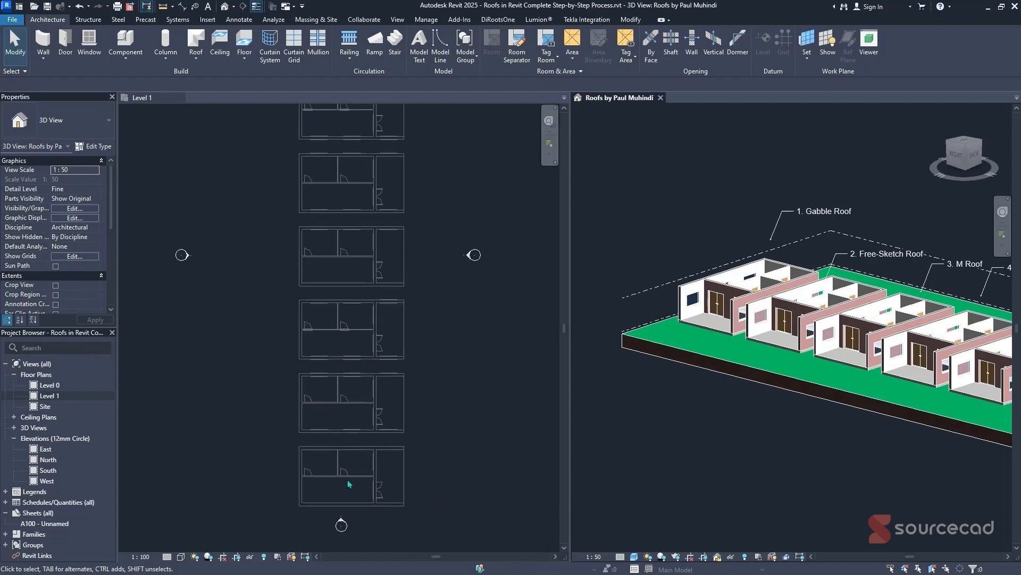
left_click(349, 484)
scroll(365, 417, "down", 3)
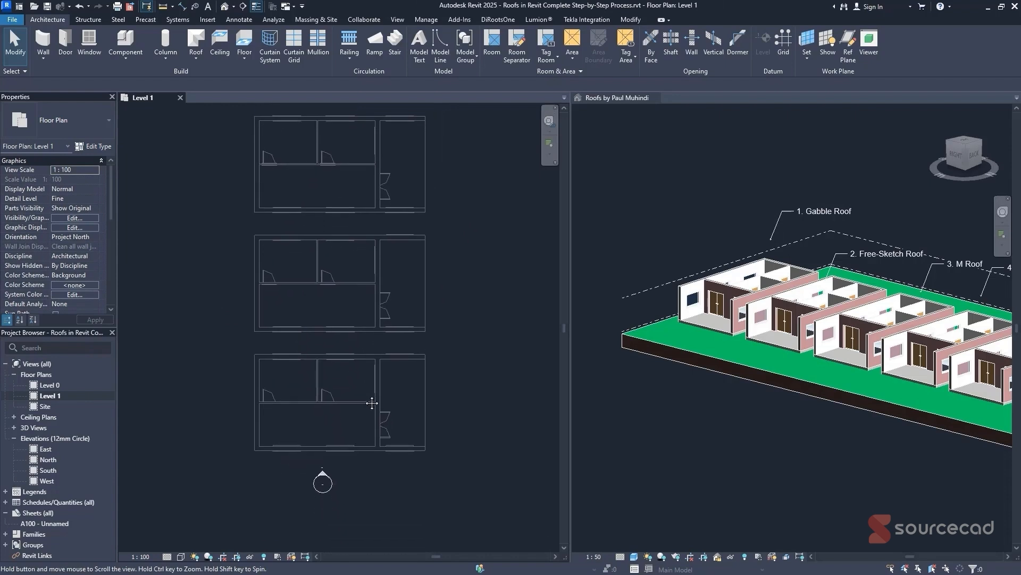
scroll(365, 400, "up", 2)
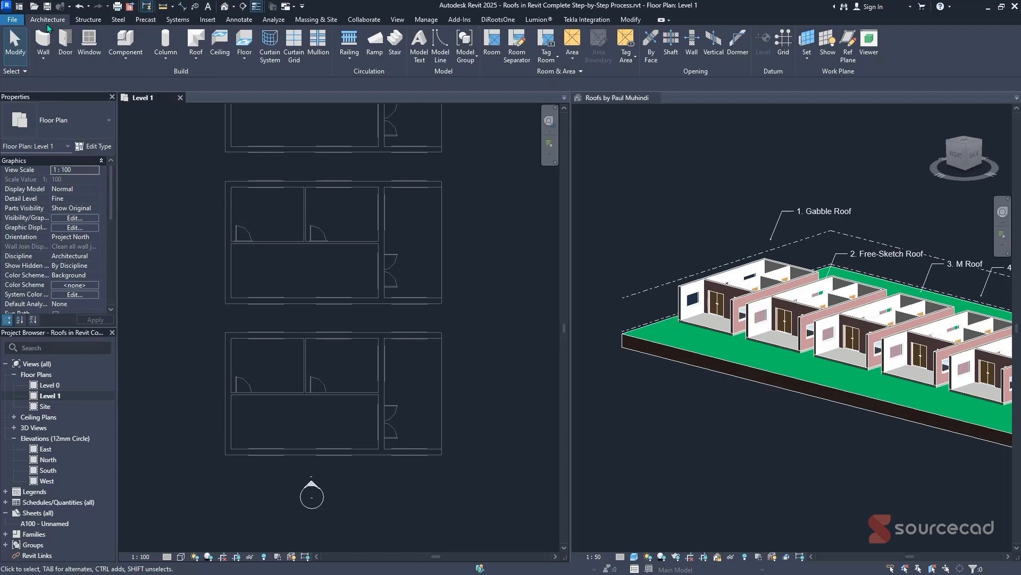
left_click(202, 61)
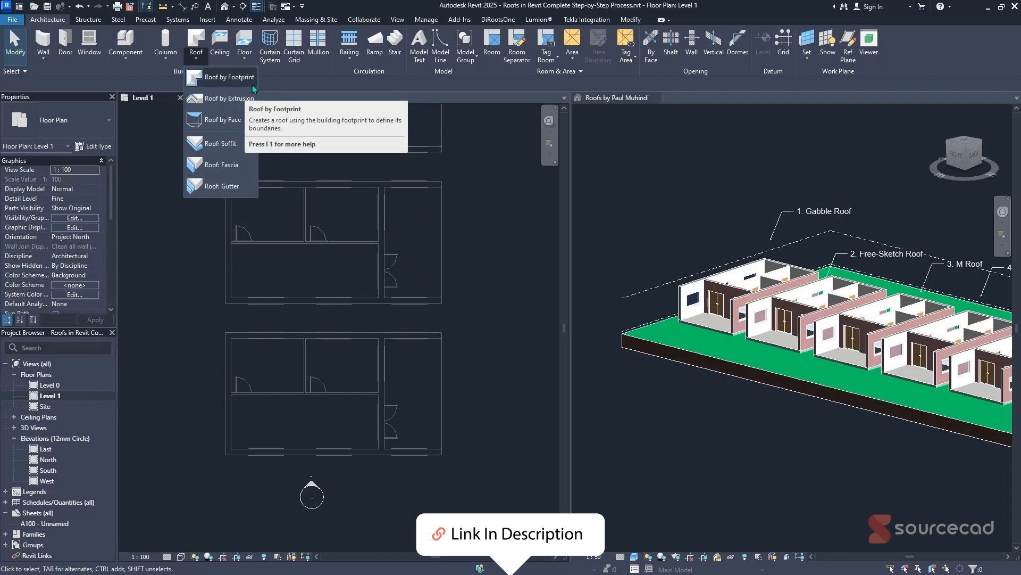
left_click(253, 85)
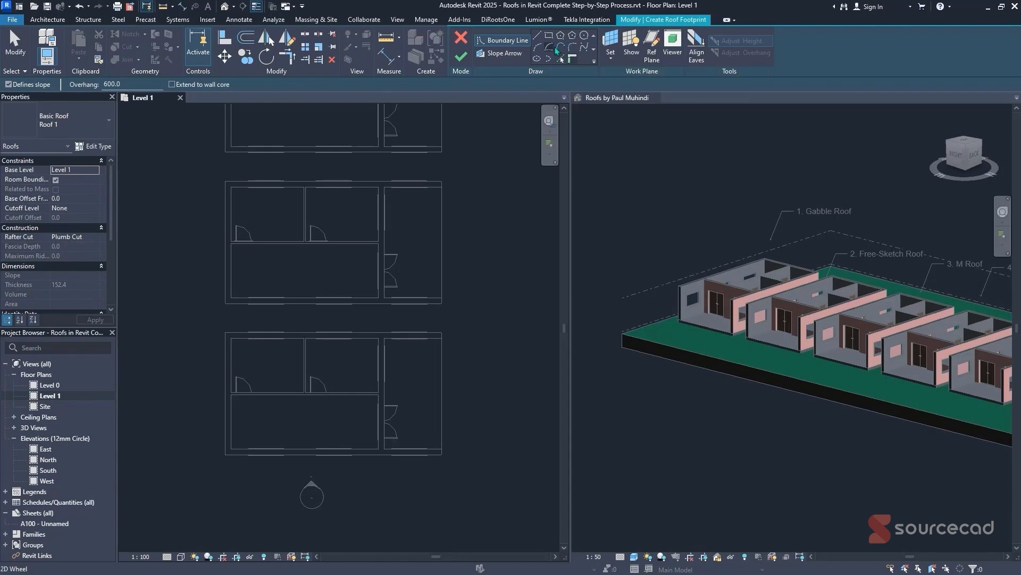
- Set the overhang to 0.0 and pick the southernmost house's north, west and south exterior walls as slope-defining roof boundary lines
left_click(537, 36)
left_click(575, 60)
left_click(106, 84)
key("Return")
left_click(296, 336)
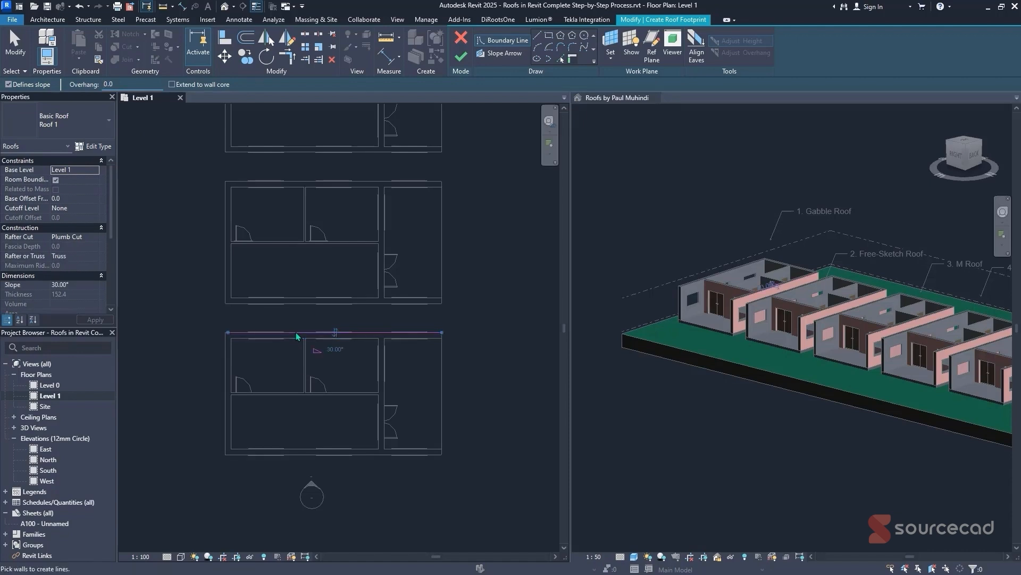
left_click(228, 375)
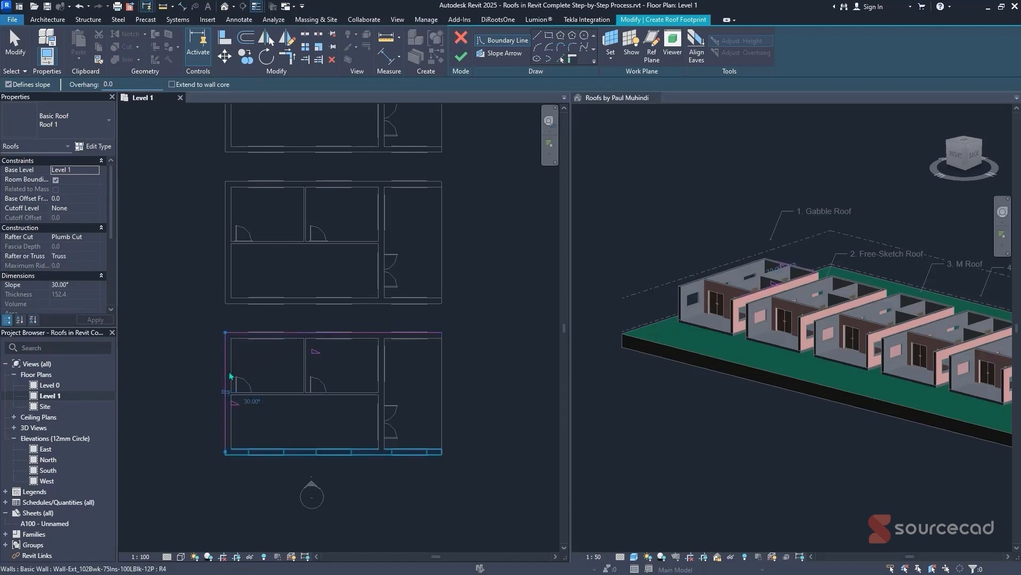
left_click(350, 457)
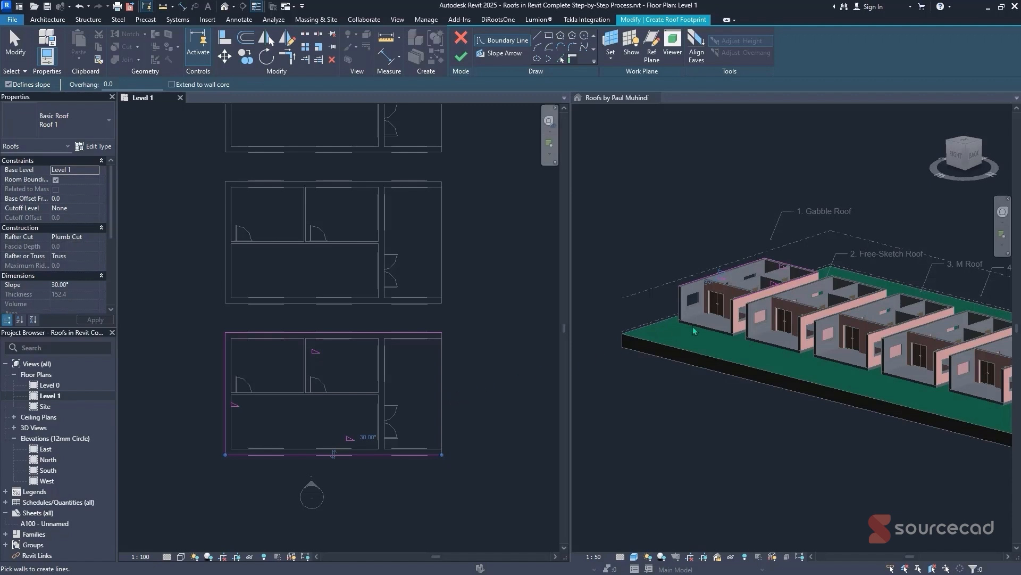
- Close the roof boundary with a straight line along the open east side, joining the ends of the north and south lines
left_click(538, 36)
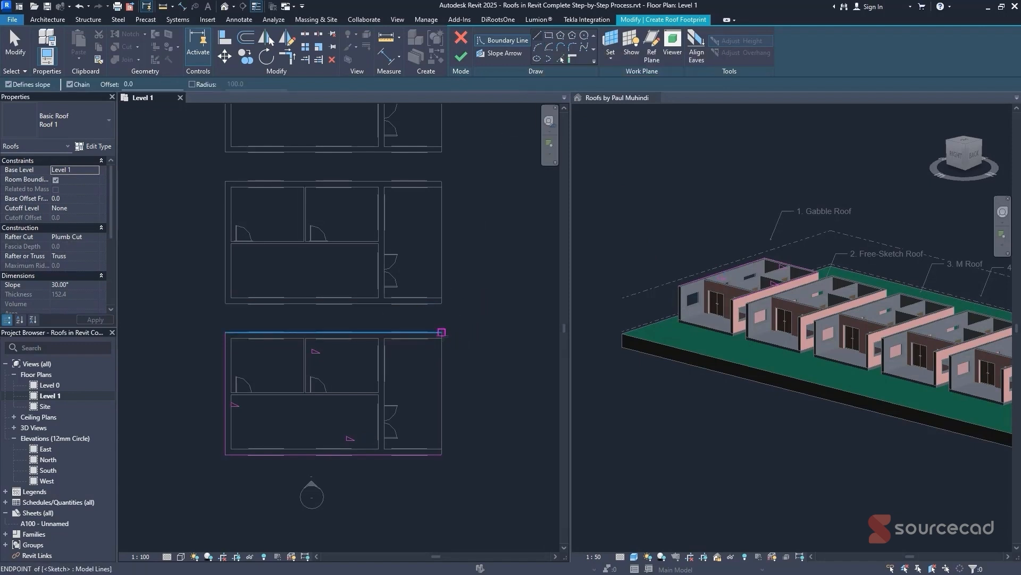
left_click(442, 333)
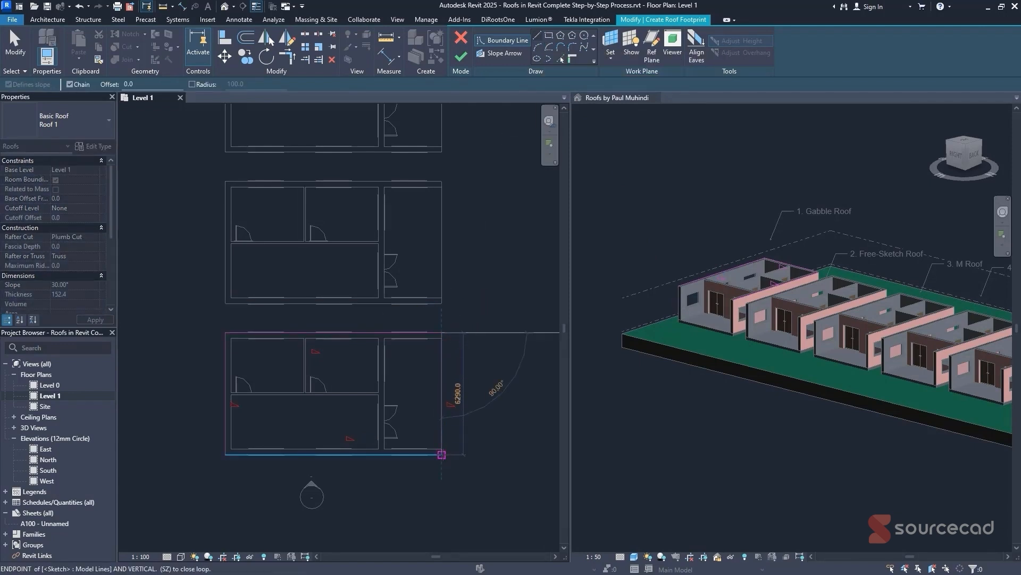
left_click(441, 454)
key("Escape")
key("Escape")
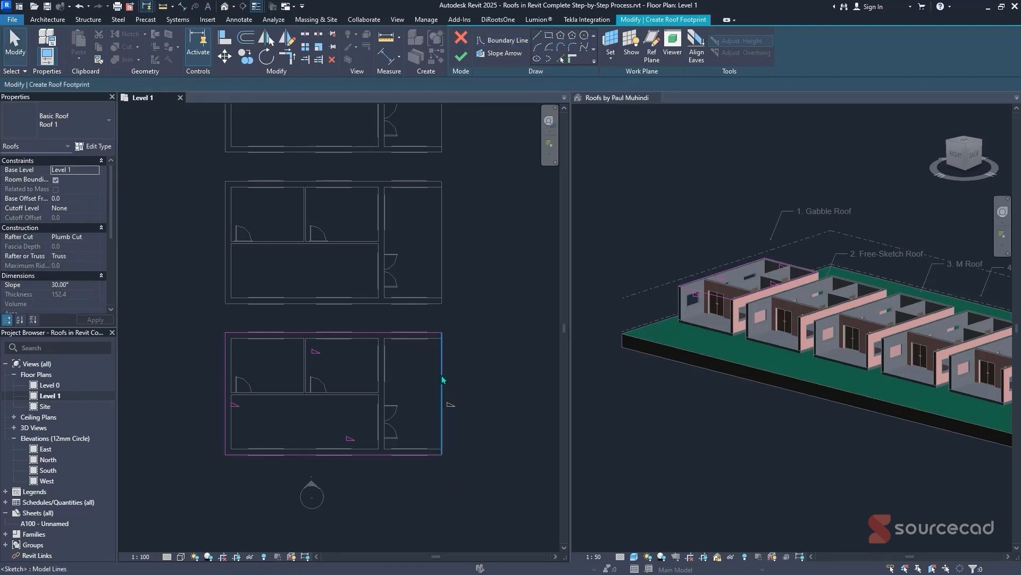
- Select the whole chain of roof boundary lines and delete it
key("Tab")
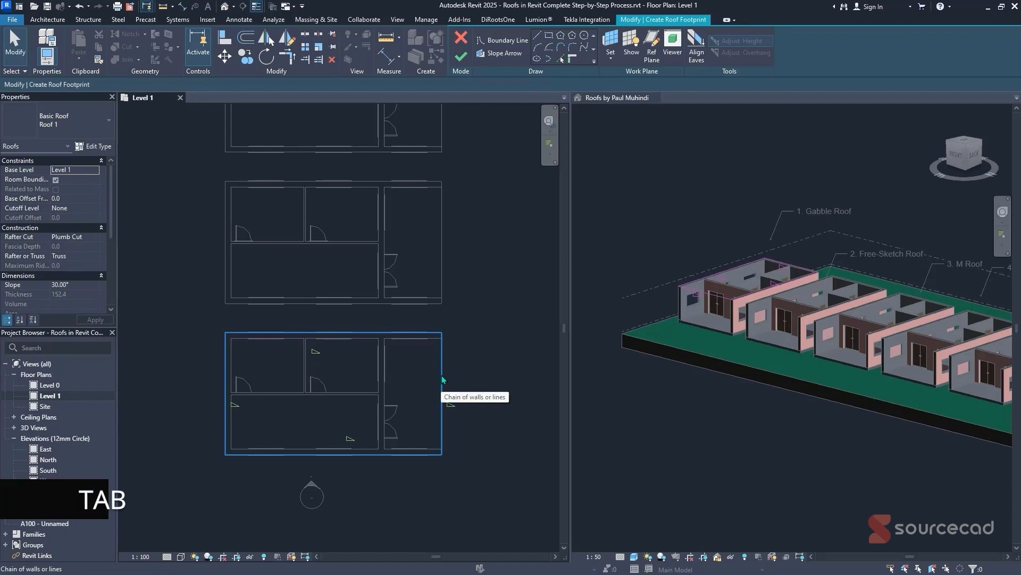
left_click(444, 379)
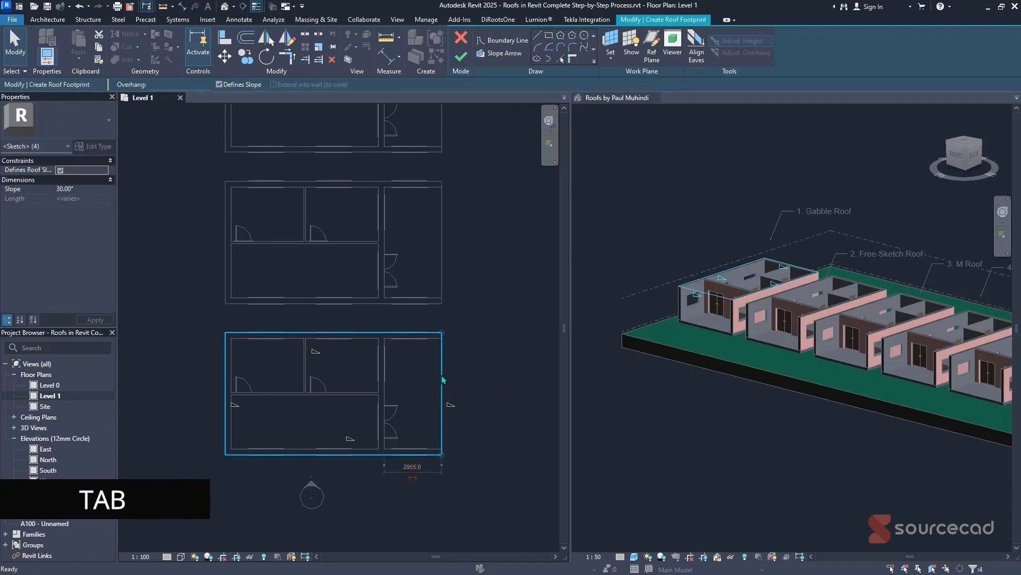
key("Delete")
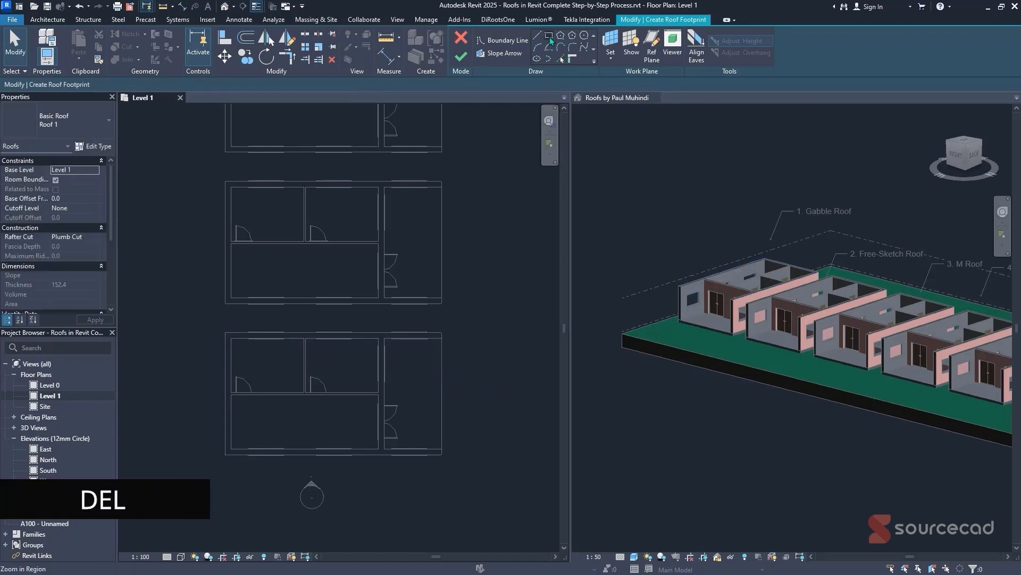
- Draw a rectangular roof boundary over the southernmost house, from its outer north-west corner to its outer south-east corner
left_click(549, 35)
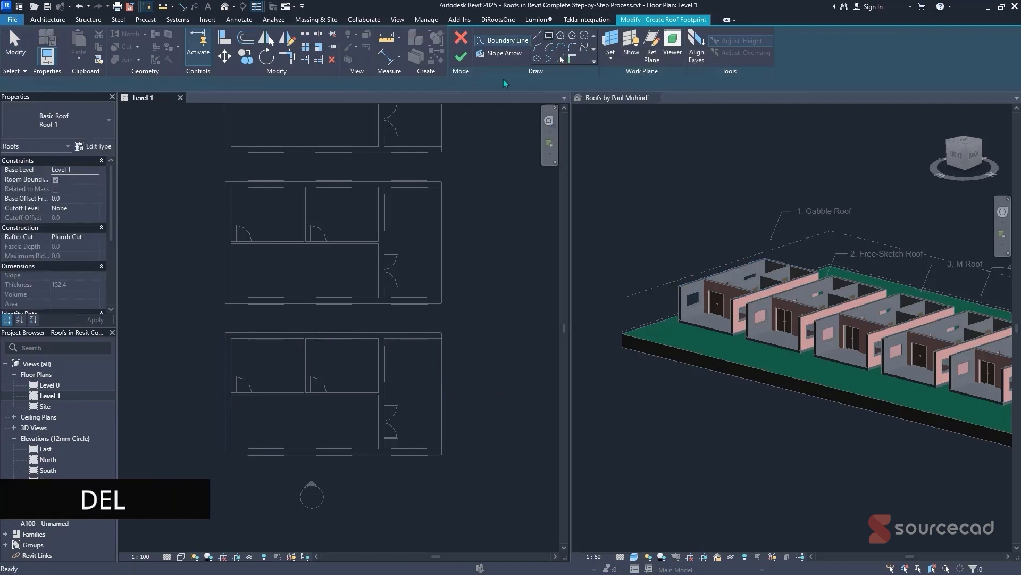
left_click(225, 333)
left_click(441, 453)
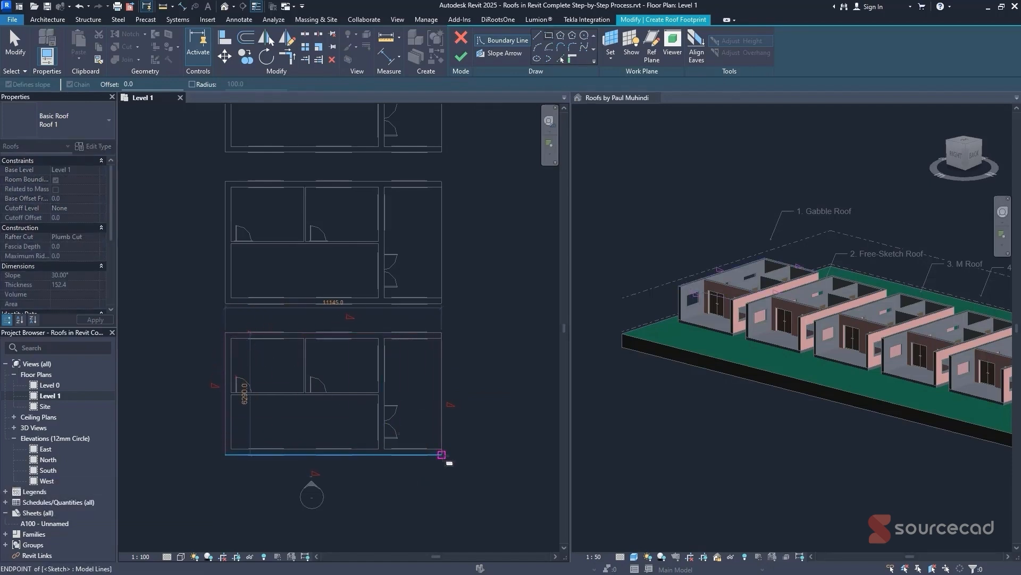
key("Escape")
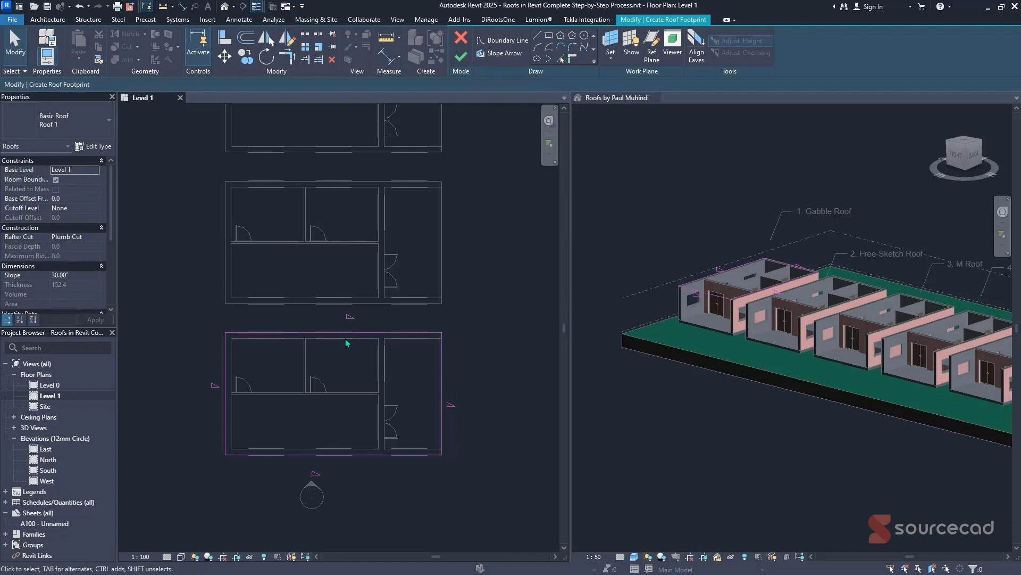
- Turn off slope definition for the short west and east boundary lines of the roof
left_click_drag(482, 376, 197, 400)
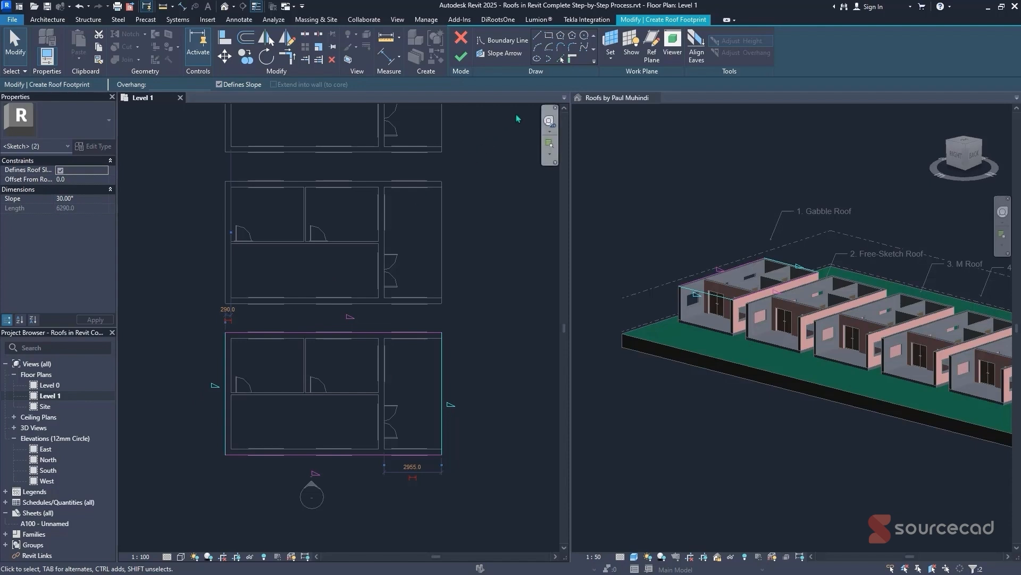
left_click(241, 87)
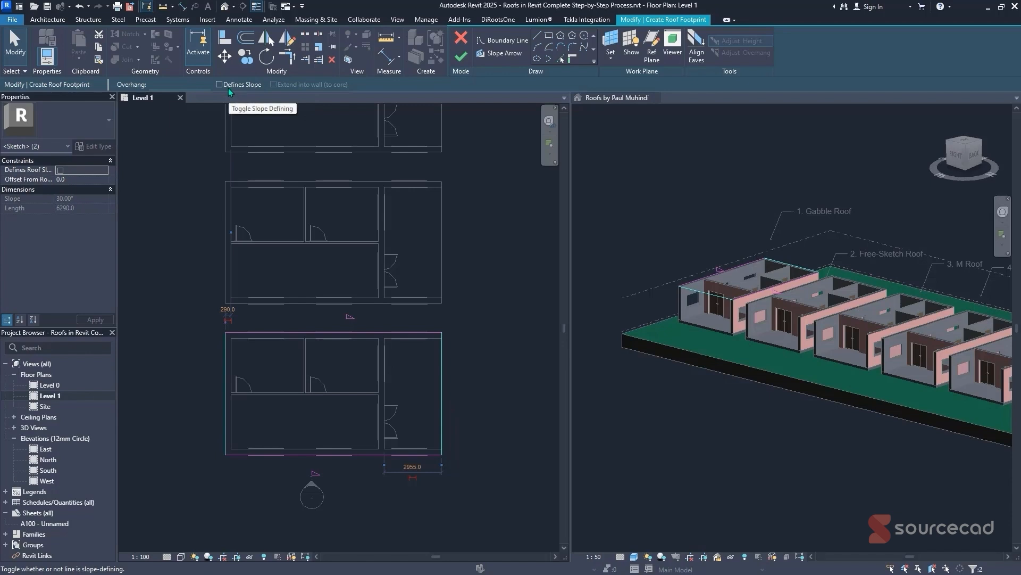
left_click(230, 92)
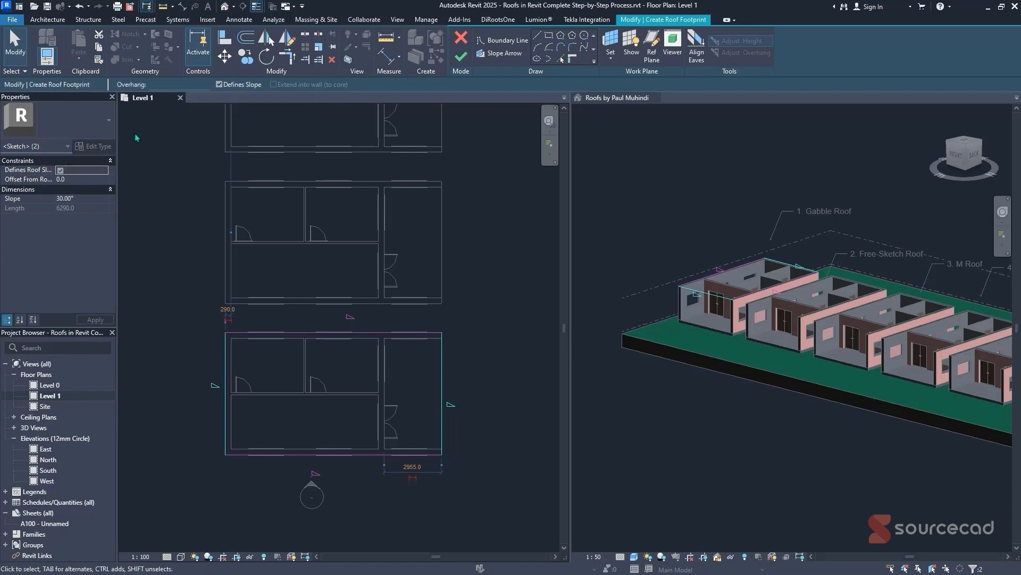
left_click(60, 171)
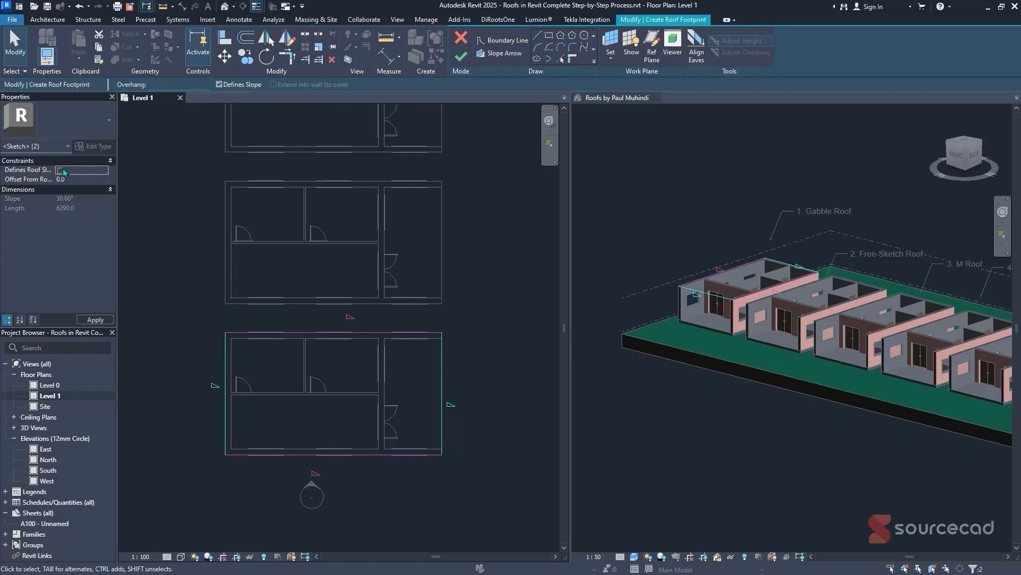
left_click(446, 307)
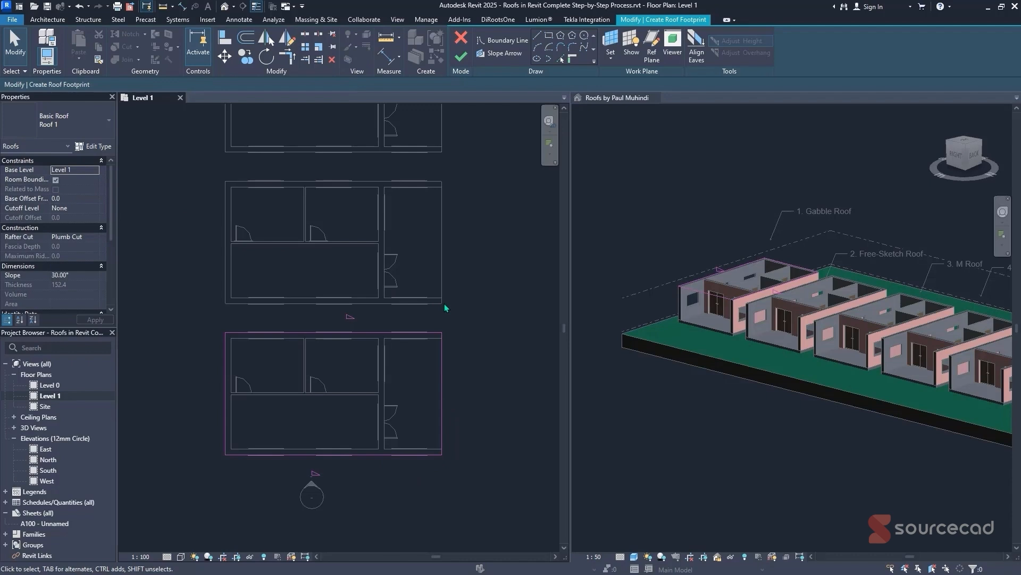
- Set the slope of the long north and south boundary lines to 45° and finish the roof sketch
left_click(399, 333)
left_click(363, 454, "ctrl")
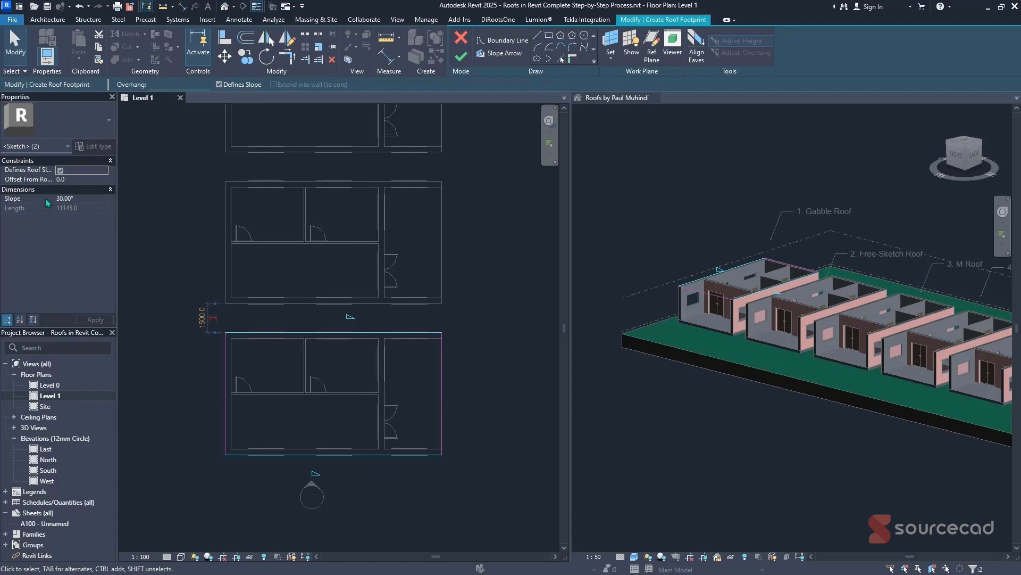
left_click(84, 203)
type("45")
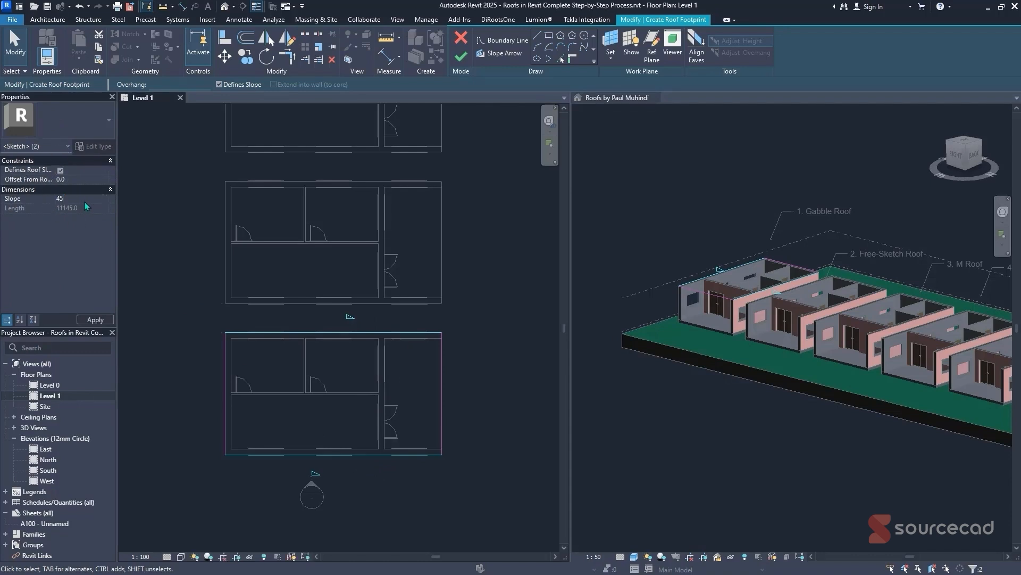
left_click(91, 321)
left_click(491, 350)
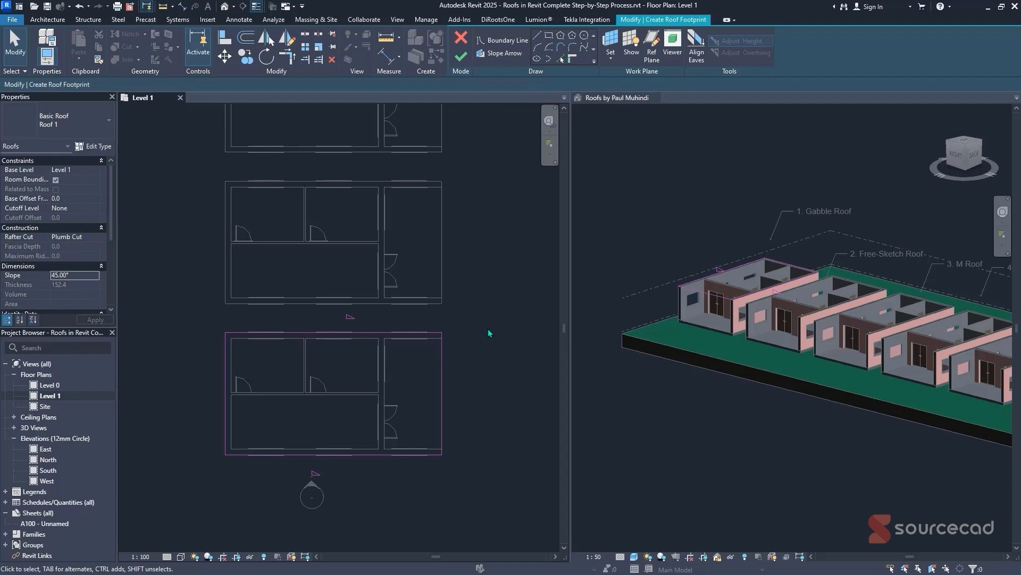
left_click(460, 55)
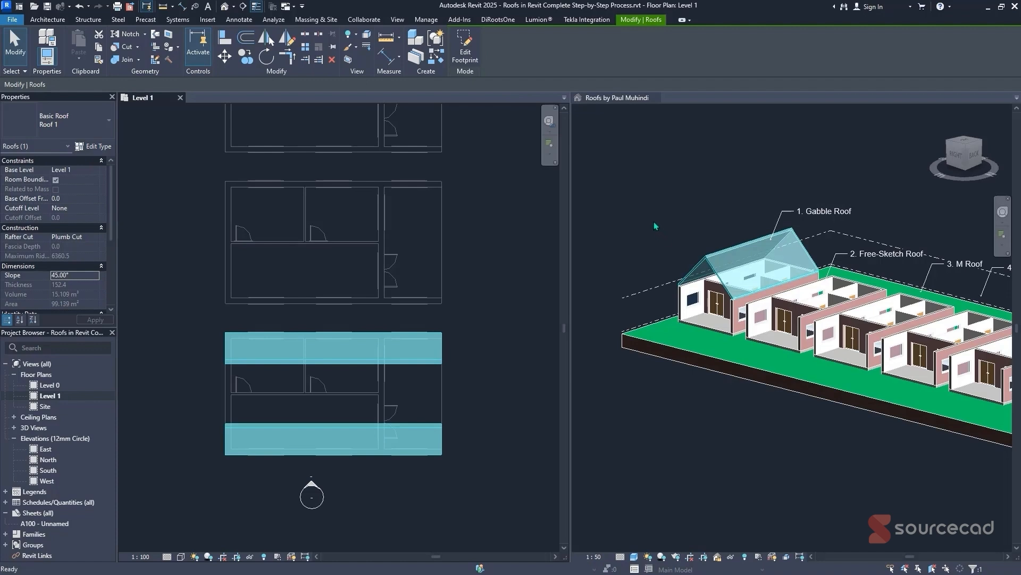
- Stretch the gable roof's ridge upward in the 3D view to a slope of about 74°
left_click(659, 227)
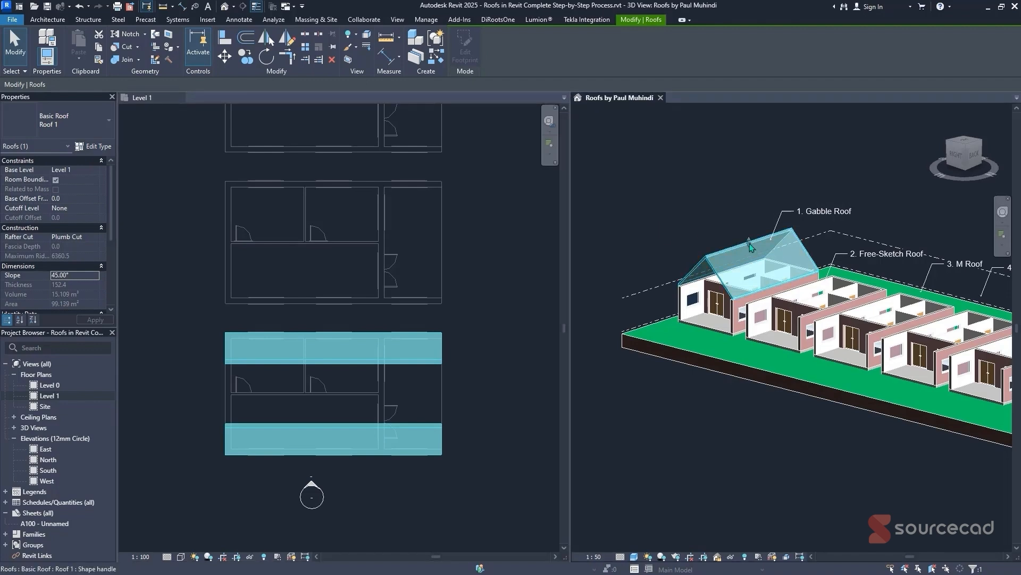
left_click_drag(750, 246, 748, 152)
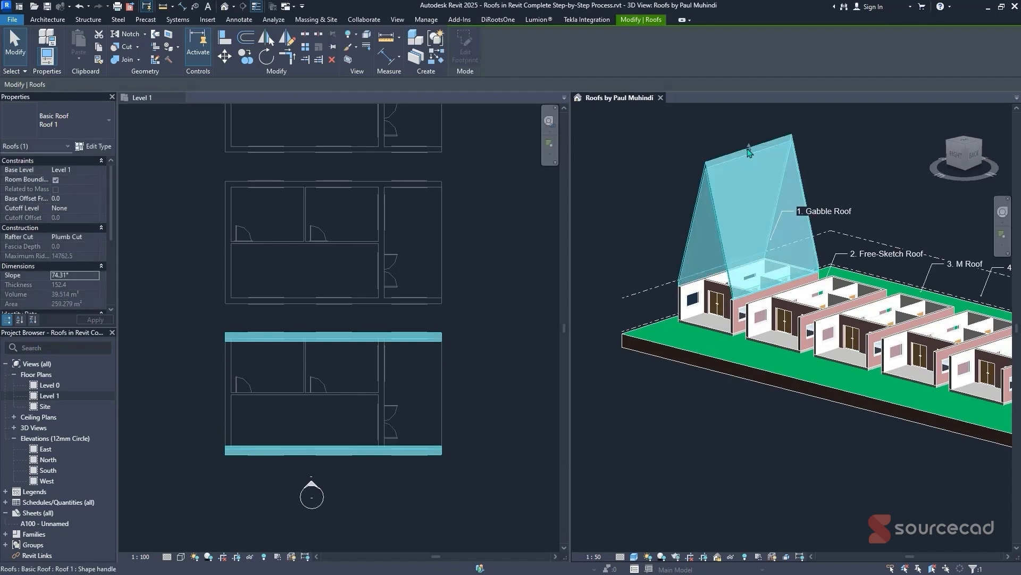
- Set the gable roof's slope to 45° and clear the selection
left_click(84, 273)
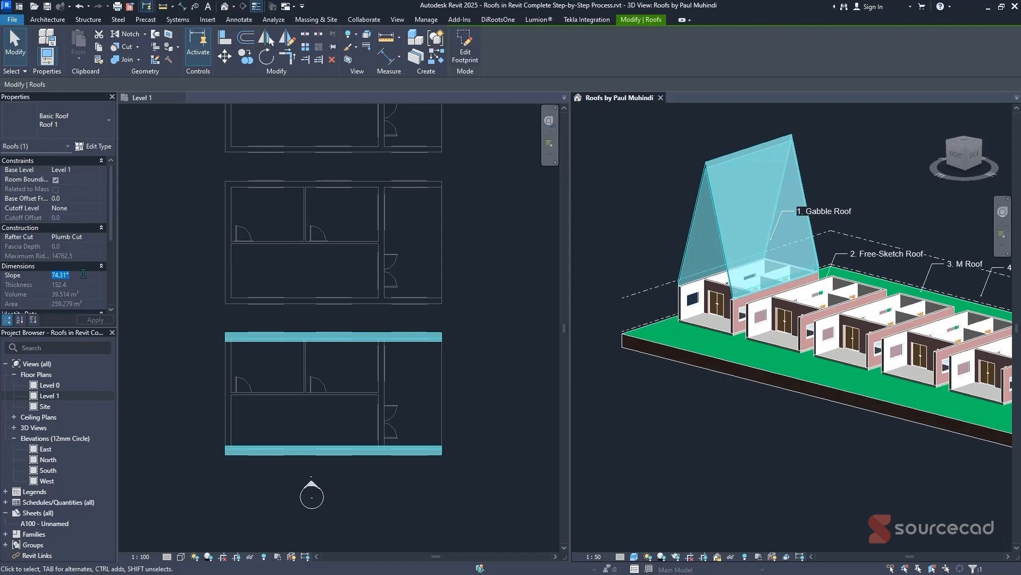
type("45")
left_click(96, 319)
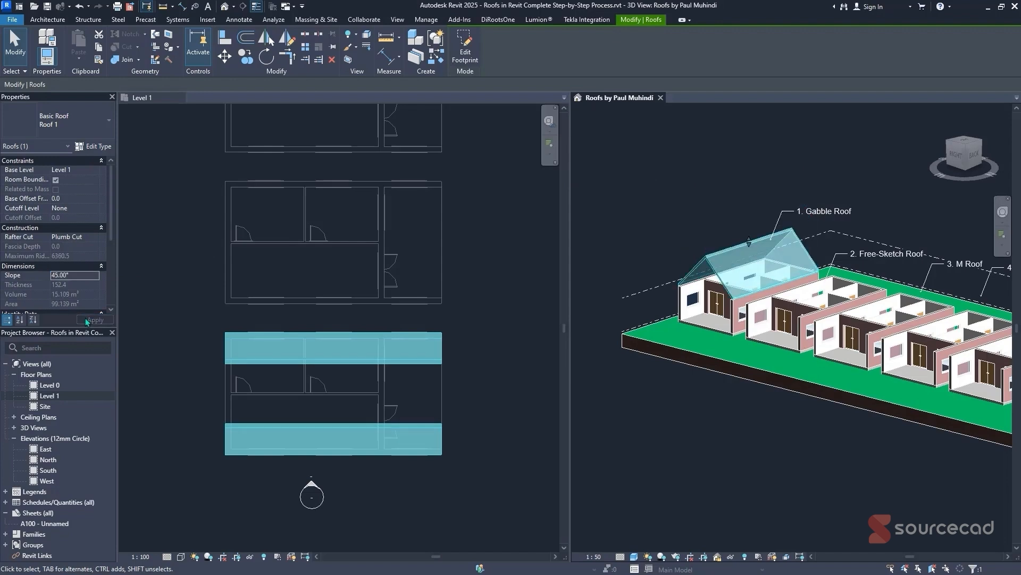
left_click(623, 246)
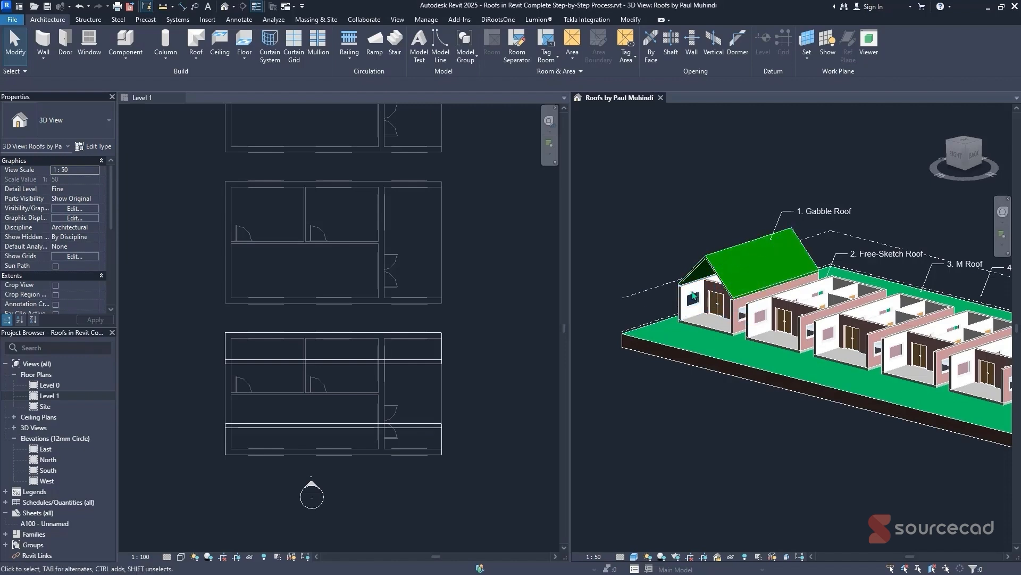
left_click(195, 190)
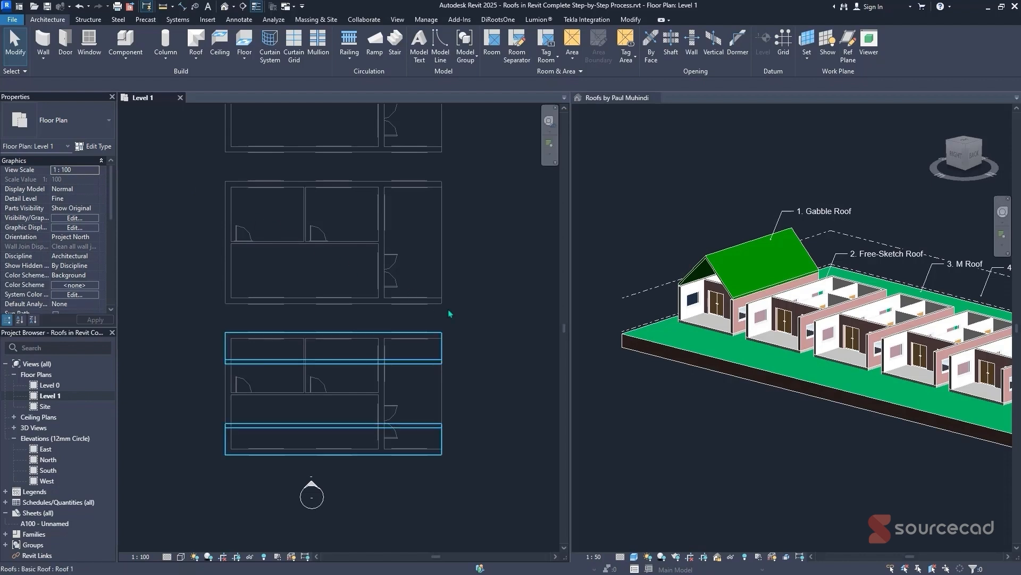
left_click_drag(490, 329, 194, 470)
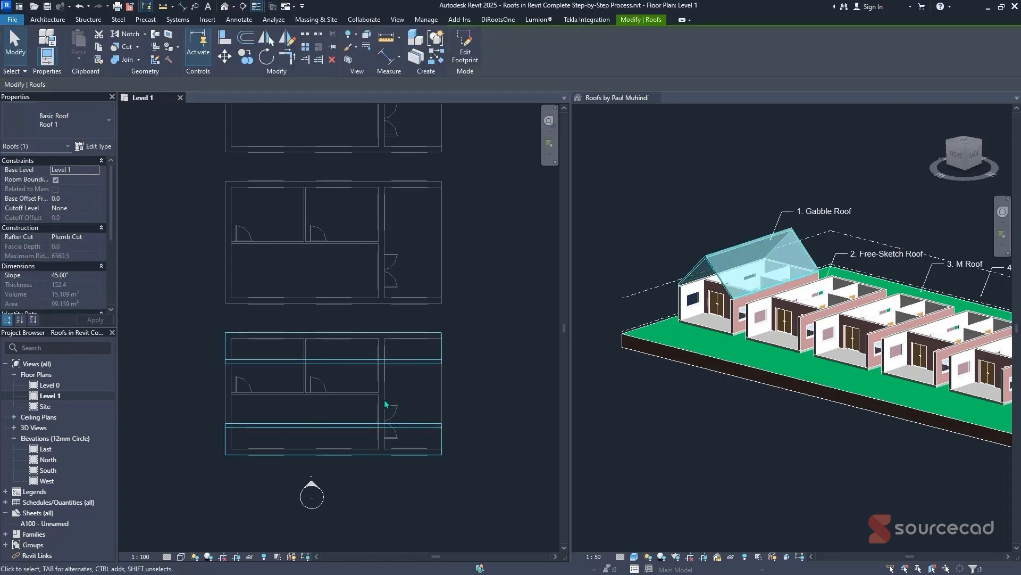
left_click(486, 364)
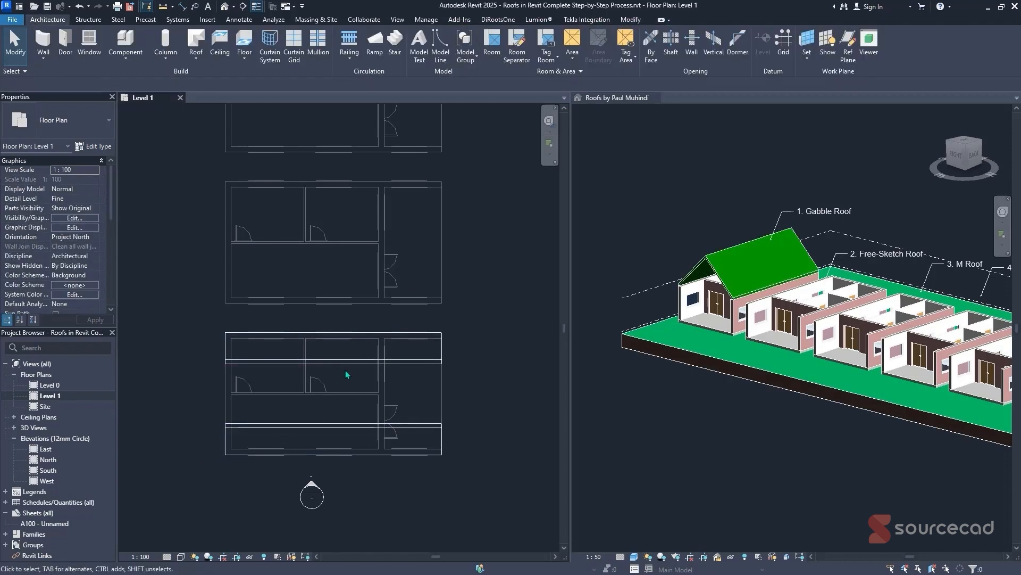
- In the Level 0 floor plan, select only the walls of the southernmost house and attach their tops to the gable roof
double_click(48, 385)
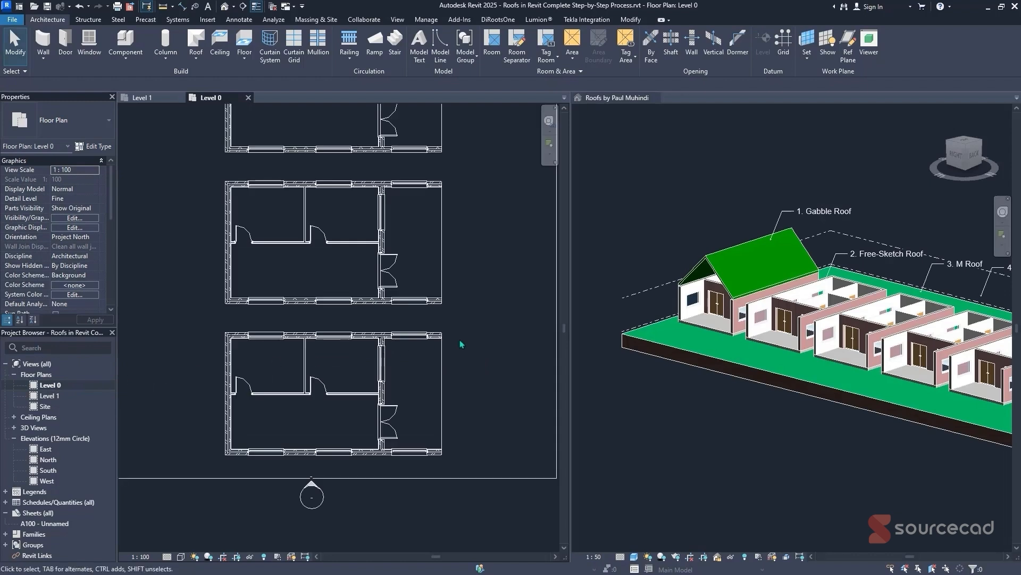
left_click_drag(467, 326, 187, 457)
left_click(503, 45)
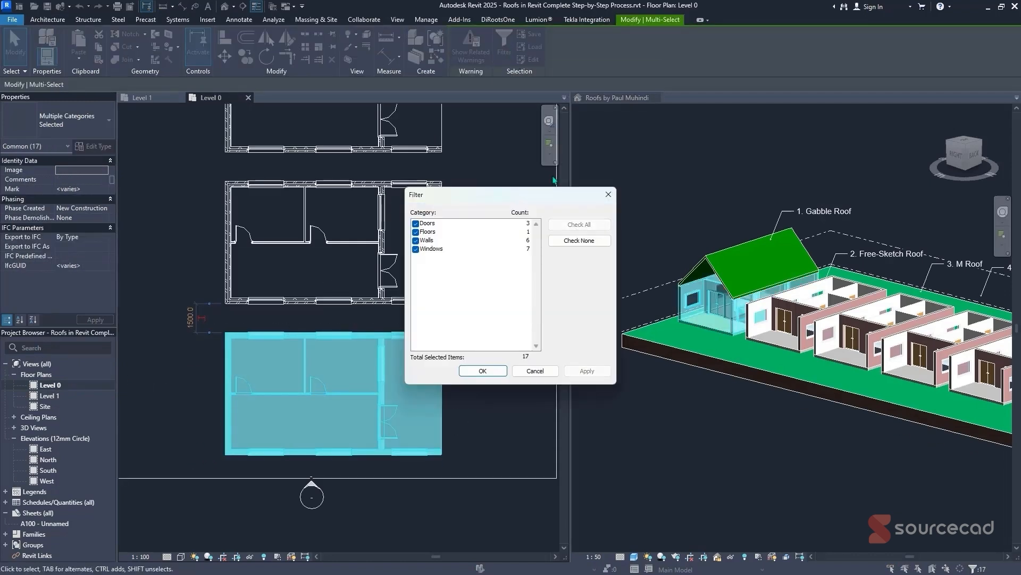
left_click(579, 241)
left_click(453, 242)
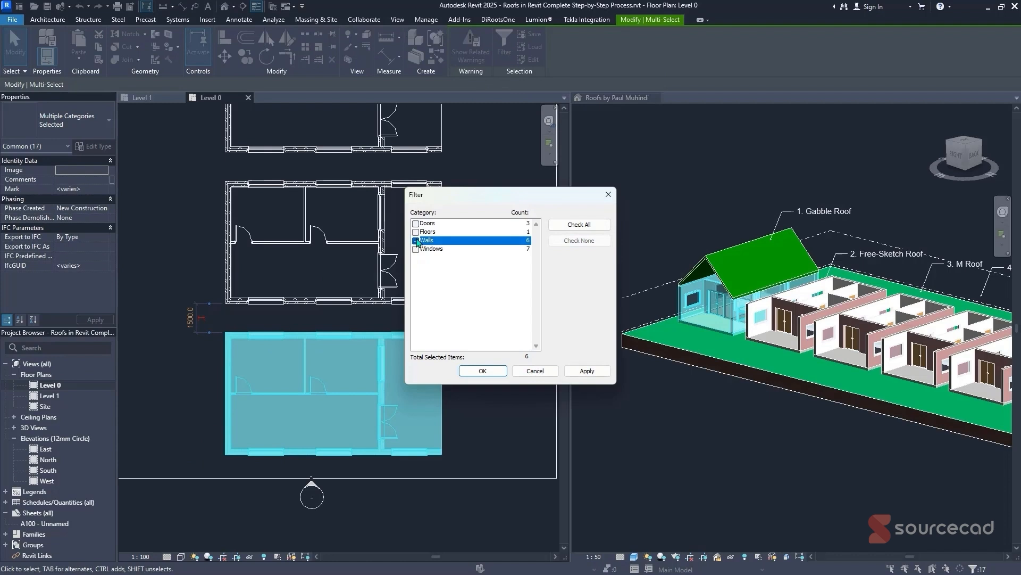
left_click(475, 372)
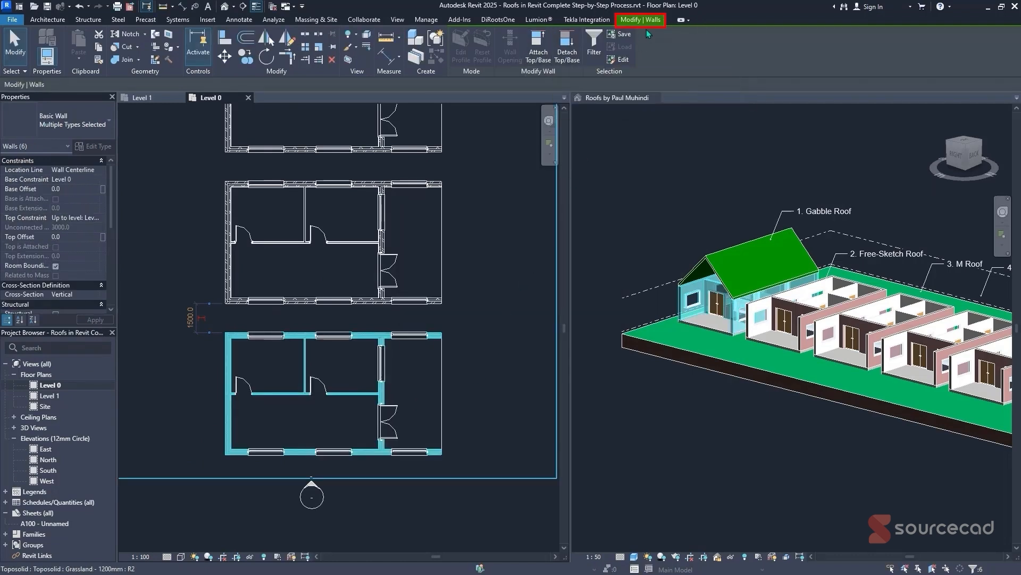
left_click(547, 62)
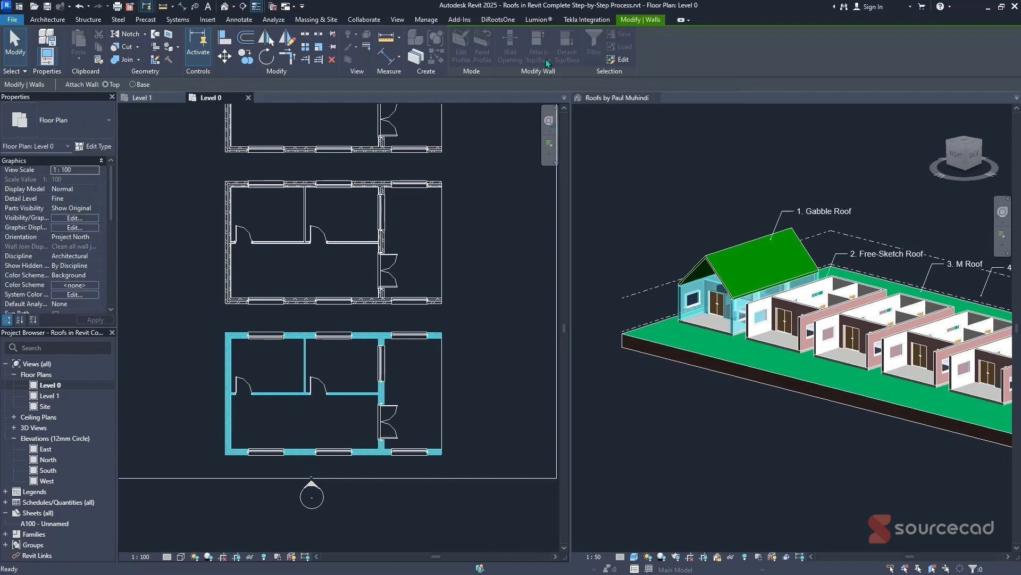
left_click(710, 261)
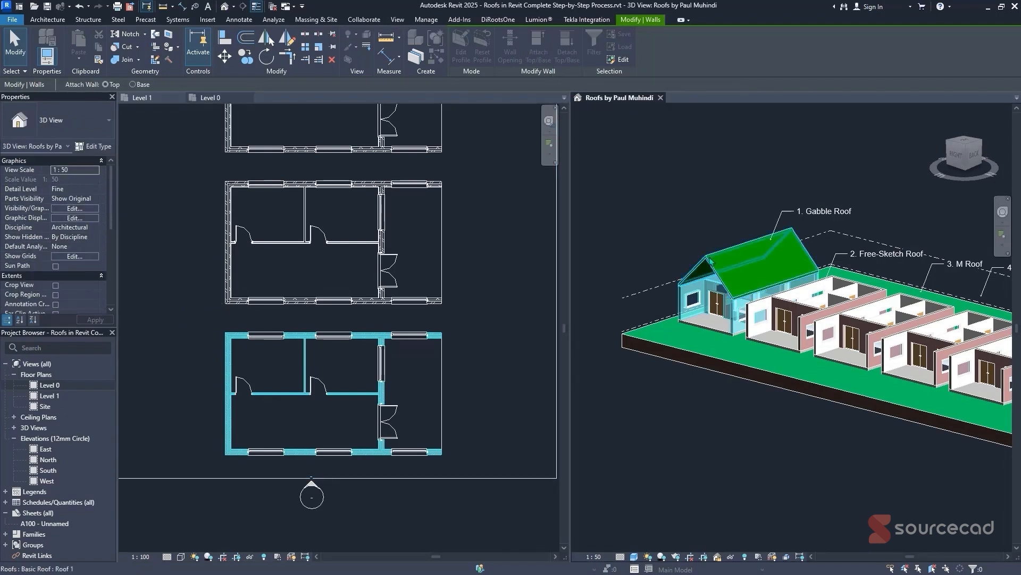
left_click(715, 261)
left_click(668, 236)
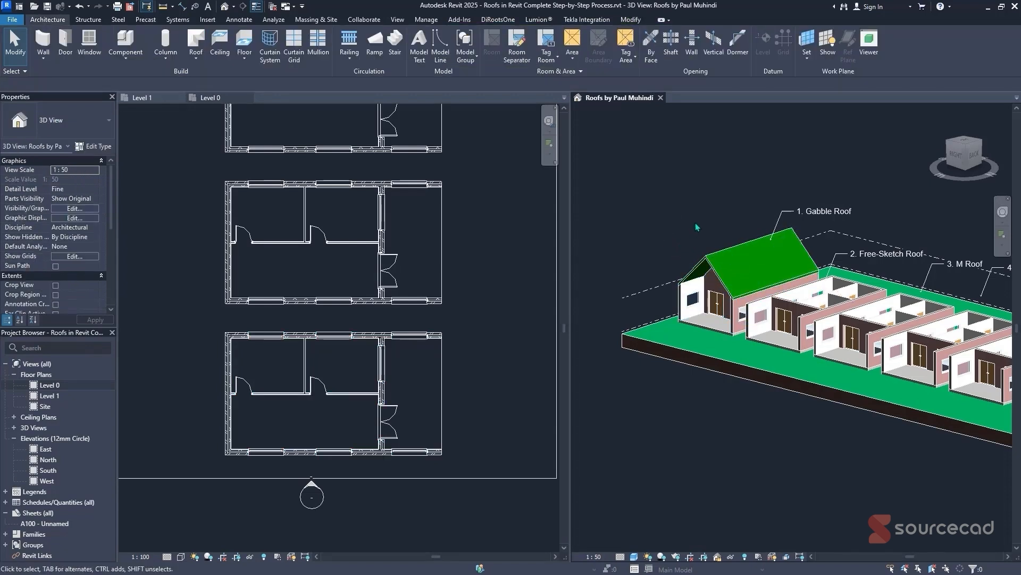
- Start a Roof by Extrusion and pick the second house's brick entrance wall as its work plane
left_click(511, 261)
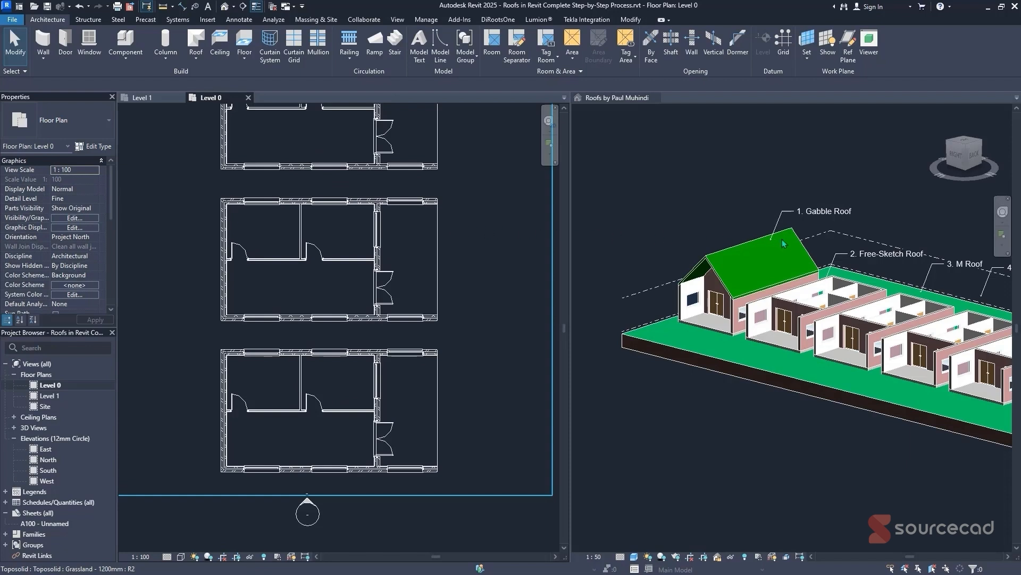
left_click(196, 56)
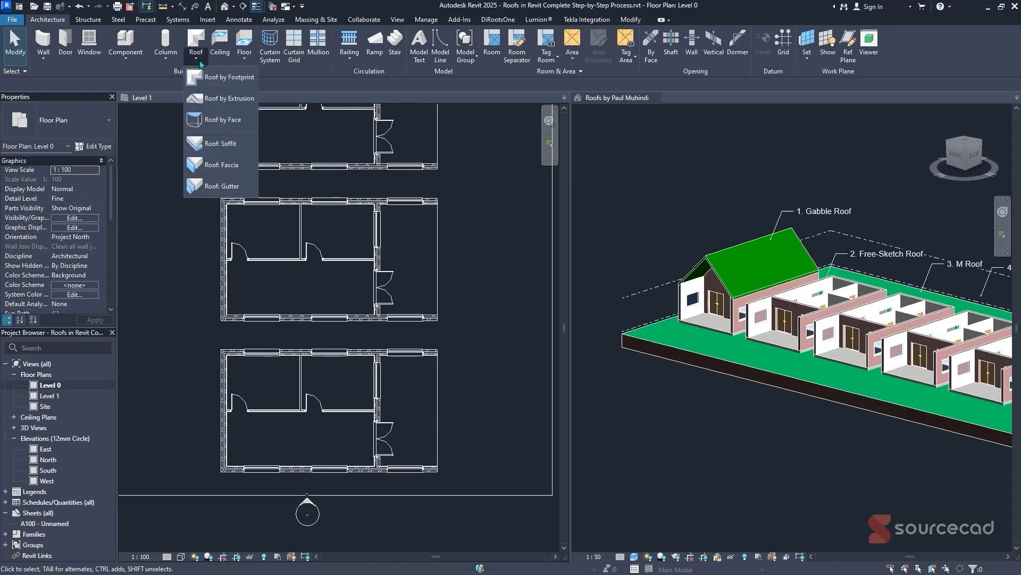
left_click(234, 103)
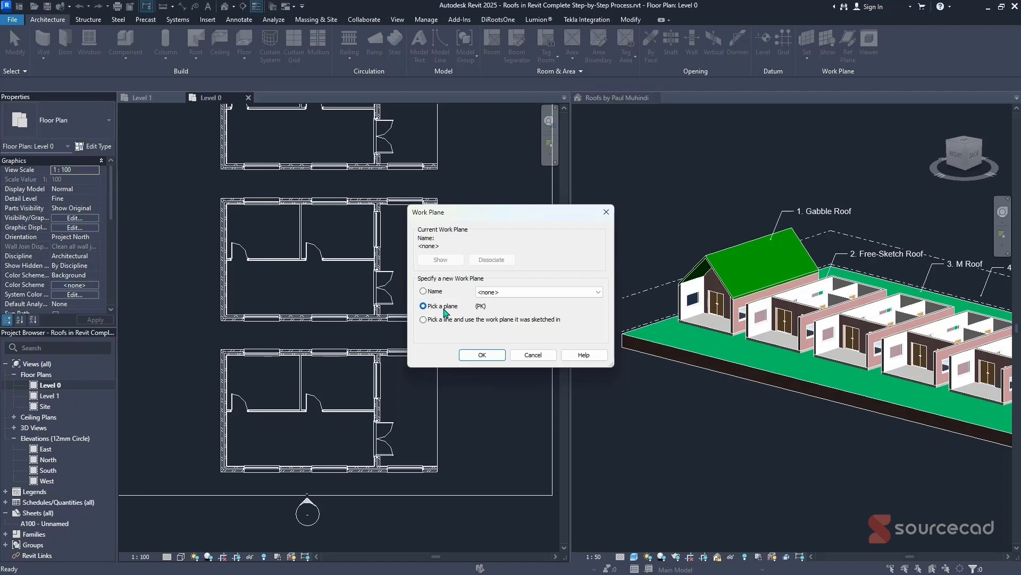
left_click(424, 291)
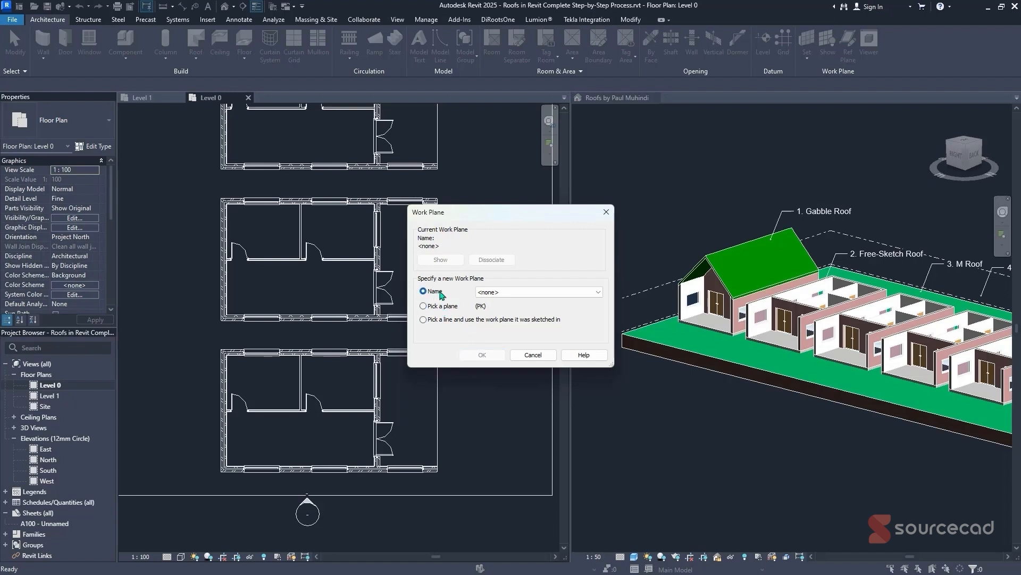
left_click(487, 294)
left_click(485, 287)
left_click(481, 355)
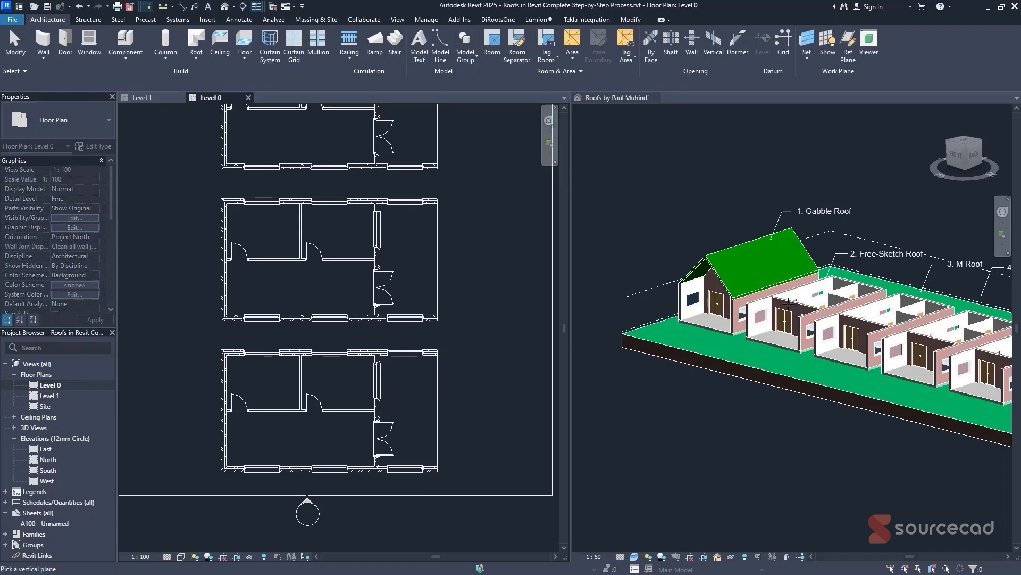
mouse_move(785, 302)
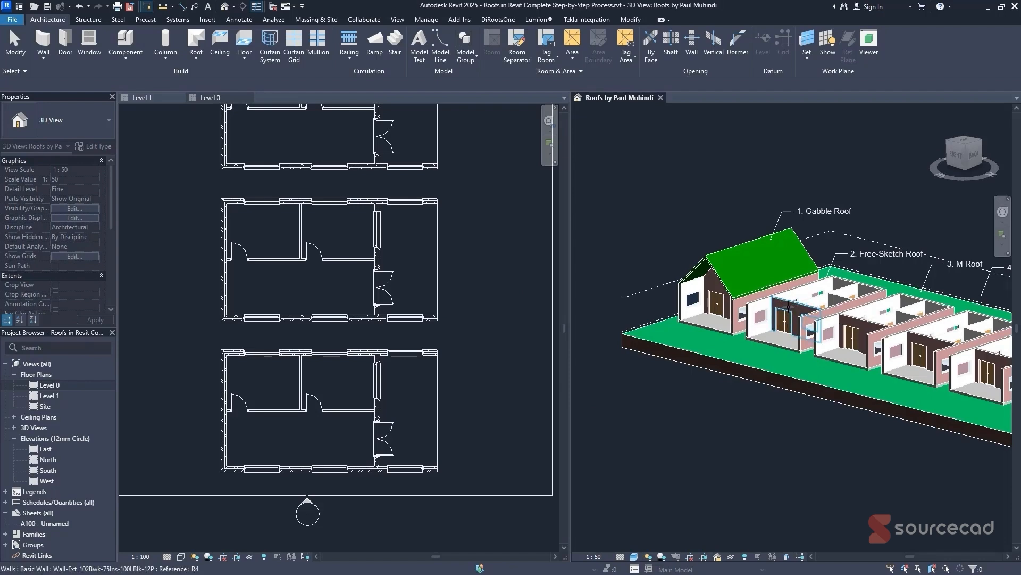
scroll(789, 304, "up", 5)
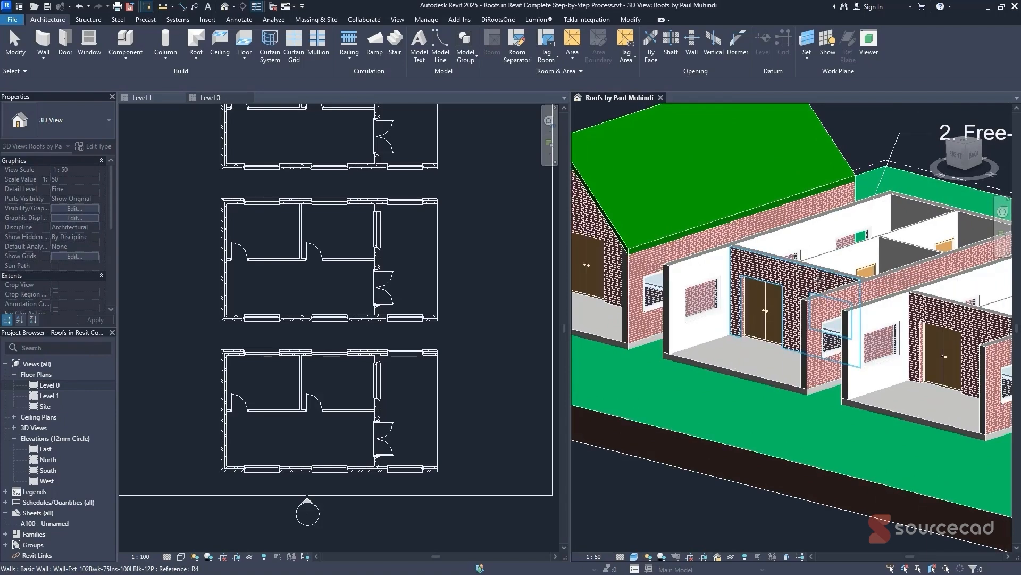
left_click(819, 286)
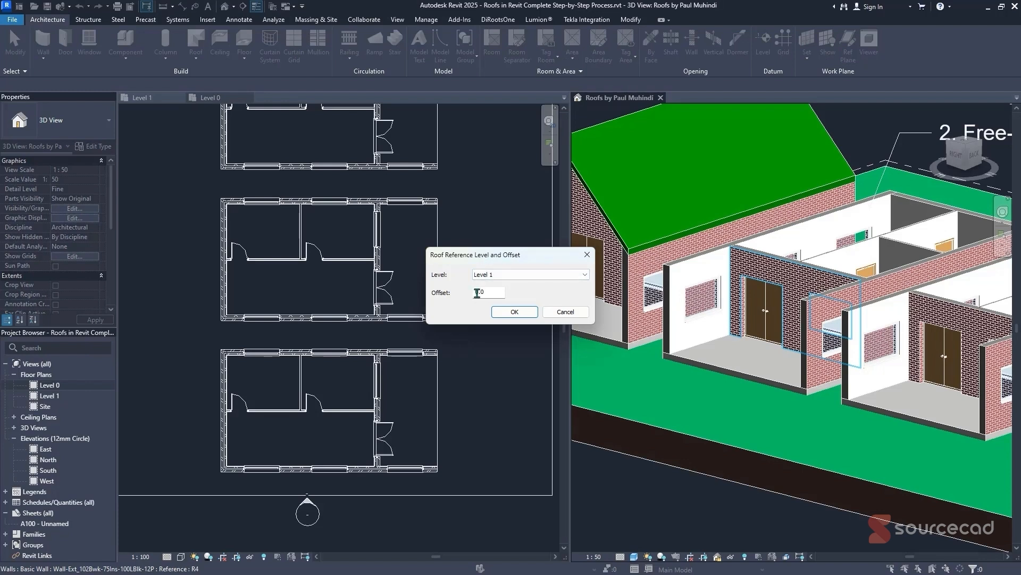
- Use Level 1 as the extrusion roof's reference level with an offset of 0.0
left_click(519, 275)
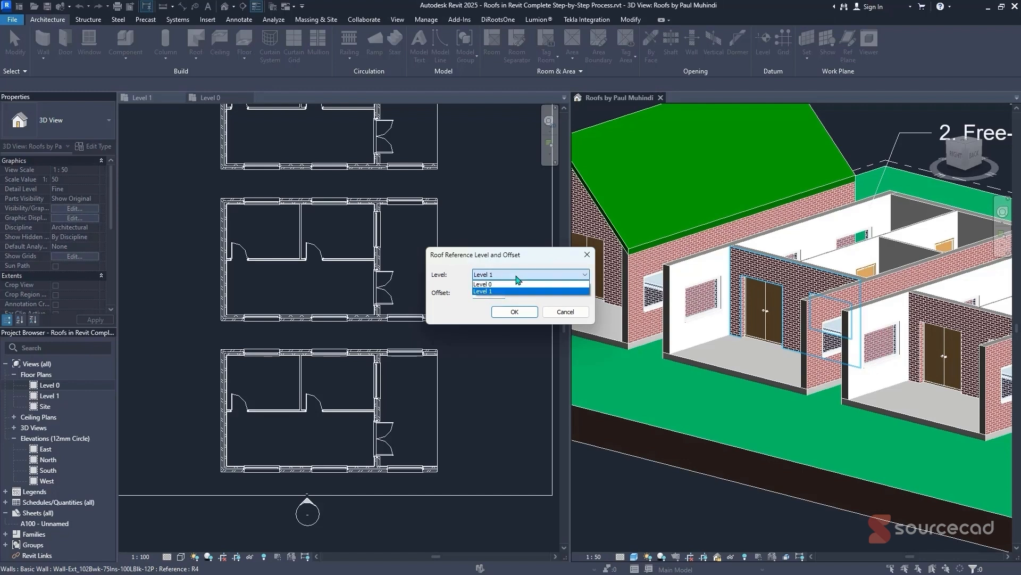
left_click(518, 281)
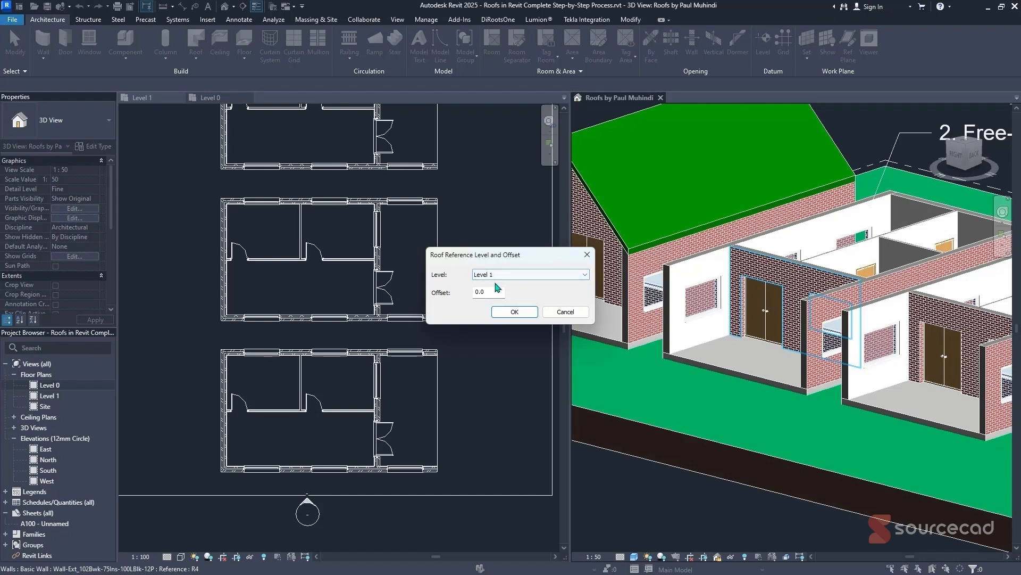
left_click(515, 313)
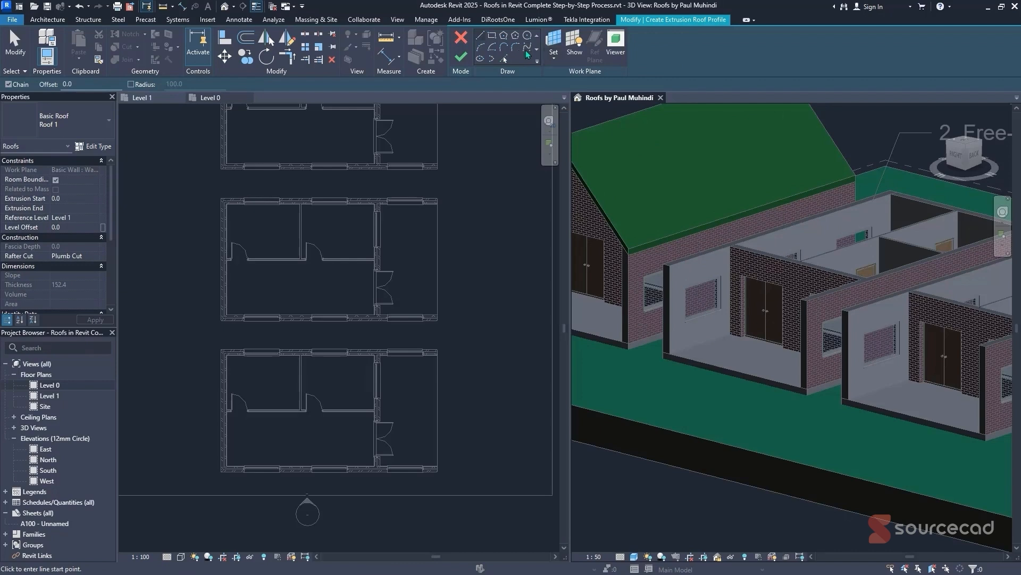
- Sketch a wavy spline roof profile along the top of the second house's entrance wall, reaching past both side walls
left_click(526, 50)
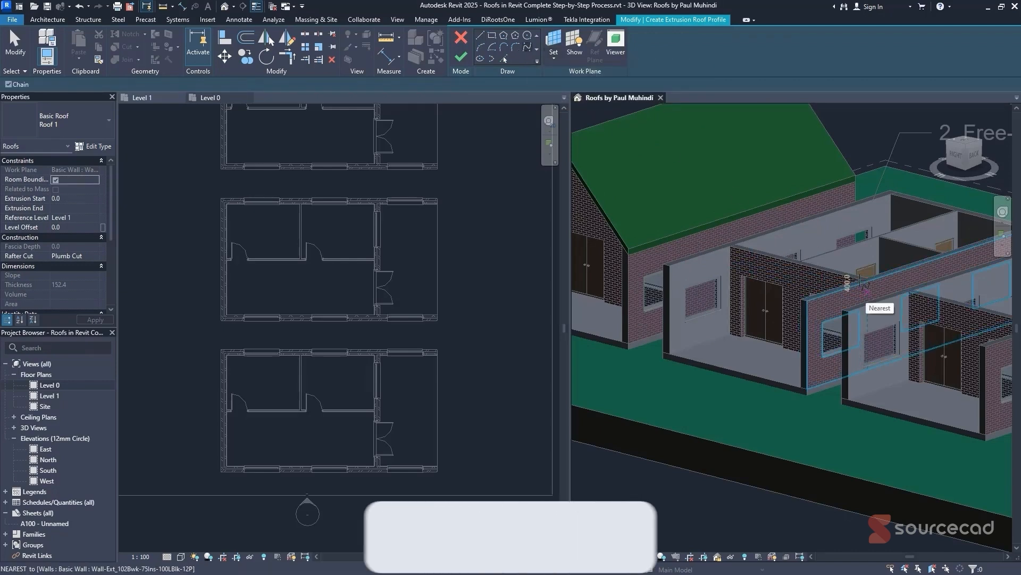
left_click(875, 292)
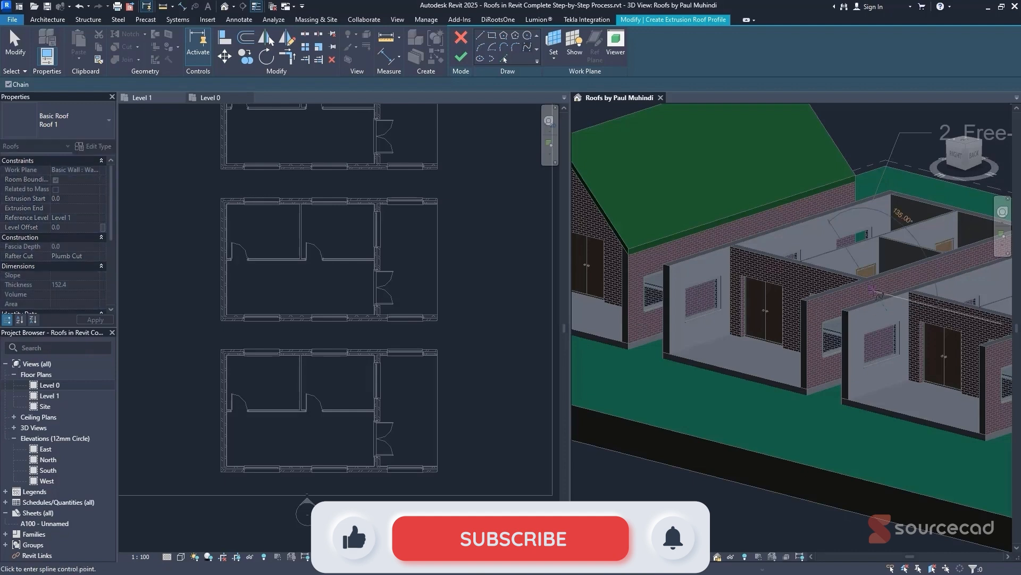
right_click(714, 245)
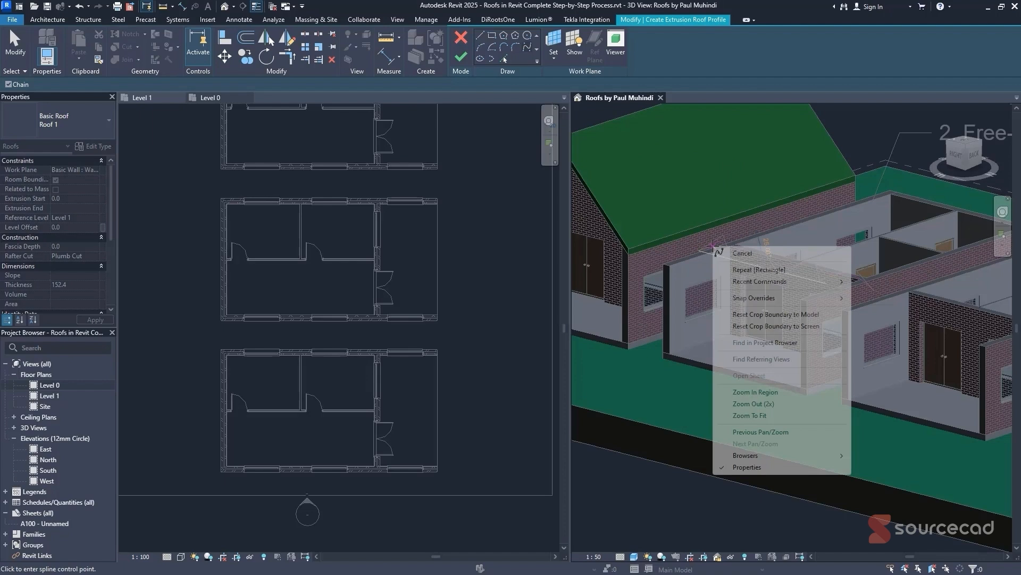
left_click(744, 255)
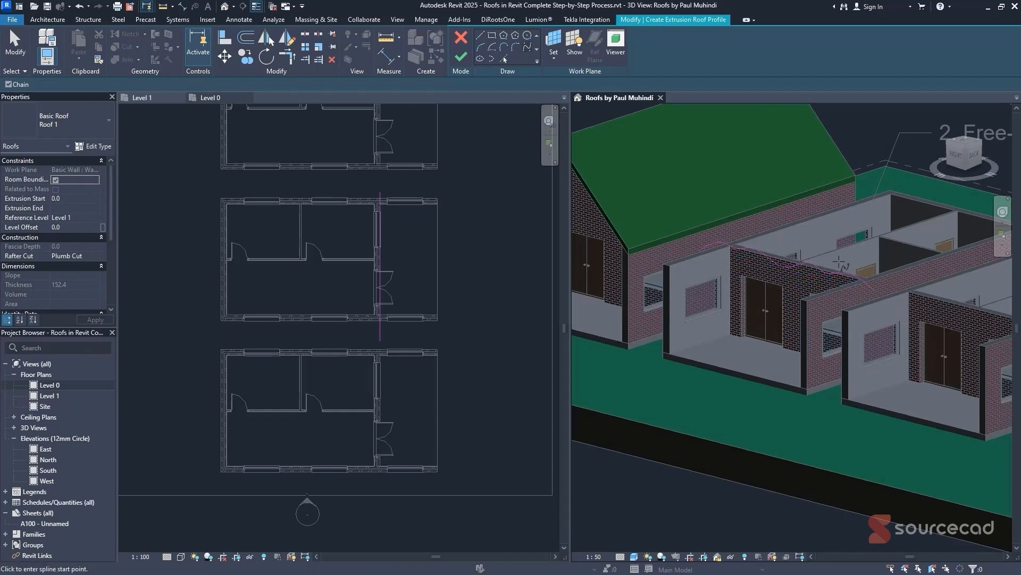
- Check the profile's work plane by showing and hiding it, and finish the extrusion roof
left_click(575, 52)
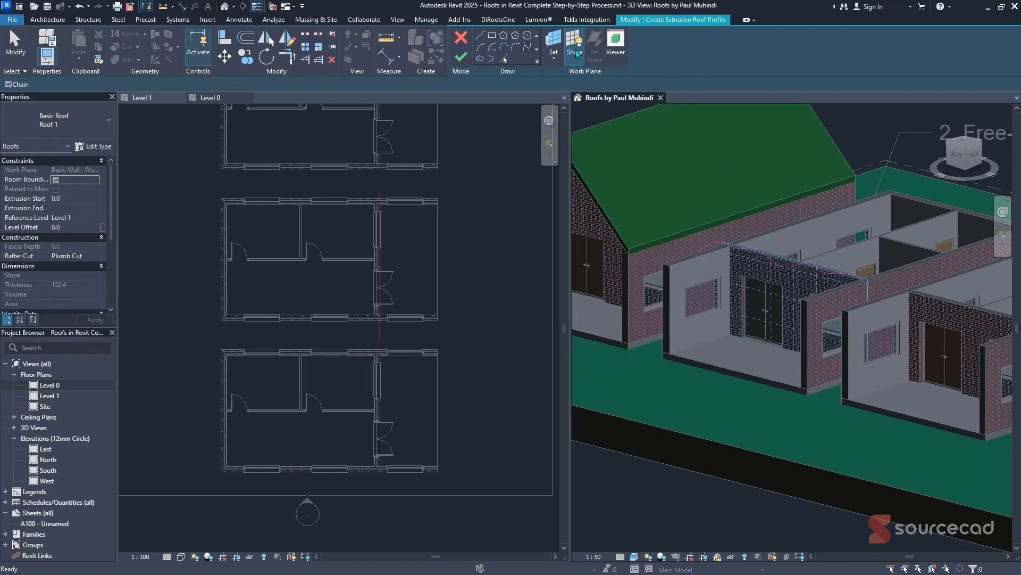
left_click(576, 53)
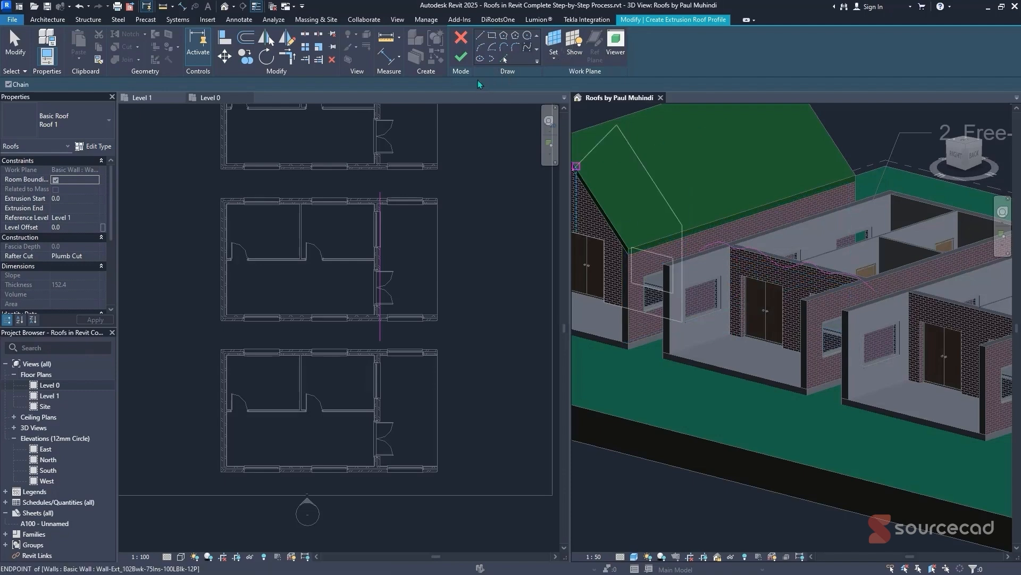
left_click(461, 56)
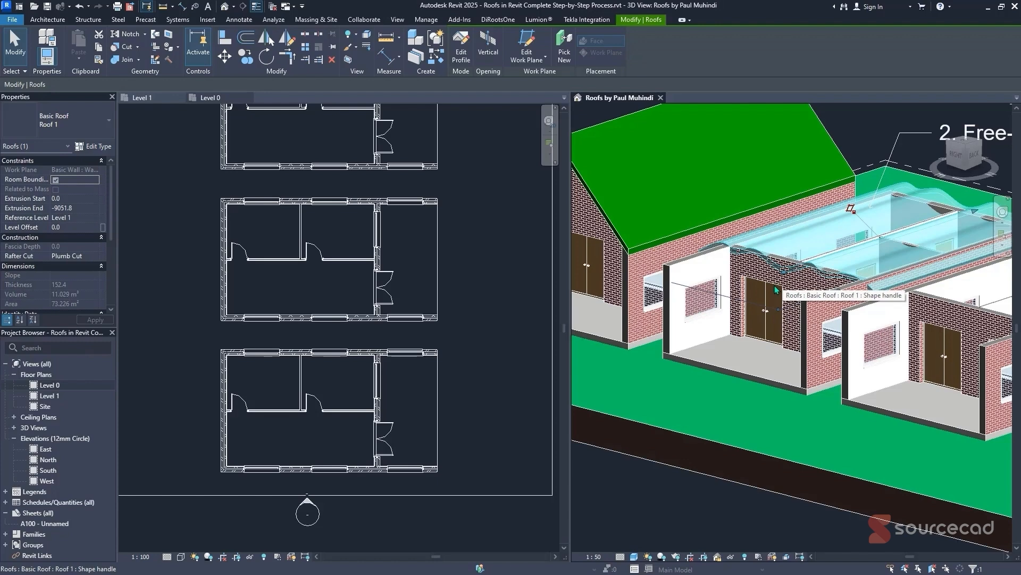
- Stretch the front end of the wavy roof out over the second house's porch to an extrusion start of about 3091 mm
scroll(776, 290, "up", 4)
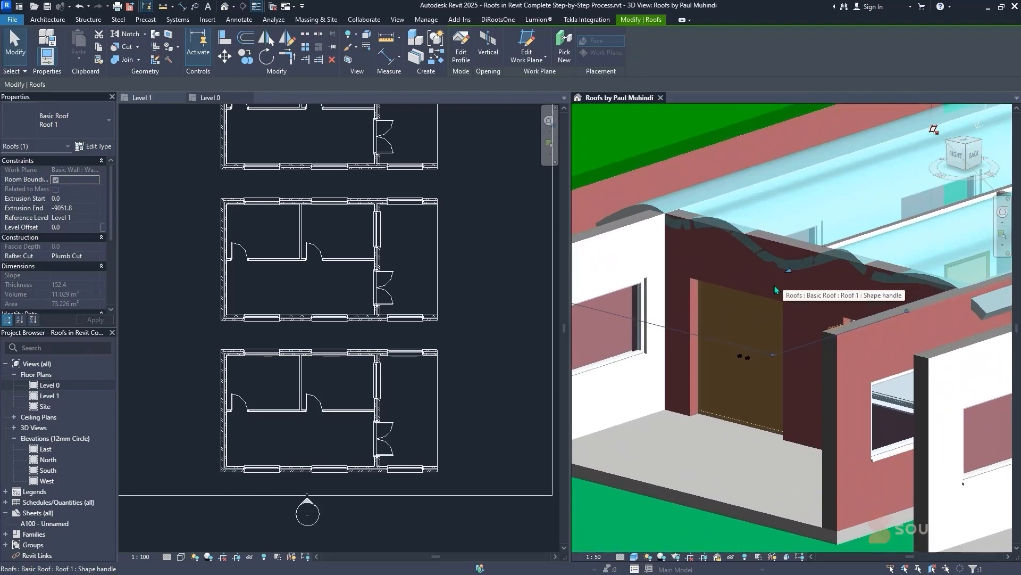
scroll(787, 280, "down", 1)
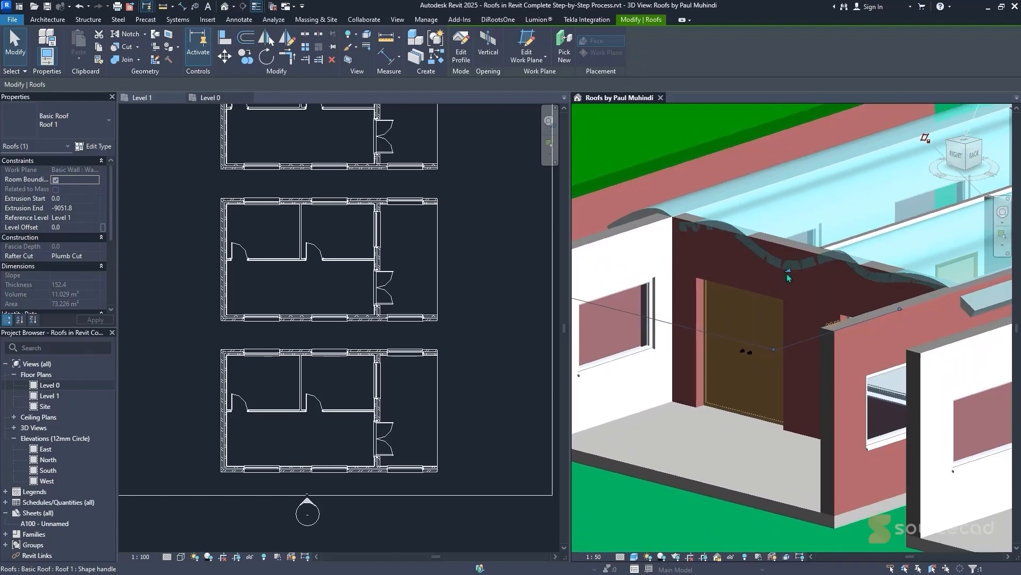
mouse_move(790, 275)
left_mouse_down()
mouse_move(703, 318)
mouse_move(691, 343)
mouse_move(811, 269)
mouse_move(789, 278)
left_mouse_up()
scroll(690, 345, "up", 2)
scroll(690, 345, "down", 2)
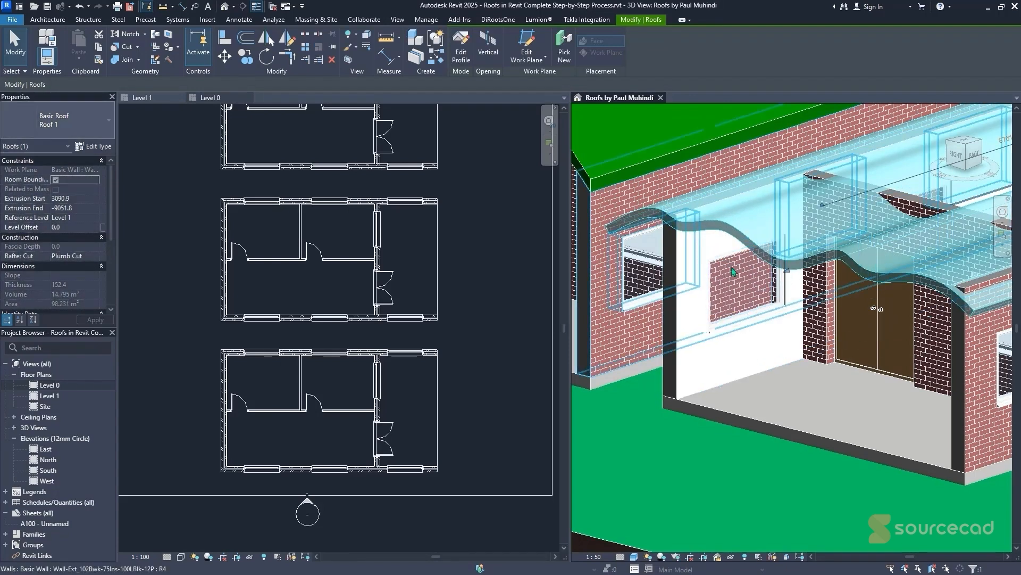
- Set the wavy roof's extrusion start to 3100 and its level offset to 250
left_click(79, 196)
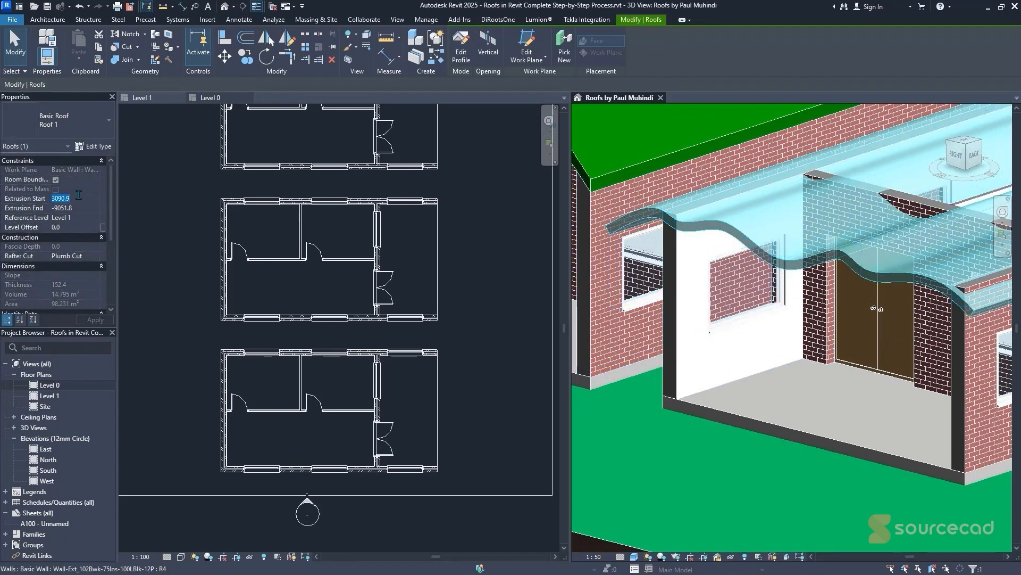
type("3100")
key("Return")
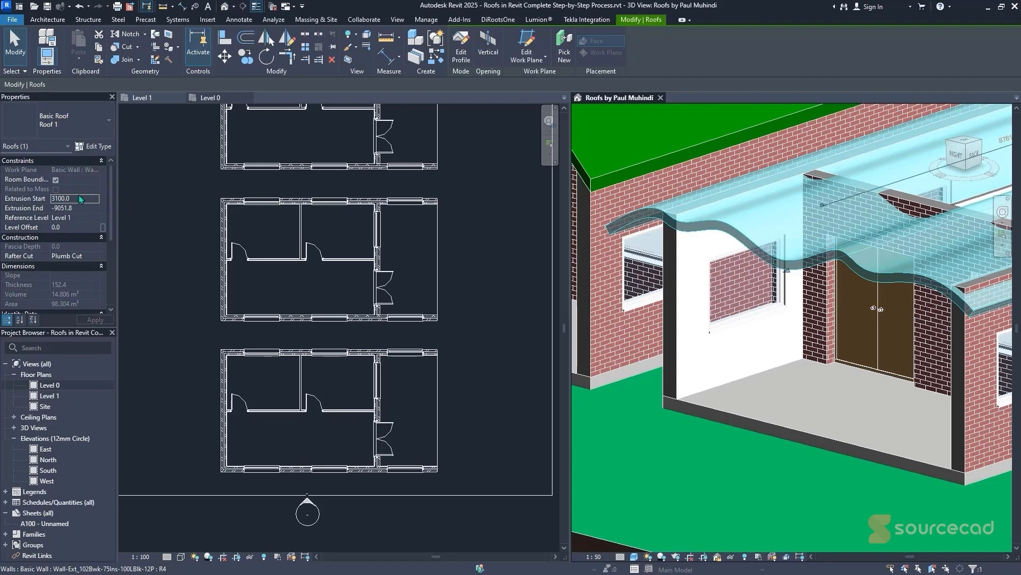
mouse_move(878, 277)
middle_mouse_down()
mouse_move(683, 343)
mouse_move(567, 400)
middle_mouse_up()
mouse_move(670, 295)
middle_mouse_down()
mouse_move(579, 353)
mouse_move(821, 237)
middle_mouse_up()
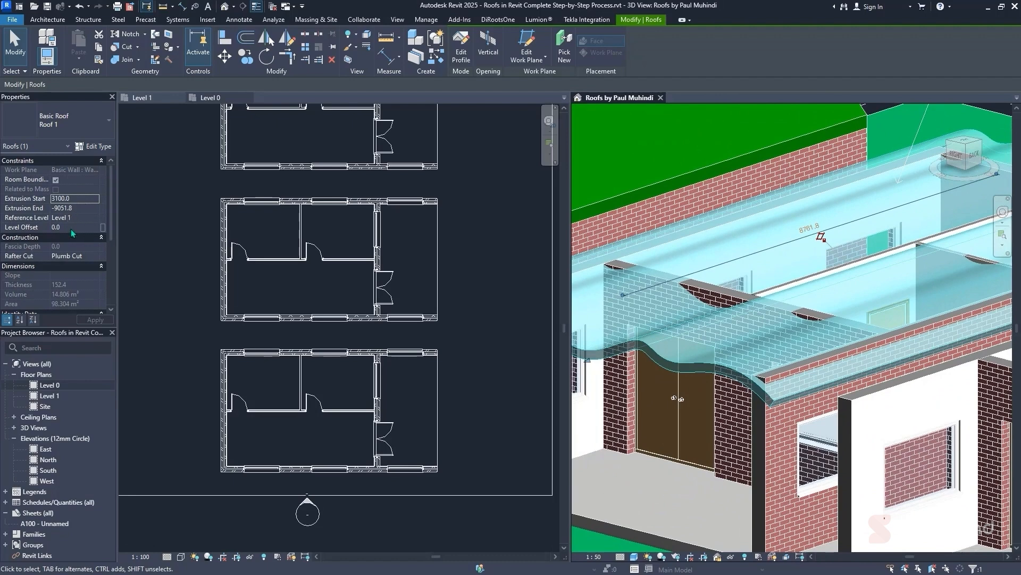
left_click(73, 231)
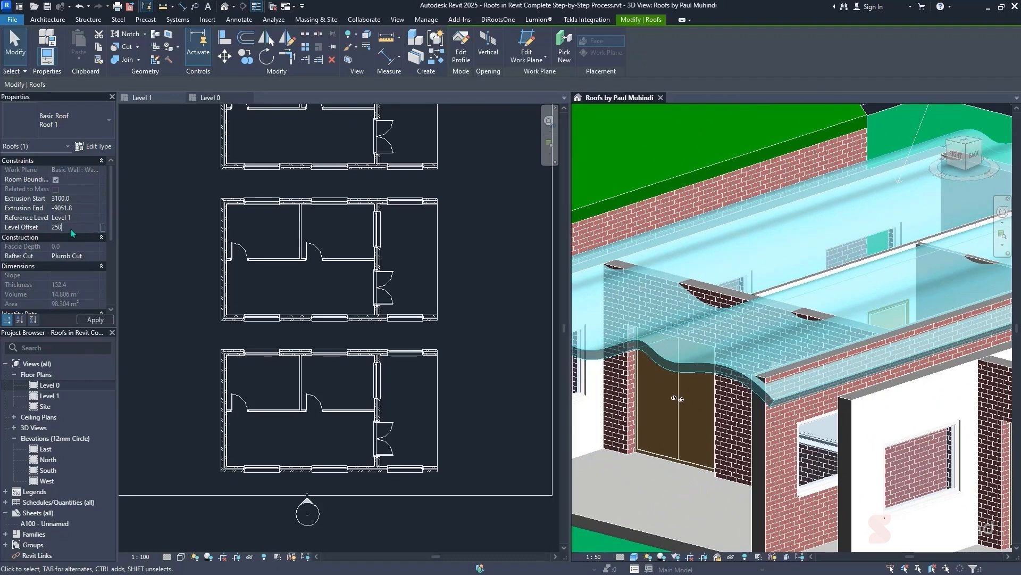
type("250")
key("Return")
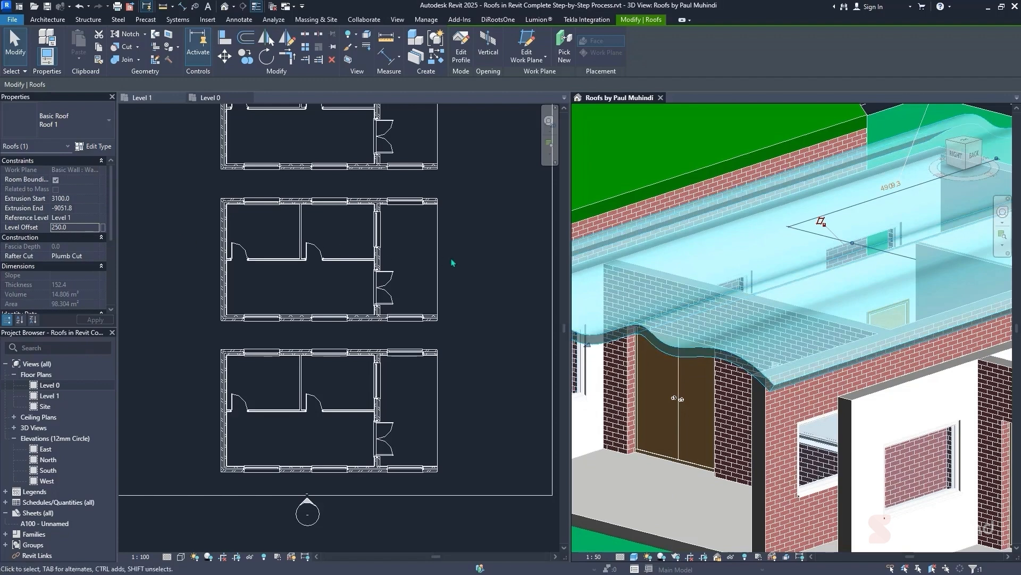
- Filter the second house's elements down to its walls and attach their tops to the wavy roof
left_click_drag(463, 187, 157, 338)
left_click(505, 53)
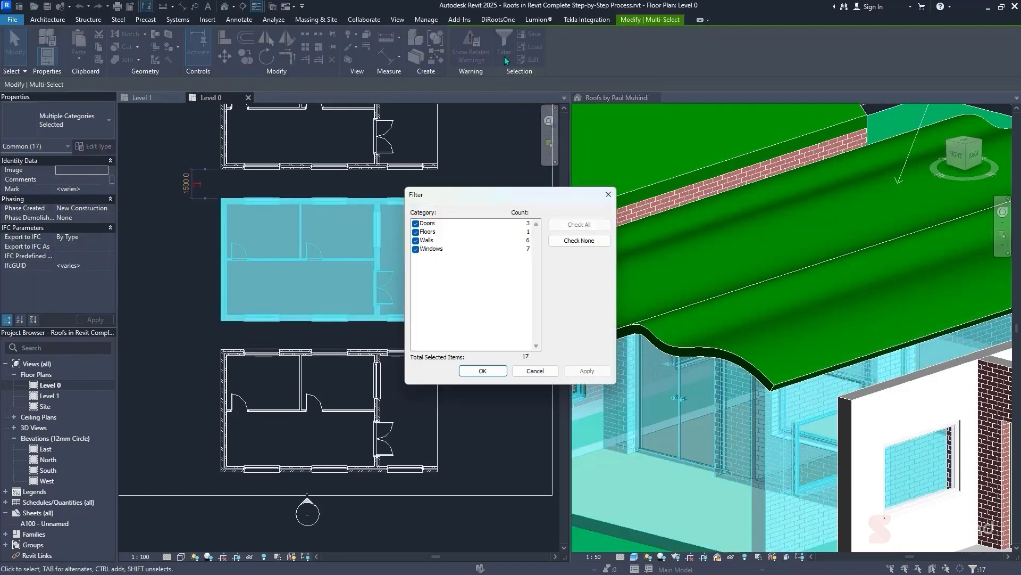
left_click(580, 240)
left_click(420, 242)
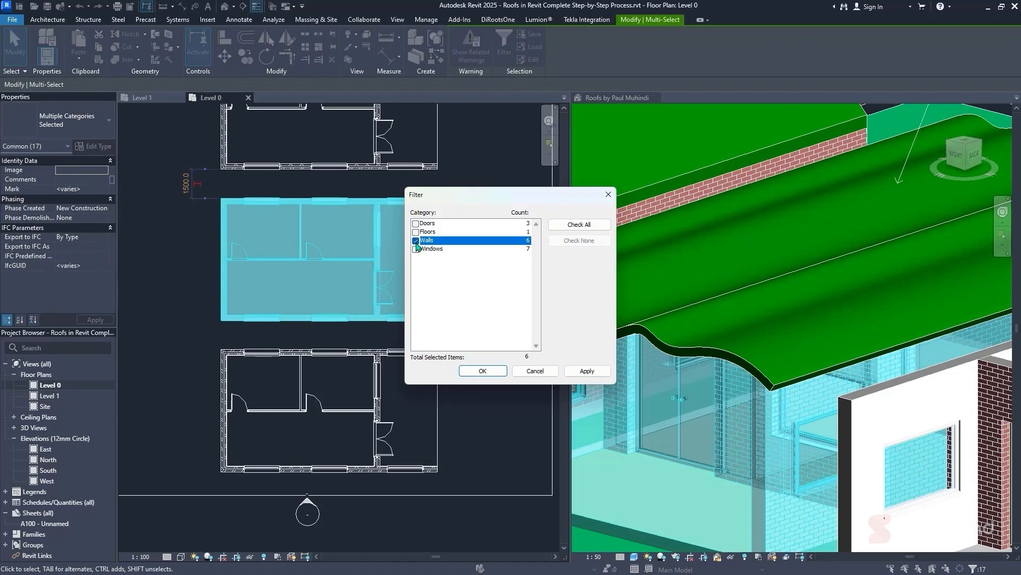
left_click(481, 371)
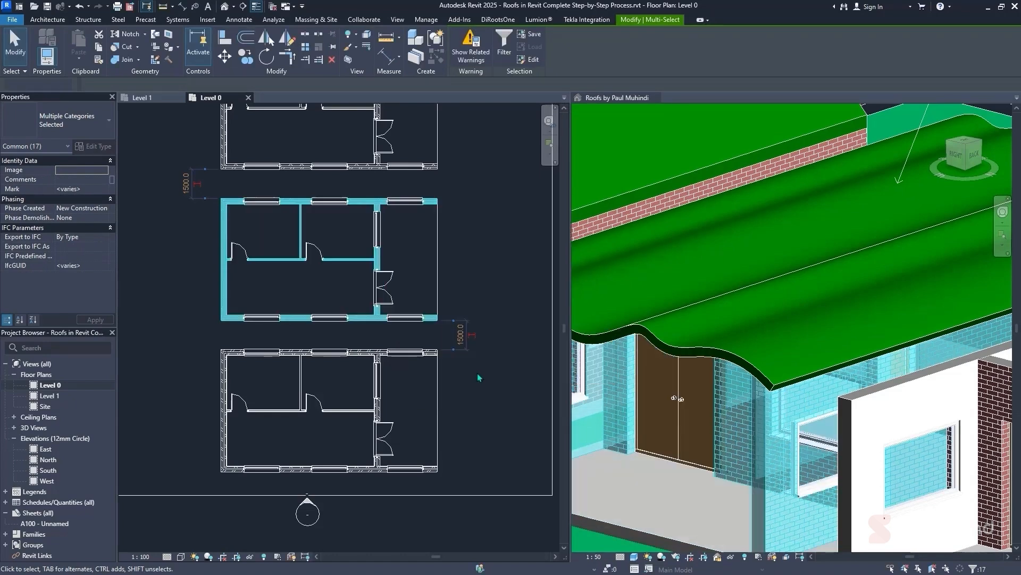
left_click(538, 52)
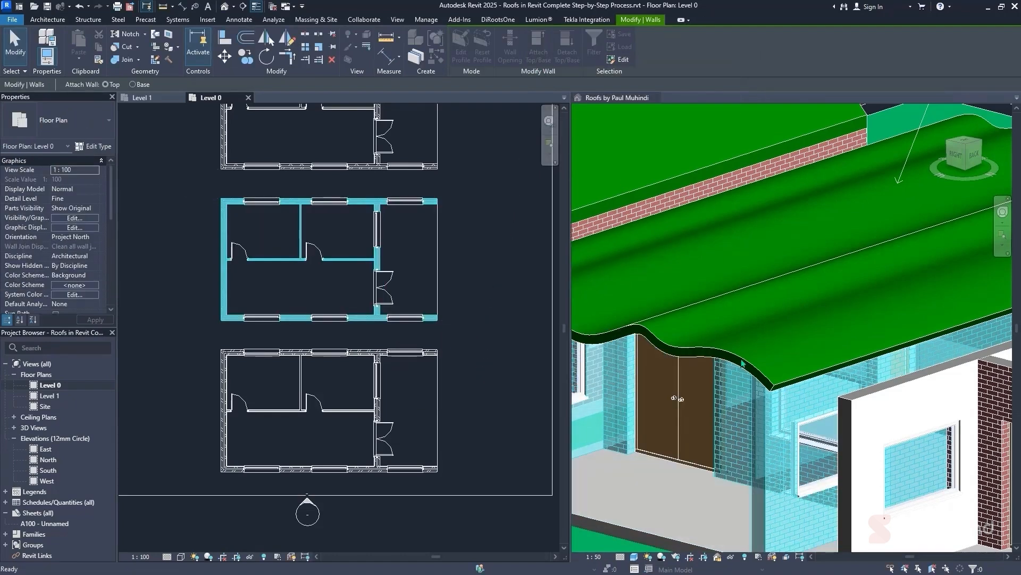
left_click(743, 364)
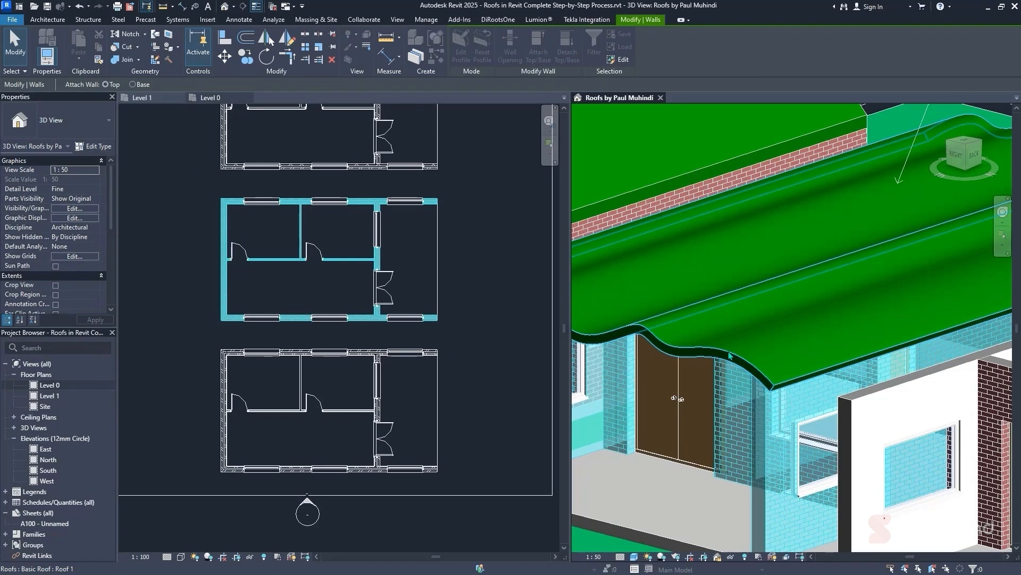
left_click(727, 351)
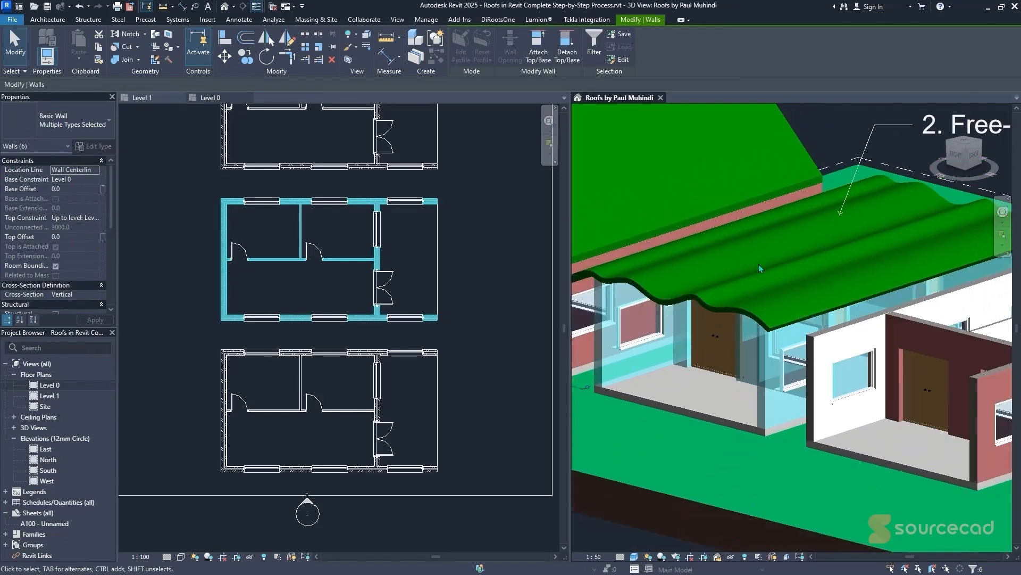
scroll(759, 264, "down", 5)
middle_click_drag(759, 263, 764, 273)
left_click(669, 181)
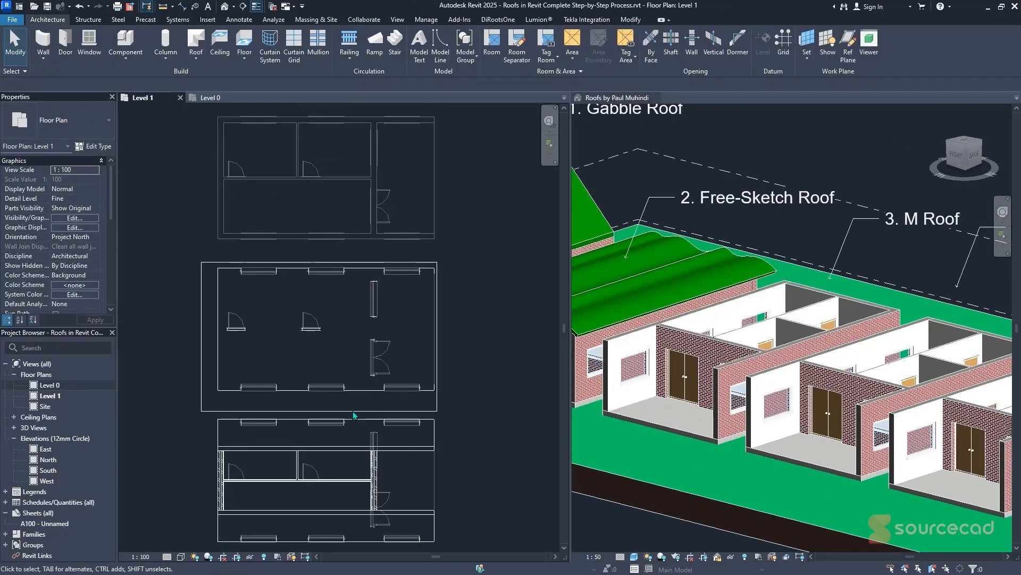
left_click(354, 413)
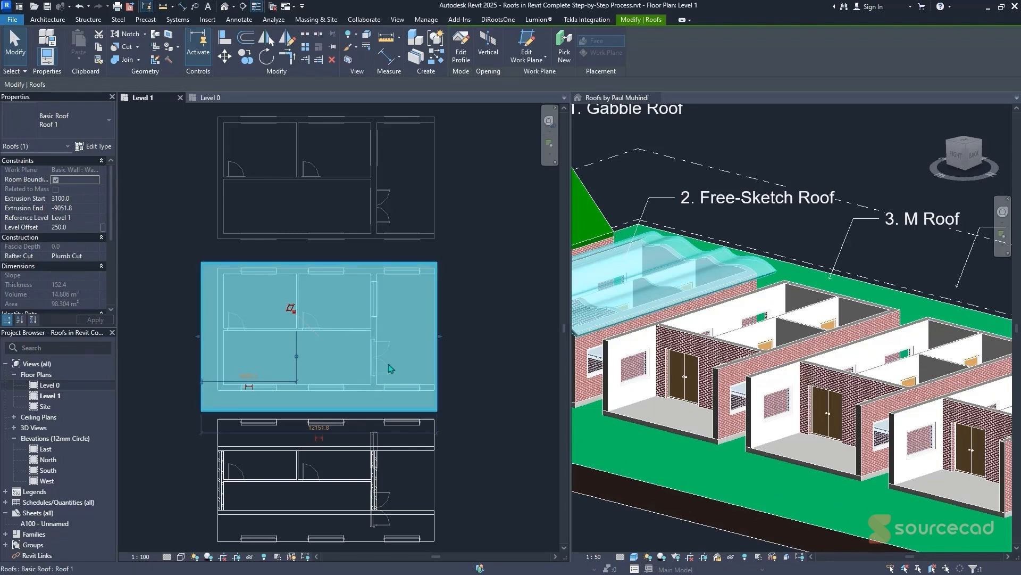
left_click(462, 52)
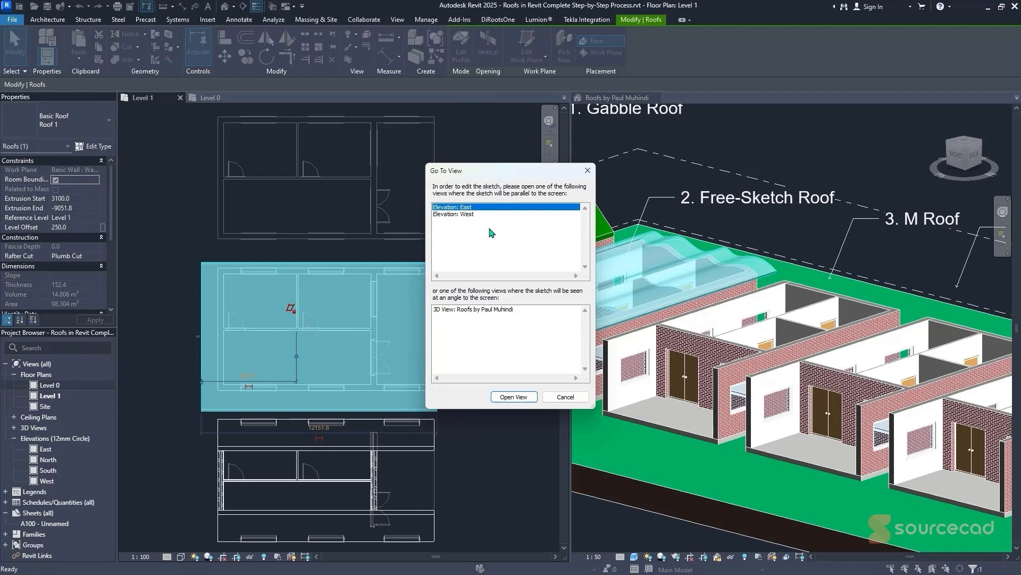
key("Escape")
key("Escape")
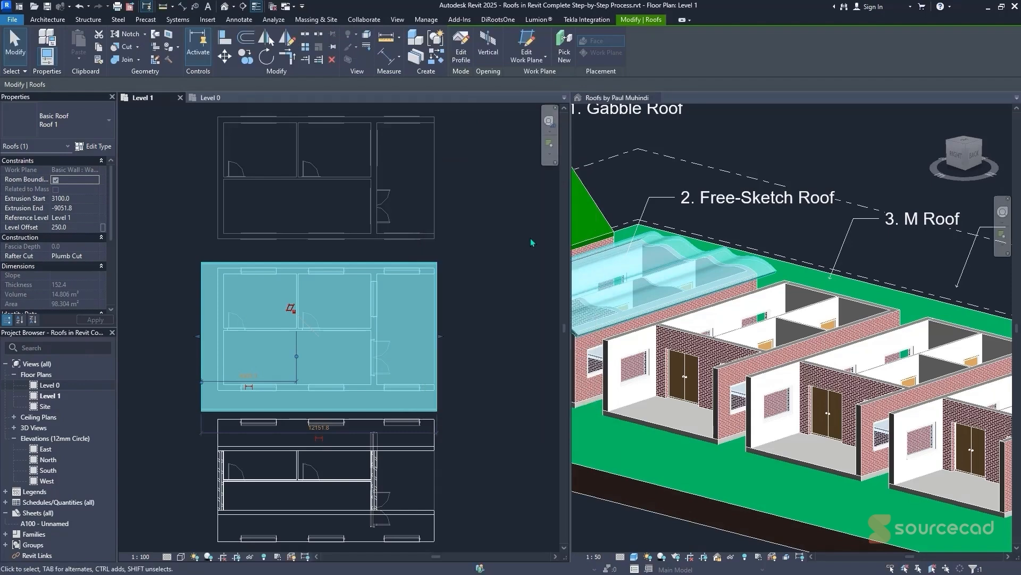
- Look over the gable and free-sketch roofs in 3D and locate the third house in the Level 1 plan
middle_click_drag(478, 212, 489, 274)
middle_click_drag(426, 297, 436, 321)
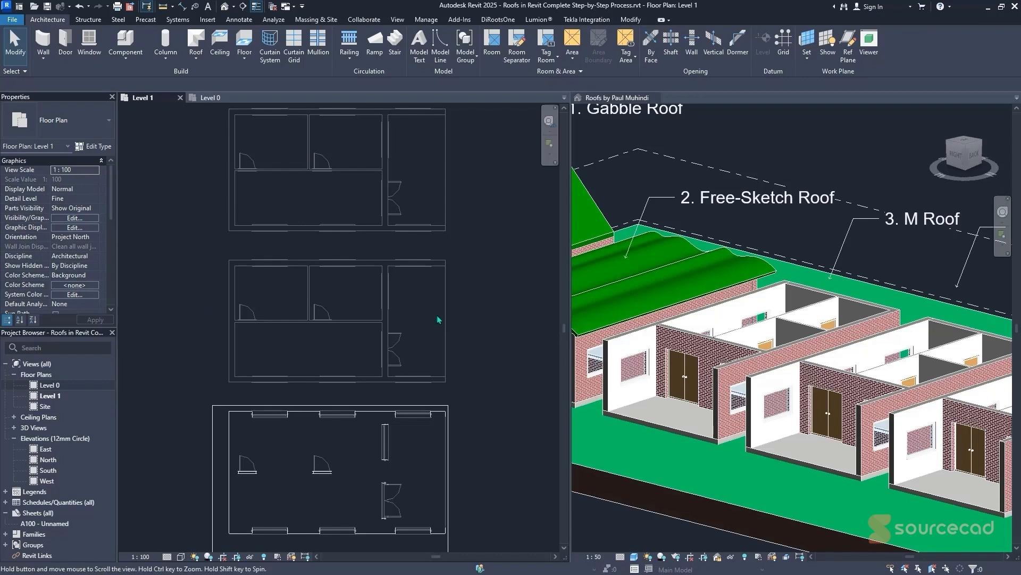
middle_click_drag(461, 324, 476, 270)
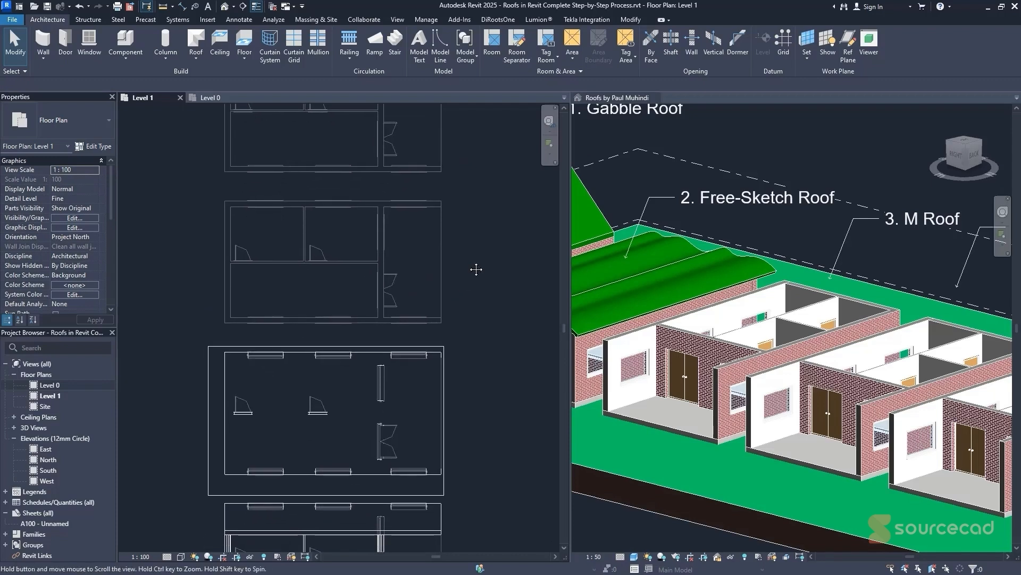
middle_click_drag(473, 348, 474, 269)
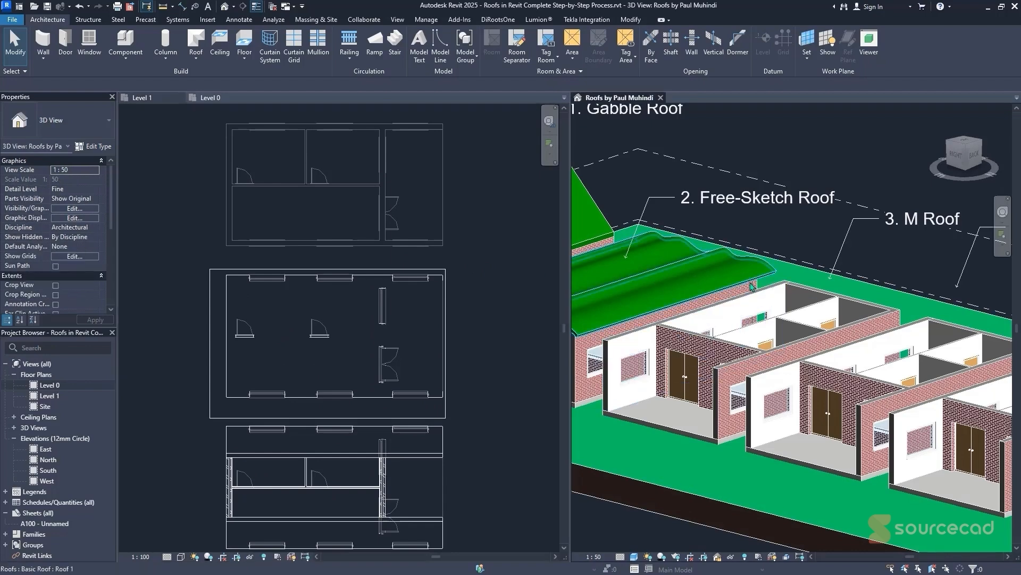
middle_click_drag(704, 261, 776, 289)
scroll(778, 289, "down", 5)
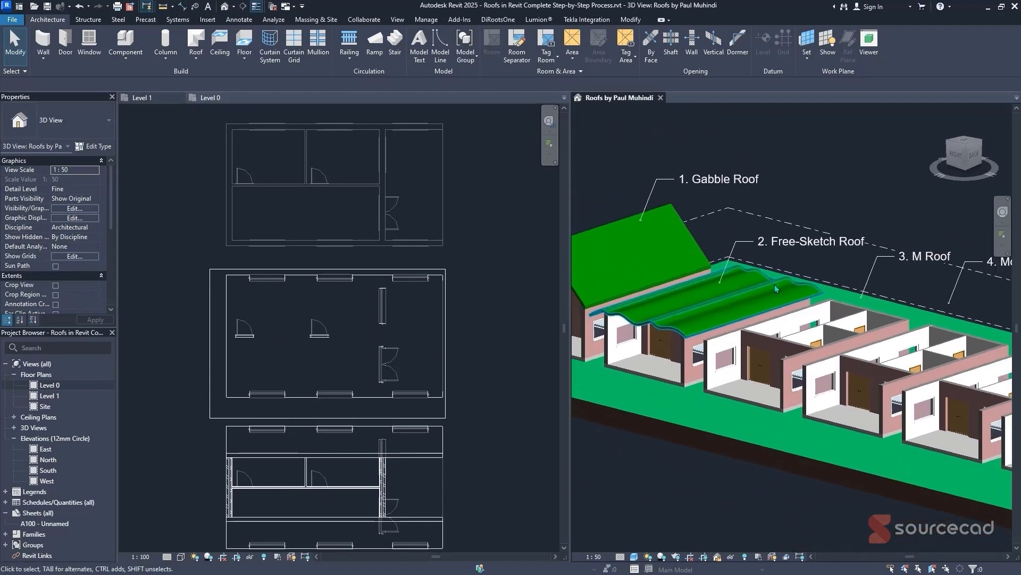
middle_click_drag(781, 291, 755, 283)
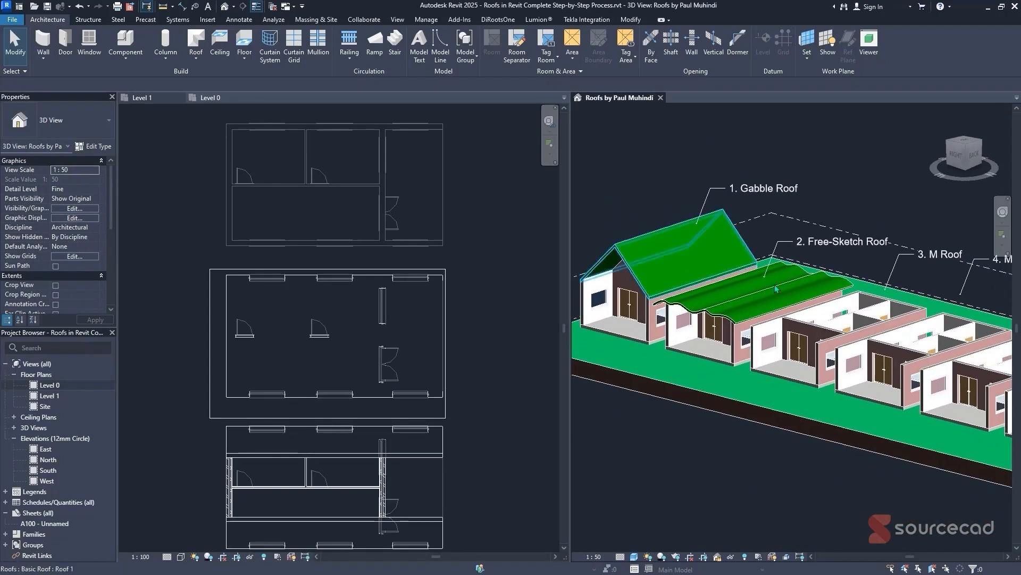
middle_click_drag(373, 240, 348, 359)
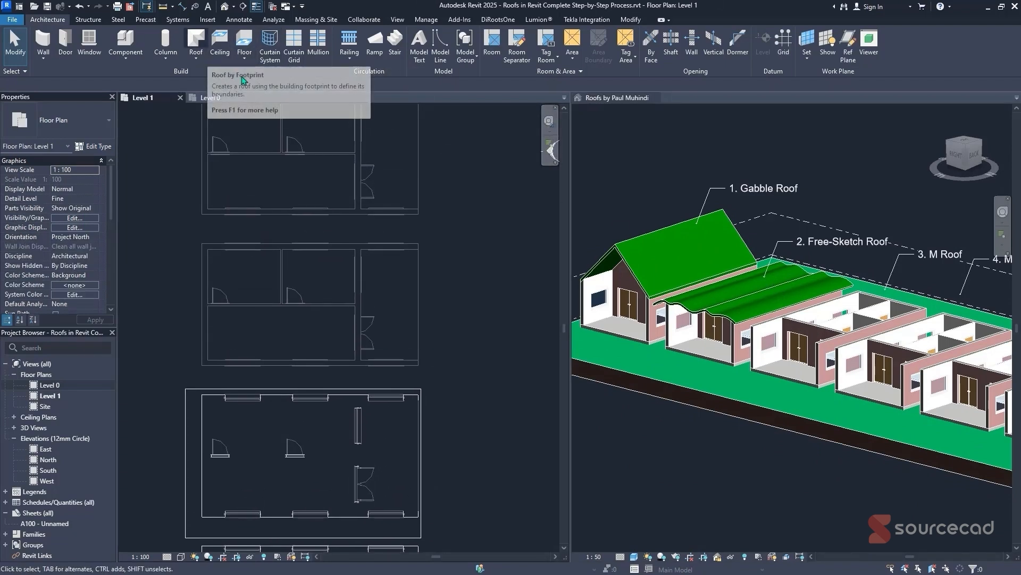
- Start a footprint roof on Level 1 and sketch a slope-defining rectangle about 3145 mm deep over the third house's two-room half
left_click(196, 58)
left_click(238, 78)
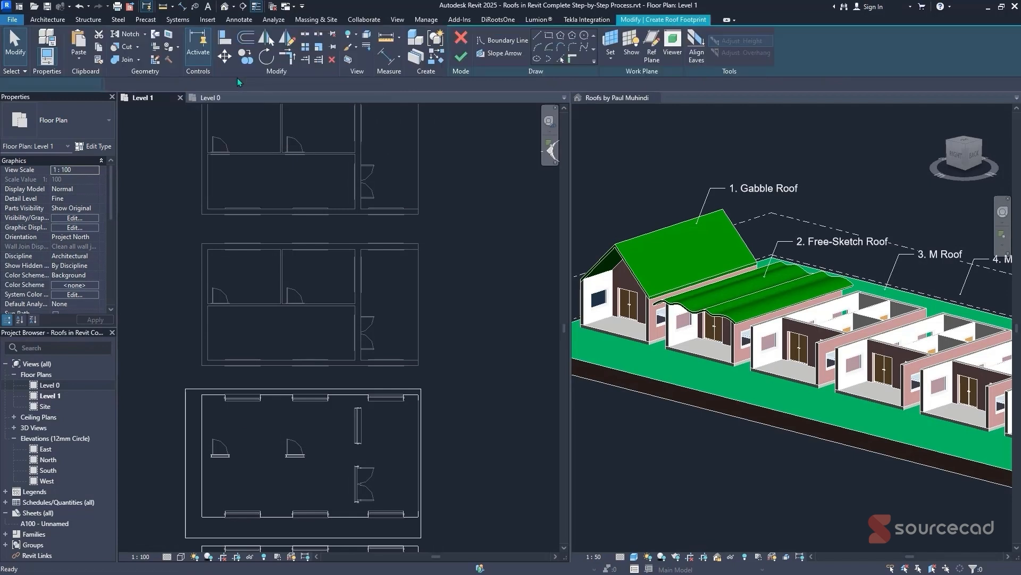
left_click(537, 36)
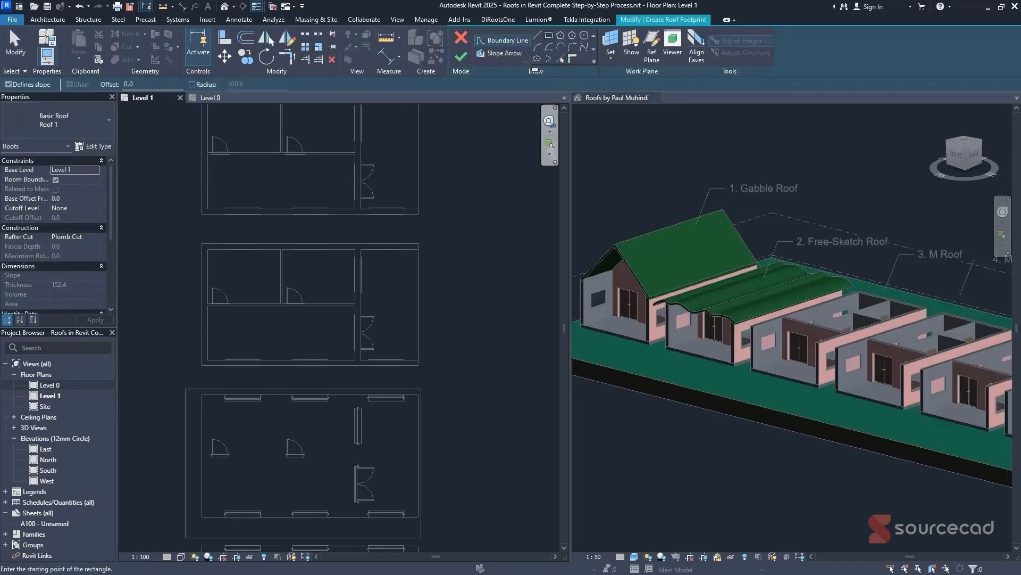
left_click(203, 244)
left_click(419, 244)
left_click(418, 305)
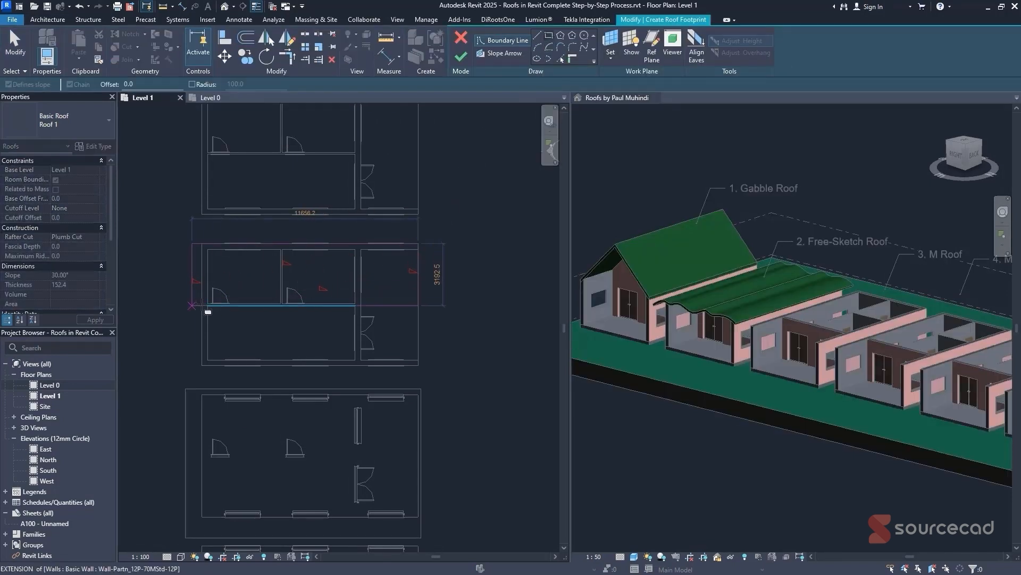
left_click(205, 305)
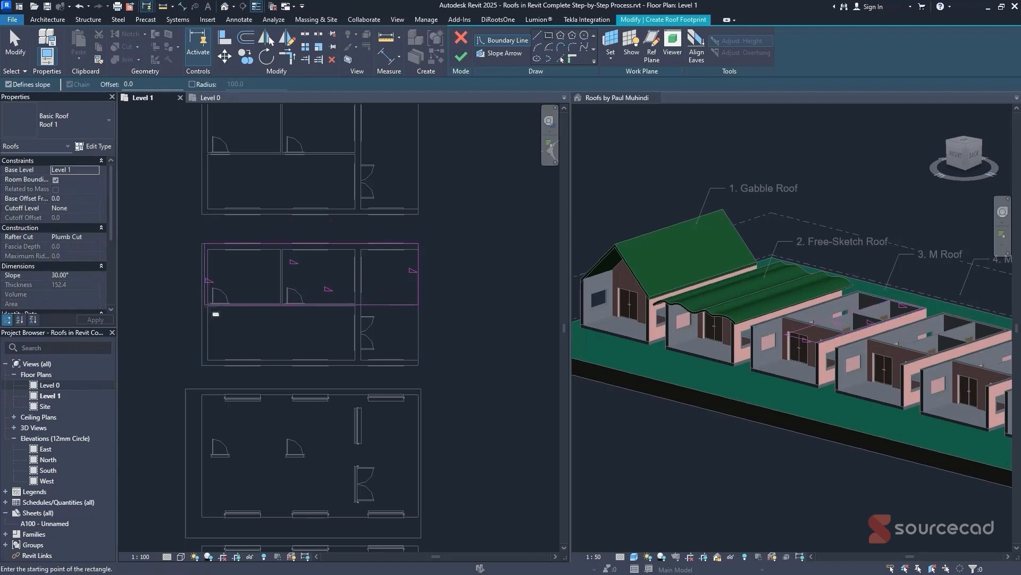
key("Escape")
- Try to finish the roof with a second rectangle over the third house's other half, and delete that rectangle
left_click(418, 365)
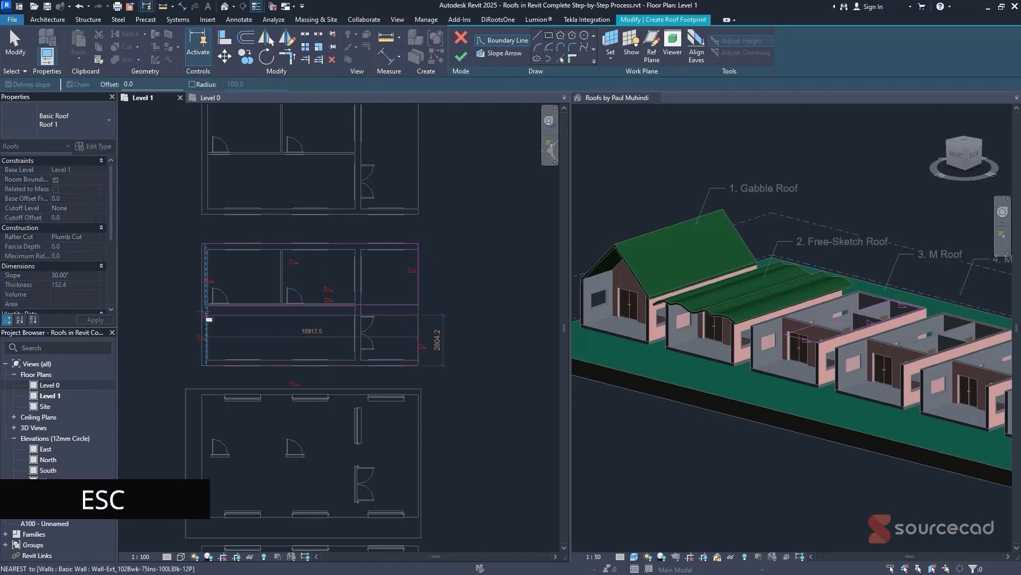
left_click(202, 312)
key("Escape")
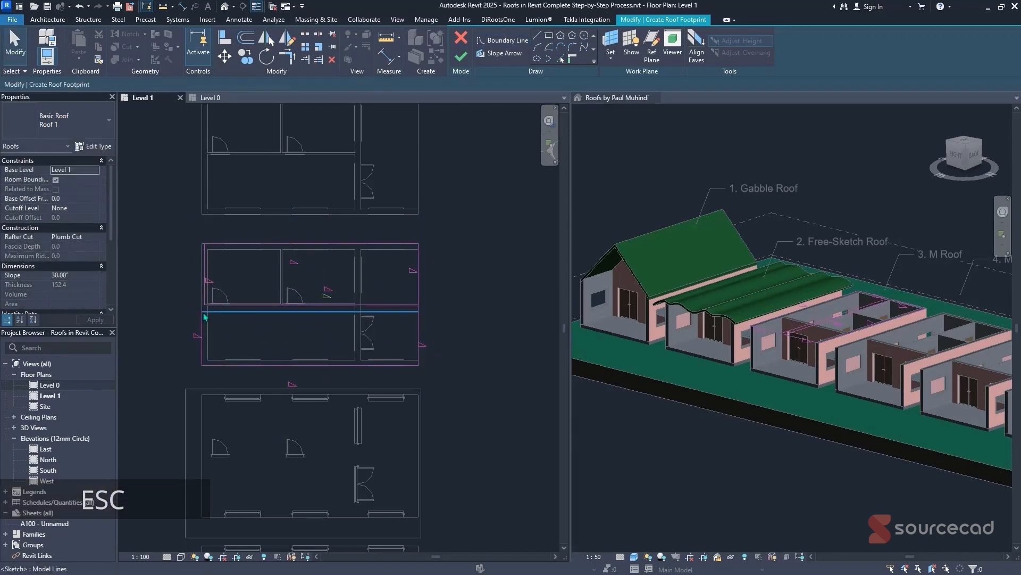
left_click(462, 57)
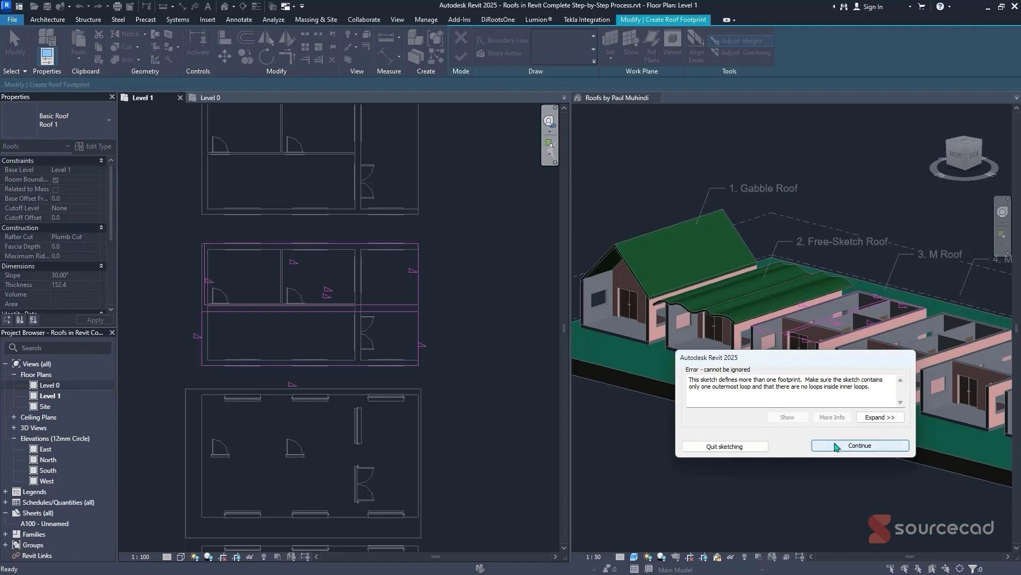
left_click(857, 445)
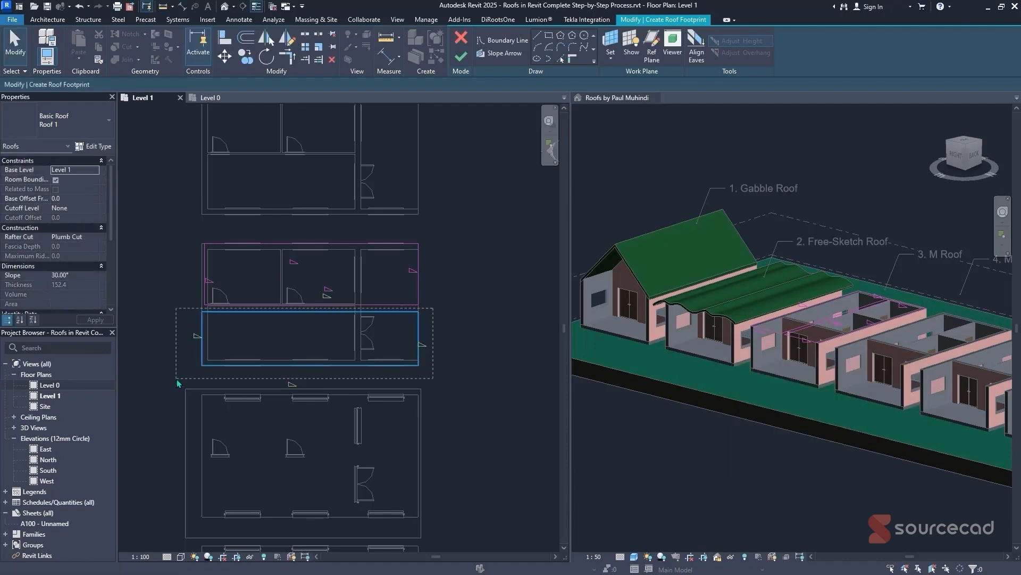
left_click_drag(178, 383, 179, 383)
key("Delete")
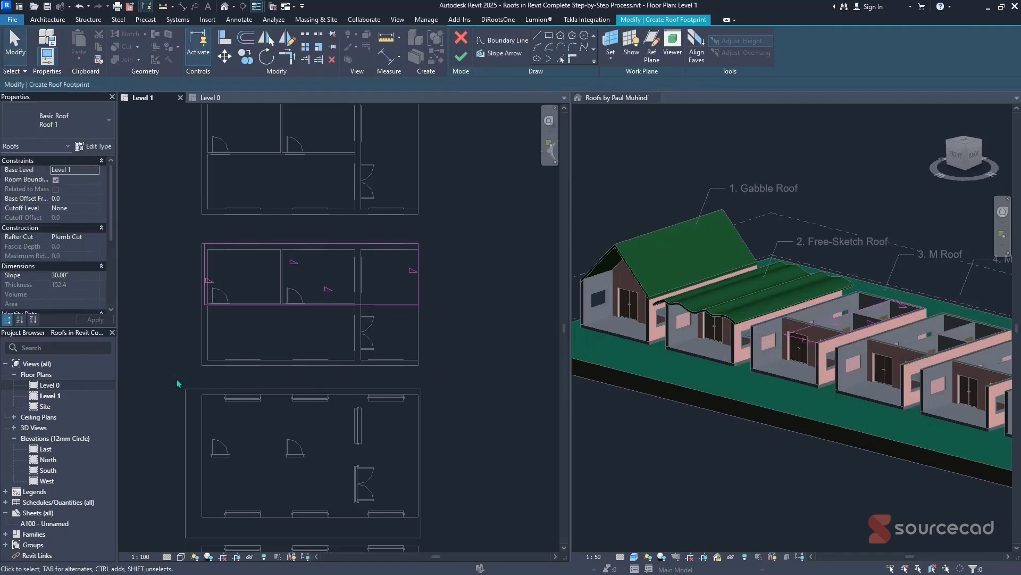
- Align the roof boundary's short edge opposite the porch with the outer face of the third house's rear wall
left_click(204, 296)
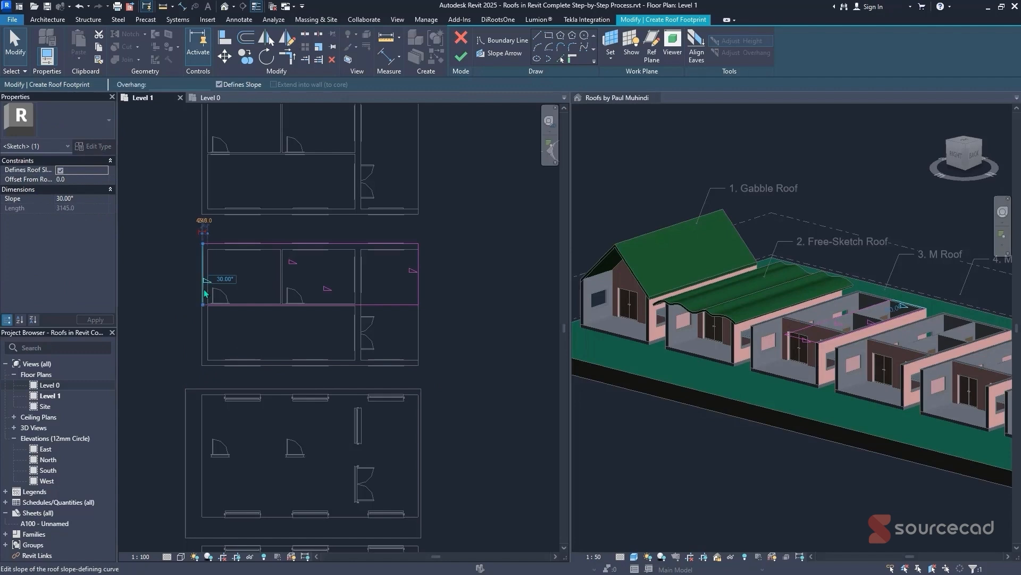
key("Escape")
key("a")
key("l")
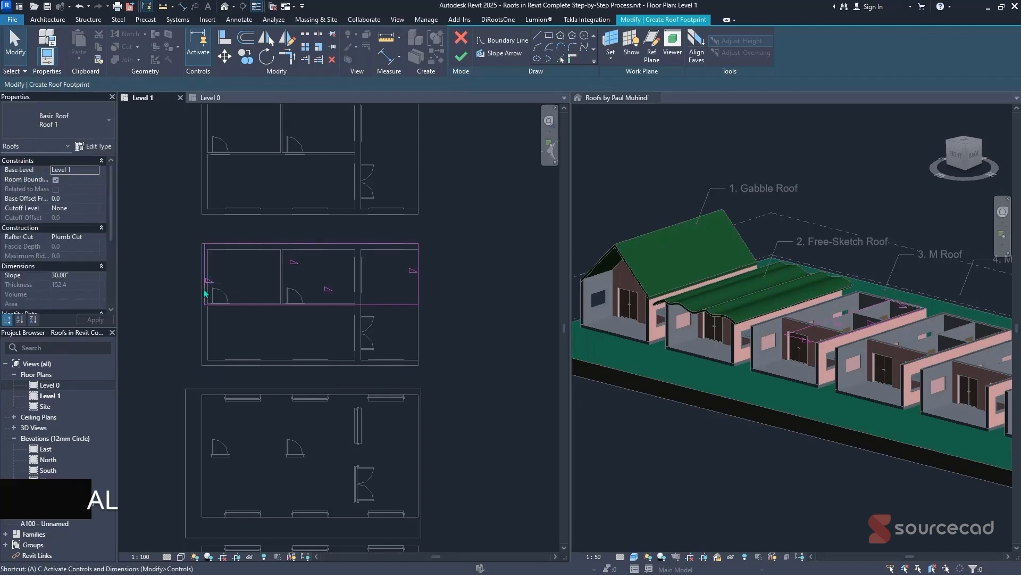
left_click(203, 285)
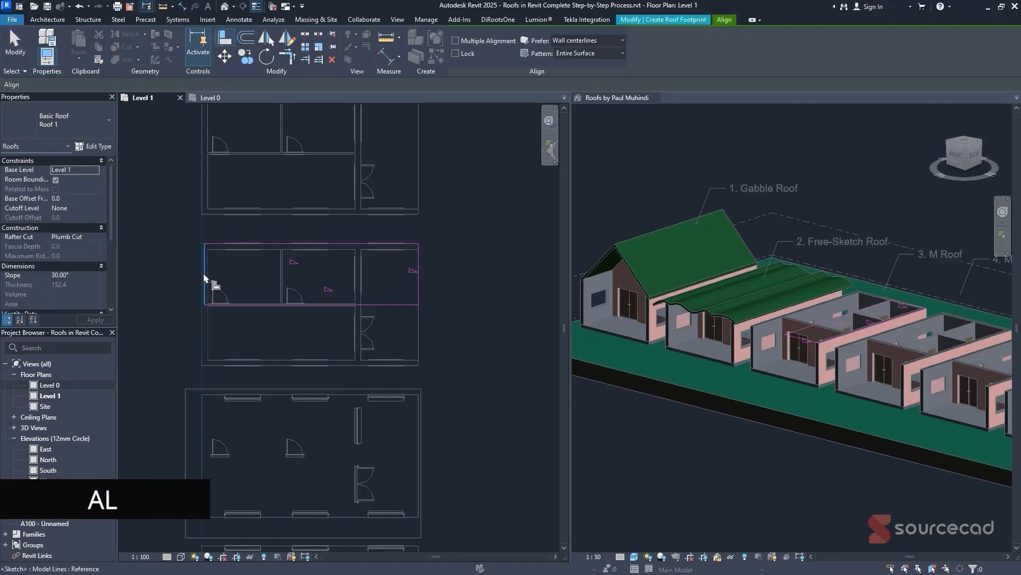
left_click(206, 283)
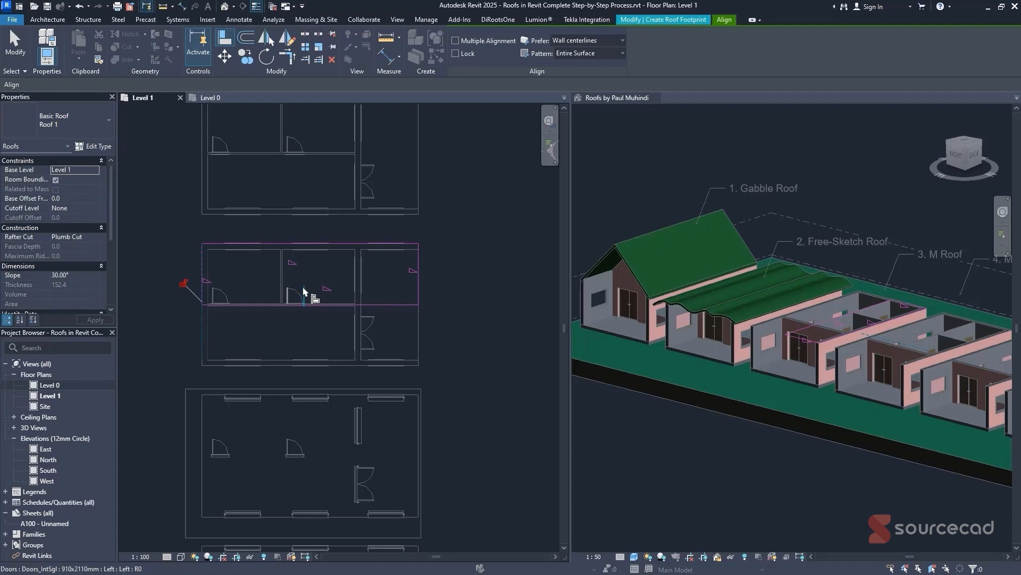
scroll(303, 291, "up", 3)
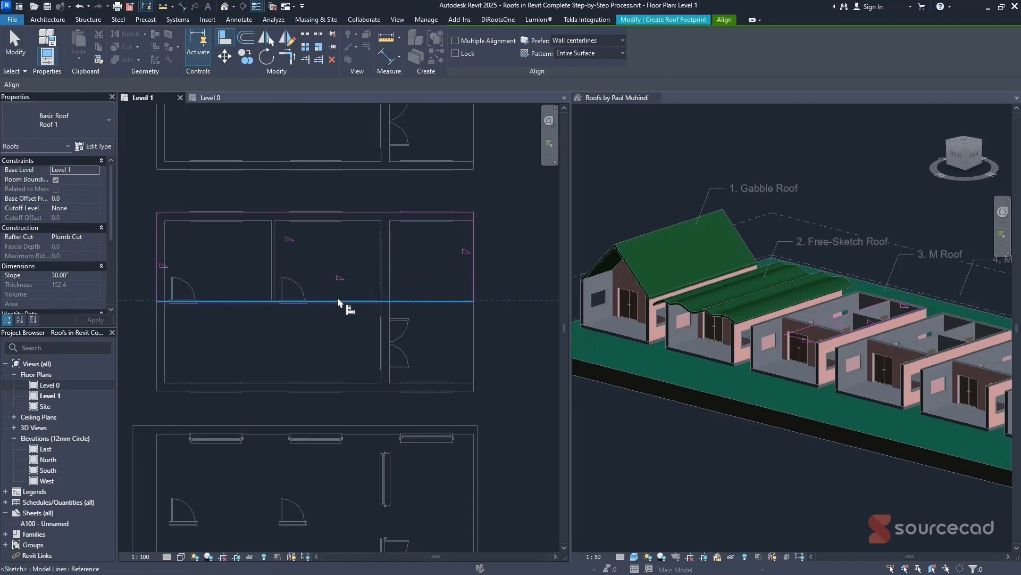
- Align the roof boundary's inner long edge with the partition wall between the third house's two halves
left_click(439, 309)
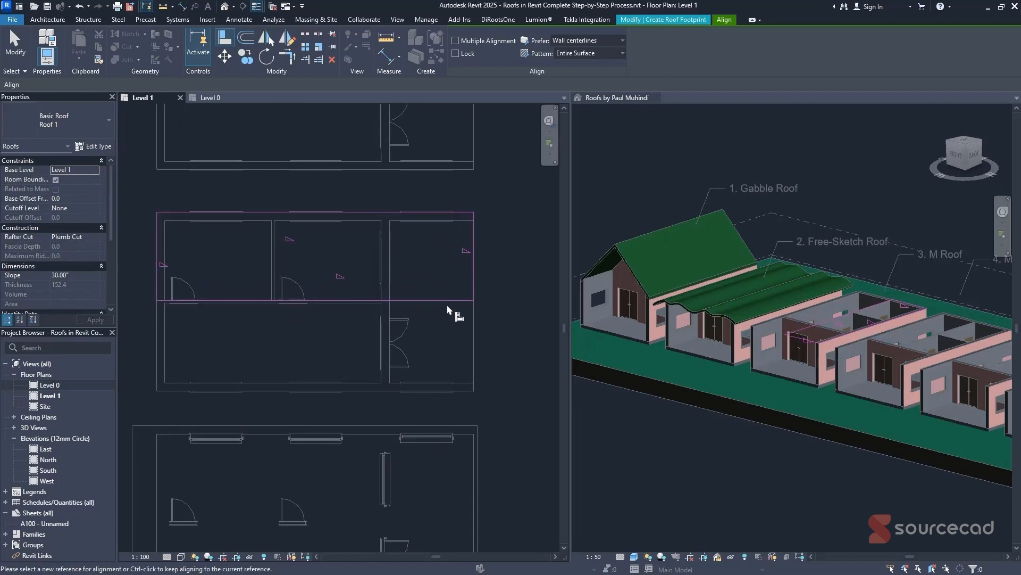
key("Escape")
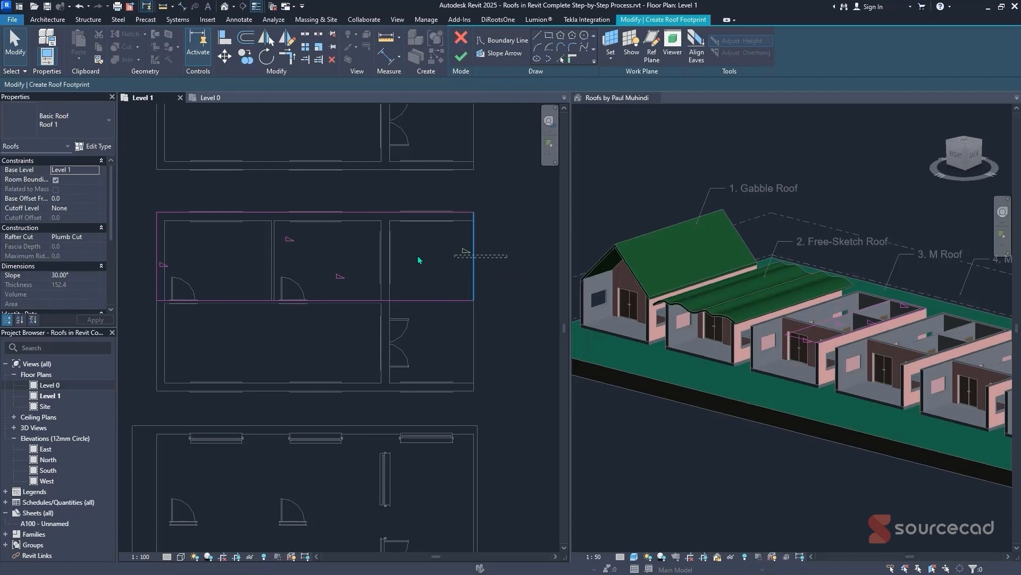
- Turn off slope definition for both short edges of the roof boundary and finish the footprint roof
left_click(144, 269)
left_click(60, 171)
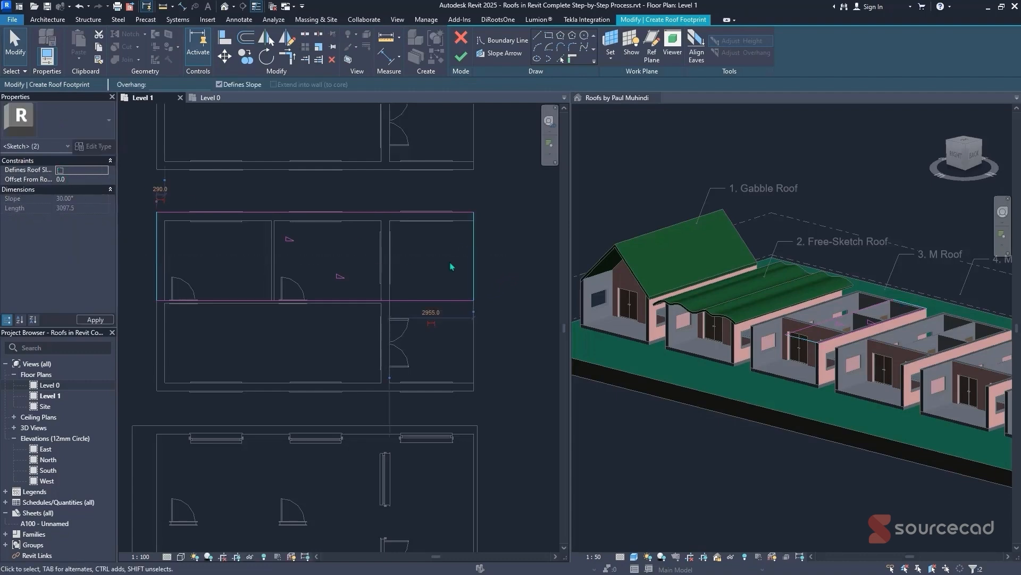
left_click(538, 288)
left_click(460, 56)
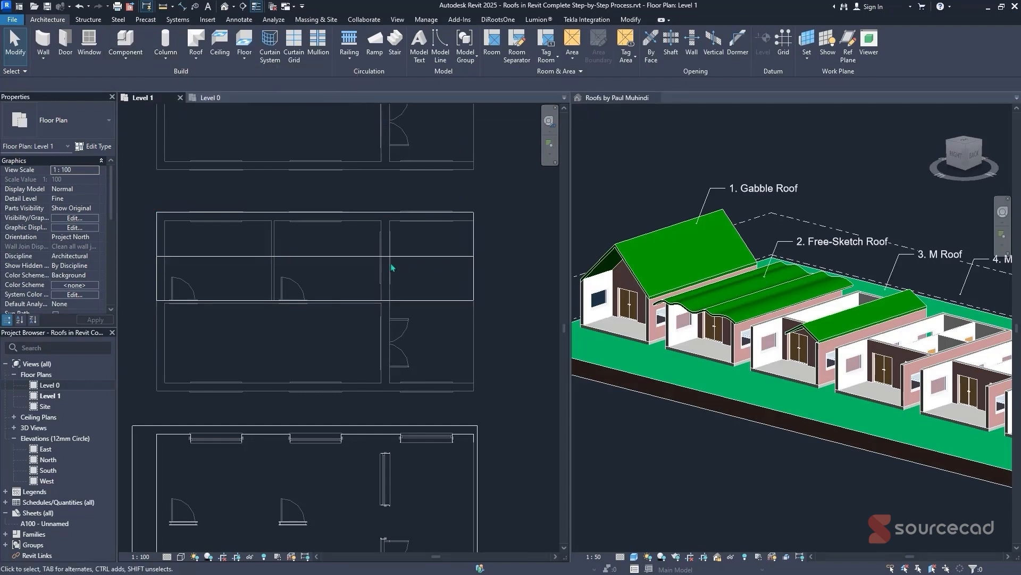
- Copy the new gable roof from its outer corner onto the other half of the third house
left_click(339, 258)
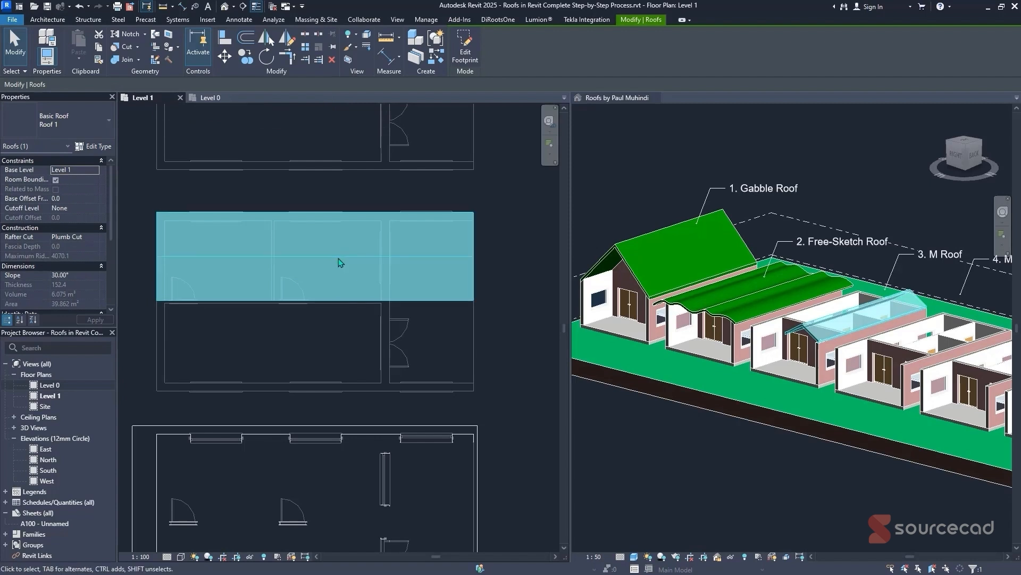
left_click(246, 56)
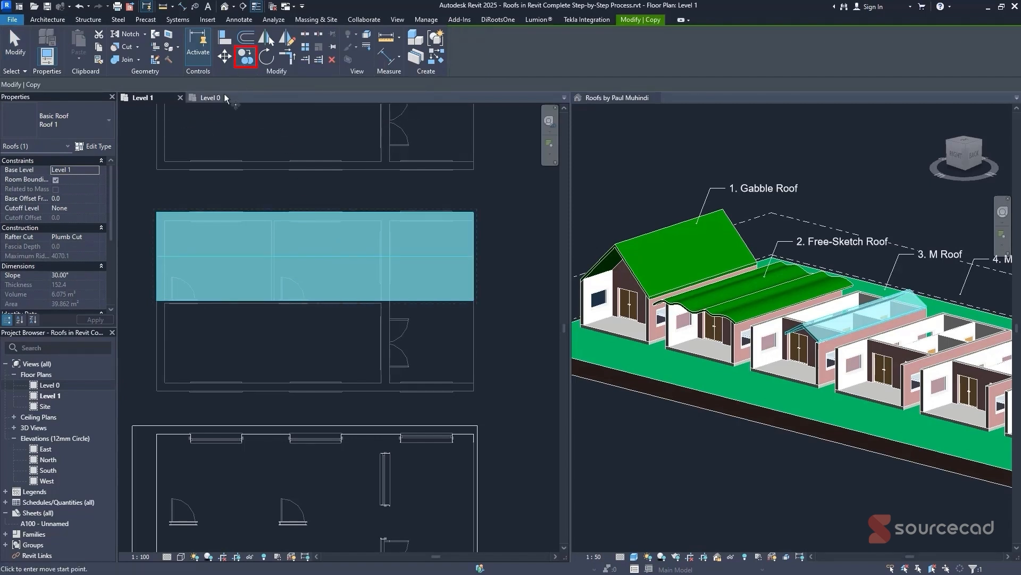
left_click(157, 213)
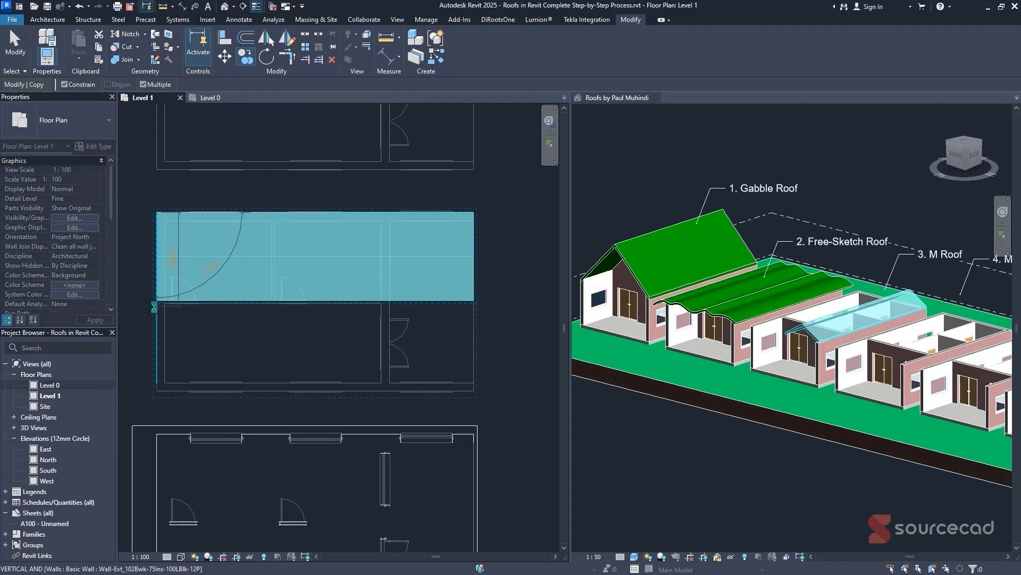
left_click(154, 307)
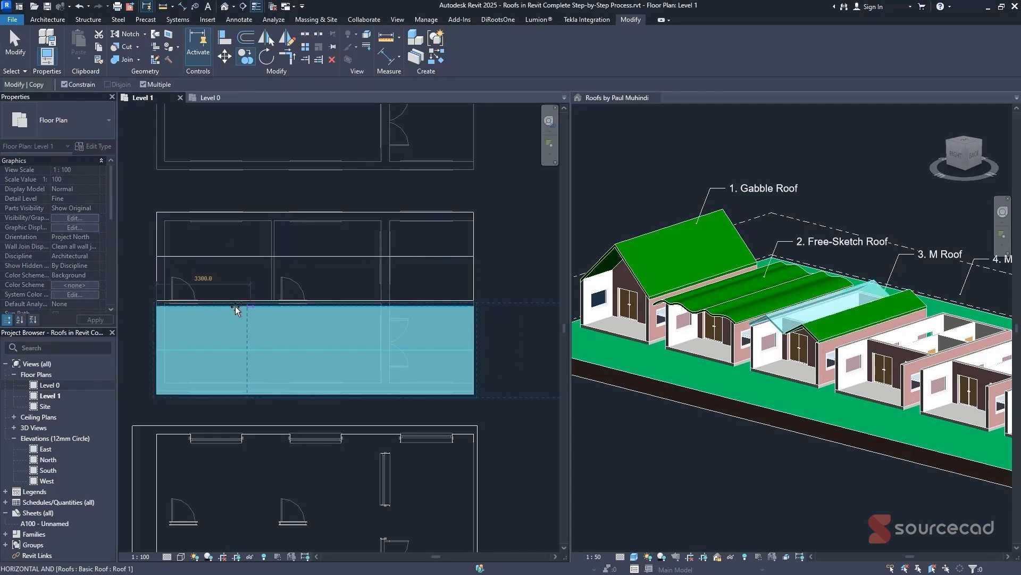
key("Escape")
- Align the copied roof's inner long edge with the face of the third house's partition wall
scroll(270, 328, "up", 2)
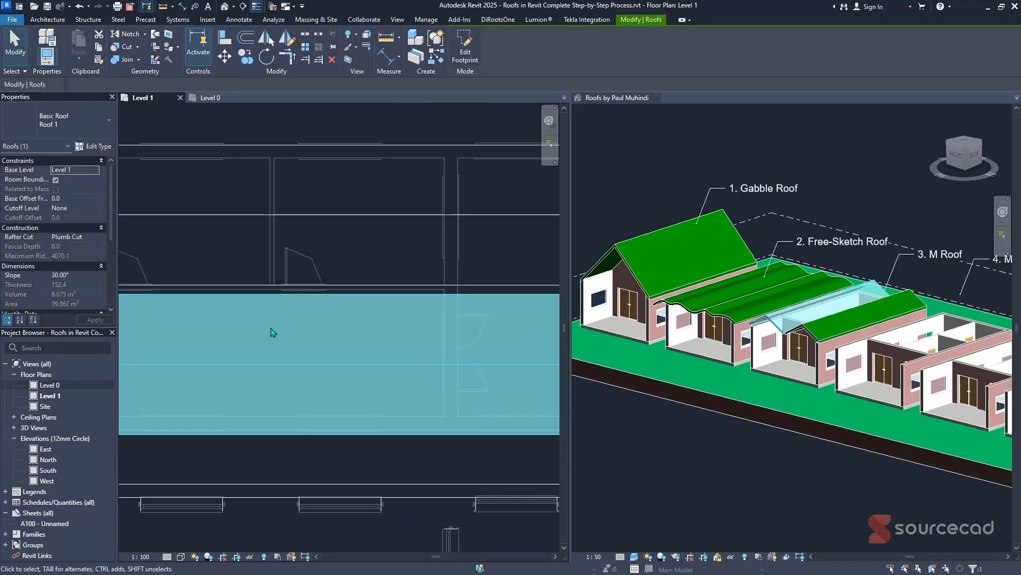
middle_click_drag(285, 301, 341, 291)
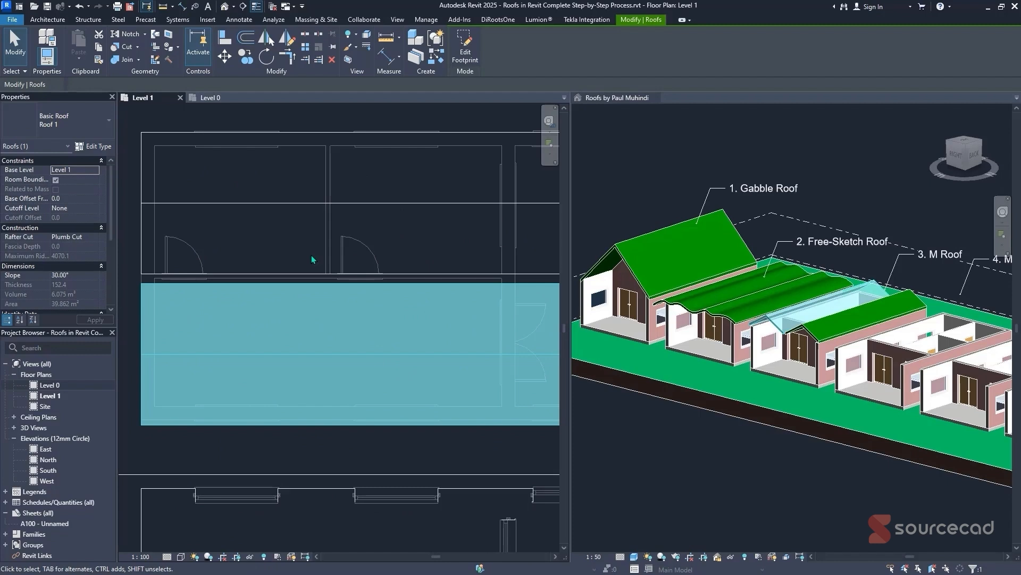
key("a")
key("l")
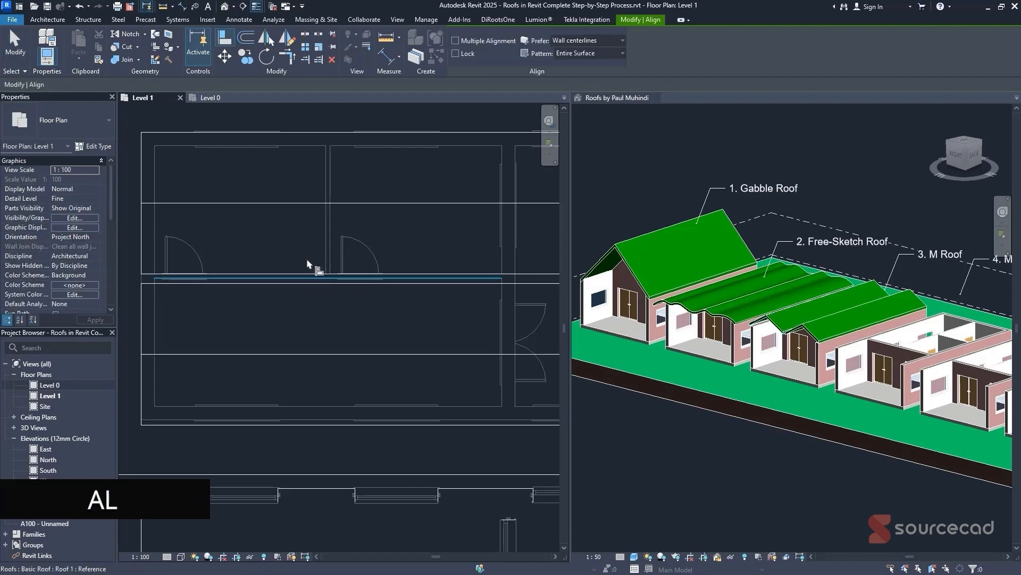
left_click(294, 282)
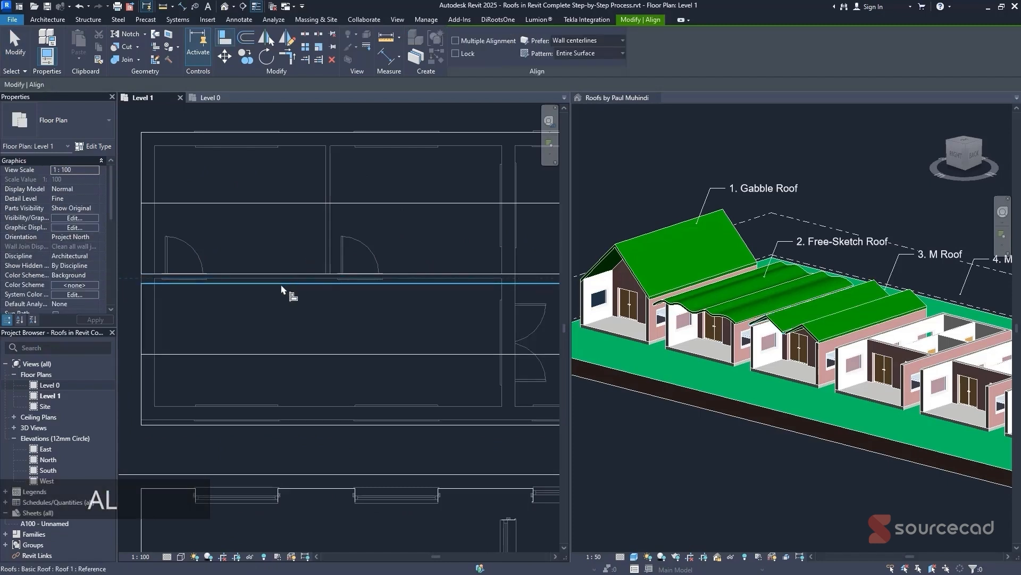
left_click(307, 281)
key("Escape")
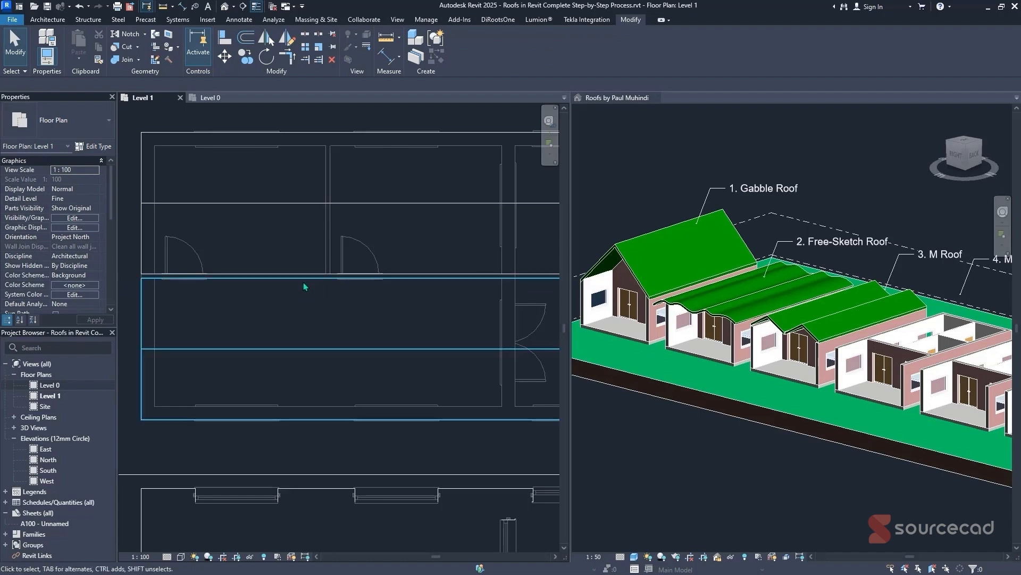
key("Tab")
key("Tab")
key("Tab")
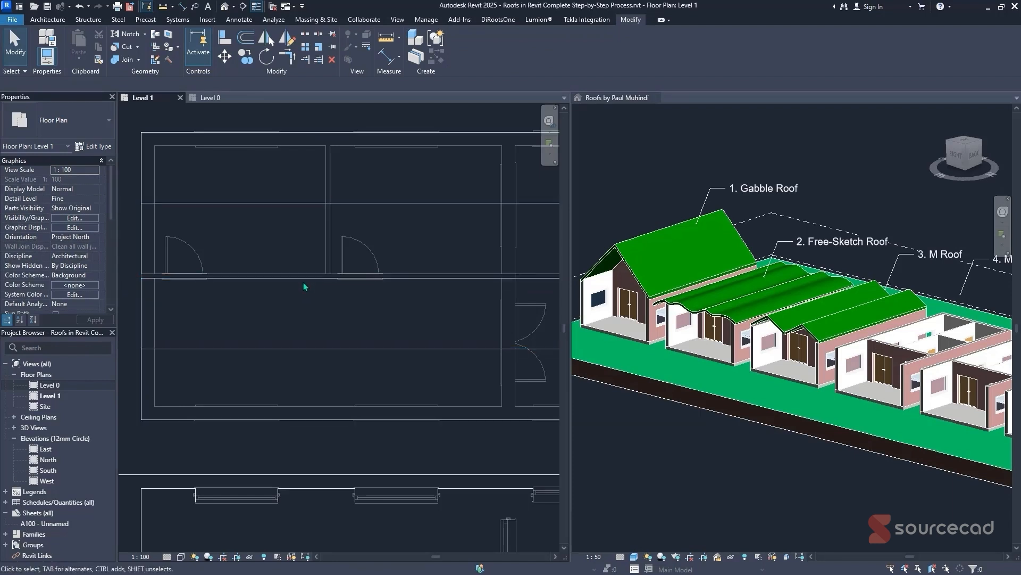
key("Tab")
- Place a roof gutter along the inner eave in the valley between the third house's two roofs
left_click(55, 23)
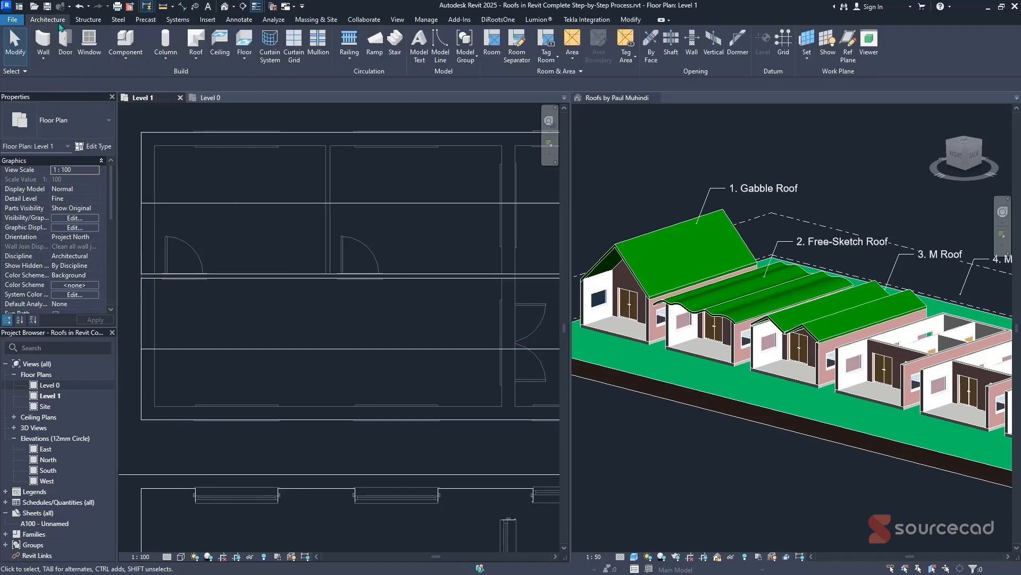
left_click(195, 62)
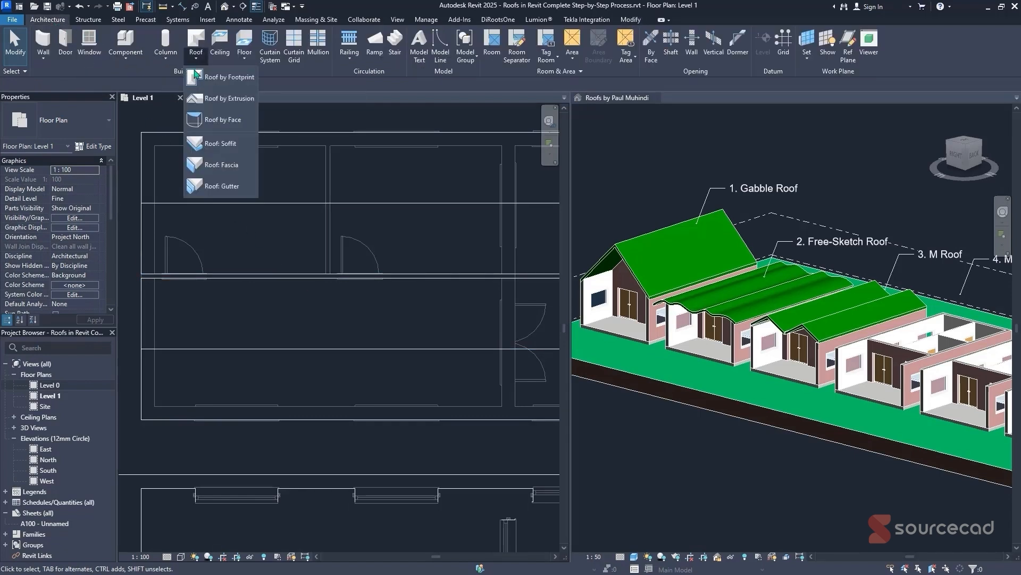
left_click(233, 186)
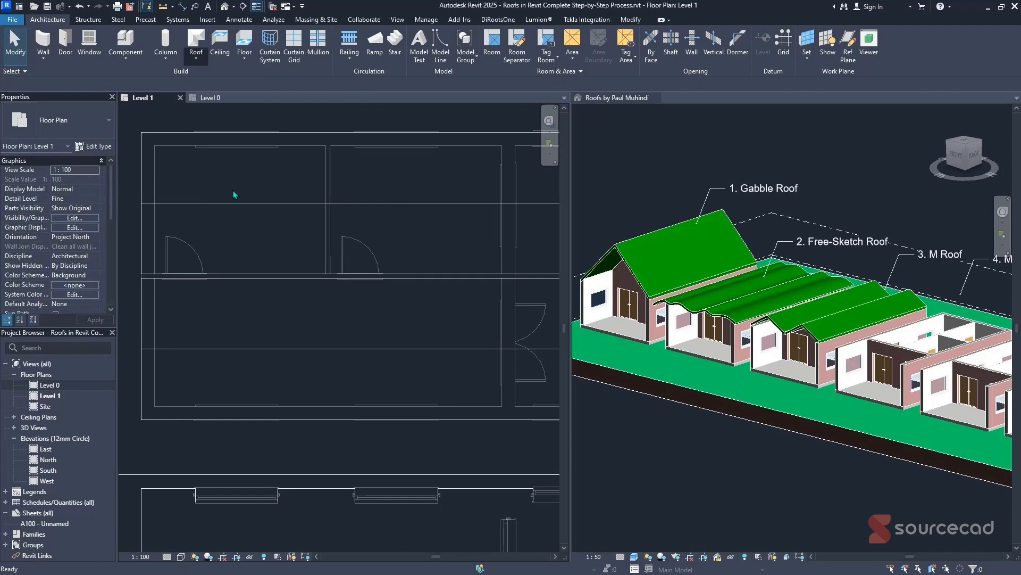
left_click(276, 274)
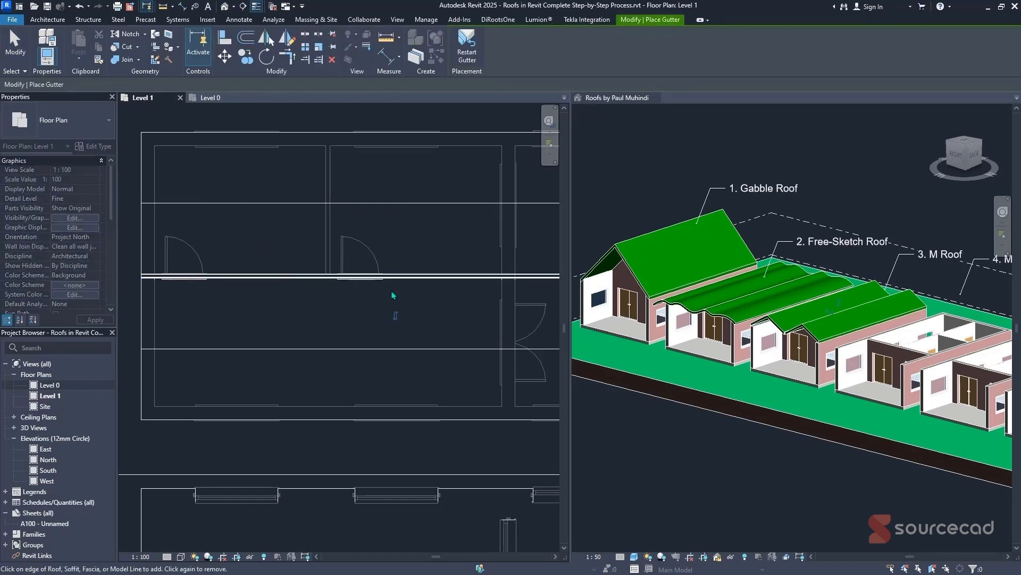
- Examine the gutter's profile in the valley between the two roofs in 3D and end gutter placement
left_click(788, 348)
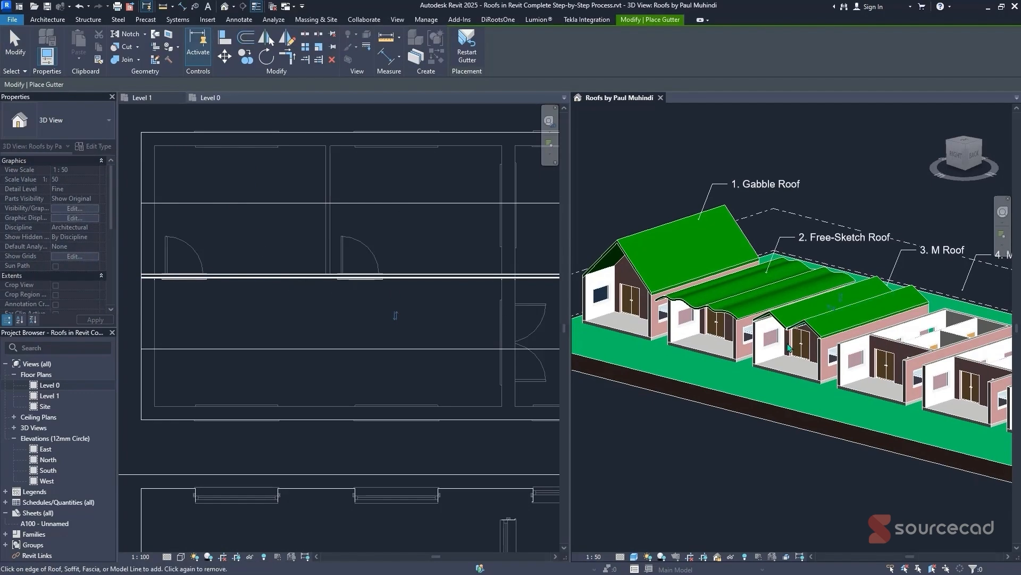
scroll(789, 348, "up", 10)
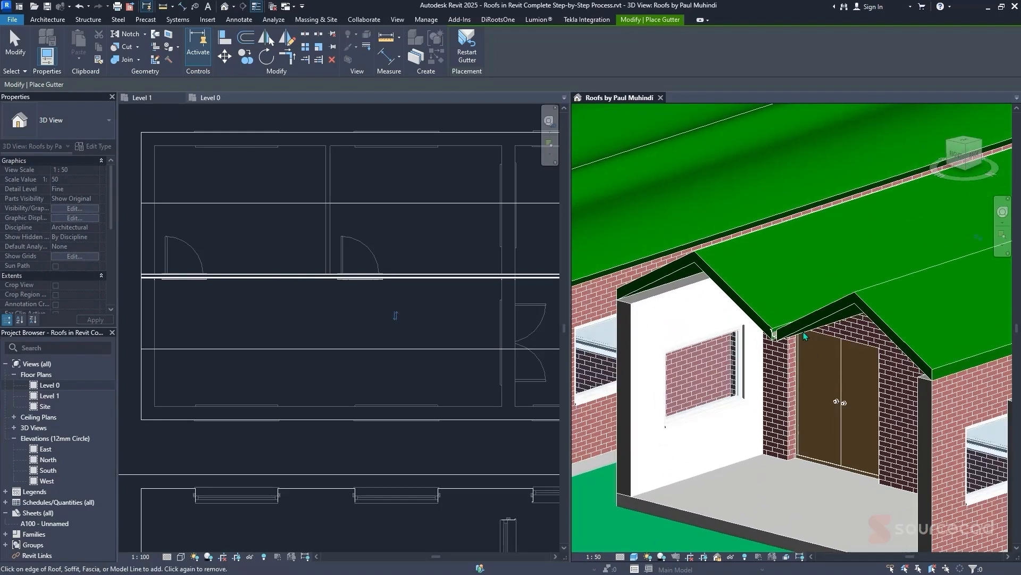
scroll(804, 336, "up", 5)
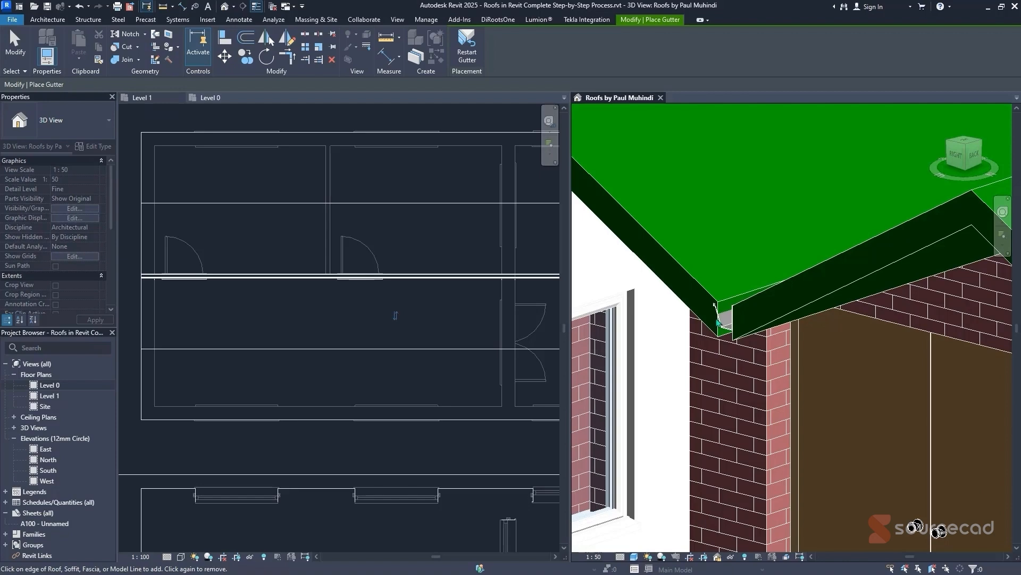
scroll(721, 319, "down", 10)
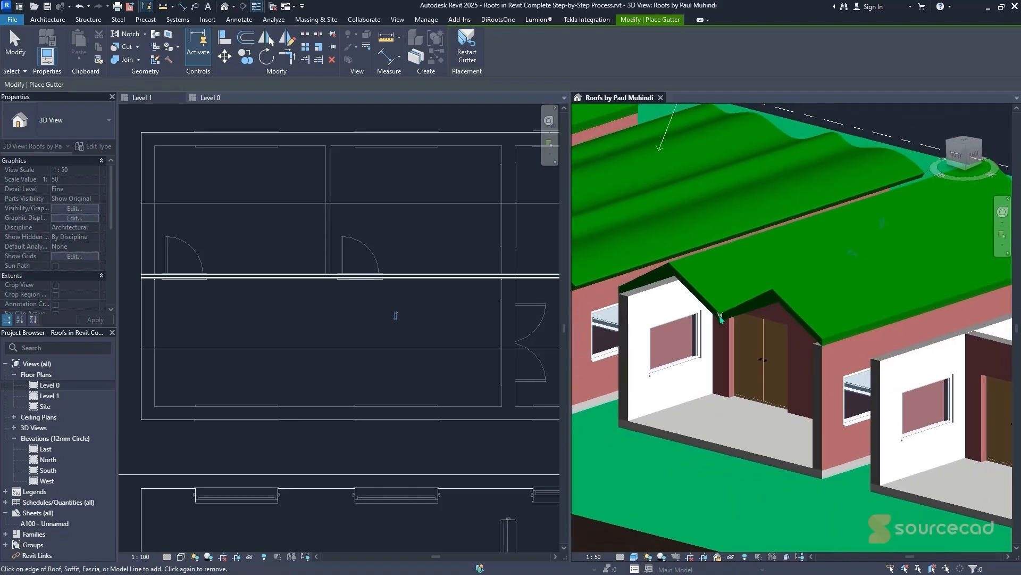
scroll(721, 319, "down", 2)
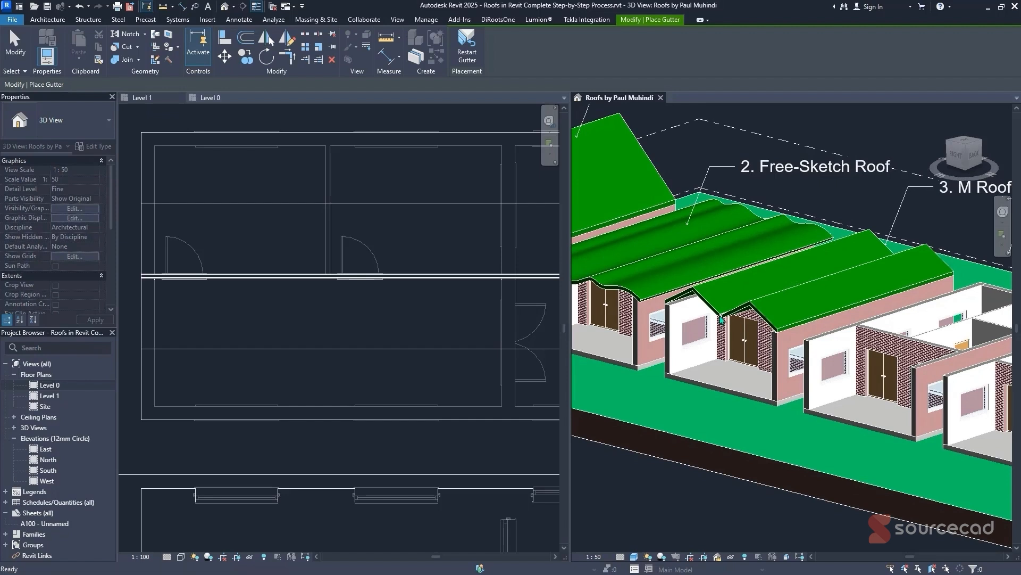
left_click(381, 298)
scroll(381, 318, "down", 2)
scroll(381, 317, "down", 2)
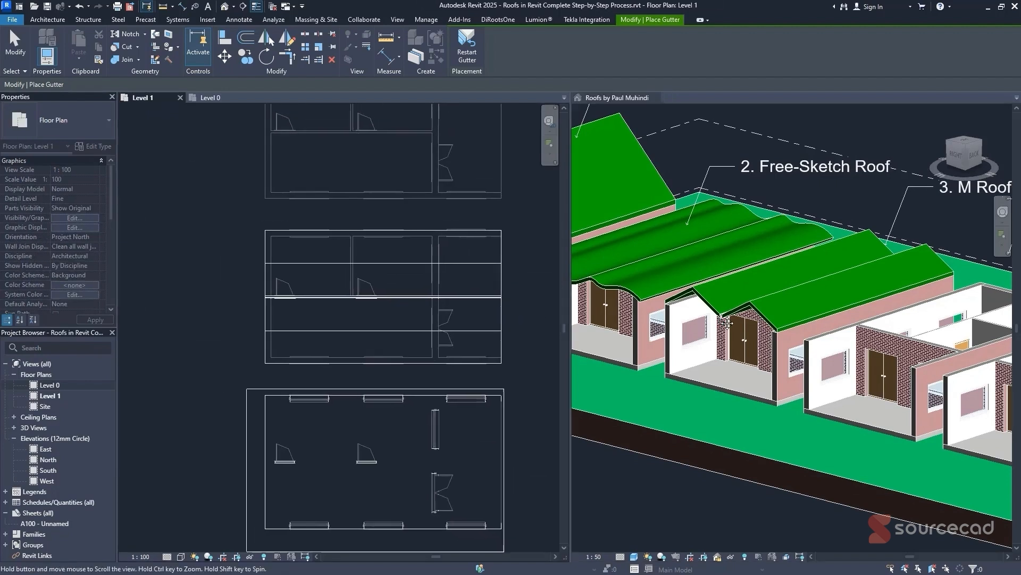
key("Escape")
- Select the whole third house in the Level 0 plan and filter the selection down to Walls only
left_click(212, 98)
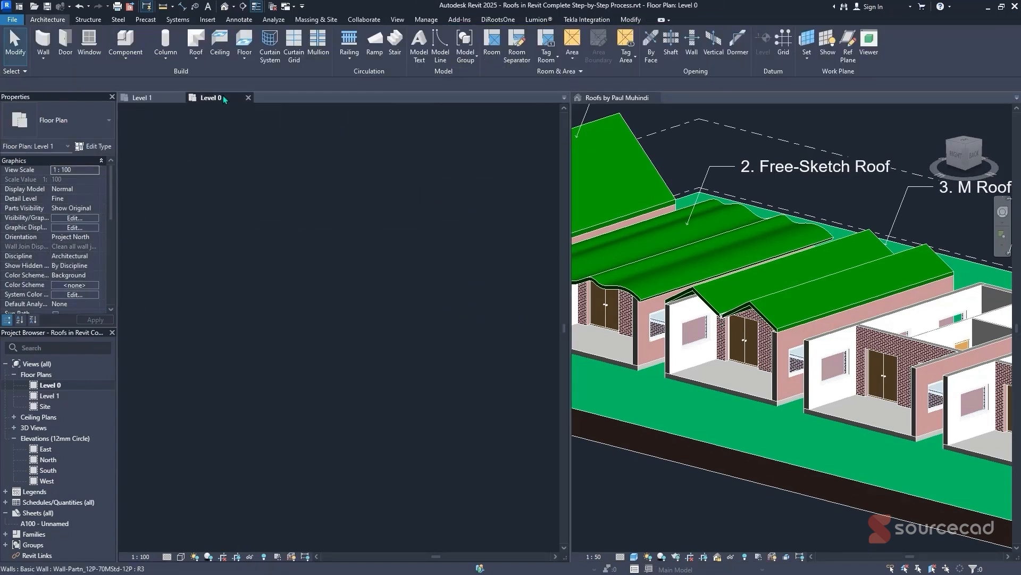
left_click_drag(422, 218, 177, 348)
left_click(504, 52)
left_click(579, 241)
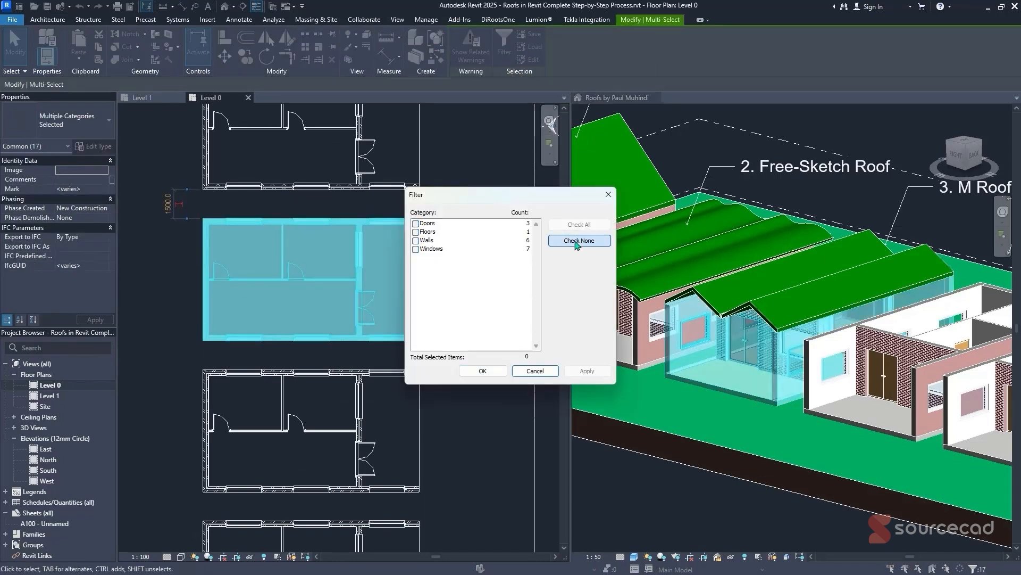
left_click(416, 241)
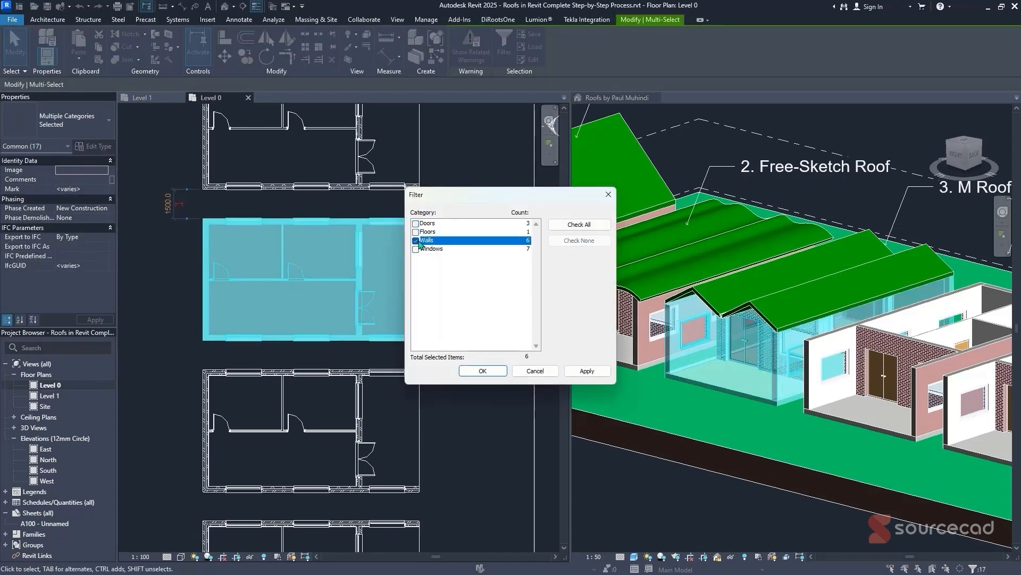
left_click(482, 370)
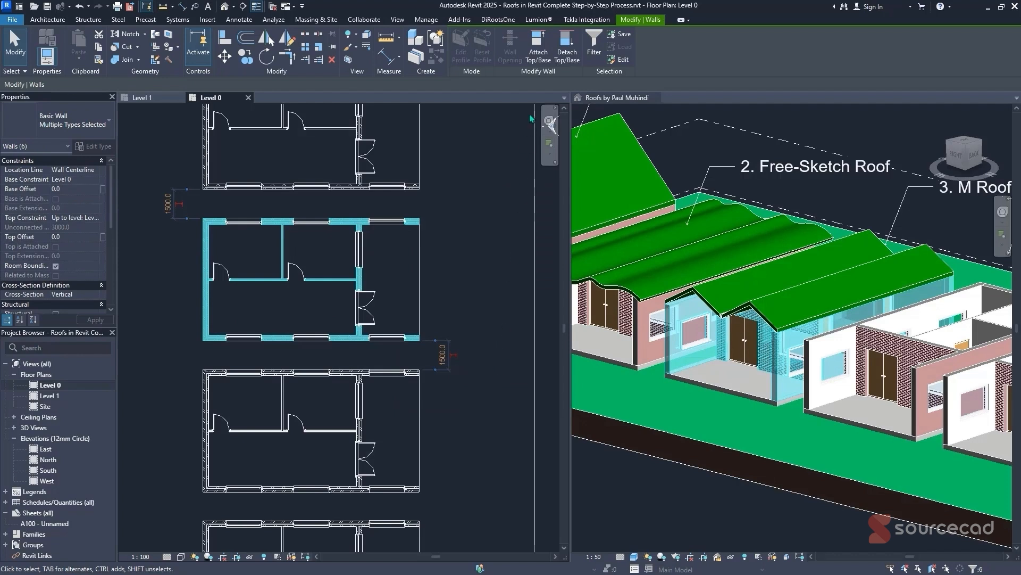
- Attach the tops of the selected walls to the copied roof and accept the missed-target warnings
left_click(538, 52)
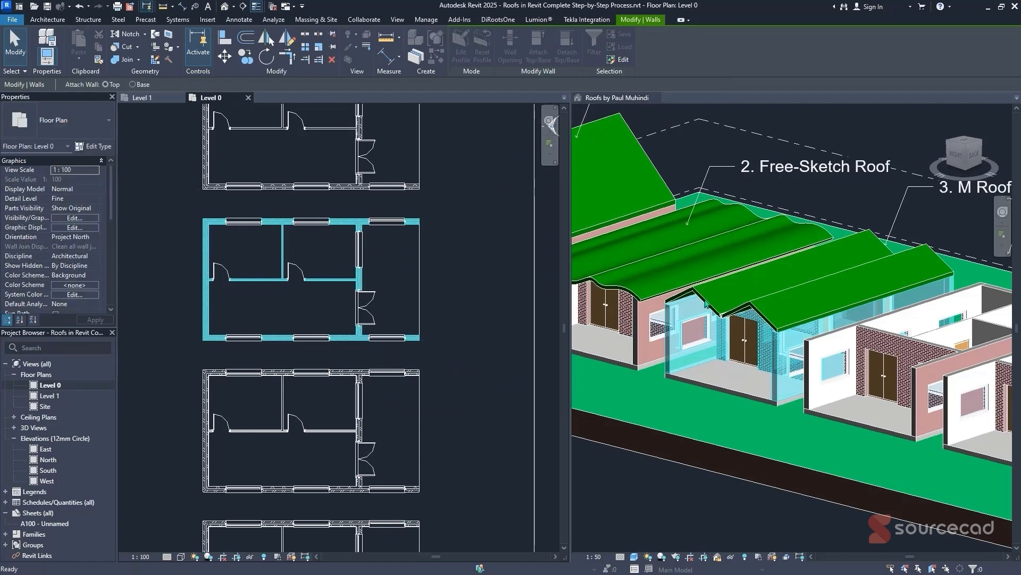
left_click(851, 250)
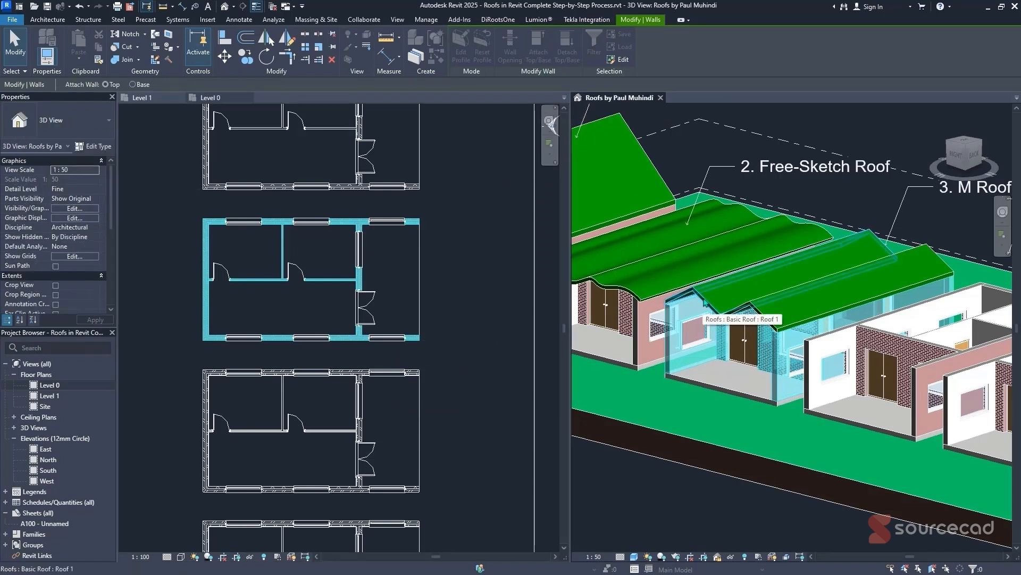
left_click(705, 302)
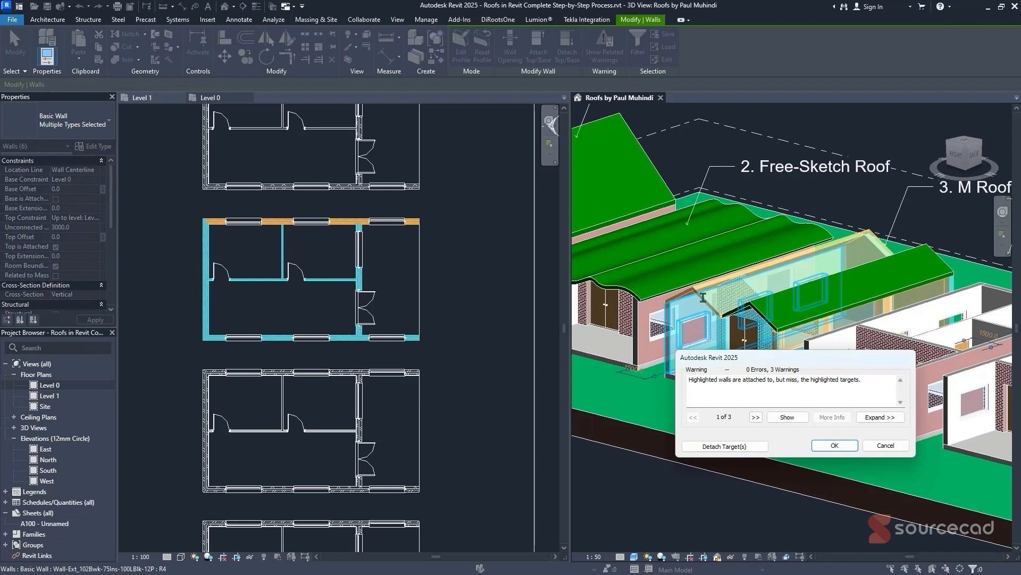
left_click(835, 446)
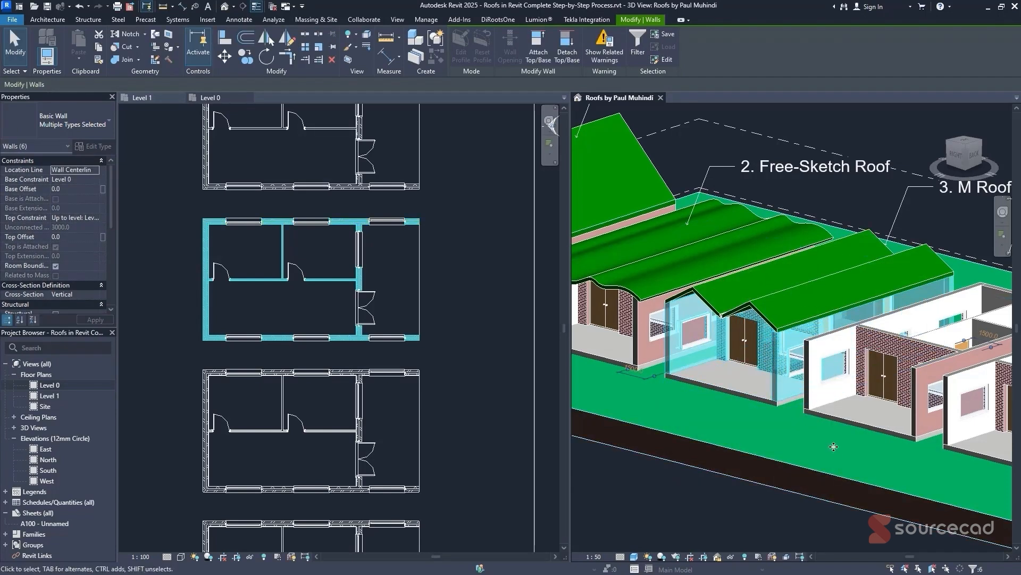
- Attach the same walls' tops to the original roof over the two-room half and accept the warnings
left_click(538, 47)
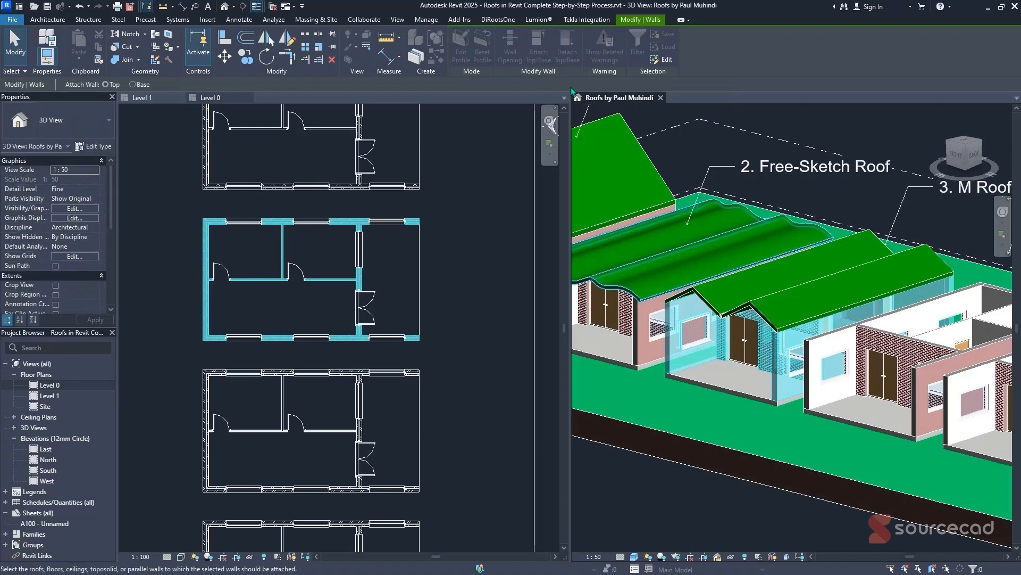
left_click(851, 290)
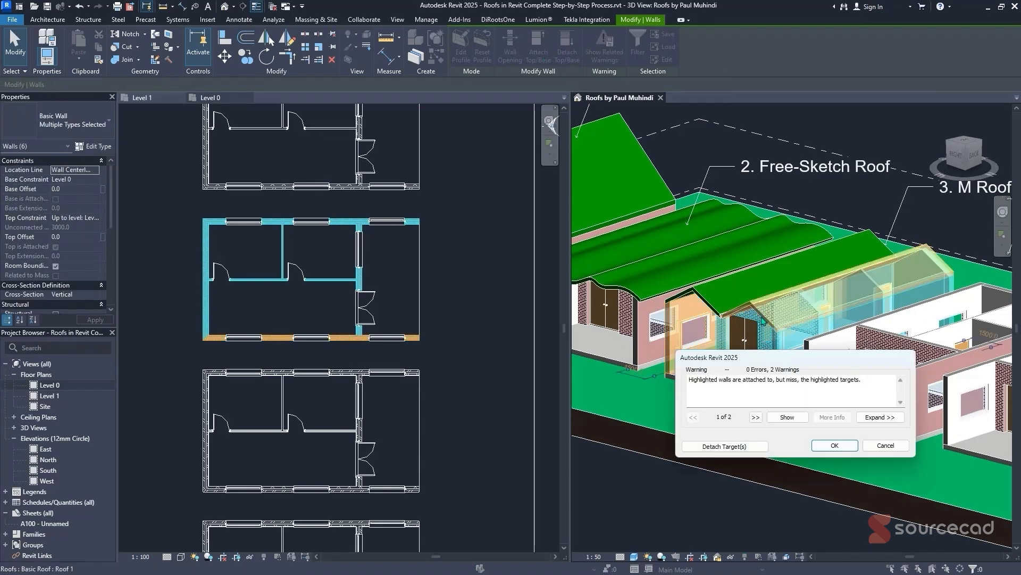
left_click(819, 446)
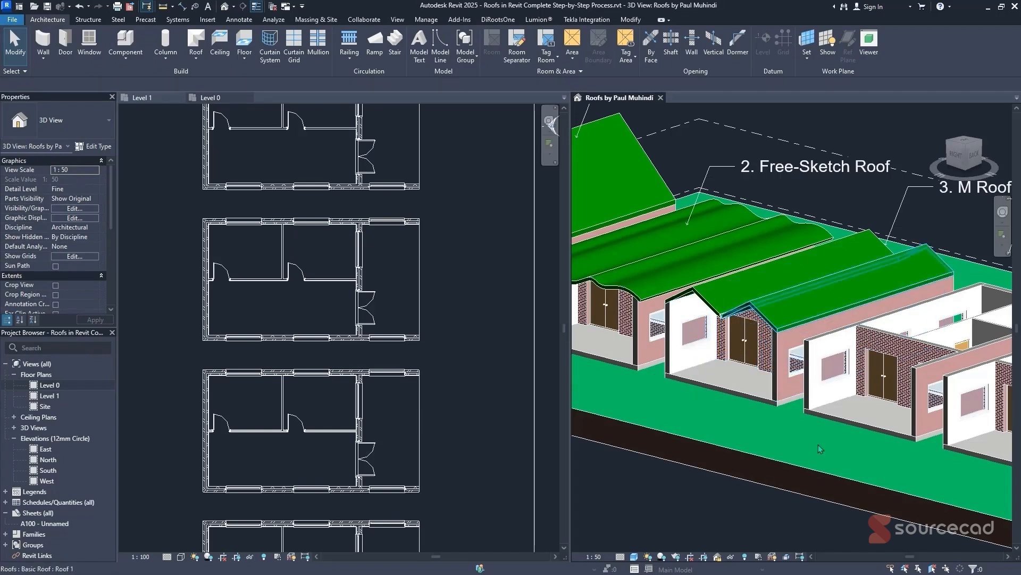
- Locate the fourth house, labelled 4. Moonlight Roof, in the 3D view and in the Level 0 plan
scroll(818, 445, "down", 1)
scroll(819, 445, "down", 1)
middle_click_drag(958, 502, 820, 446)
scroll(820, 447, "down", 1)
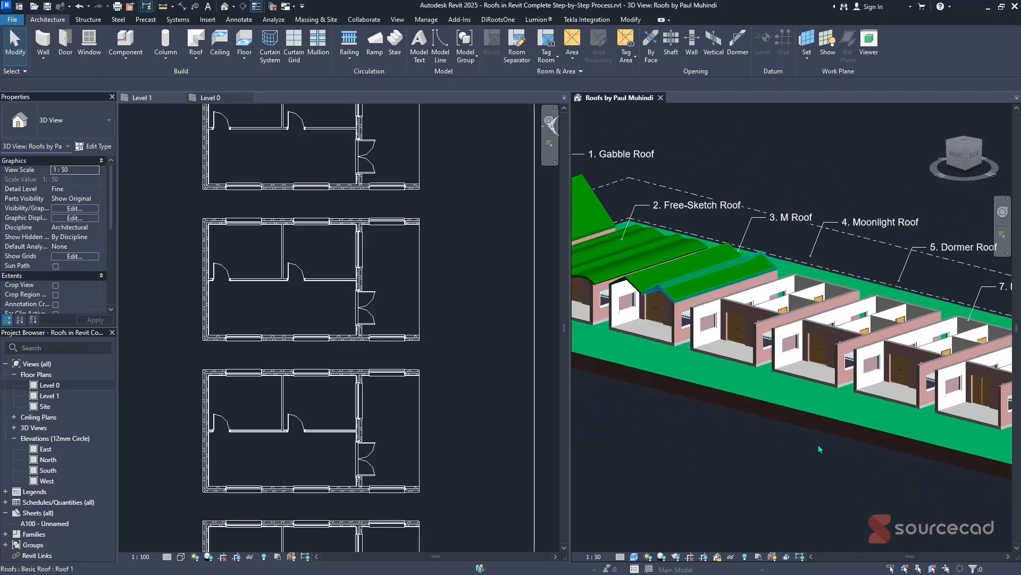
middle_click_drag(716, 400, 757, 431)
left_click(435, 244)
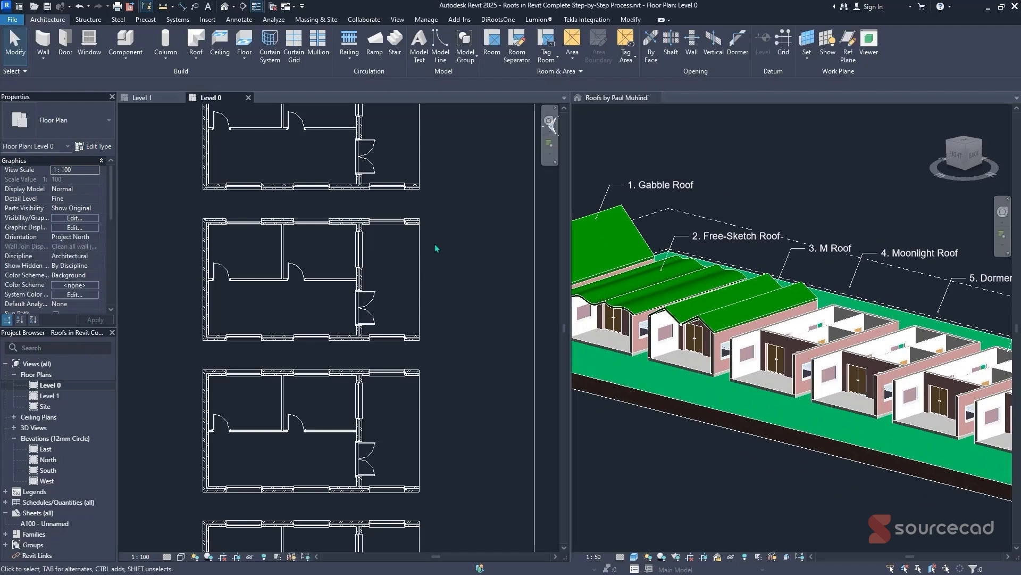
middle_click_drag(450, 186, 442, 251)
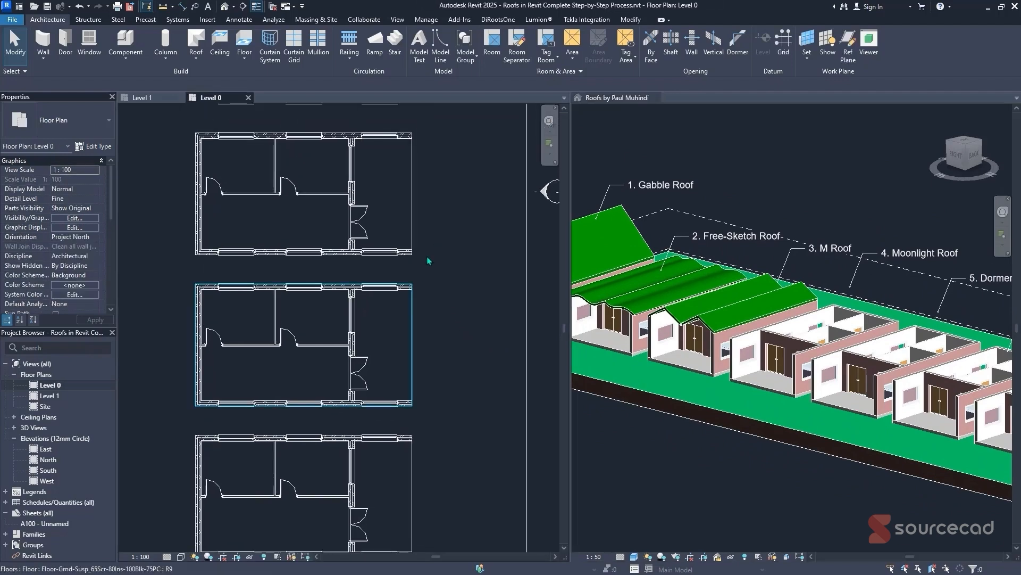
left_click(408, 289)
mouse_move(443, 188)
middle_mouse_down()
mouse_move(427, 345)
mouse_move(408, 330)
middle_mouse_up()
key("Escape")
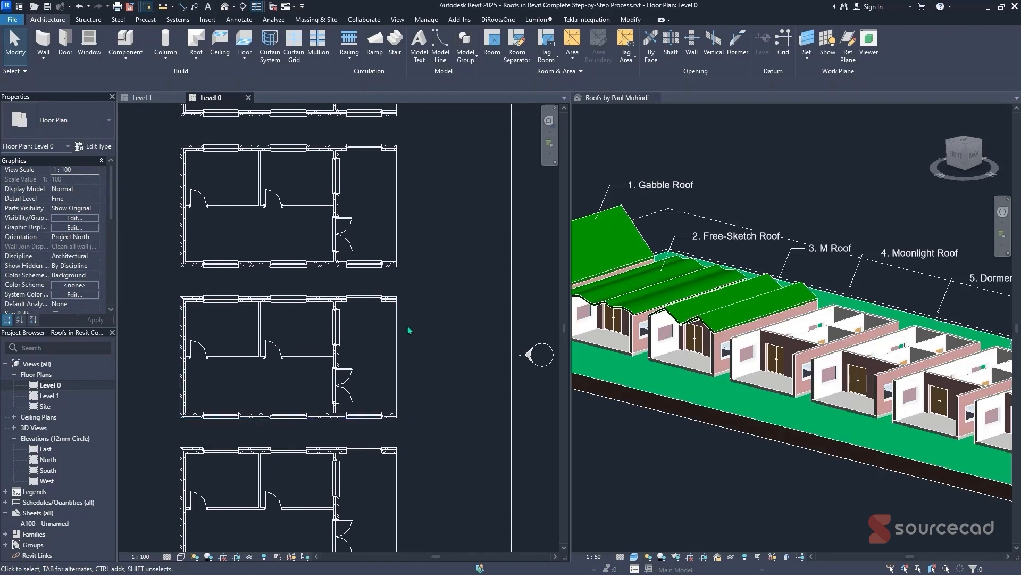
- Start a roof by footprint based on Level 1 and sketch a rectangular boundary along the fourth house's outer edges
left_click(197, 60)
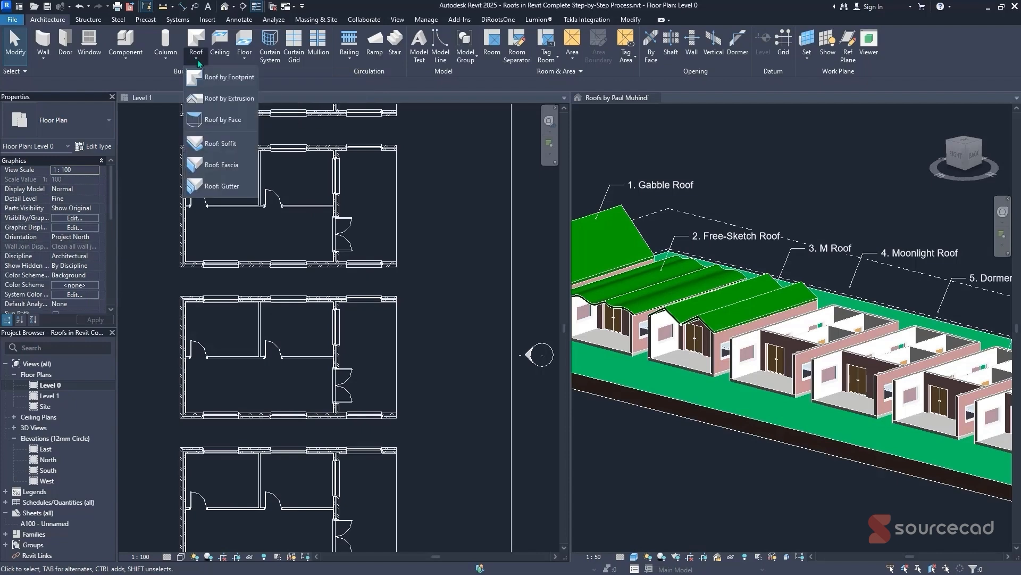
left_click(232, 78)
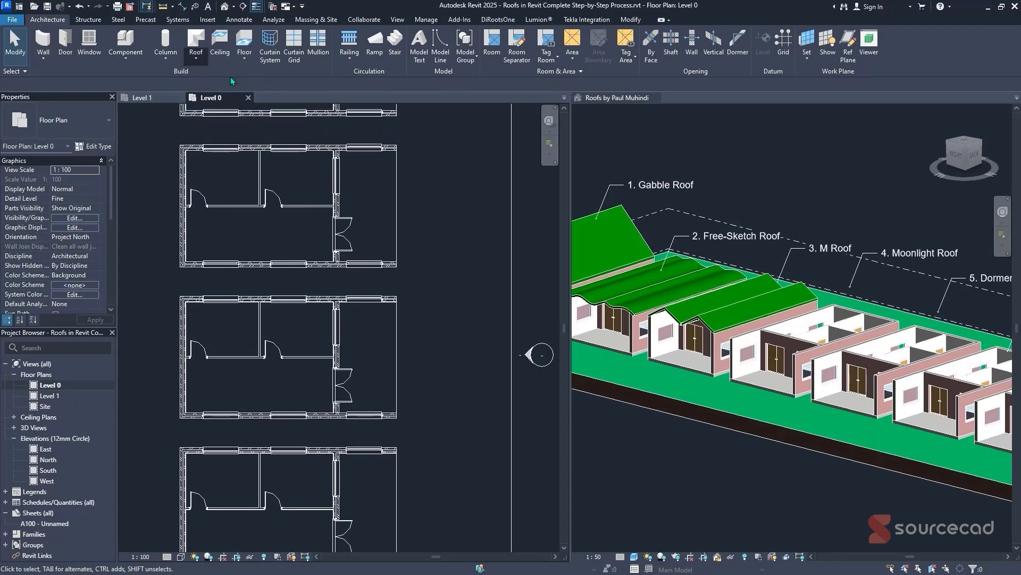
left_click(504, 317)
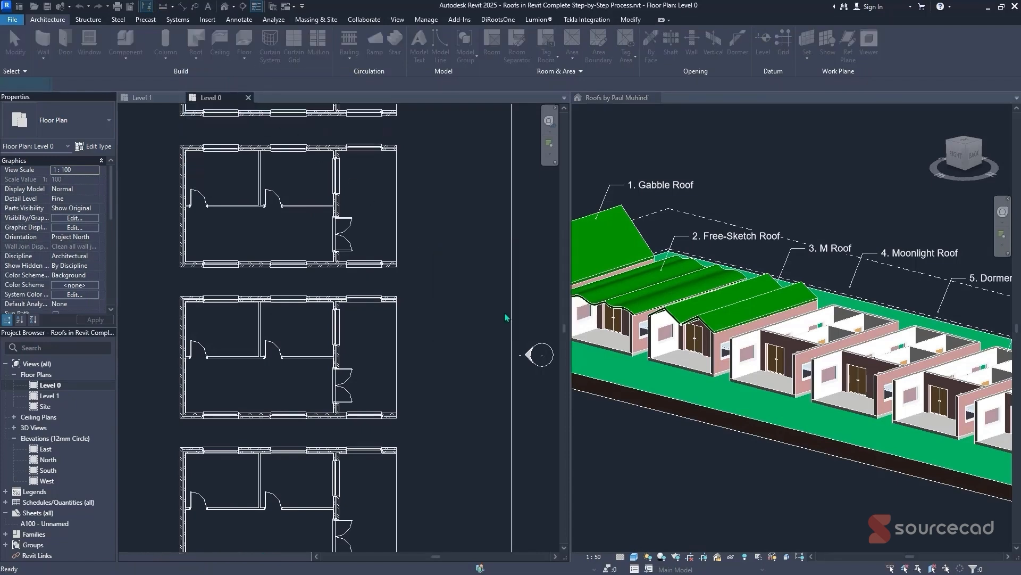
left_click(550, 36)
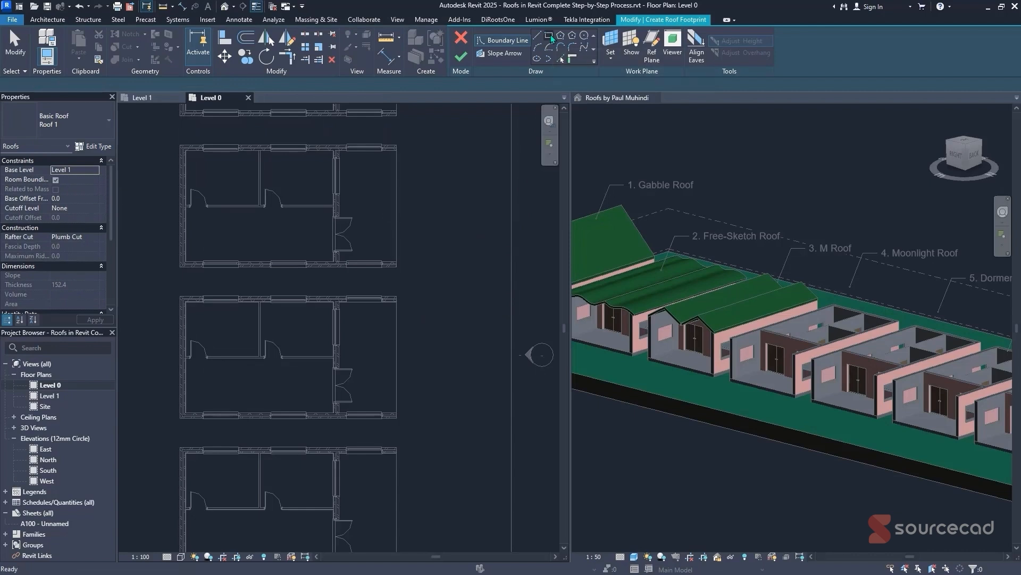
left_click(180, 296)
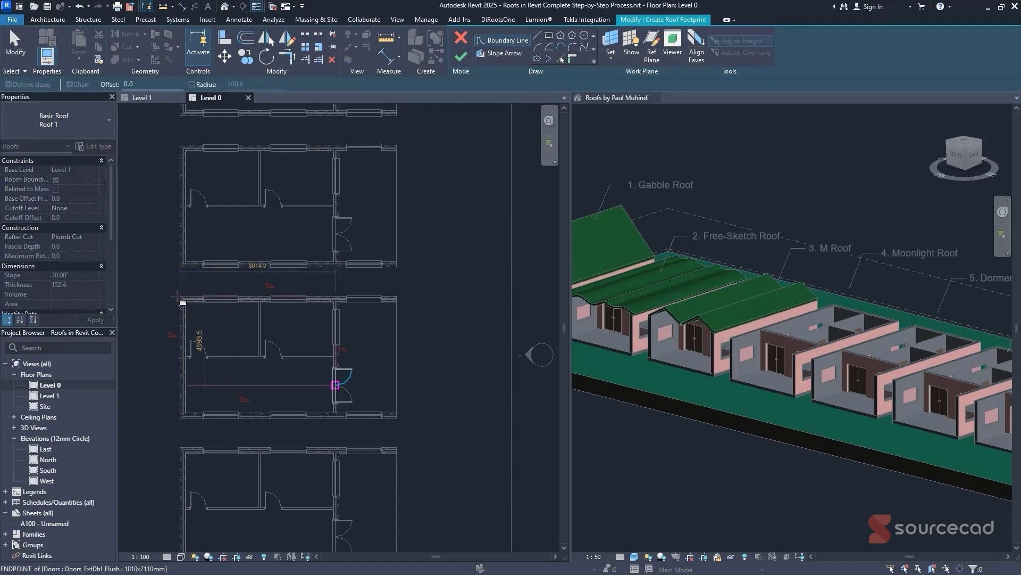
left_click(397, 417)
key("Escape")
key("Escape")
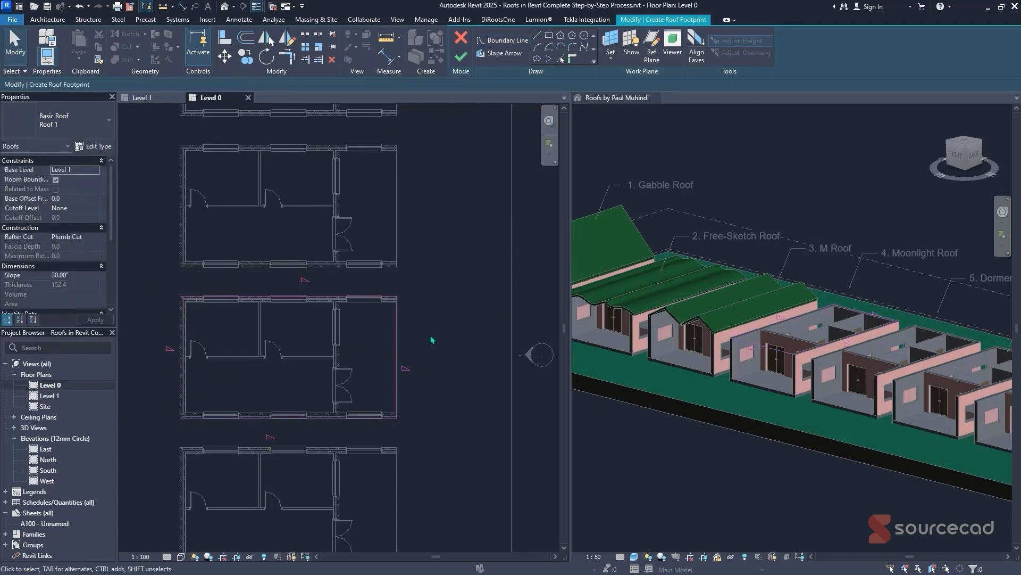
- Remove the slope definition from the two short end edges of the roof boundary to form gable ends
left_click(397, 341)
left_click(180, 346, "ctrl")
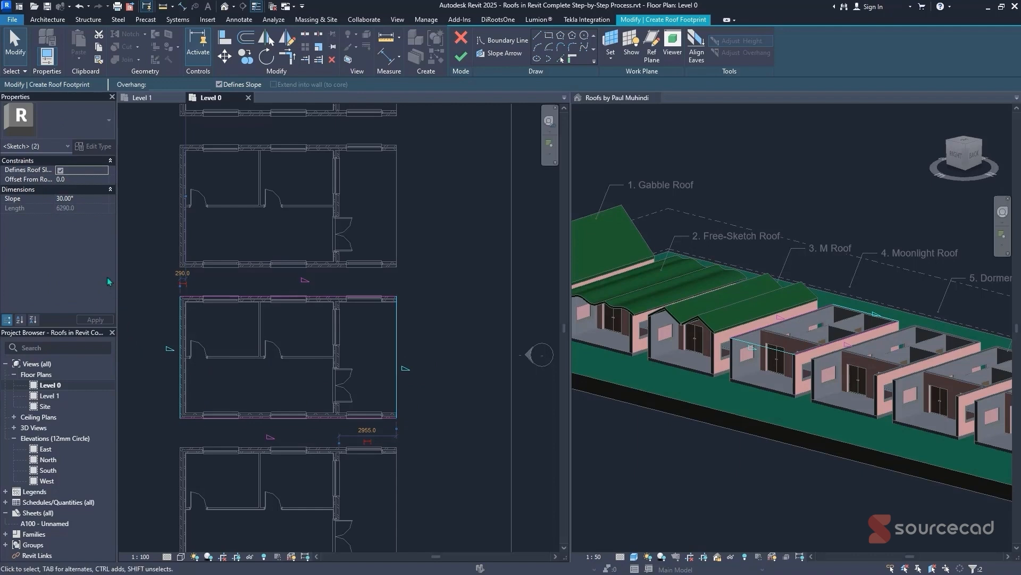
left_click(60, 170)
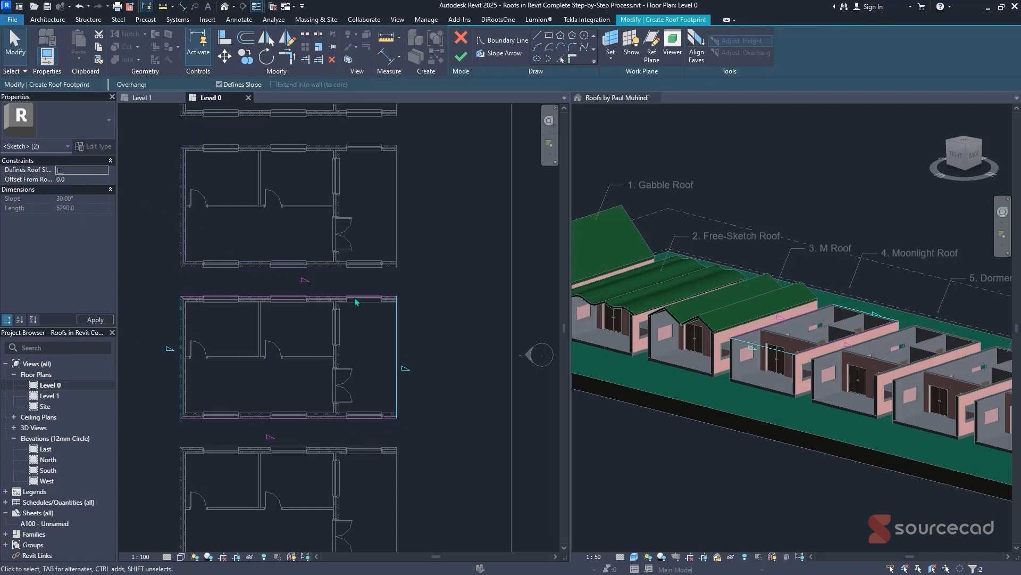
left_click(440, 339)
- Set the slope of the two long boundary edges to 45° and finish the roof footprint
left_click_drag(322, 282, 286, 444)
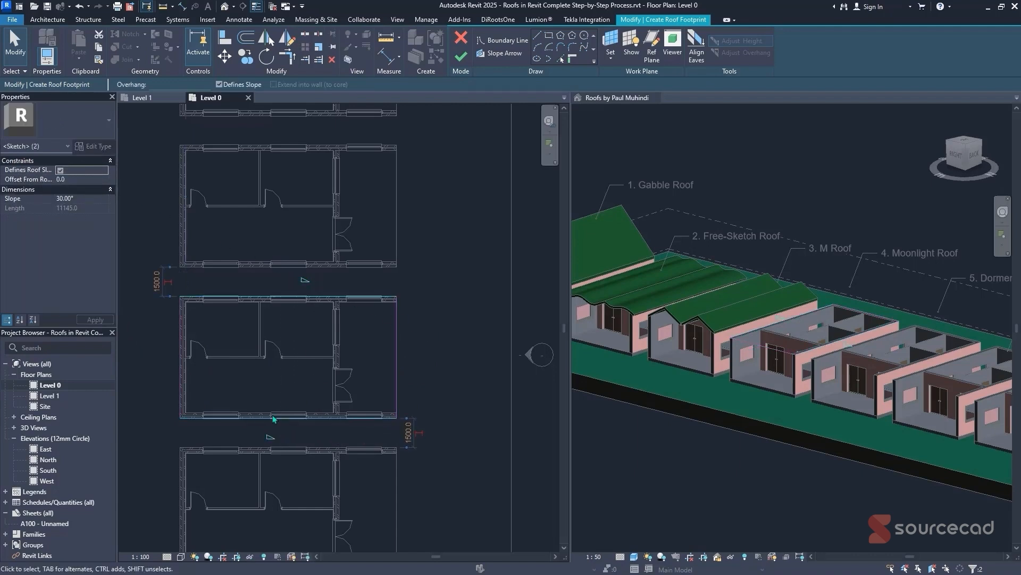
left_click(92, 197)
type("45")
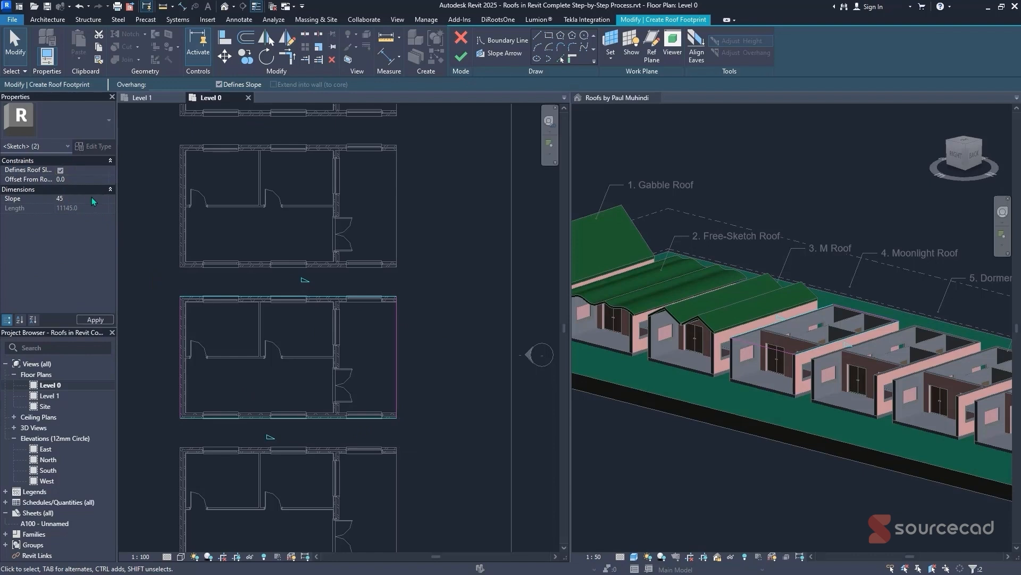
left_click(420, 267)
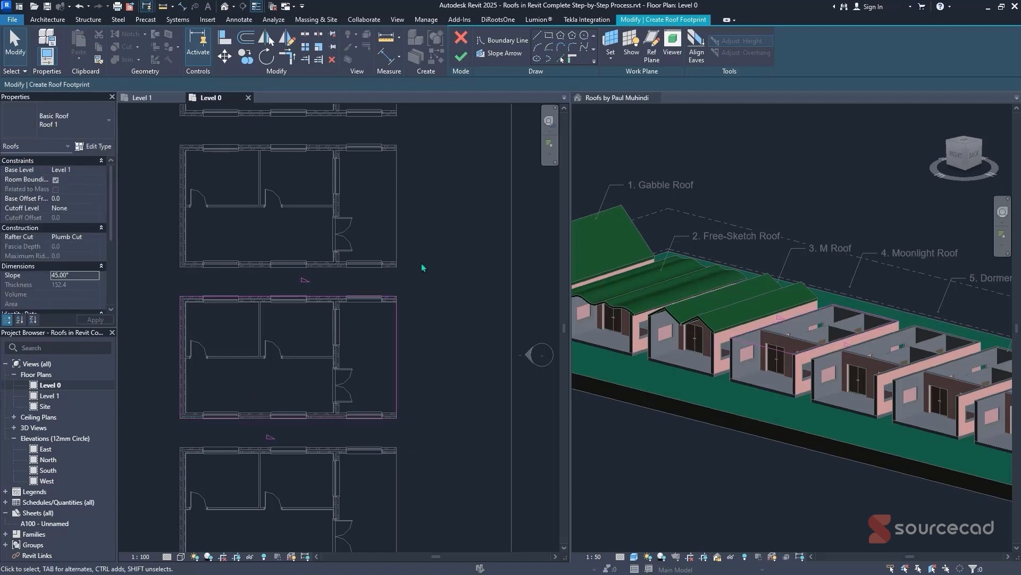
middle_click_drag(701, 351, 775, 343)
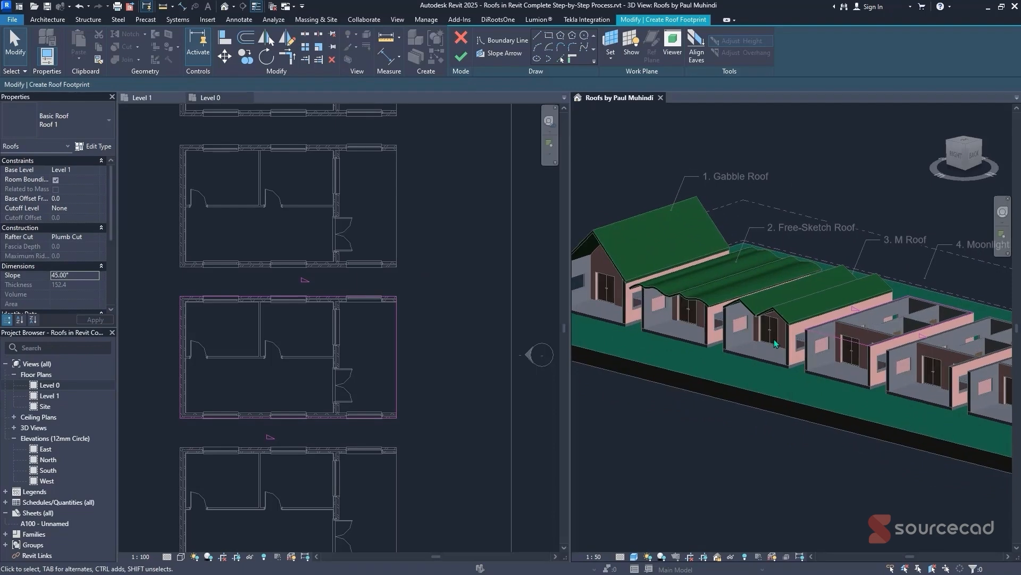
left_click(462, 57)
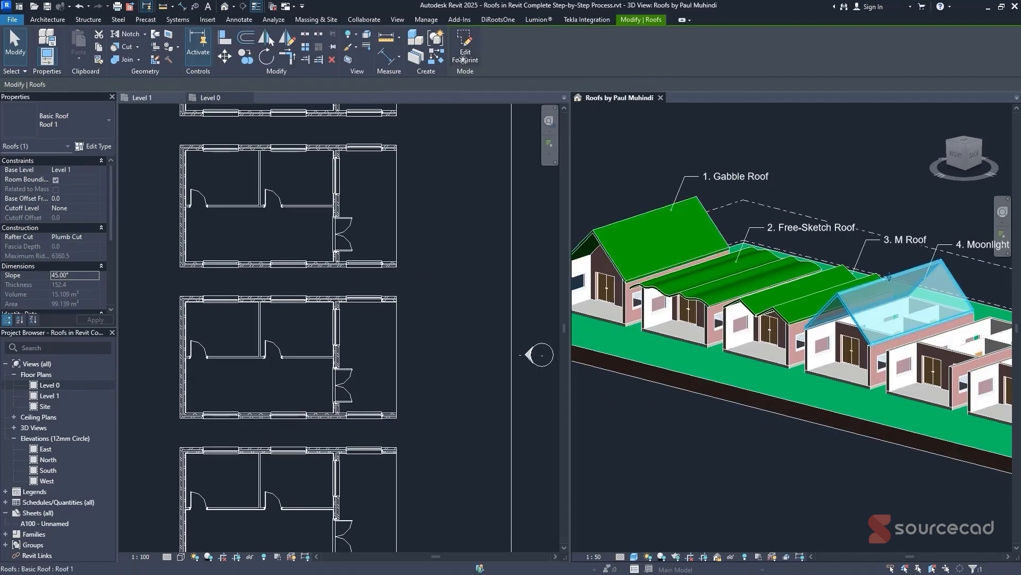
key("Escape")
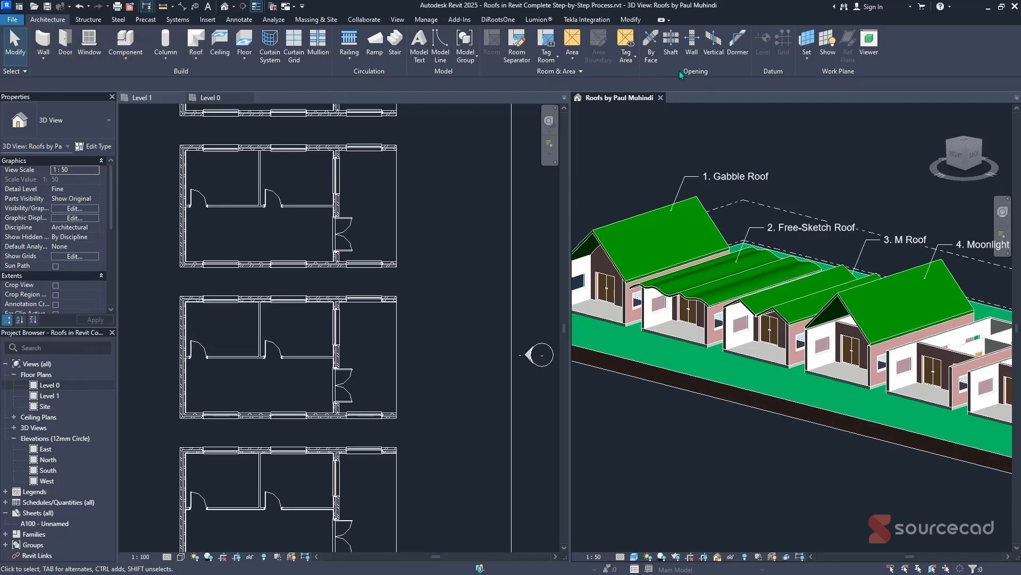
- Cut a rectangular By Face opening about 5.1 m by 2.3 m in the front slope of the fourth house's roof
left_click(656, 64)
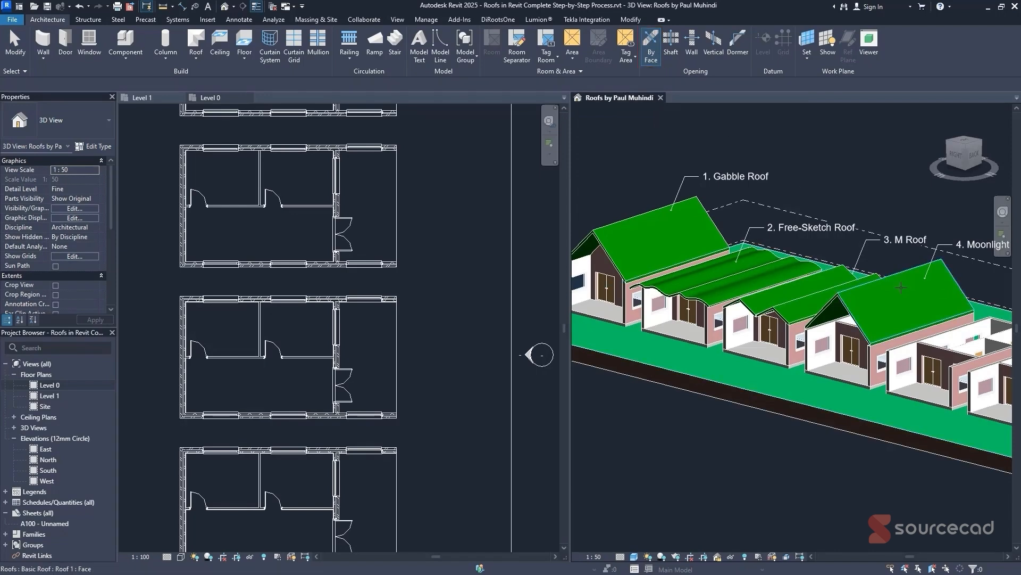
middle_click_drag(901, 287, 781, 259)
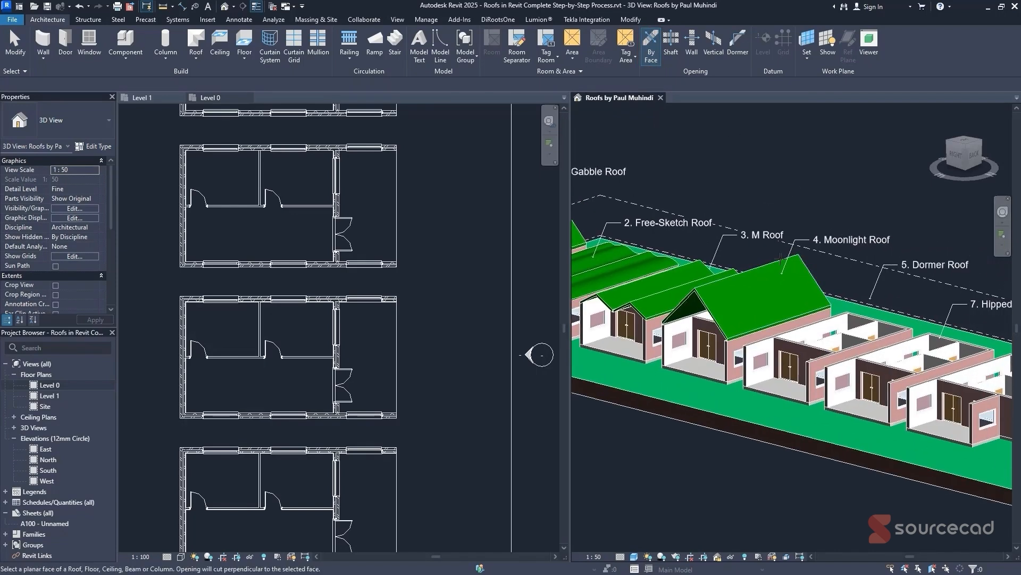
scroll(781, 259, "up", 3)
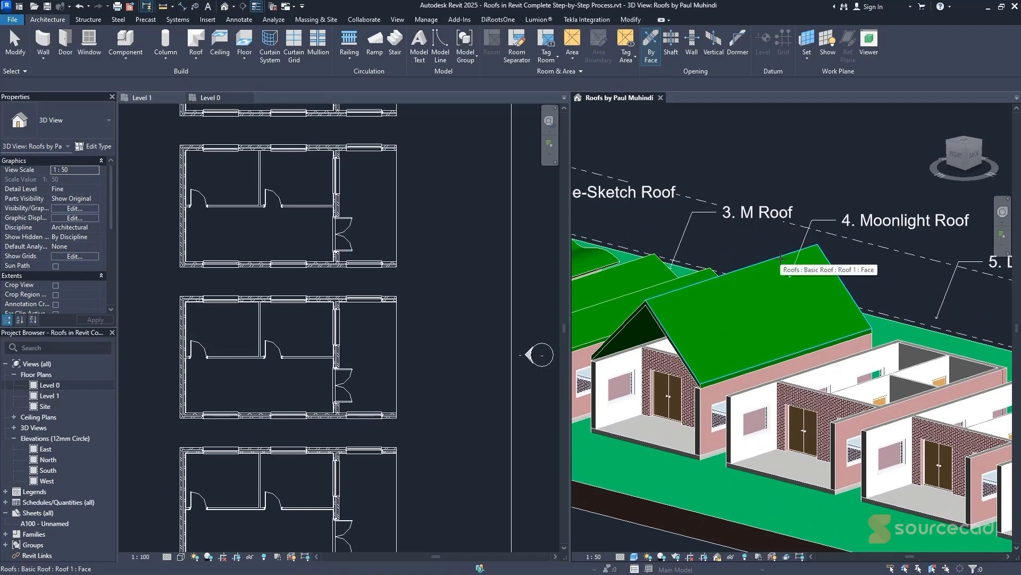
left_click(781, 259)
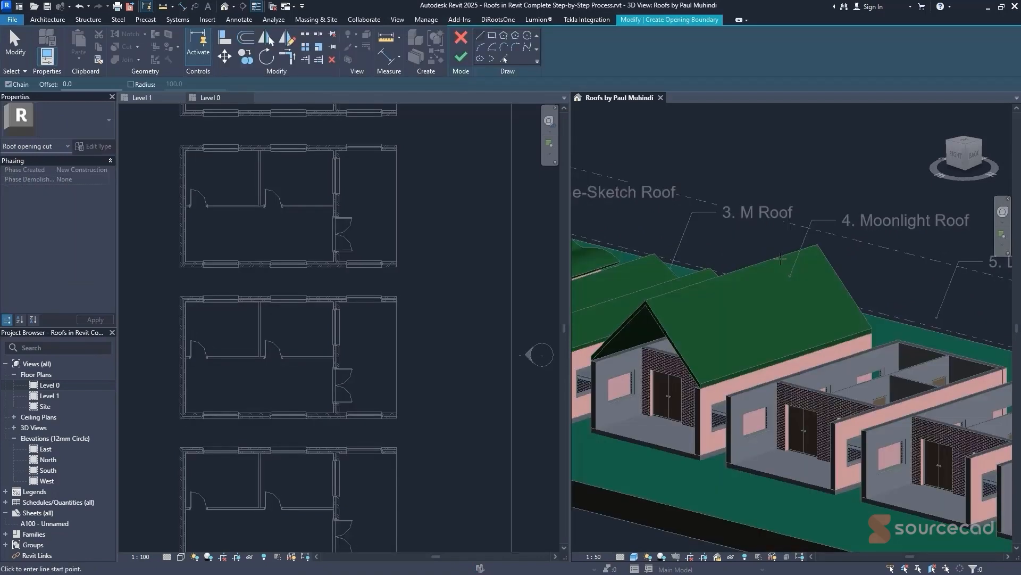
left_click(491, 35)
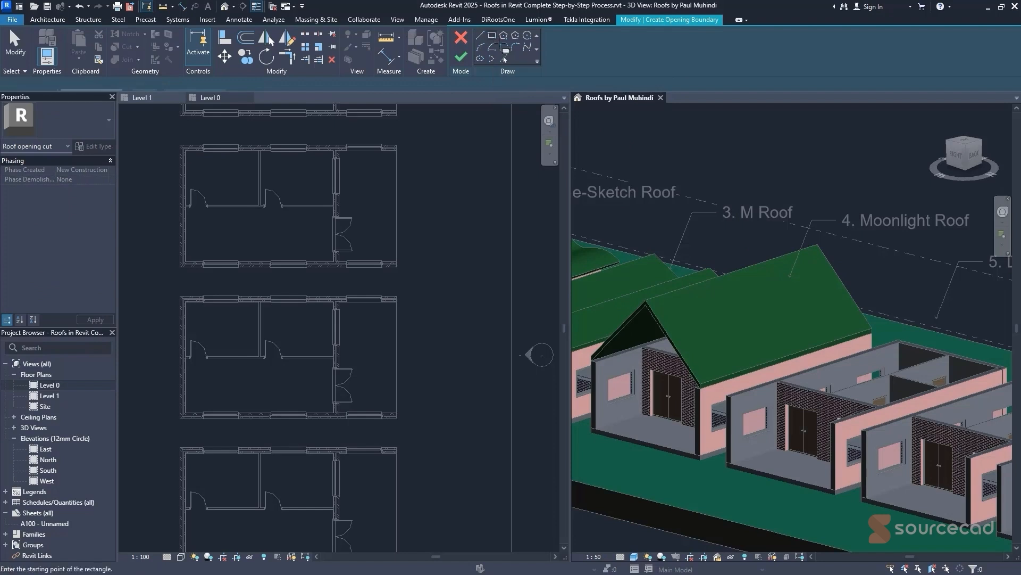
left_click(792, 287)
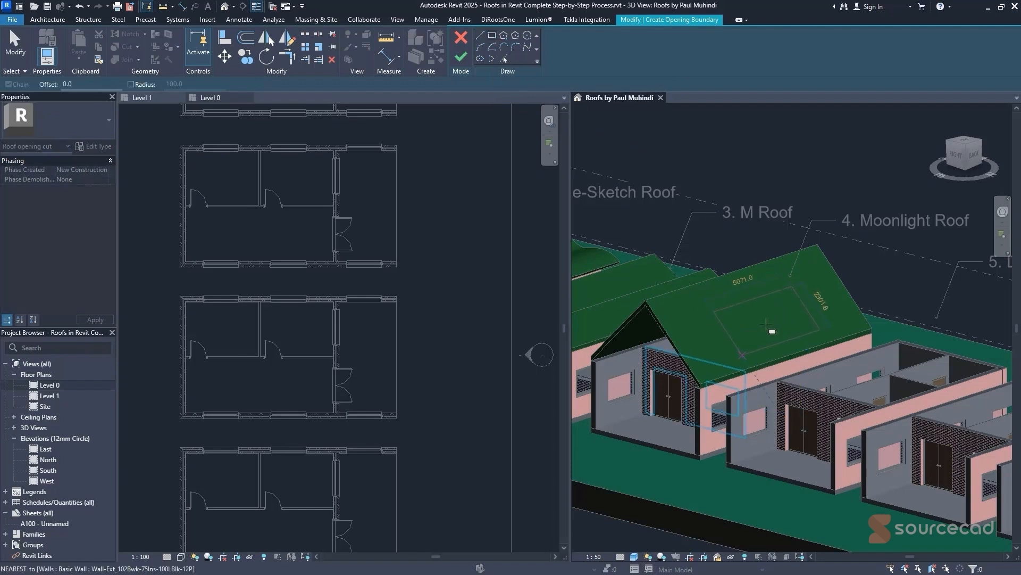
left_click(745, 354)
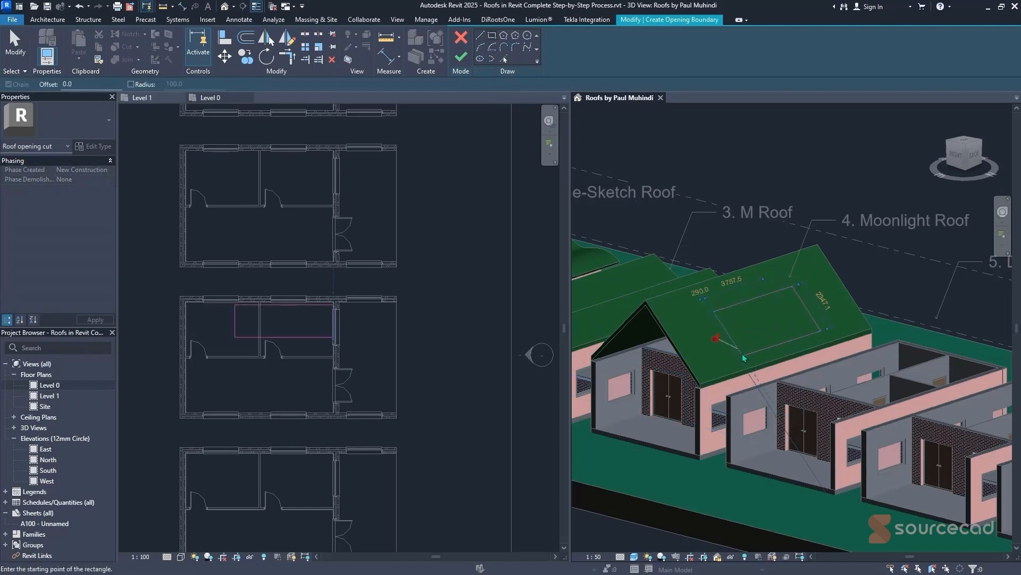
left_click(461, 58)
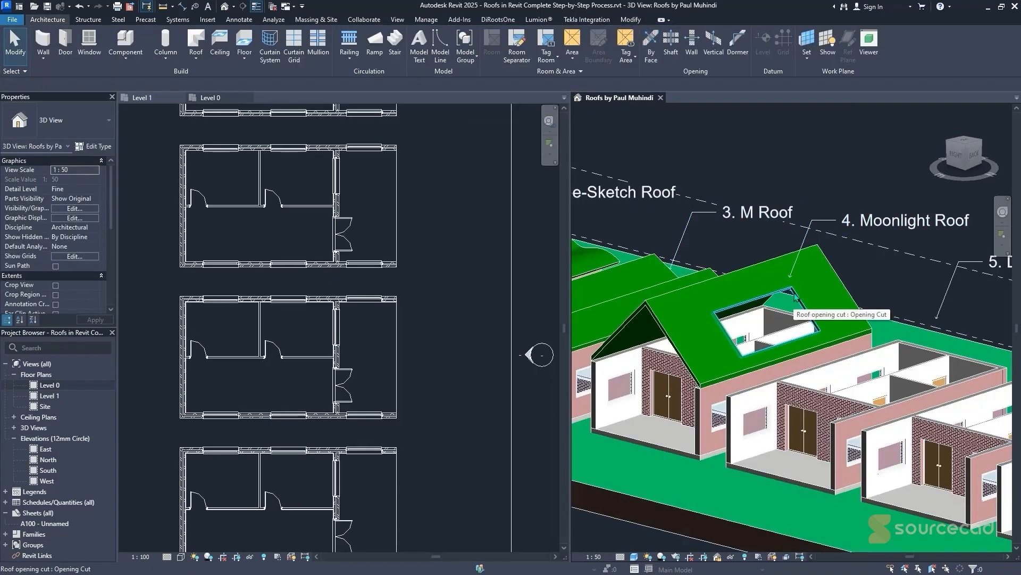
left_click(795, 297)
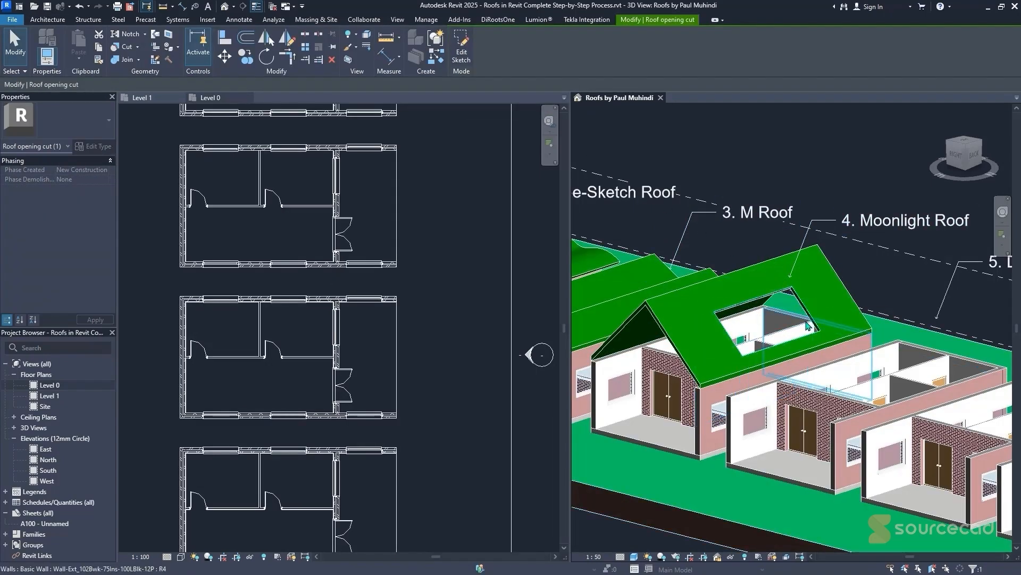
left_click(877, 293)
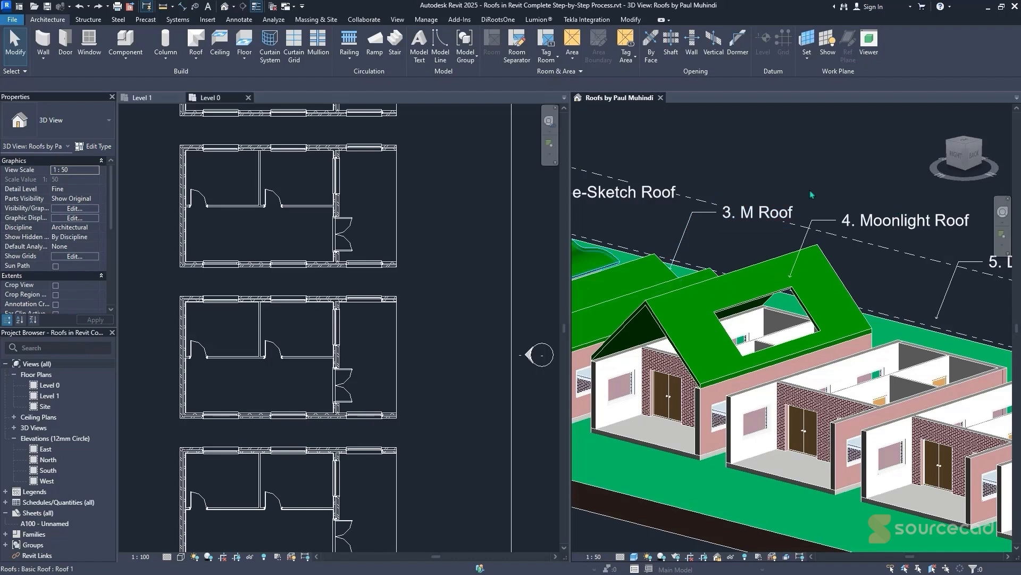
- Start window placement and browse the loadable Windows families, previewing the roof light variants up to Windows_Roof_Light_w-Muti-Bars.rfa
left_click(86, 58)
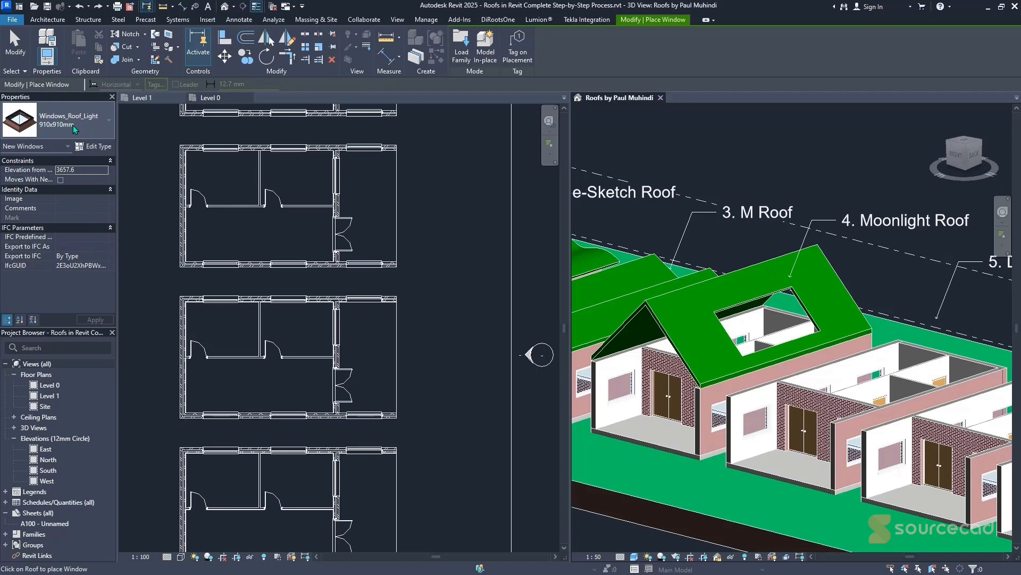
left_click(461, 48)
left_click(432, 330)
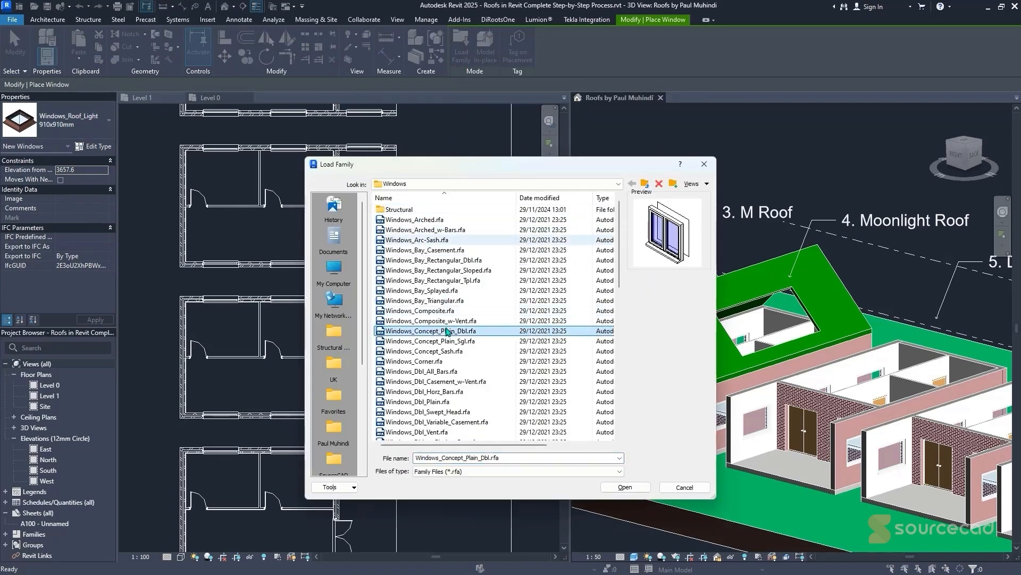
scroll(461, 347, "down", 13)
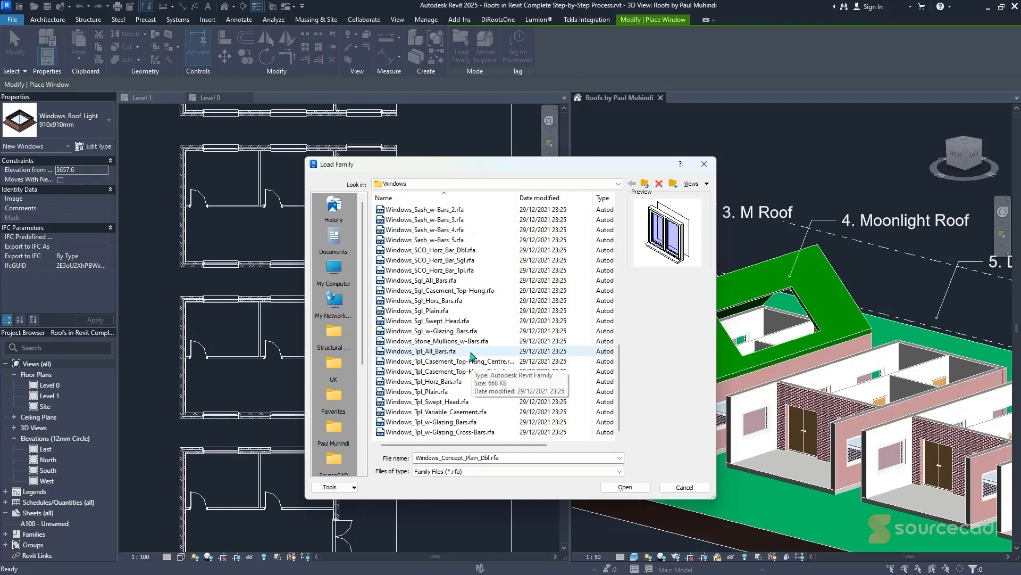
key("Down")
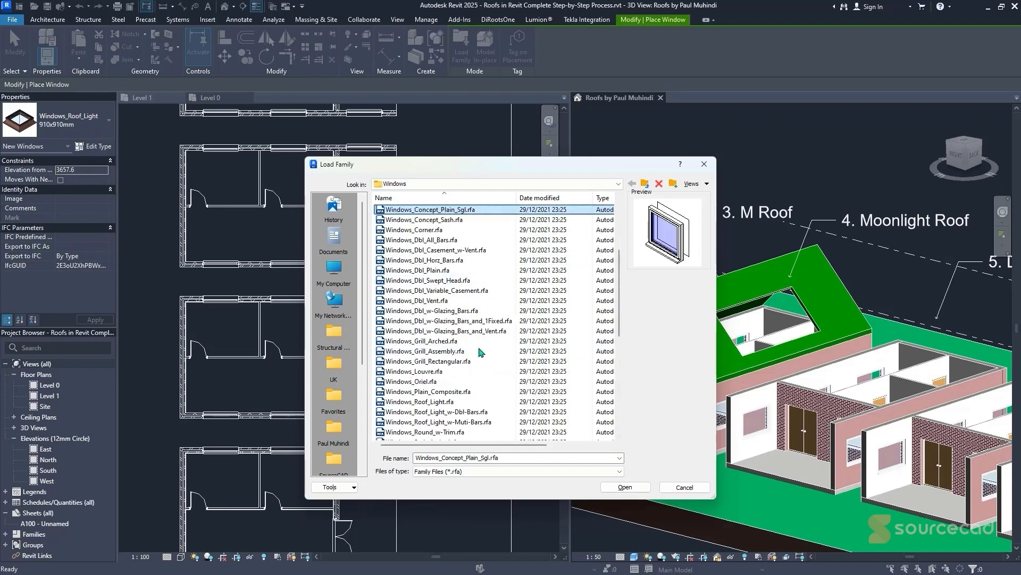
scroll(619, 278, "down", 4)
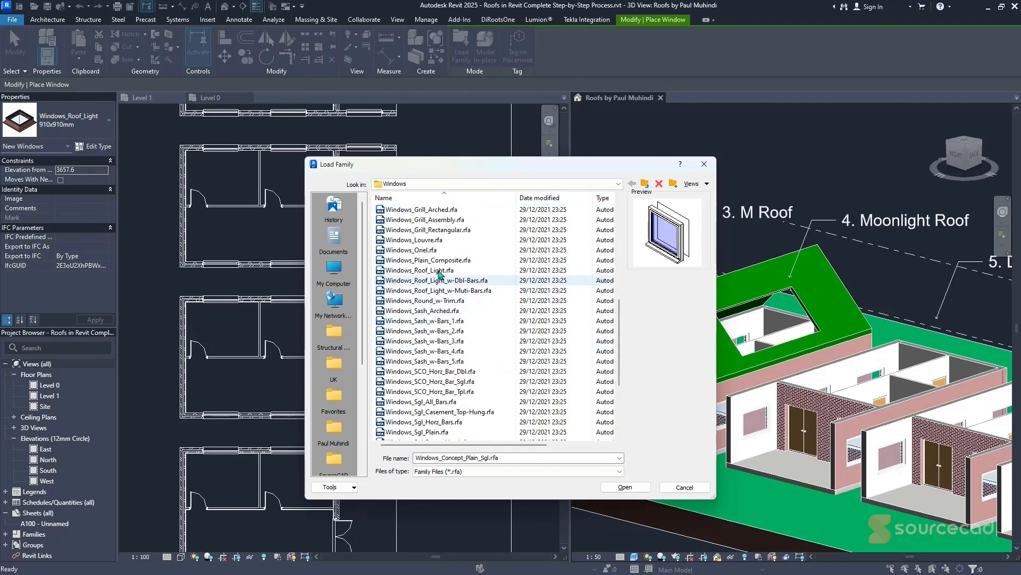
left_click(441, 270)
key("Down")
key("Down")
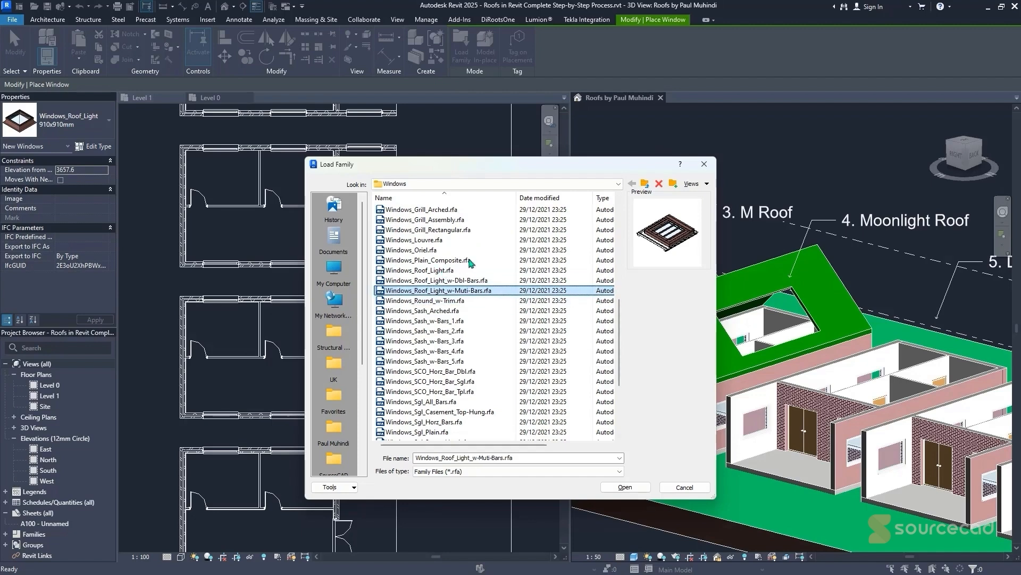
left_click(704, 164)
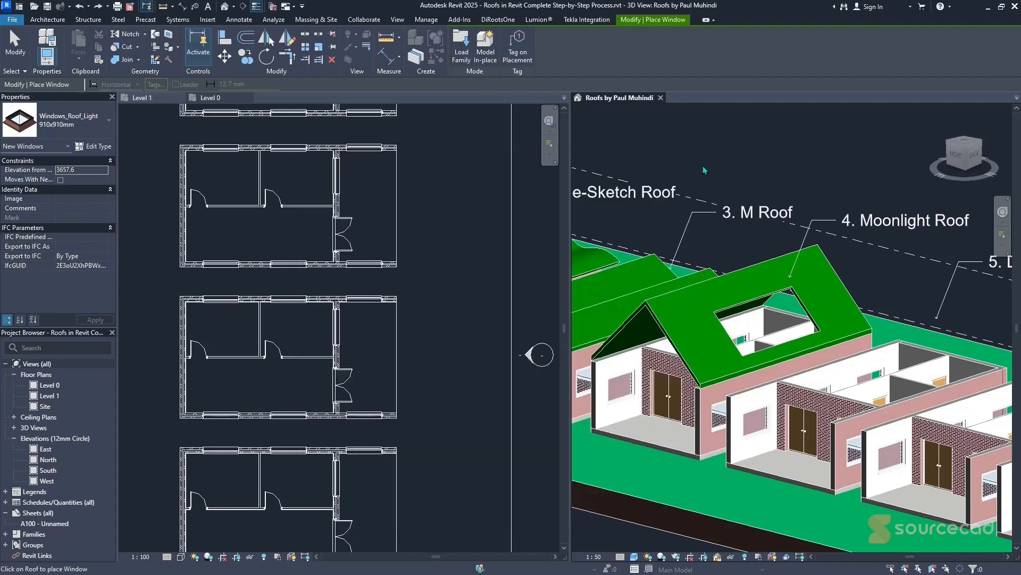
- Place two 1810x1210mm Windows_Roof_Light windows on the front slope of the fourth house's roof, one on each side of the opening
left_click(80, 123)
left_click(42, 245)
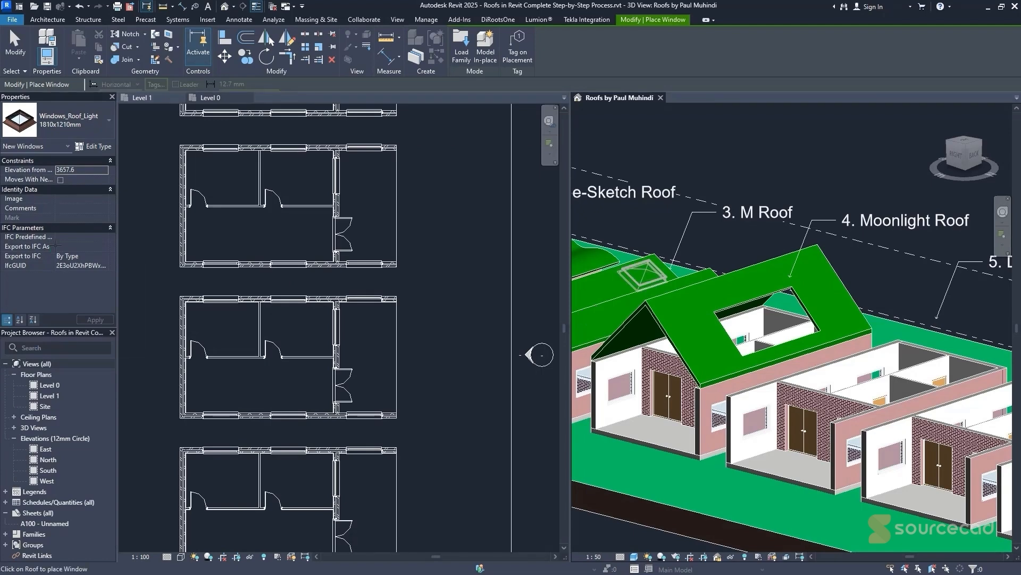
left_click(687, 315)
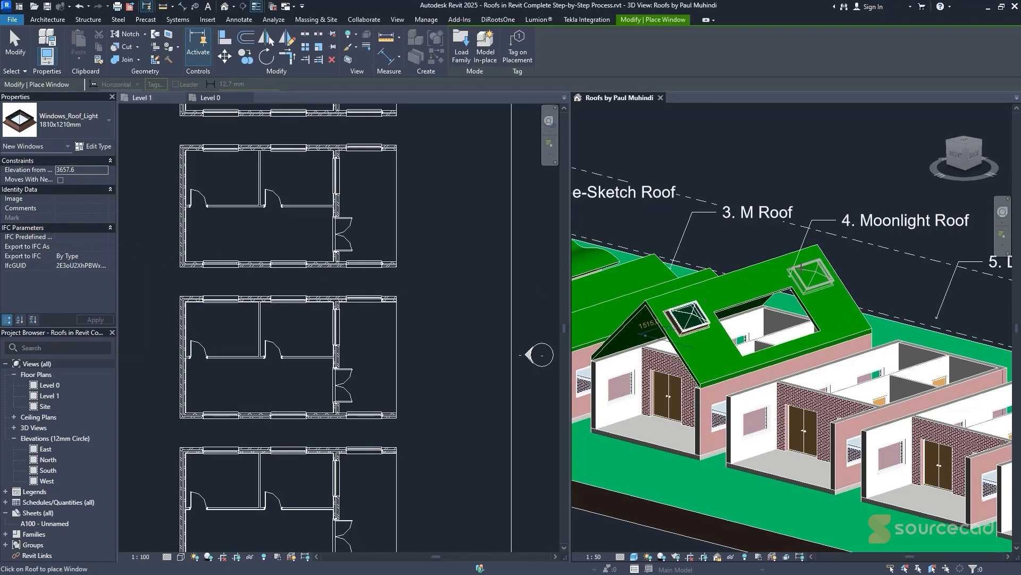
left_click(810, 275)
key("Escape")
key("Escape")
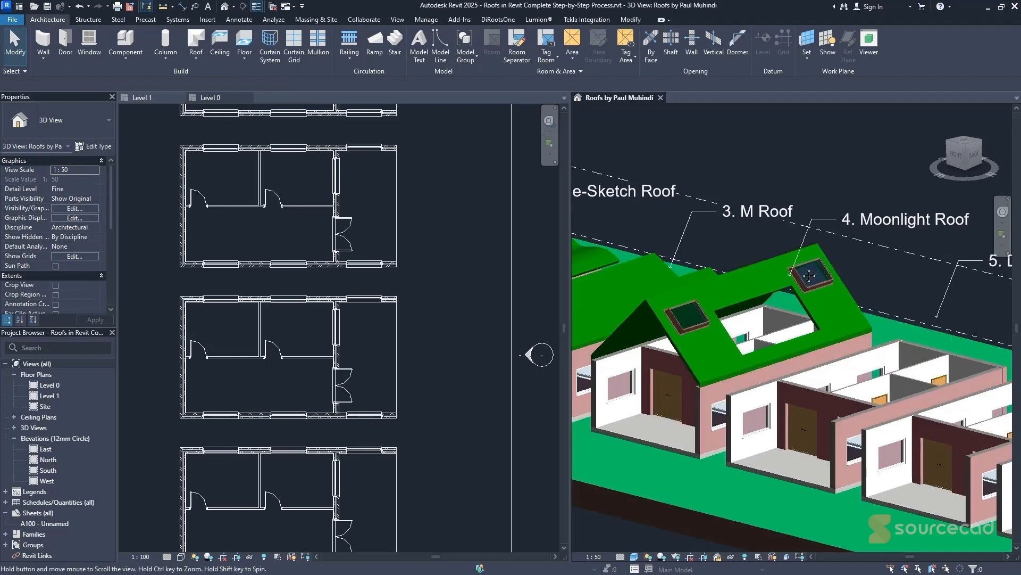
- Start a footprint roof on Level 1 and draw a rectangular boundary along the outer wall faces of the fifth house
middle_click_drag(832, 330, 809, 275)
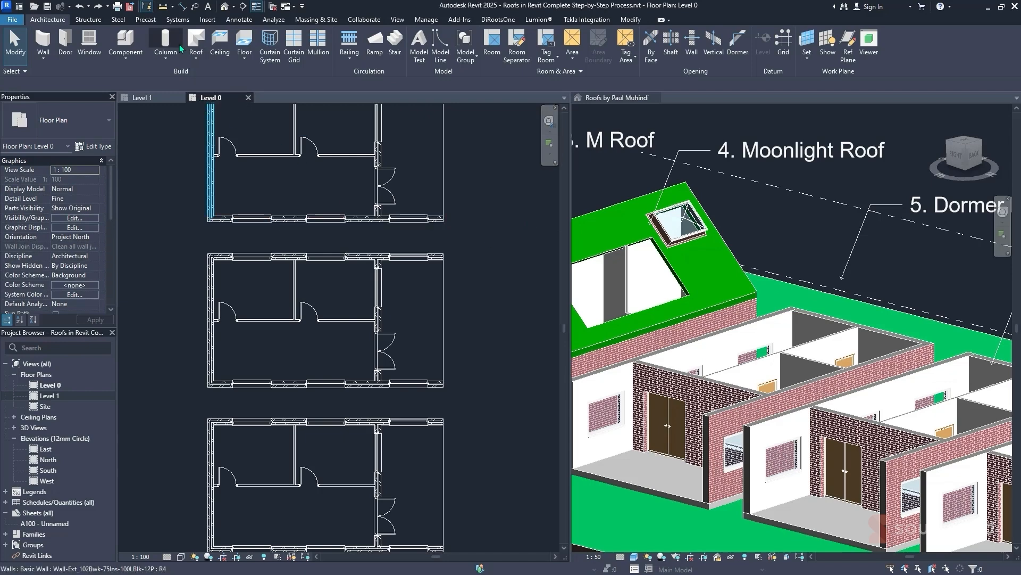
left_click(196, 39)
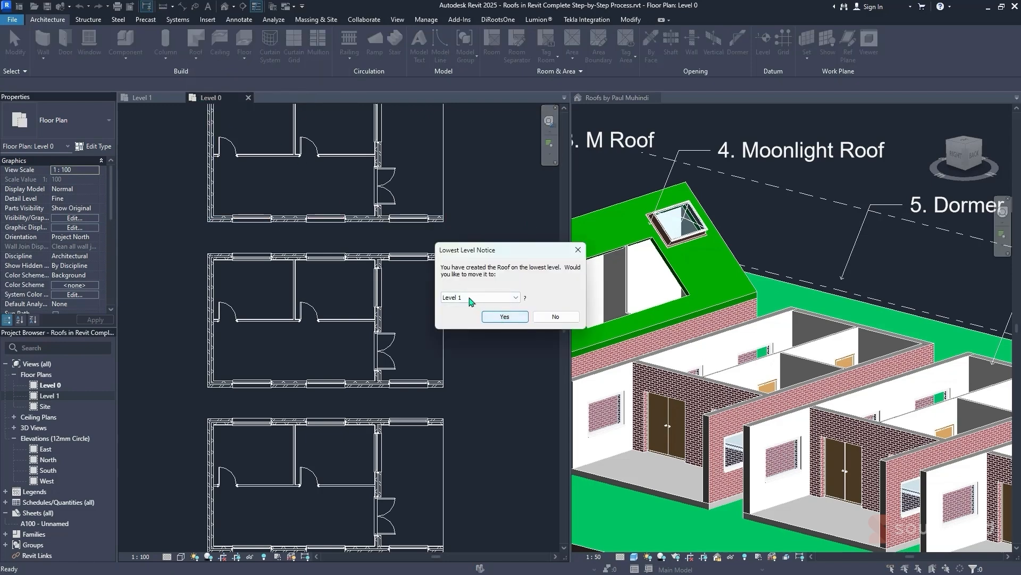
left_click(504, 316)
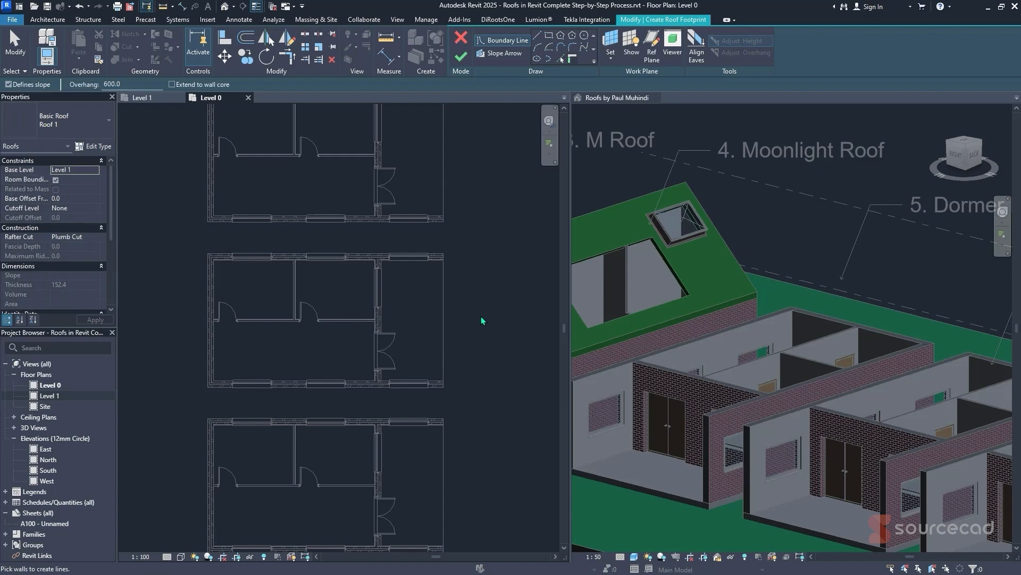
left_click(555, 38)
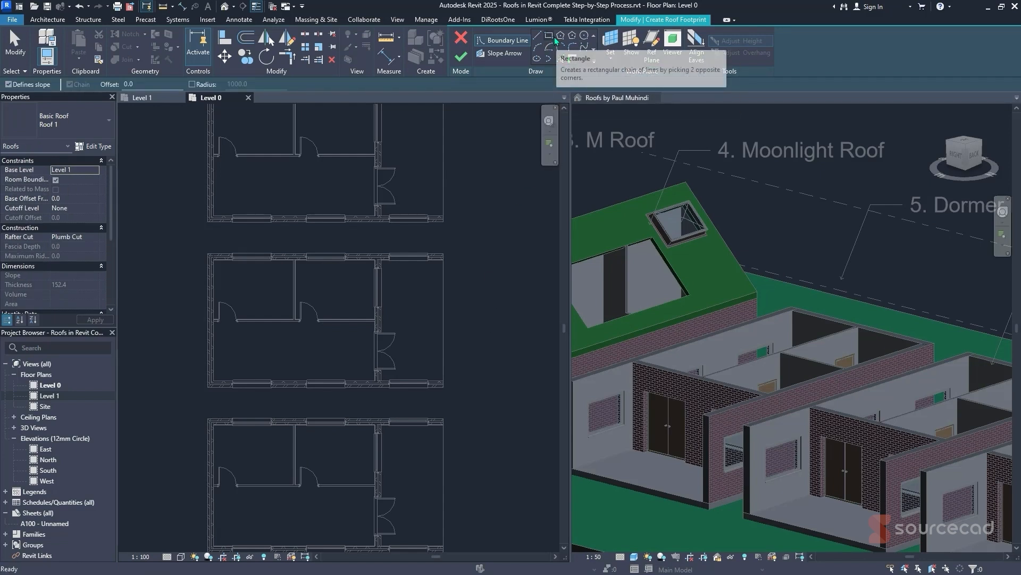
left_click(207, 253)
left_click(443, 387)
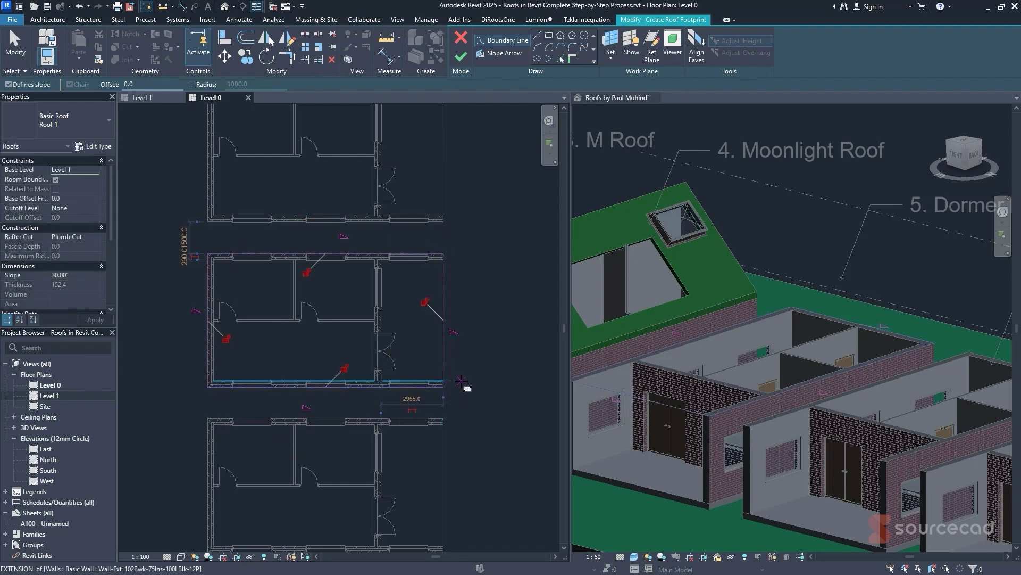
key("Escape")
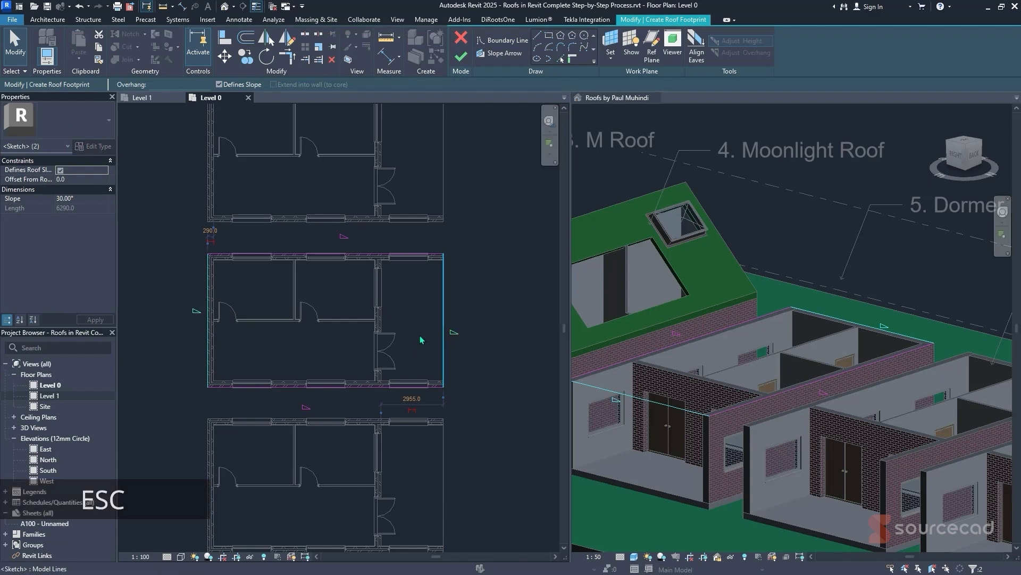
- Remove the slope definition from the fifth house's two short boundary edges, set the roof slope to 45° and finish the footprint
left_click(60, 171)
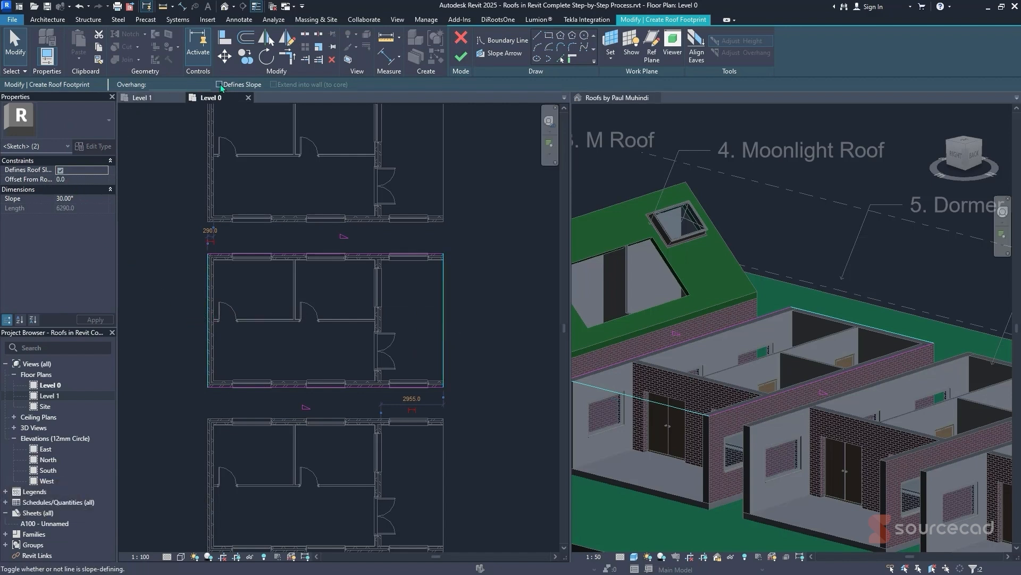
left_click(453, 289)
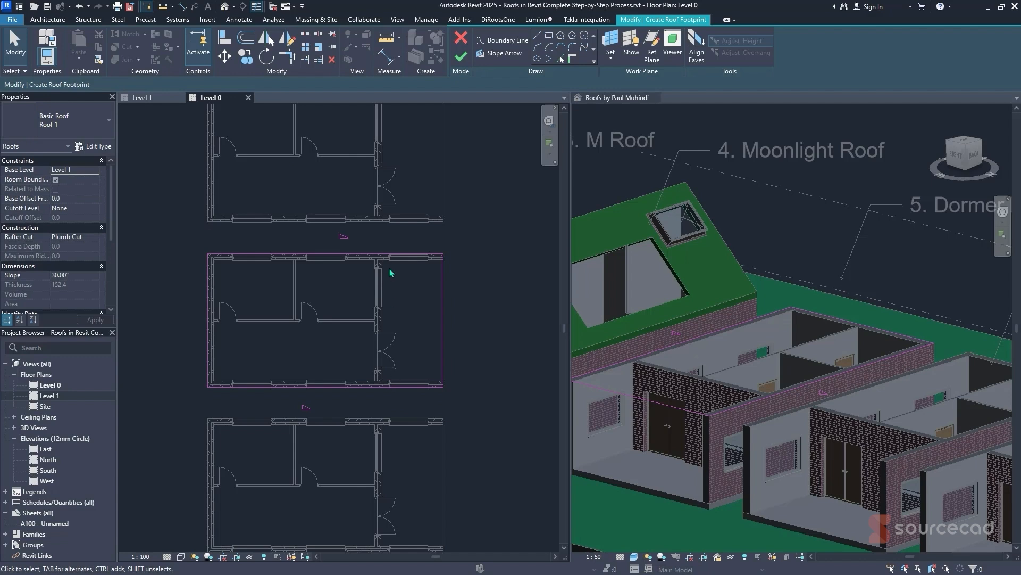
left_click(86, 276)
left_click(461, 57)
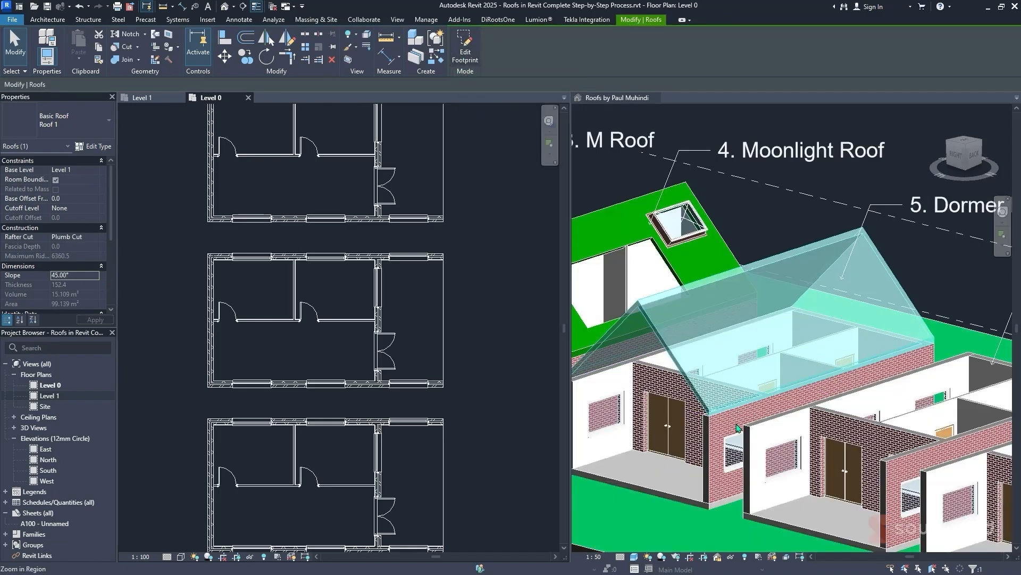
key("Escape")
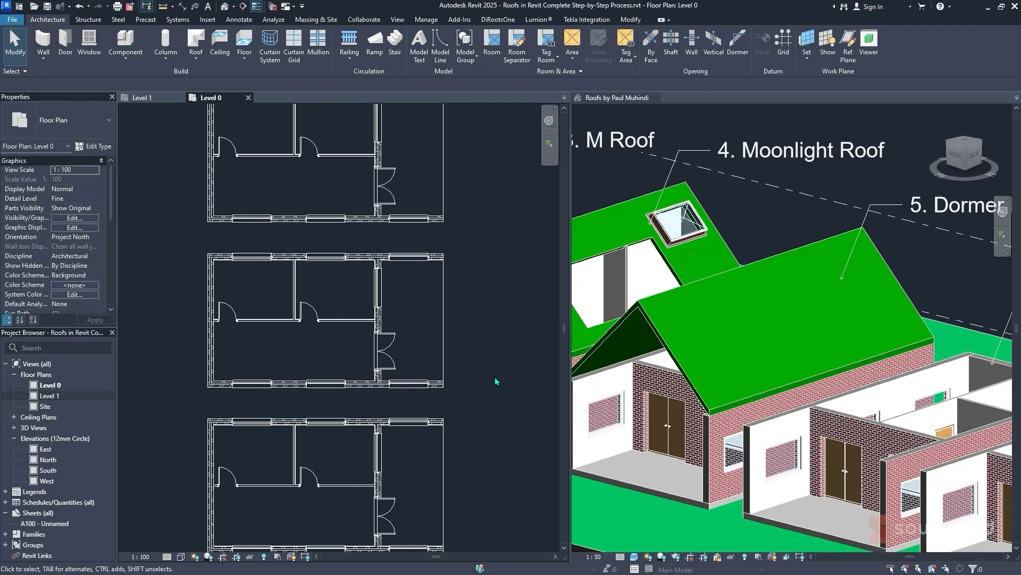
- Start a dormer footprint roof on Level 1 and sketch a rectangle about 1978 mm wide from the fifth house's upper long wall inward
left_click(196, 42)
left_click(505, 315)
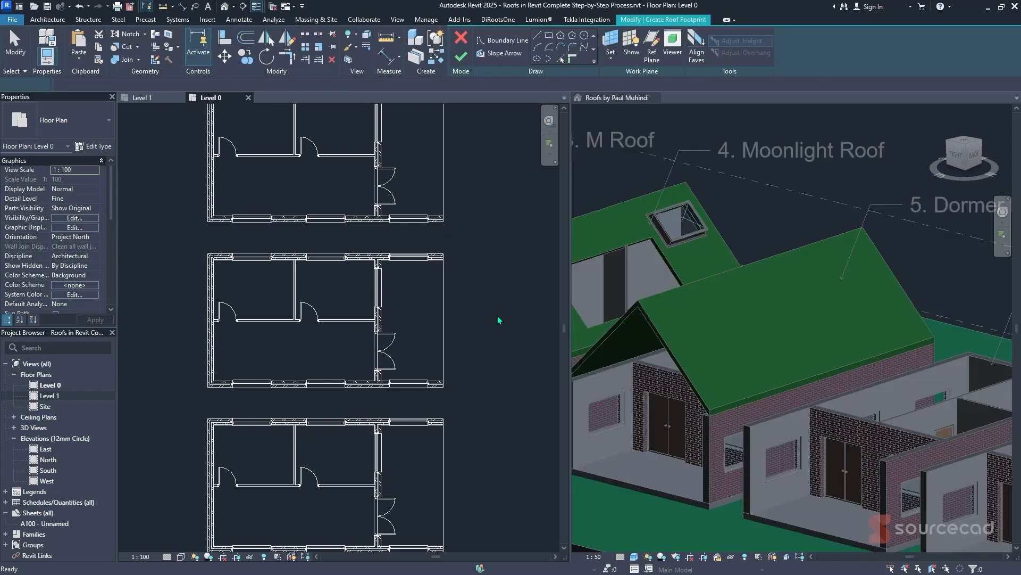
left_click(549, 35)
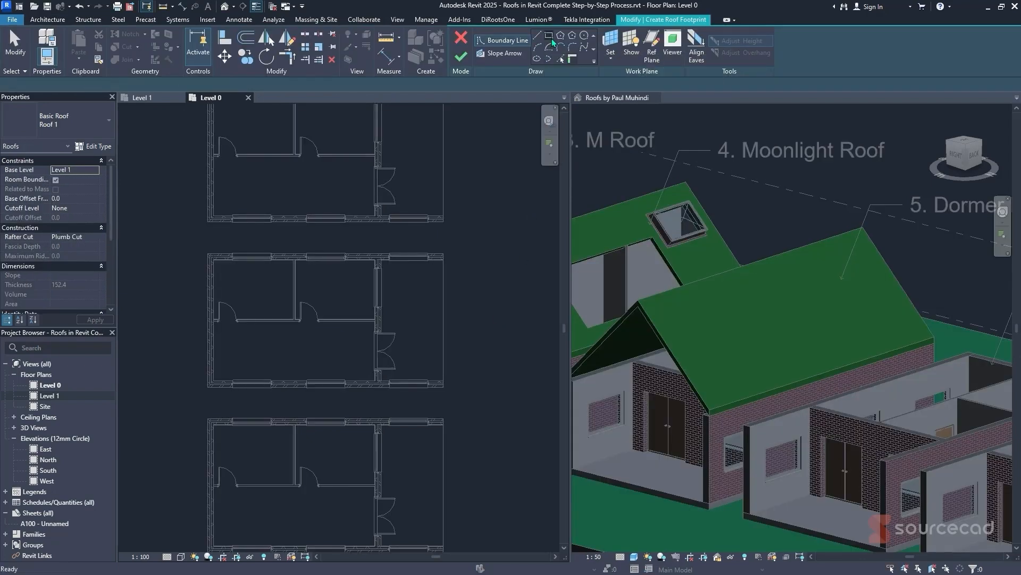
left_click(331, 257)
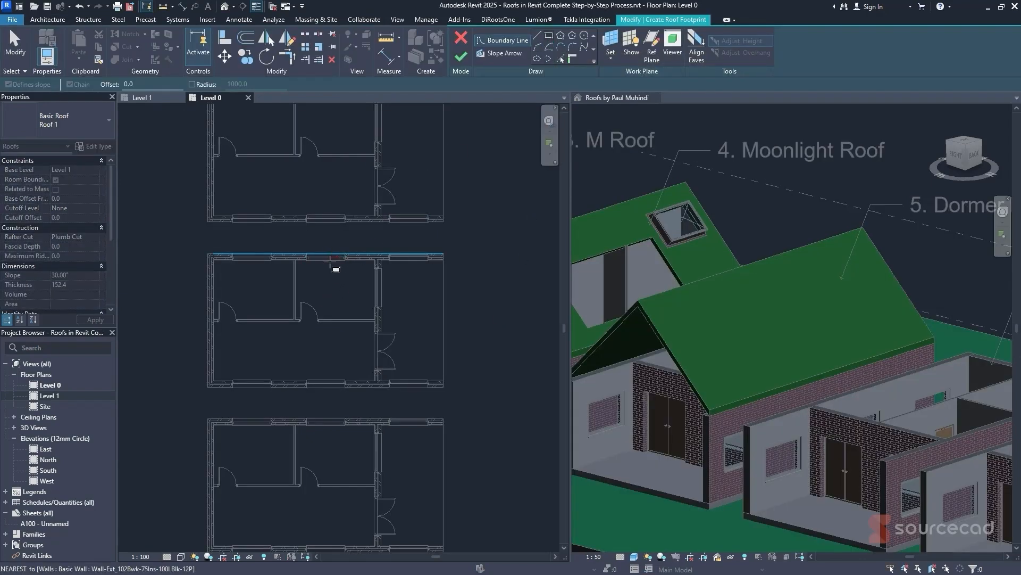
left_click(293, 281)
key("Escape")
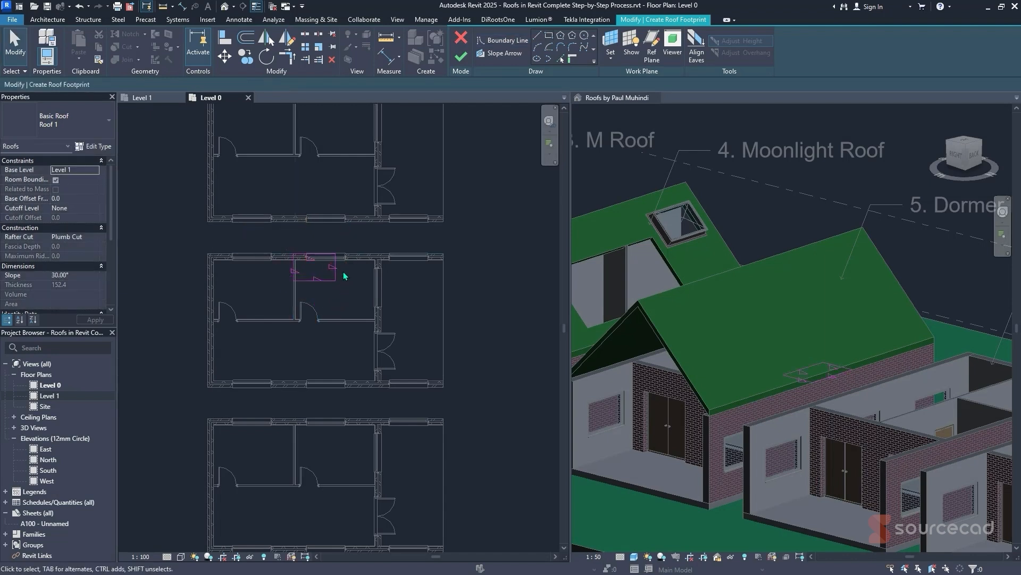
- Remove the slope definition from the two long edges of the dormer roof boundary, parallel to the long wall
left_click(319, 254)
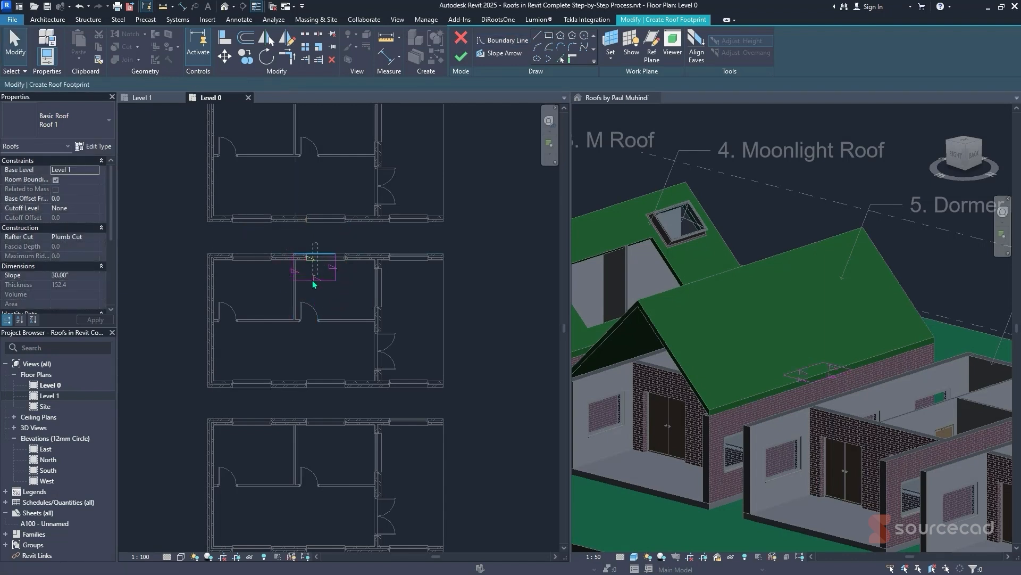
left_click(315, 281, "ctrl")
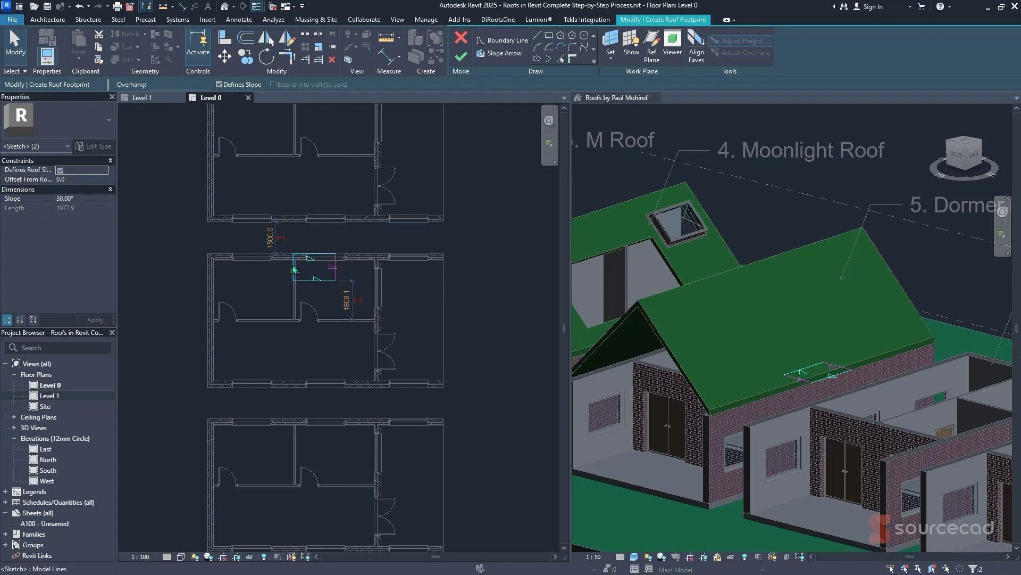
left_click(219, 84)
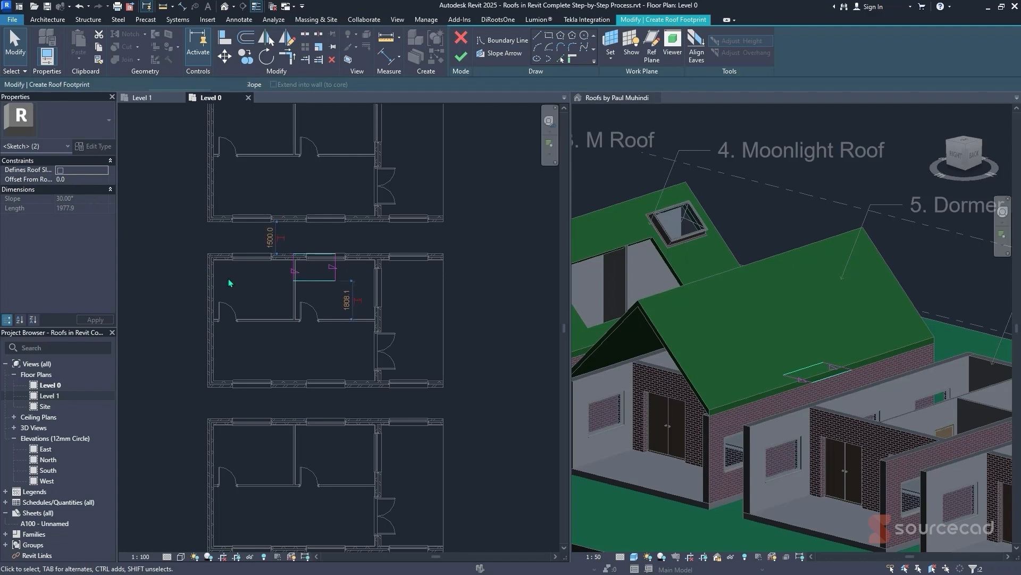
left_click(138, 248)
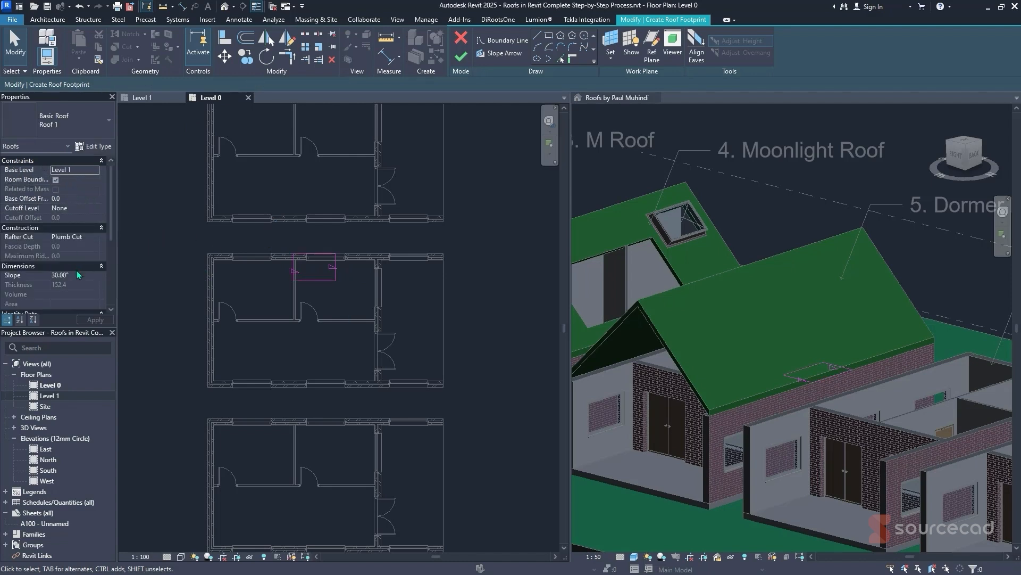
key("Escape")
- Set the dormer roof's slope to 45° and finish its footprint
left_click(76, 275)
type("45")
left_click(462, 58)
key("Escape")
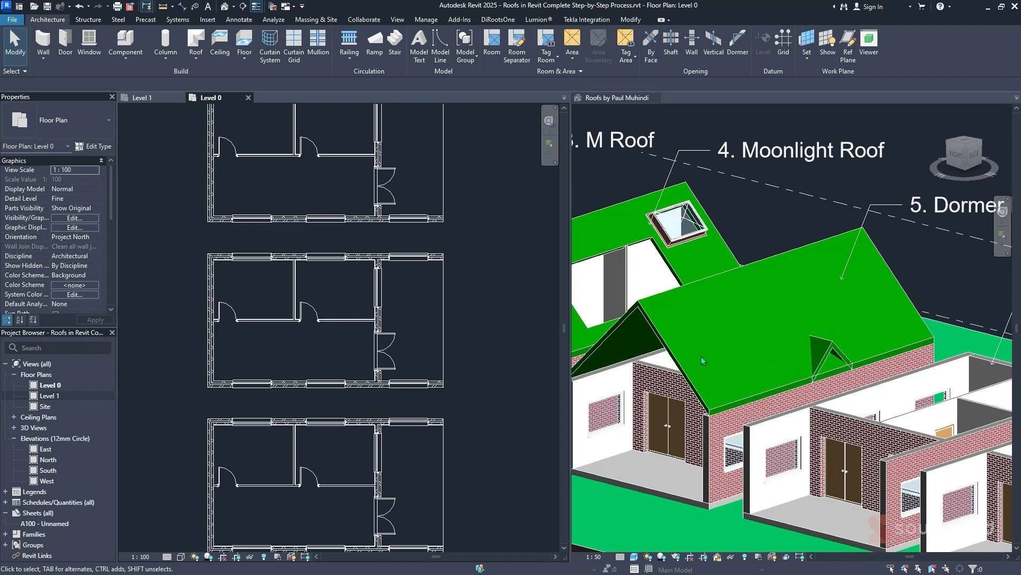
- Start Join/Unjoin Roof for the dormer and show the 3D view in the Wireframe visual style
left_click(668, 346)
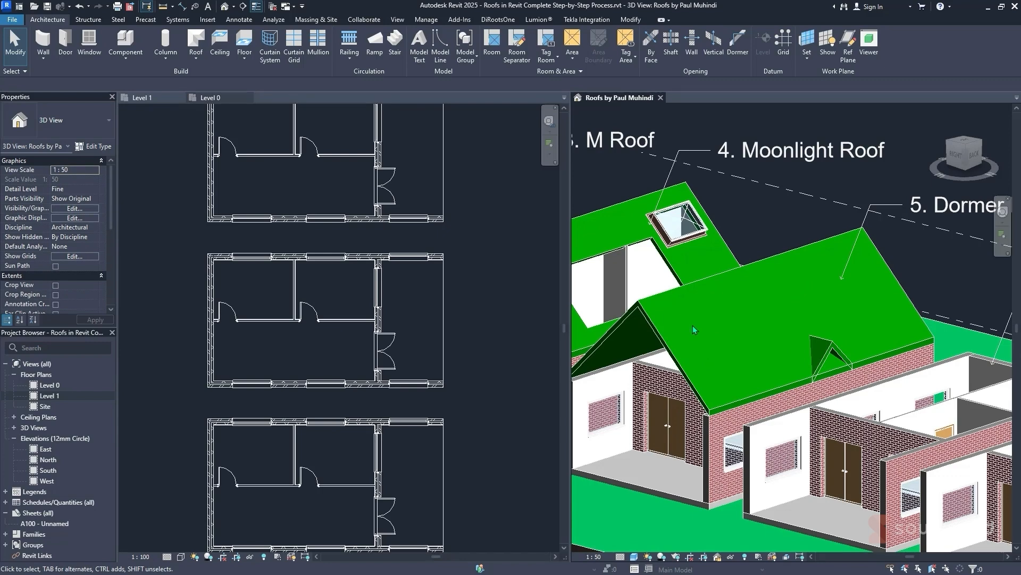
left_click(829, 351)
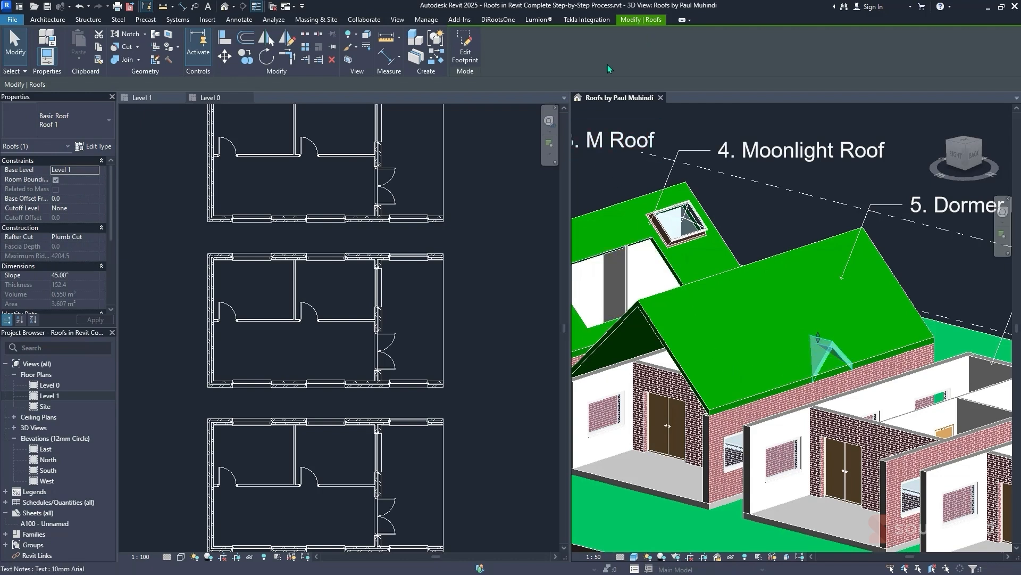
left_click(155, 34)
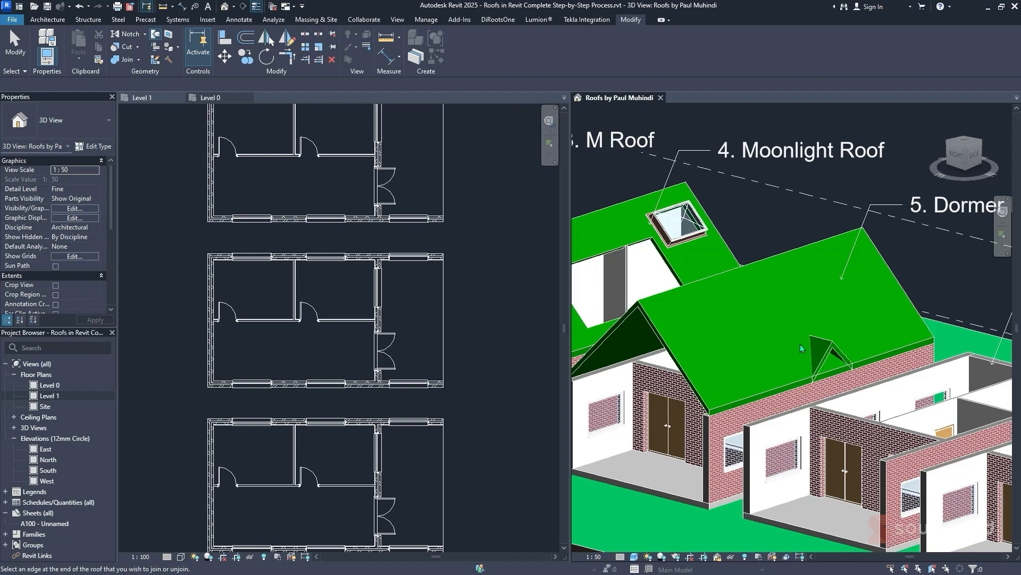
left_click(635, 557)
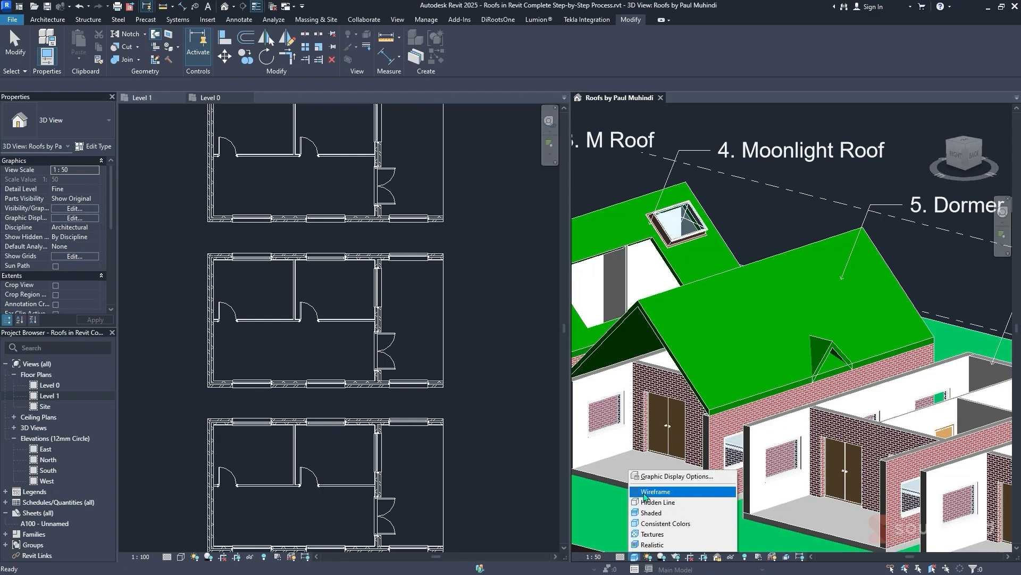
left_click(655, 487)
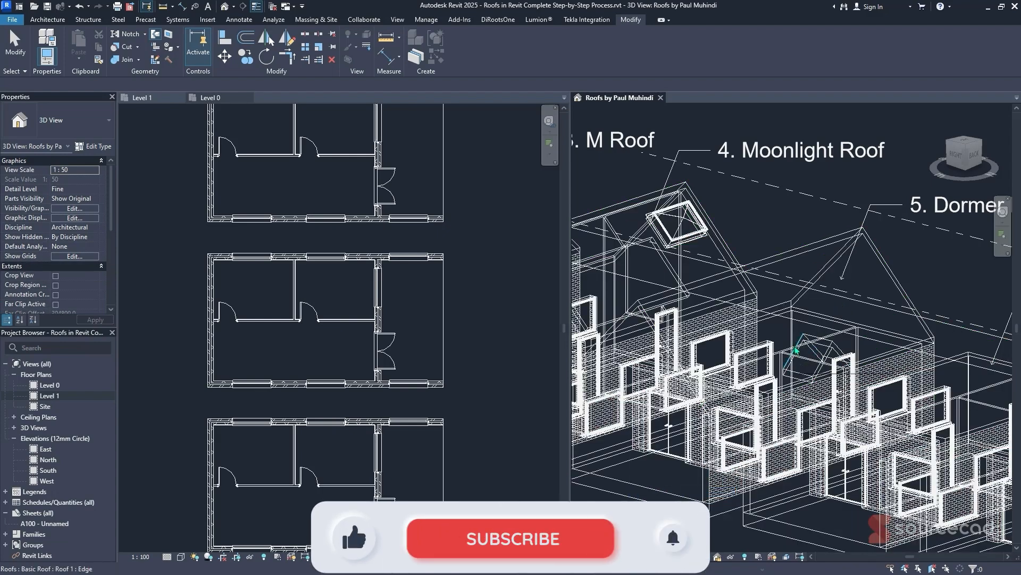
- Try to join the dormer roof's rear edge to the front slope of the fifth house's main roof
left_click(805, 340)
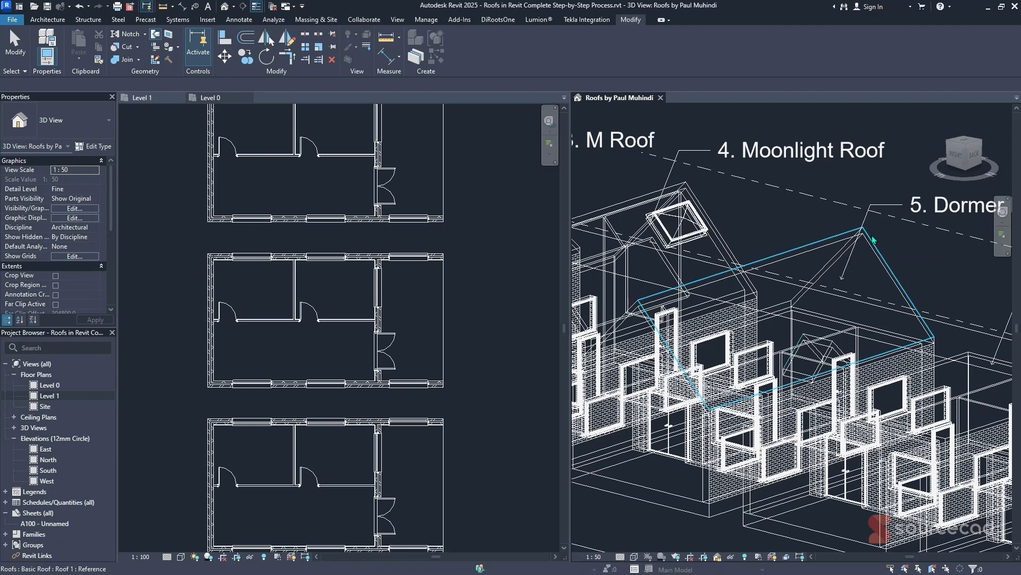
left_click(885, 261)
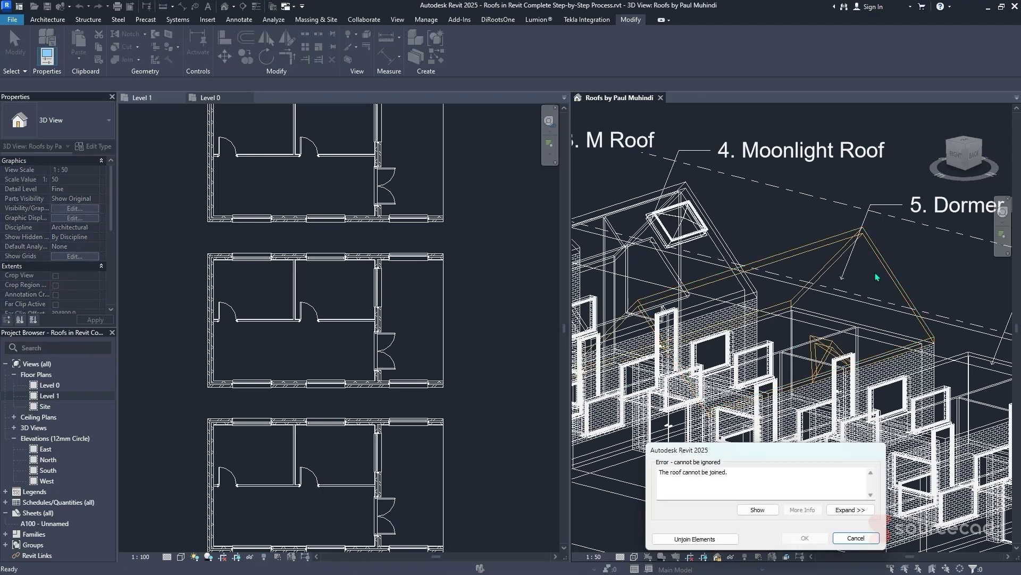
left_click(716, 538)
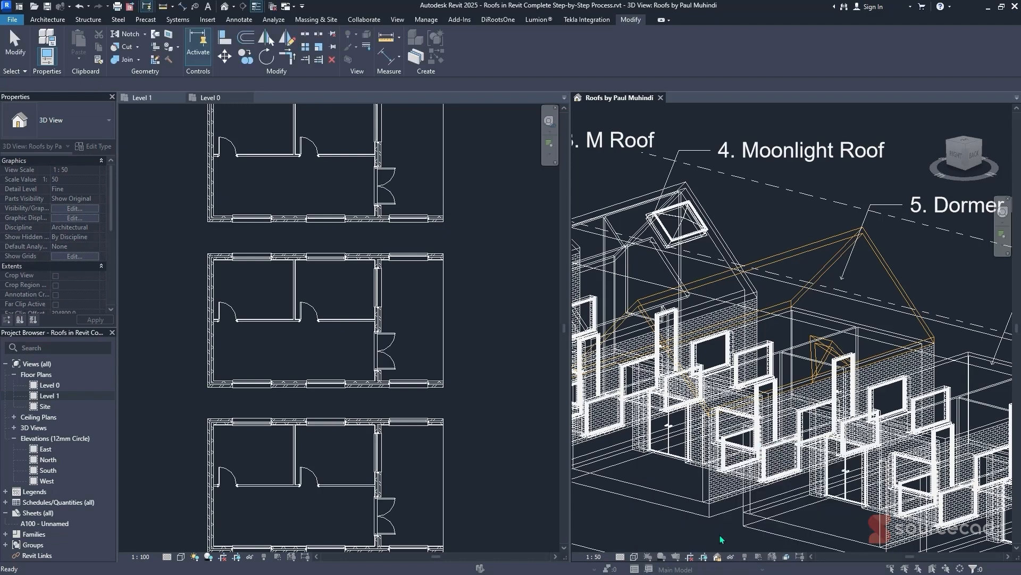
- Shift the dormer roof's footprint boundary about 720 mm outward past the wall, set its offset from roof base to 50 and finish the edit
left_click(828, 354)
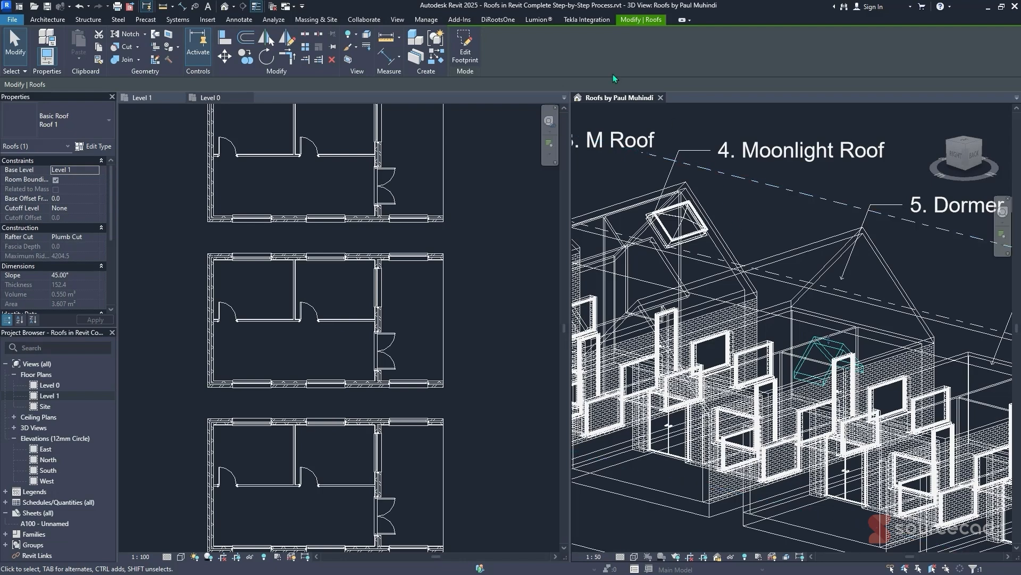
left_click(466, 49)
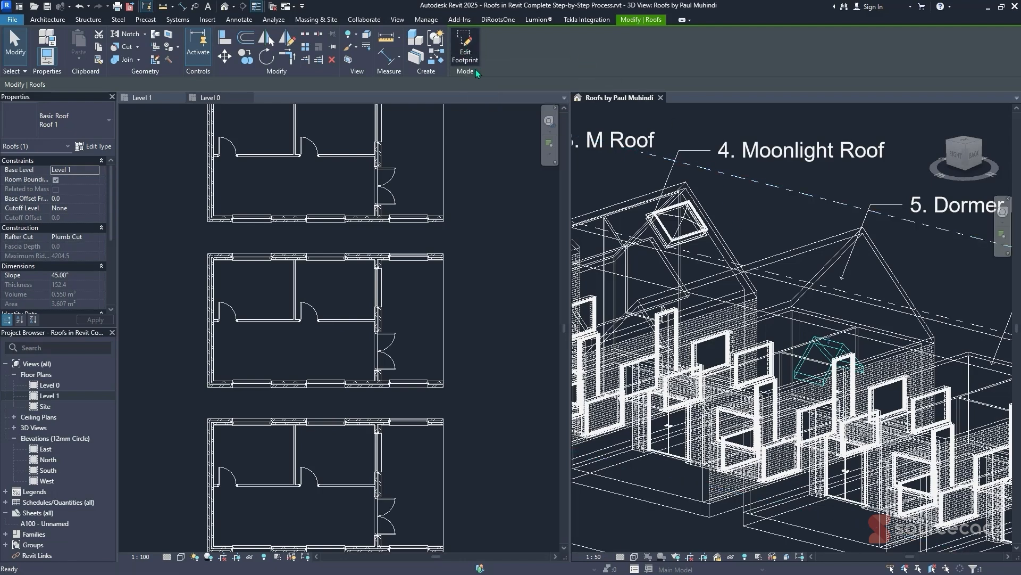
left_click(343, 233)
mouse_move(353, 231)
left_mouse_down()
mouse_move(278, 268)
mouse_move(269, 284)
left_mouse_up()
key("Up")
key("Up")
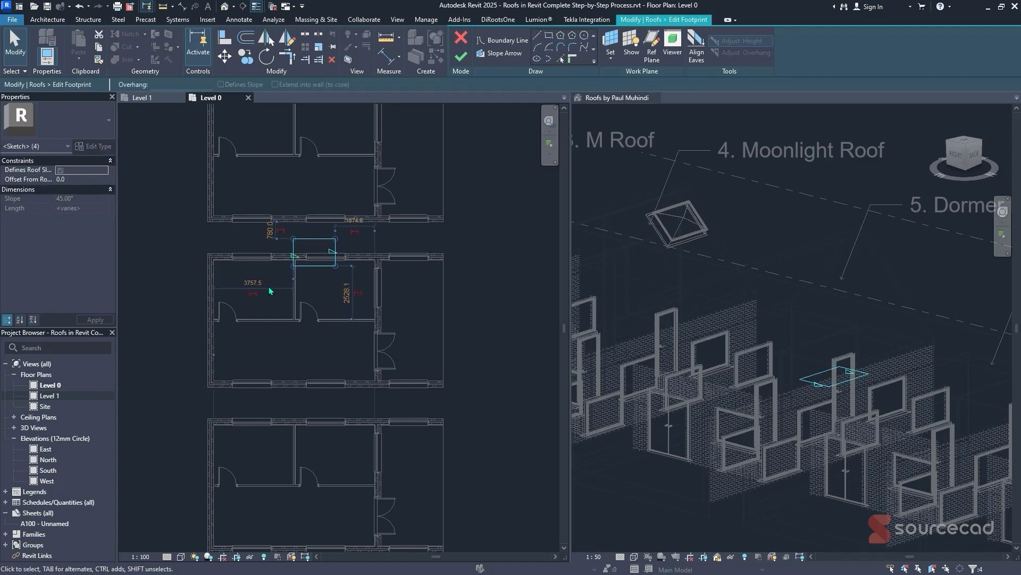
left_click(78, 179)
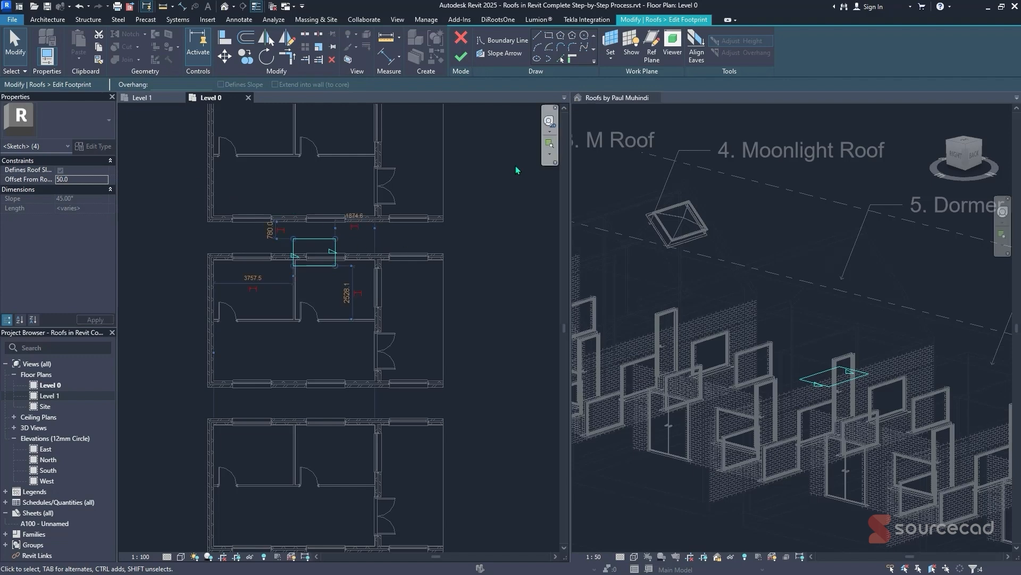
left_click(461, 56)
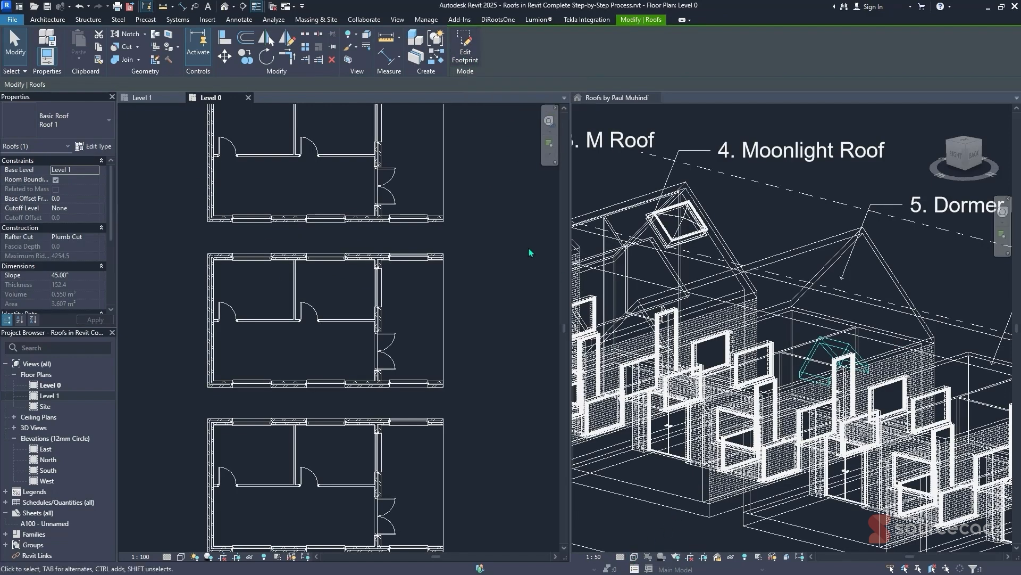
- Join the dormer roof's rear edge to the front slope of the fifth house's main roof with Join/Unjoin Roof
left_click(155, 34)
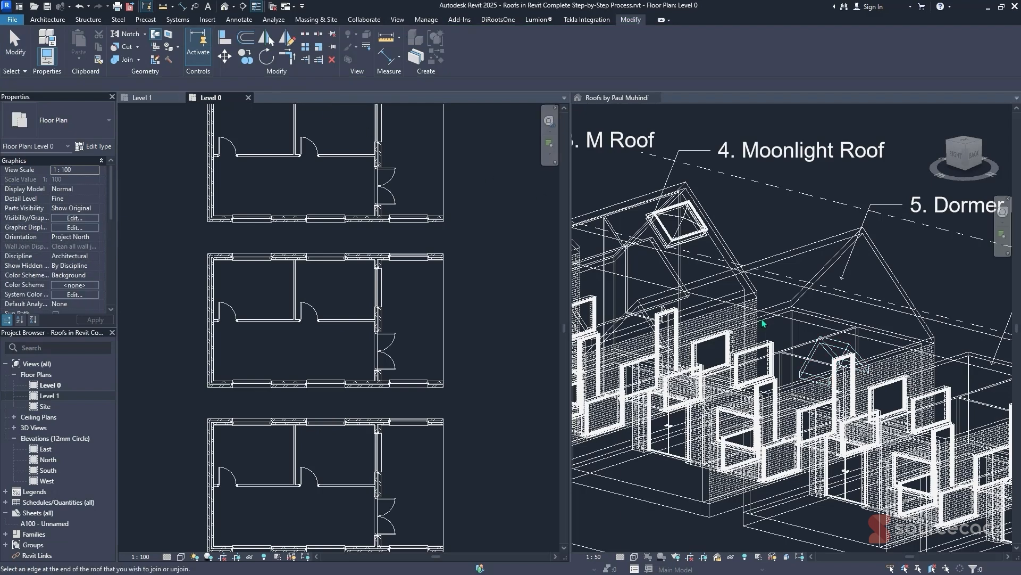
left_click(816, 352)
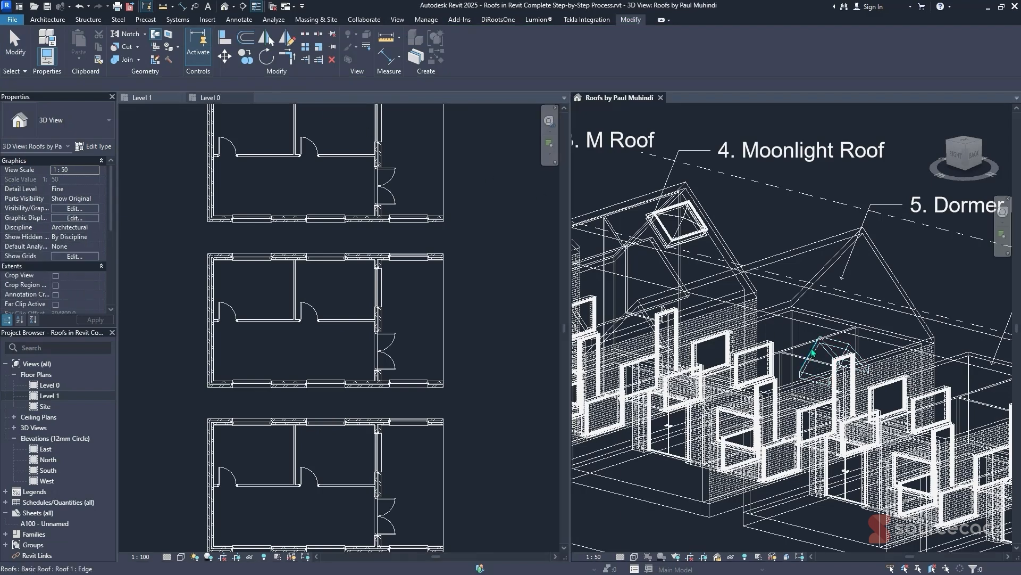
left_click(813, 351)
left_click(880, 315)
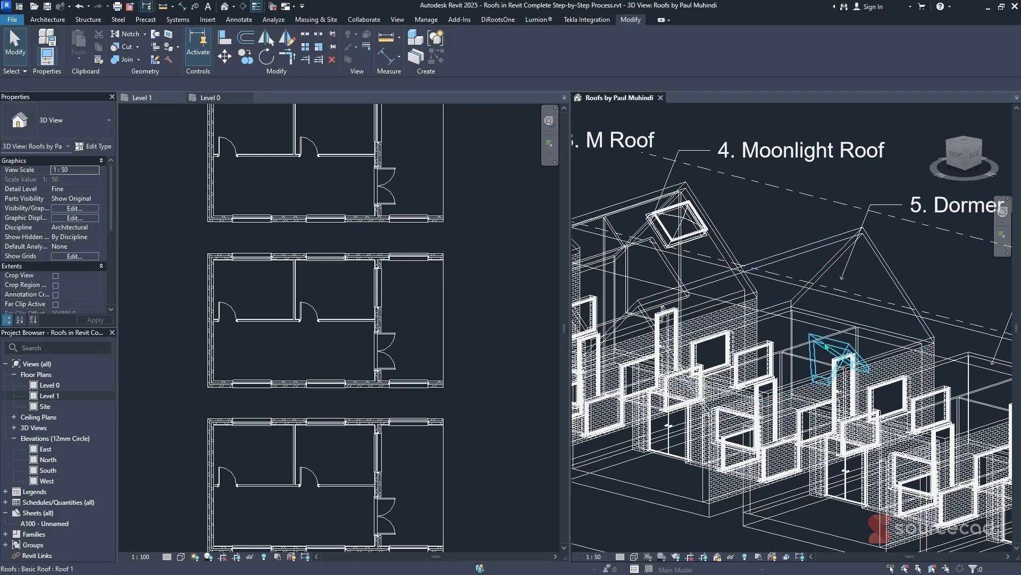
- Set the 3D view's visual style to Consistent Colors and inspect where the dormer roof meets the main roof
left_click(634, 556)
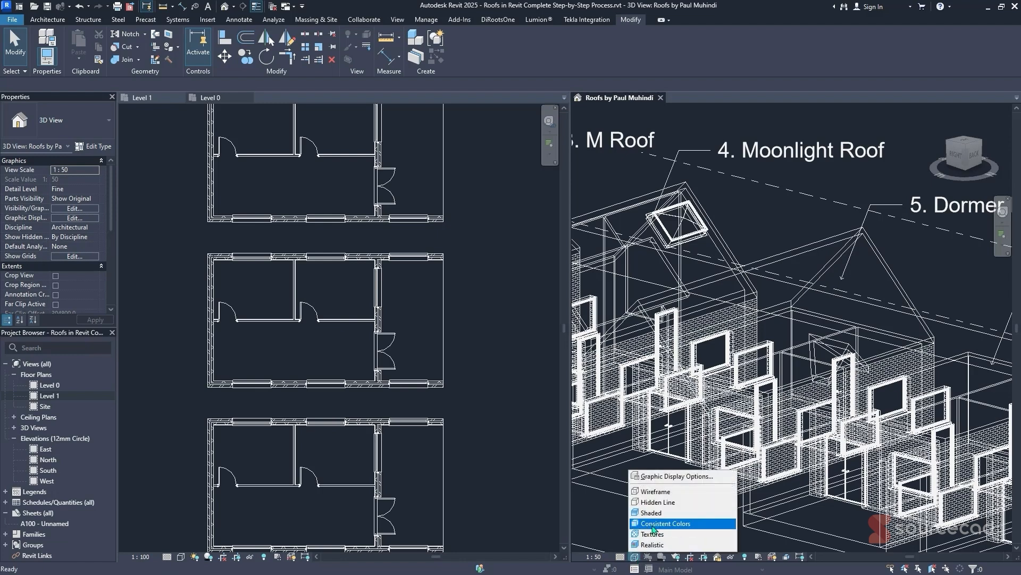
left_click(655, 524)
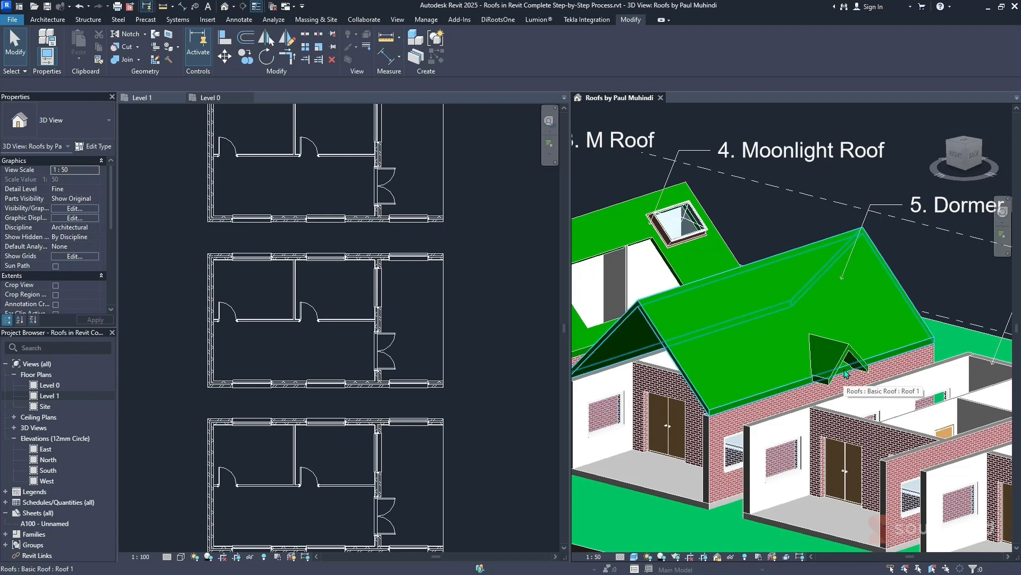
scroll(845, 371, "up", 5)
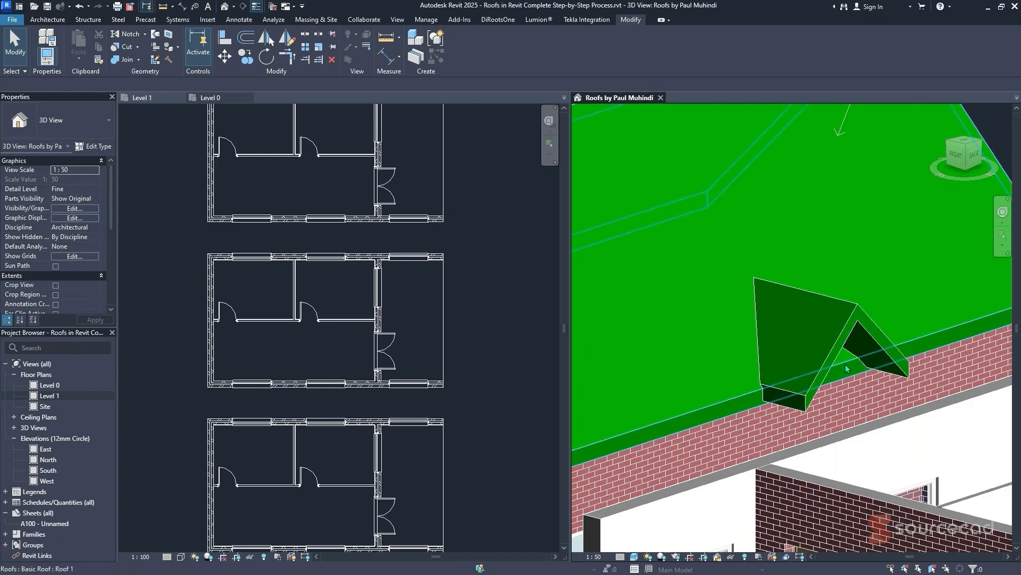
left_click(847, 369)
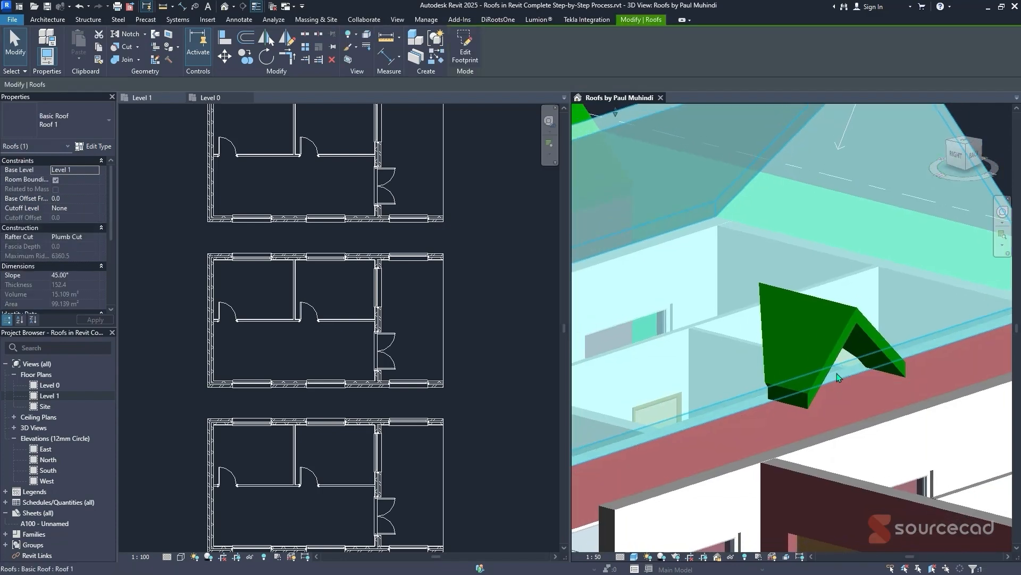
key("Escape")
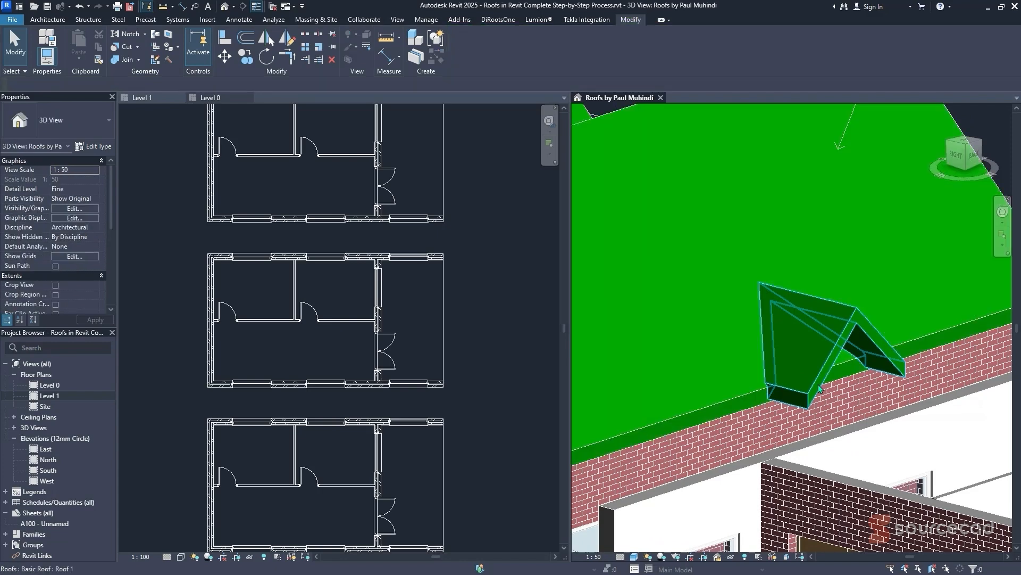
- Start a Dormer opening with the fifth house's main roof as the roof it cuts
left_click(47, 19)
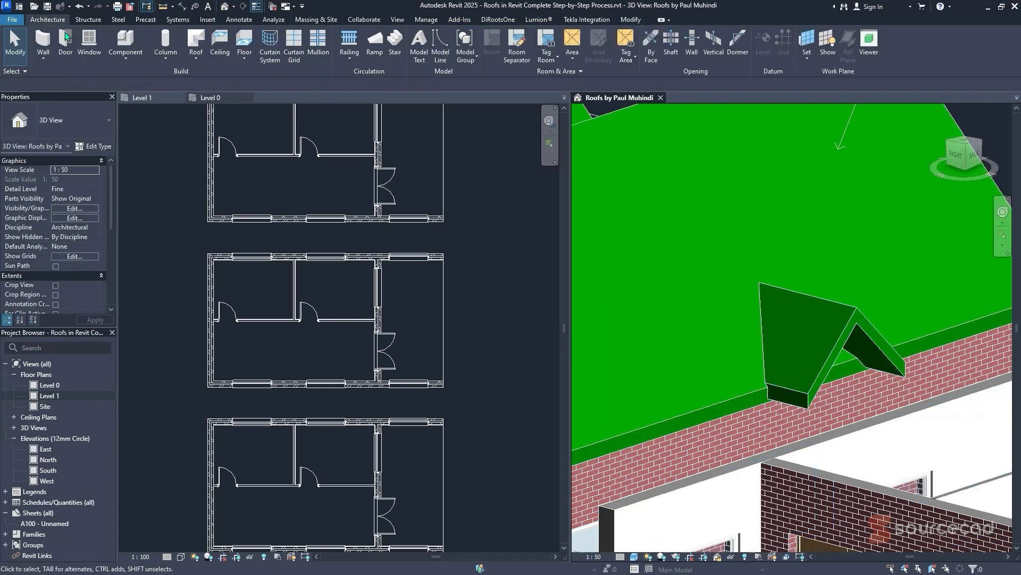
left_click(738, 46)
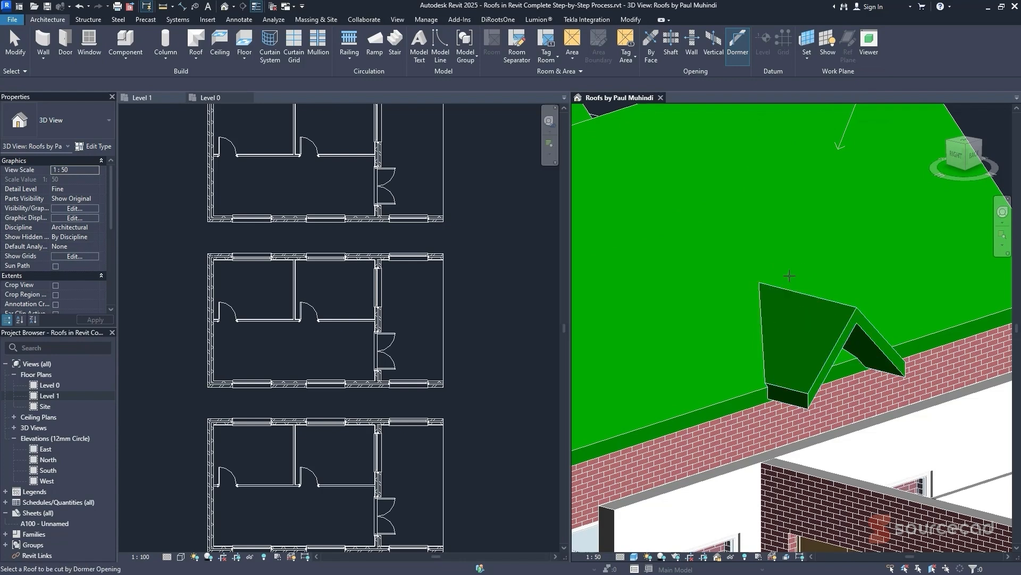
scroll(789, 275, "down", 3)
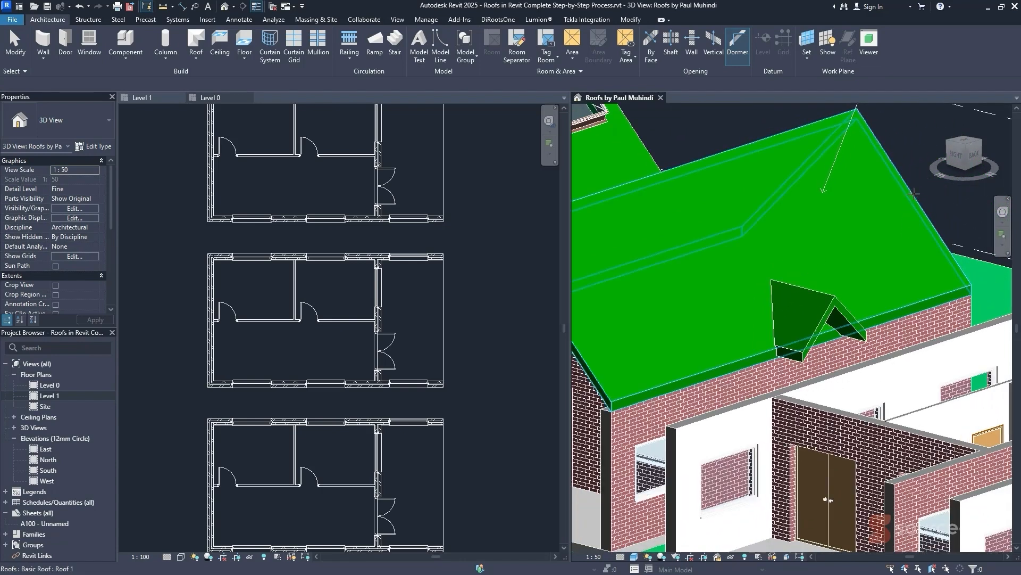
left_click(913, 194)
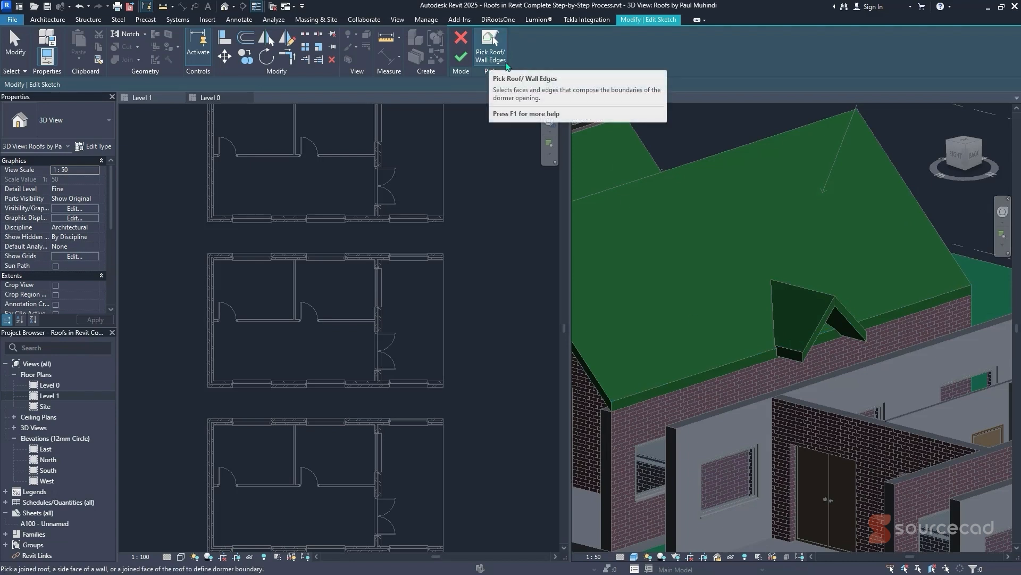
- Pick the main roof's eave edge and the dormer roof's edges, trim them into a closed triangle, and finish the dormer opening
left_click(769, 356)
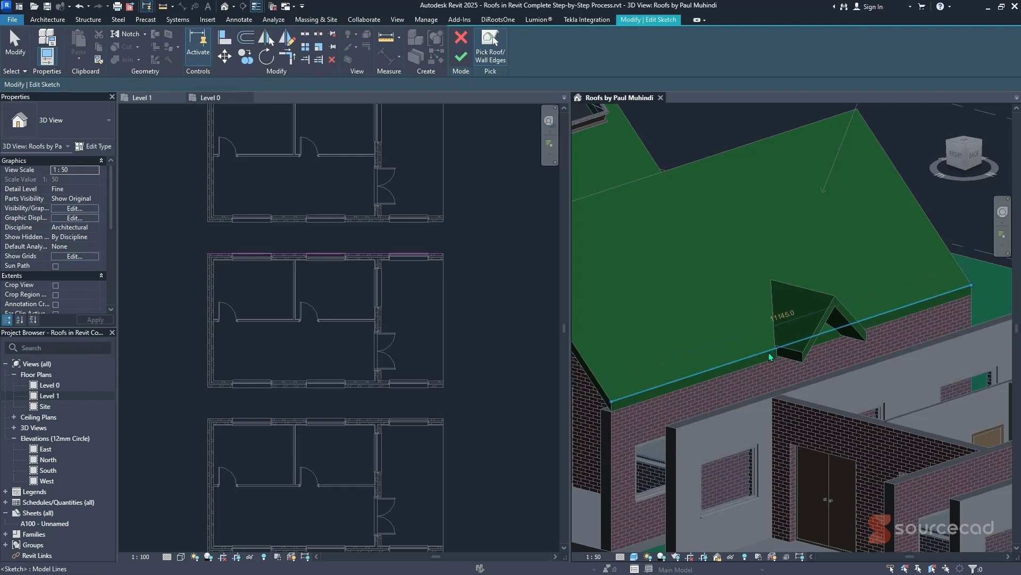
left_click(772, 299)
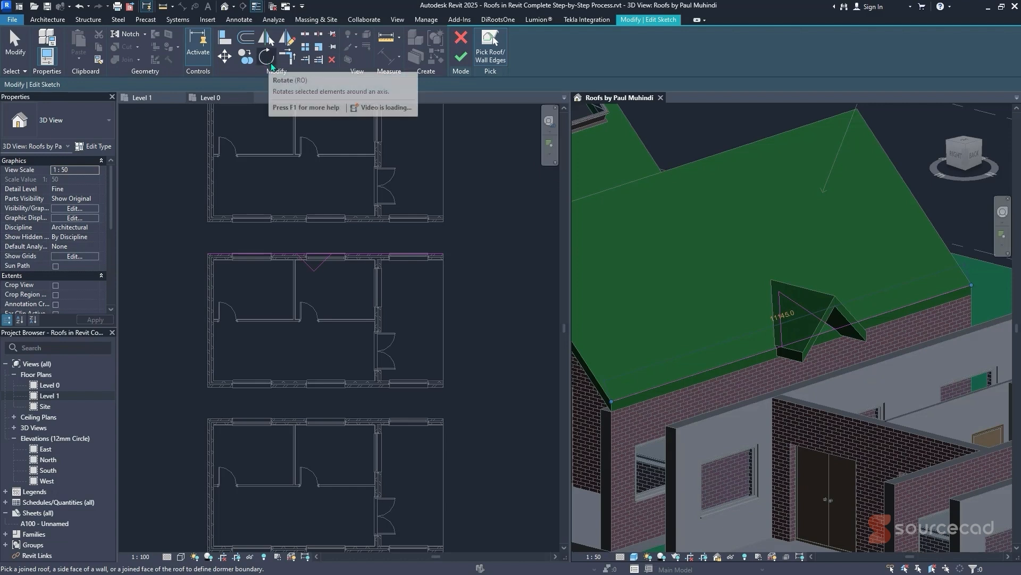
key("t")
key("r")
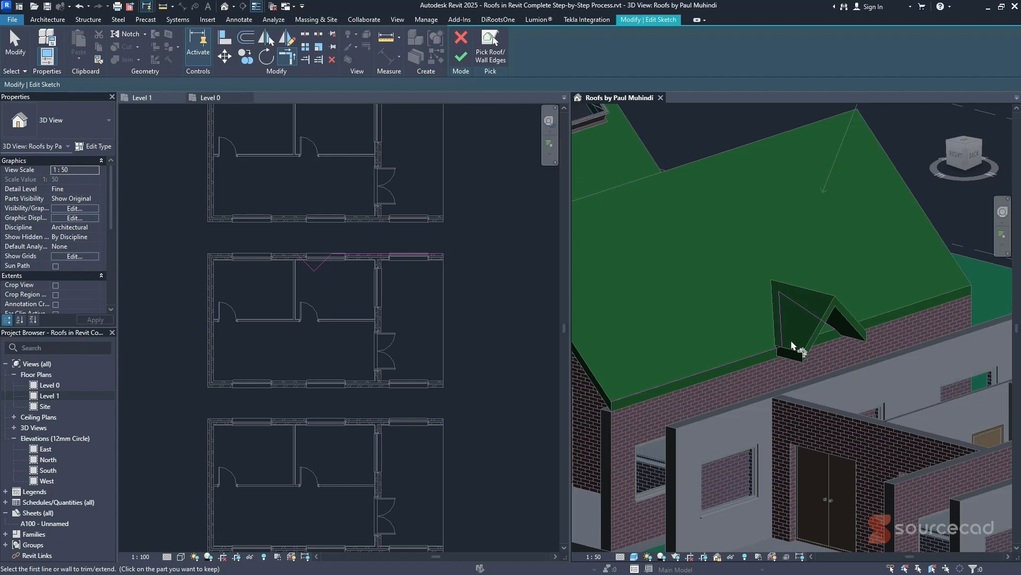
key("ctrl+z")
left_click(461, 57)
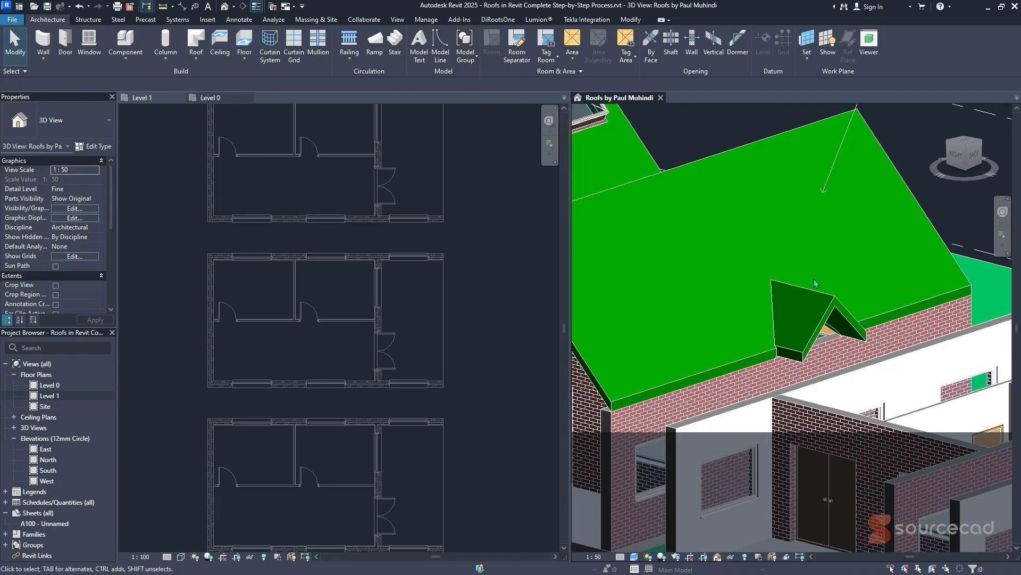
- Place a Curtain_Wall-Exterior_Glazing wall about 2700 mm long along the middle block's upper exterior wall in the Level 0 plan
scroll(779, 339, "up", 3)
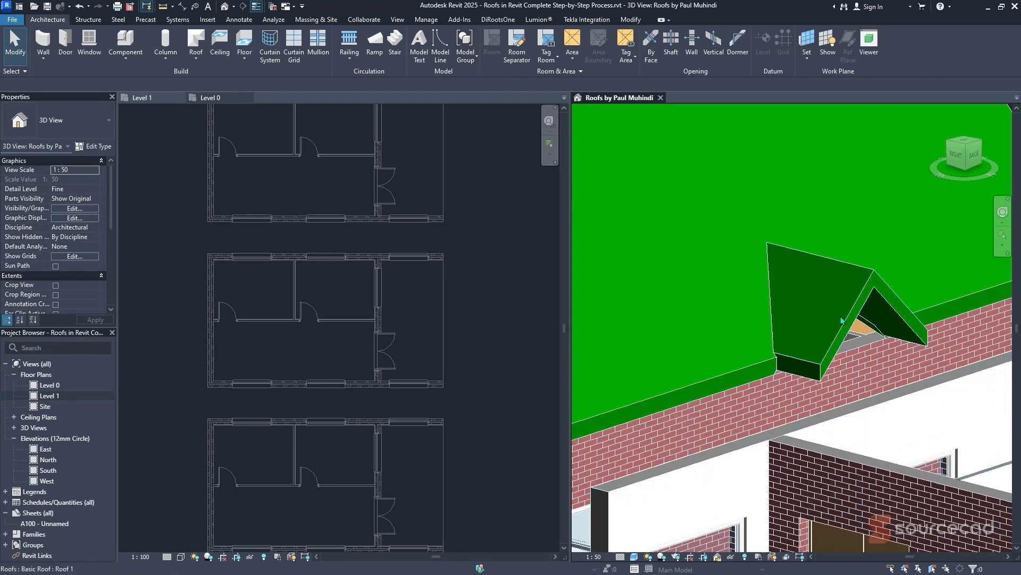
scroll(862, 356, "down", 2)
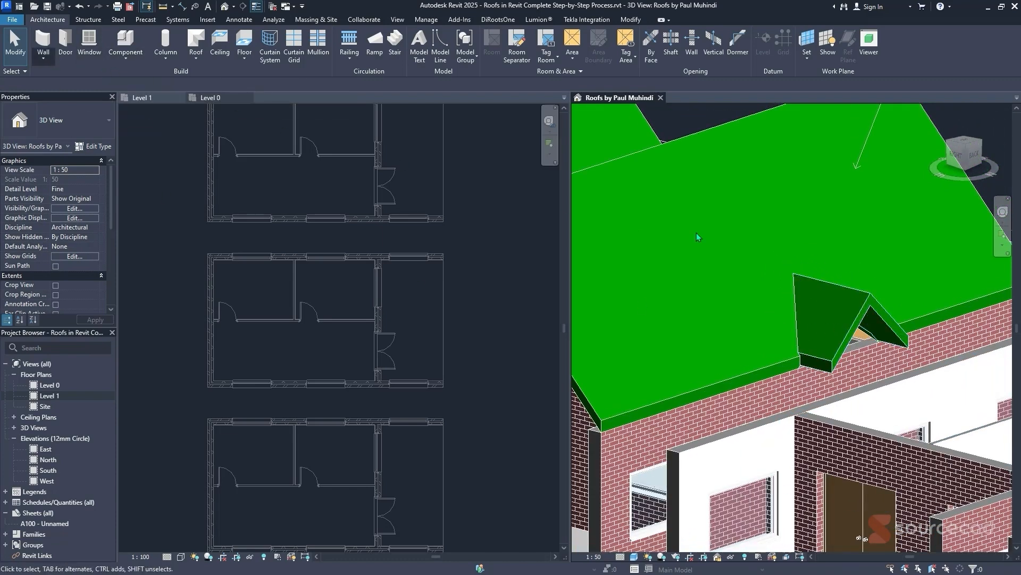
left_click(43, 59)
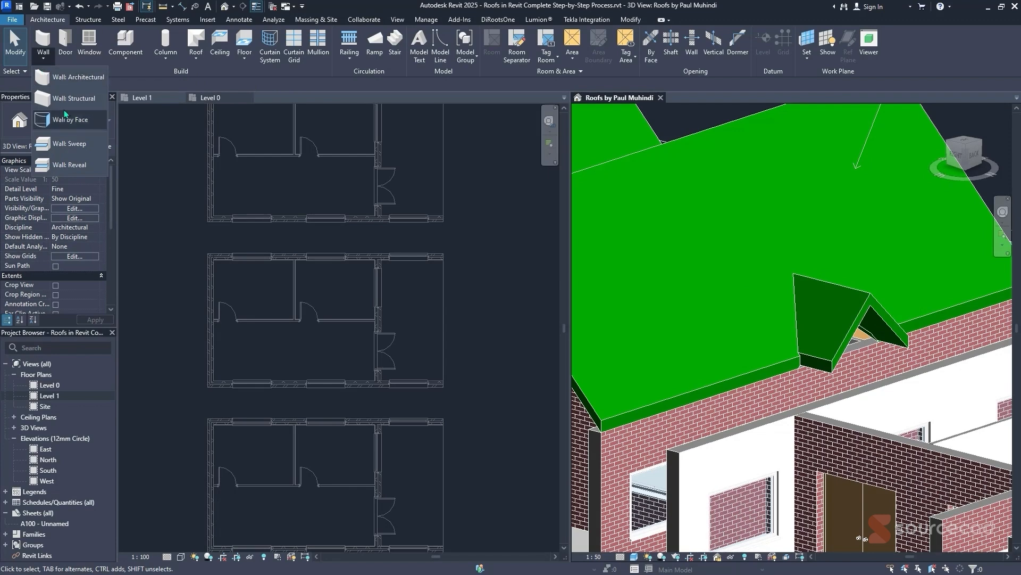
left_click(75, 77)
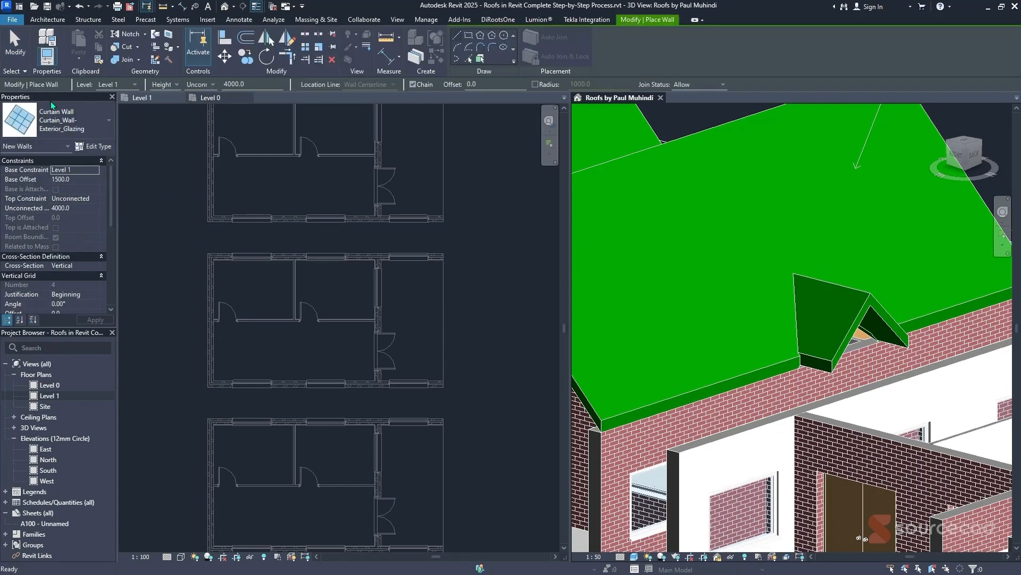
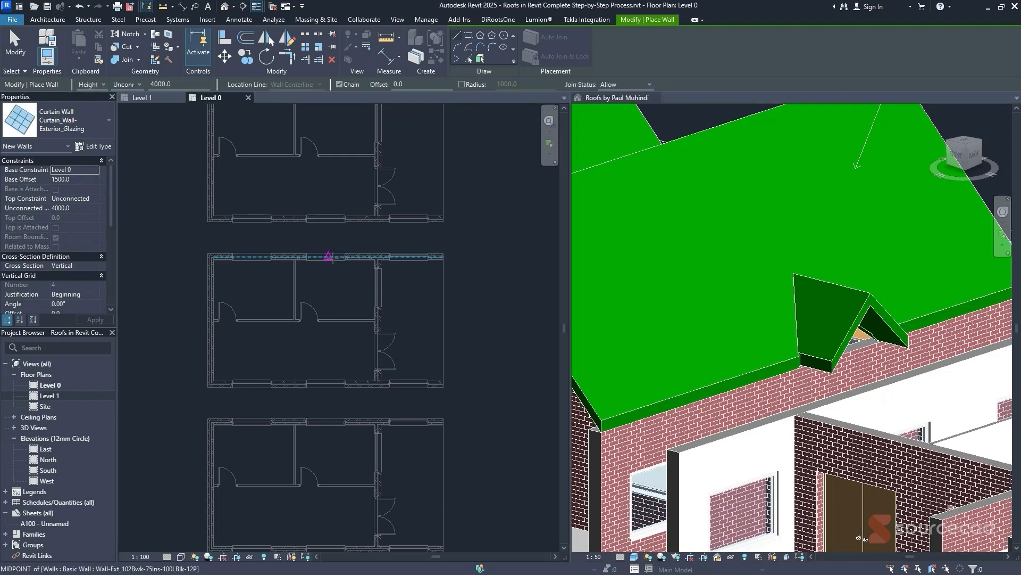
left_click(294, 320)
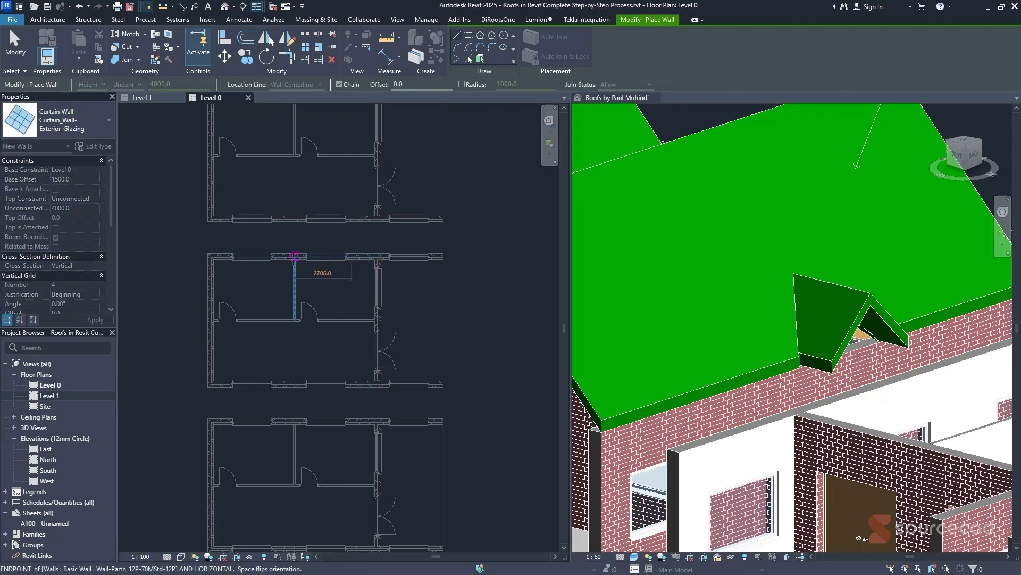
left_click(295, 256)
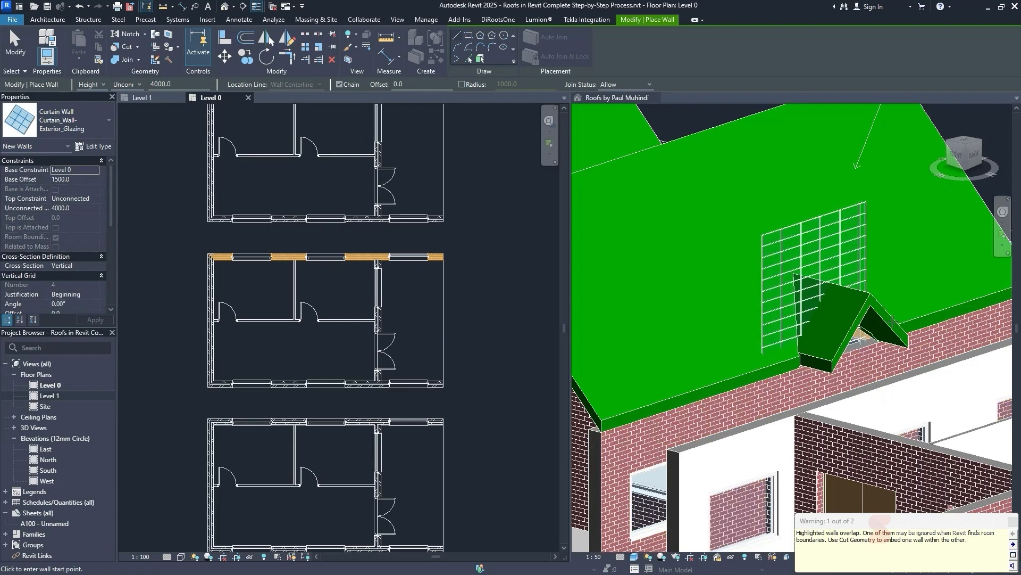
key("Escape")
key("Escape")
- Open the profile sketch of the new curtain wall for editing in the 3D view
left_click(781, 260)
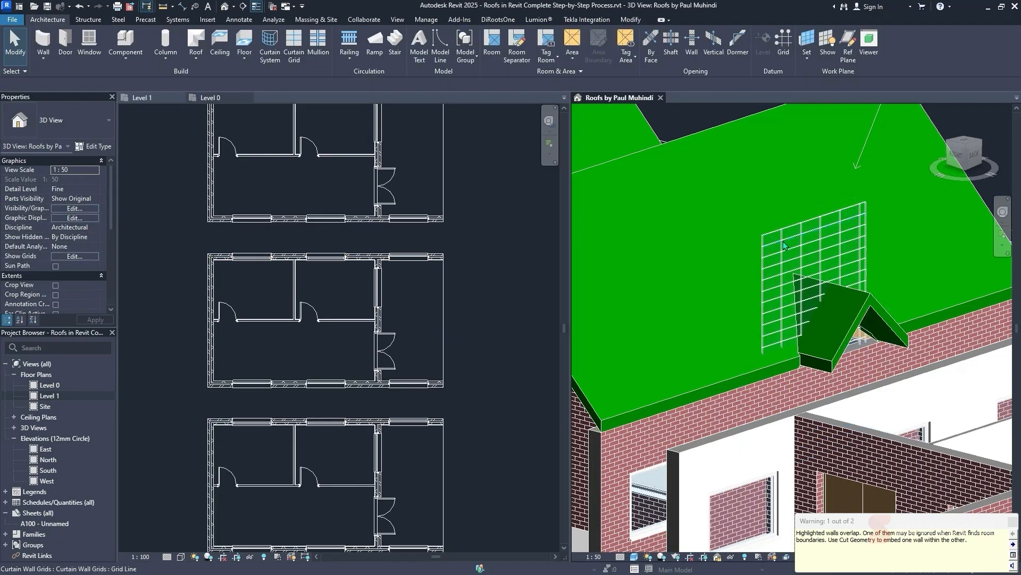
left_click(851, 251)
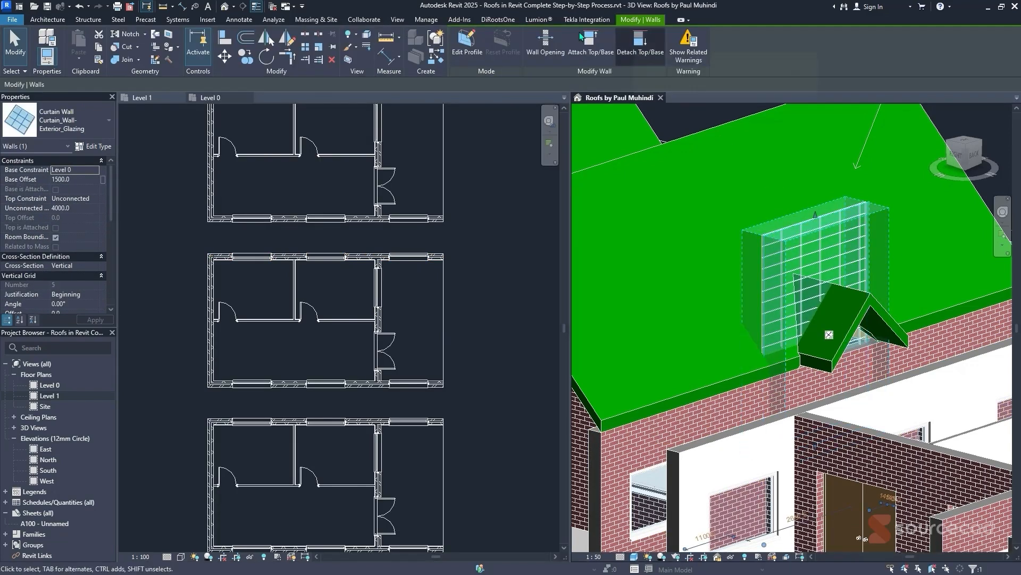
left_click(467, 41)
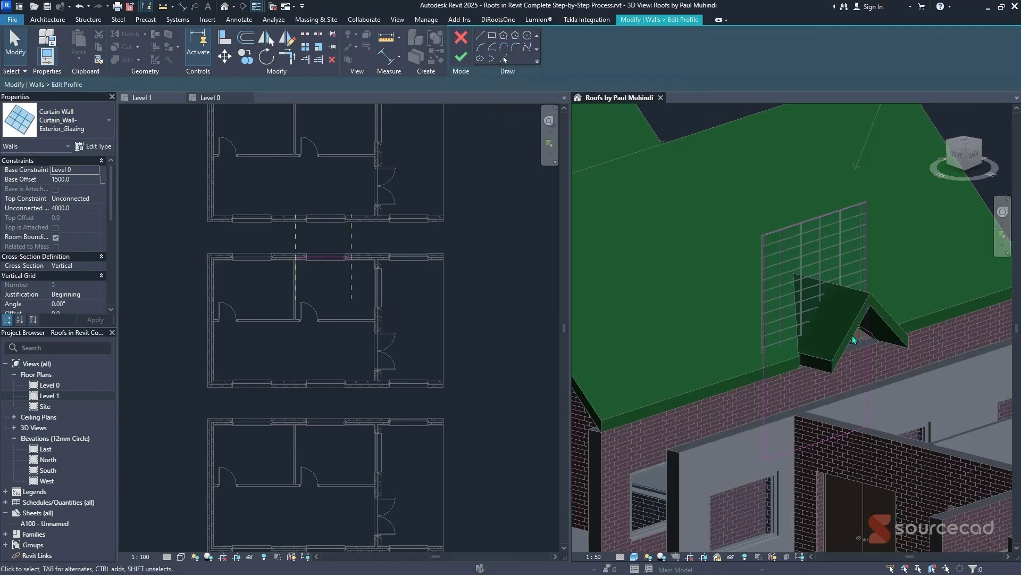
- Try to move the upper end of the profile's left vertical line under the dormer ridge, removing the conflicting constraints
left_click(763, 296)
left_click_drag(765, 237, 832, 293)
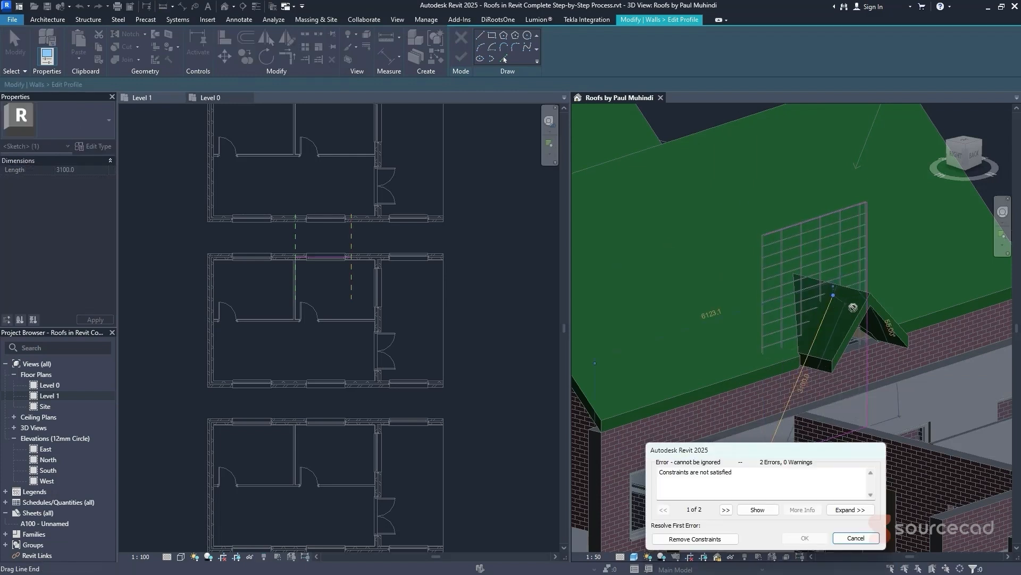
left_click(707, 539)
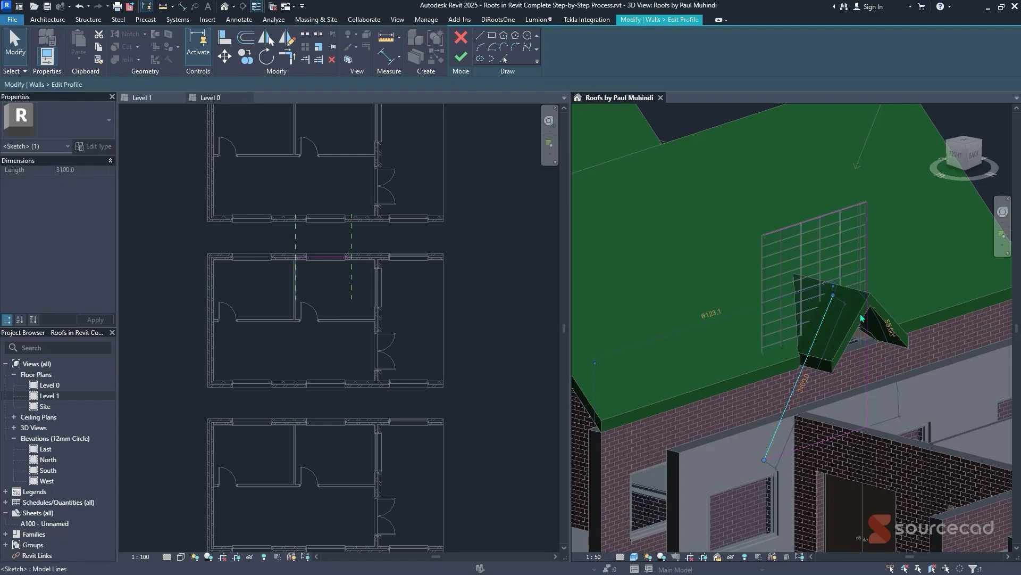
- Delete both side lines and the top line from the curtain wall's profile sketch
left_click_drag(884, 311, 798, 392)
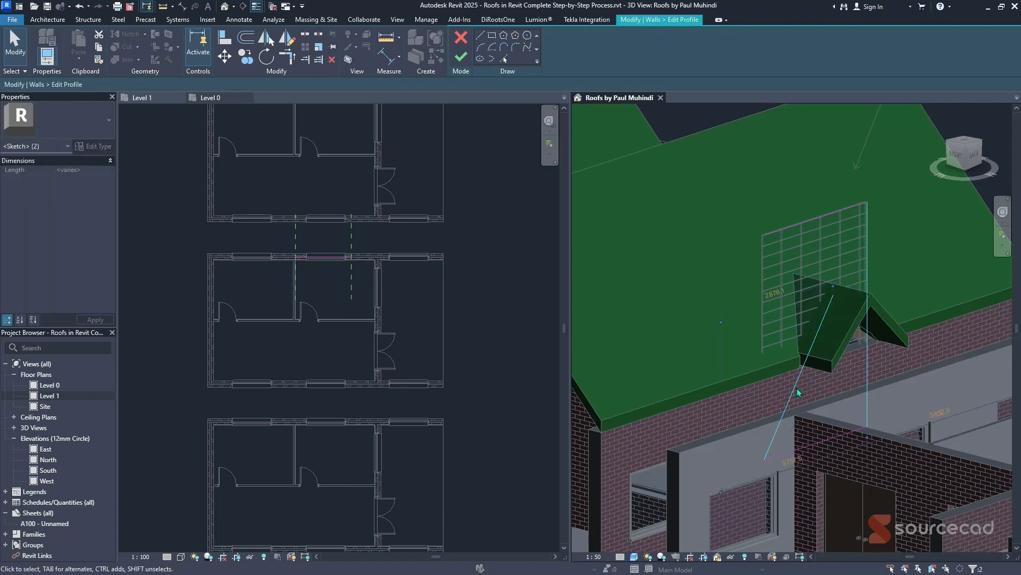
key("Delete")
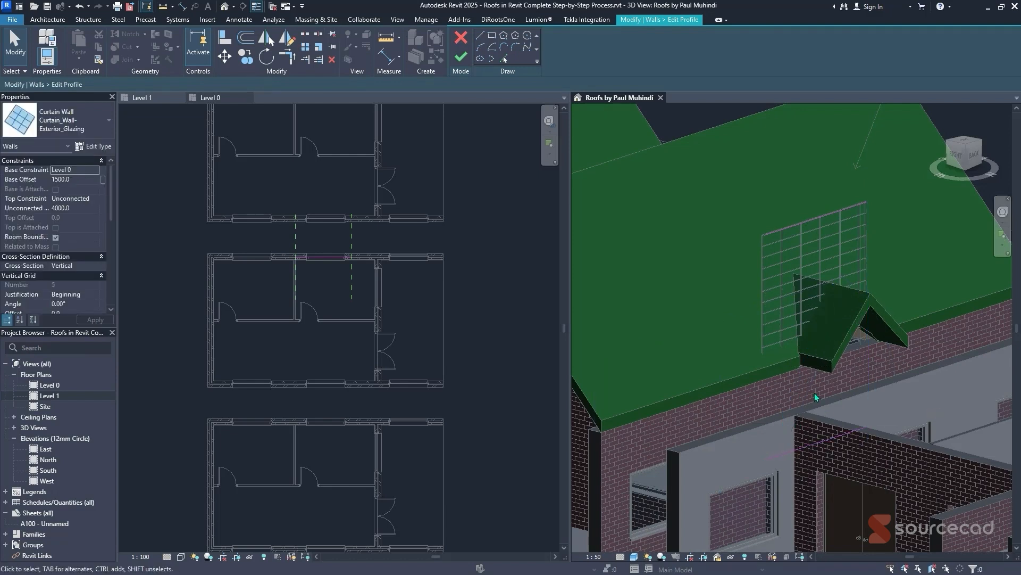
left_click(827, 222)
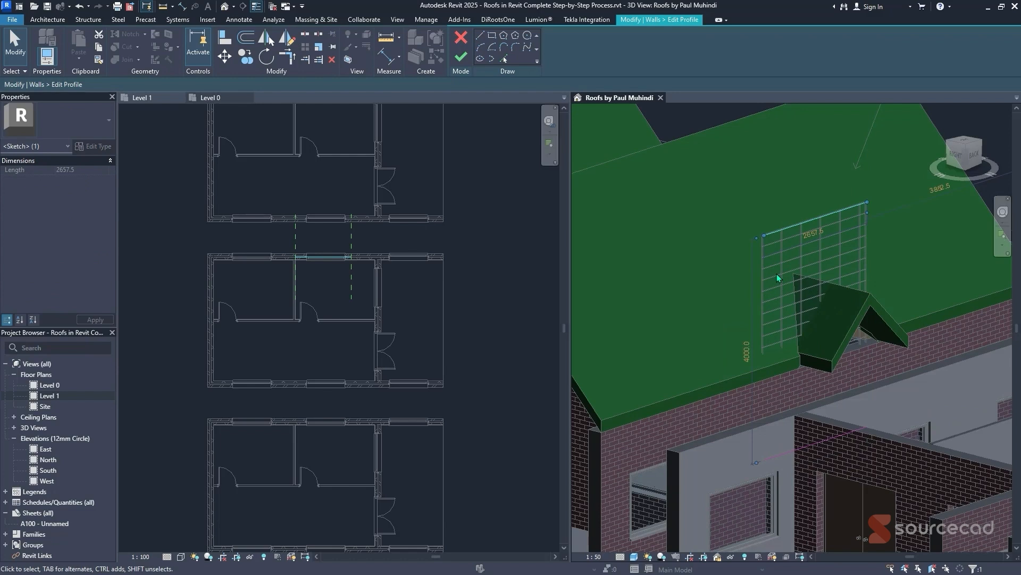
key("Delete")
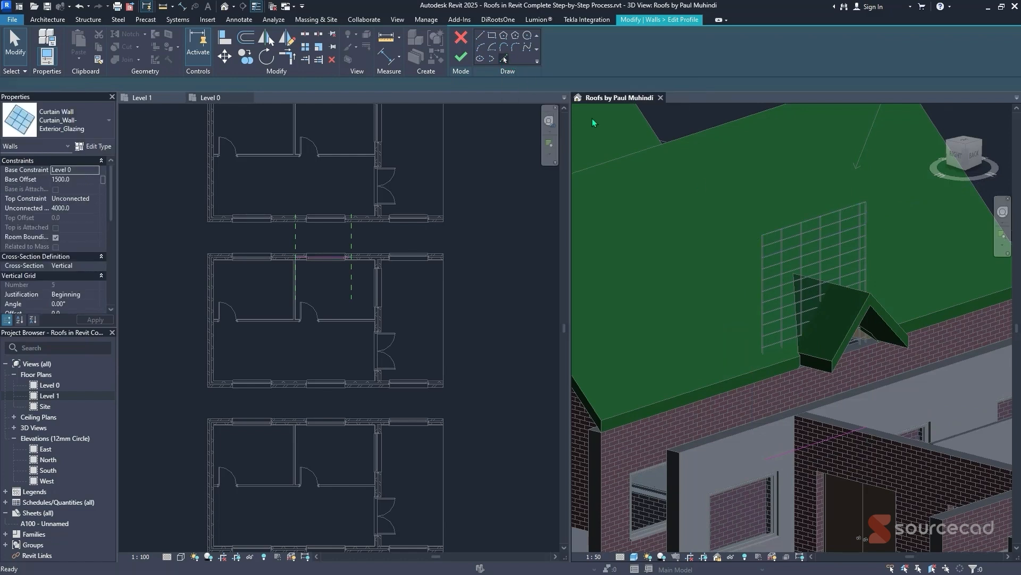
- Pick the dormer roof's sloping edges and the edge at its base as new profile lines for the curtain wall
key("p")
key("l")
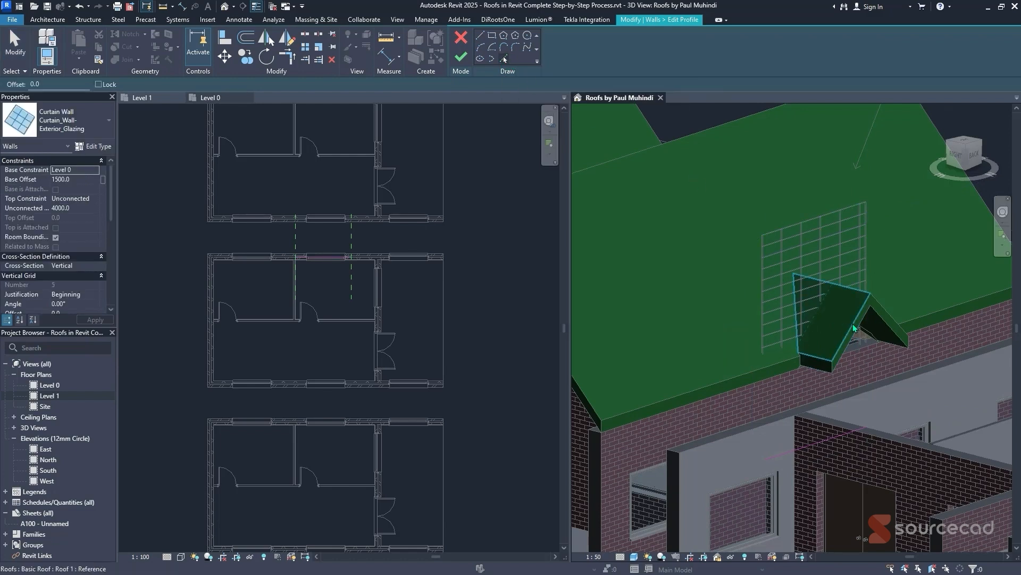
left_click(854, 339)
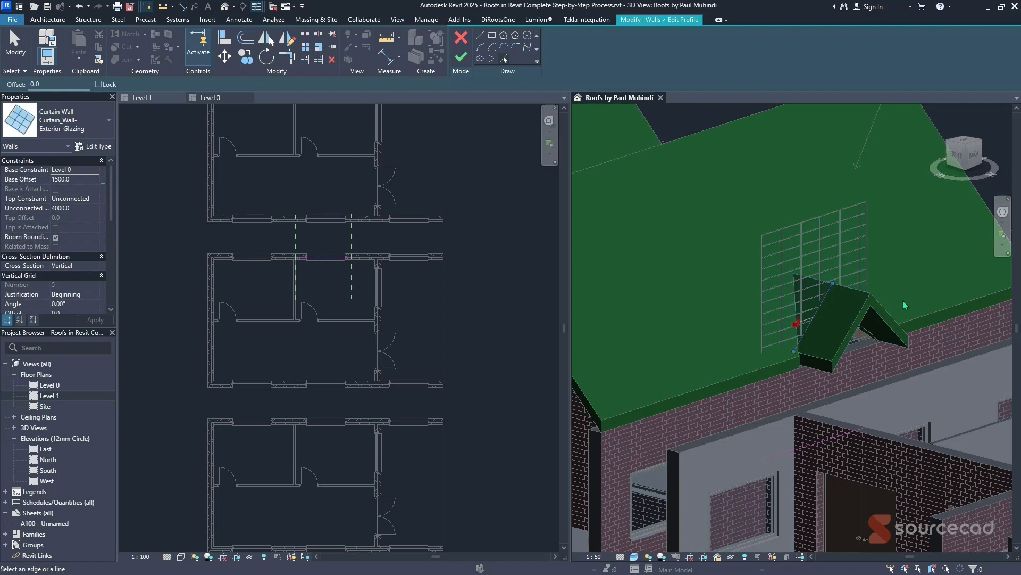
left_click(859, 348)
key("Escape")
key("Escape")
- Delete the profile's original bottom line and trim the picked lines into a closed triangle
left_click(840, 433)
key("Delete")
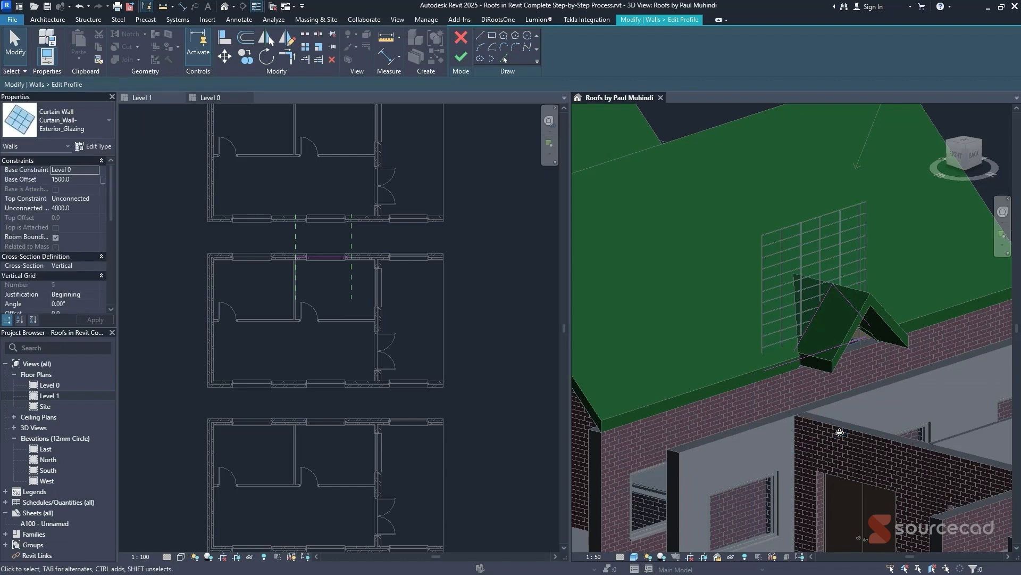
key("t")
key("r")
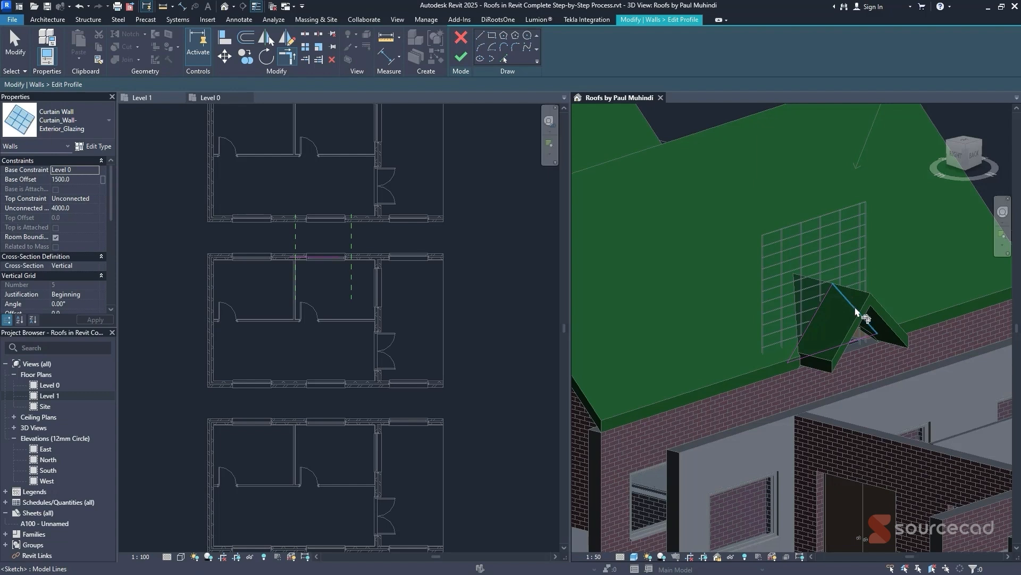
key("Escape")
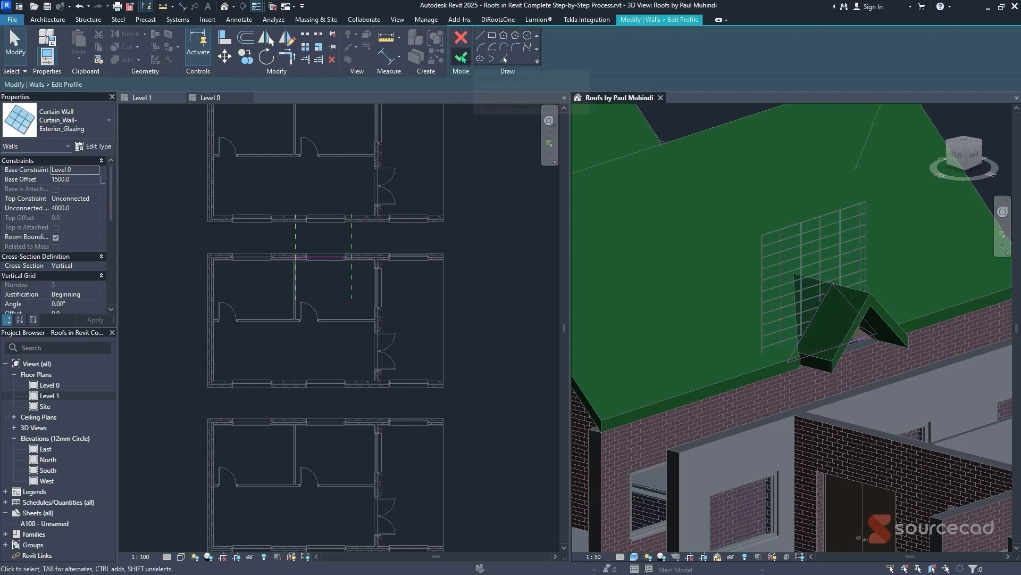
- Set the curtain wall's base constraint to Level 1 with a 20 mm base offset and finish the profile edit
left_click(96, 171)
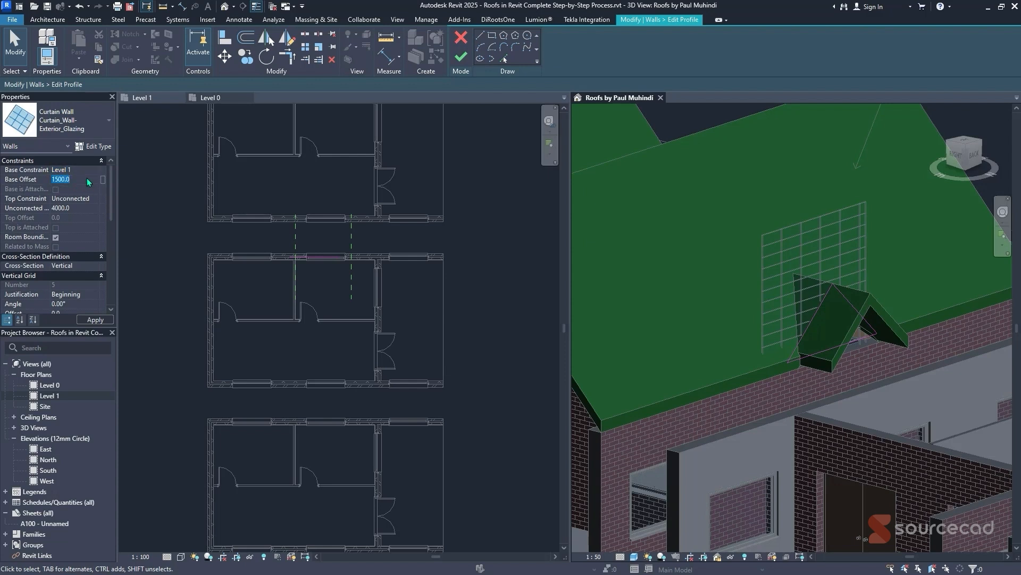
left_click(87, 178)
type("20")
key("Return")
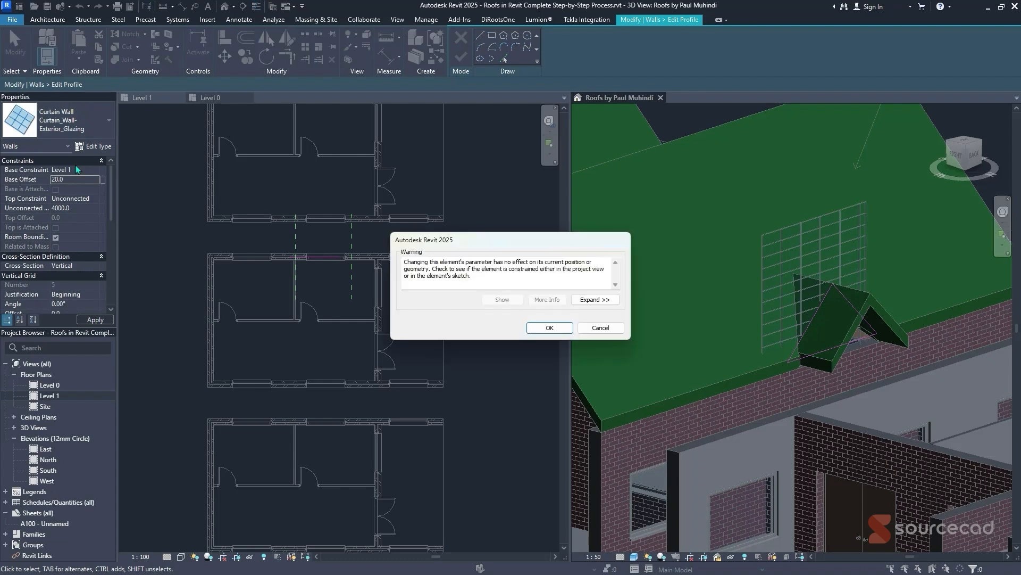
left_click(551, 328)
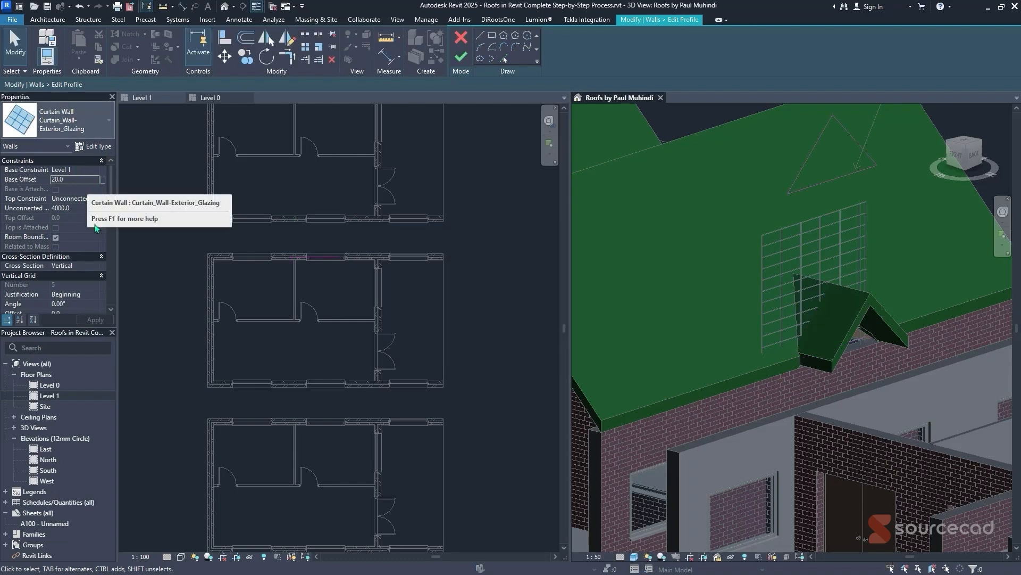
left_click(461, 57)
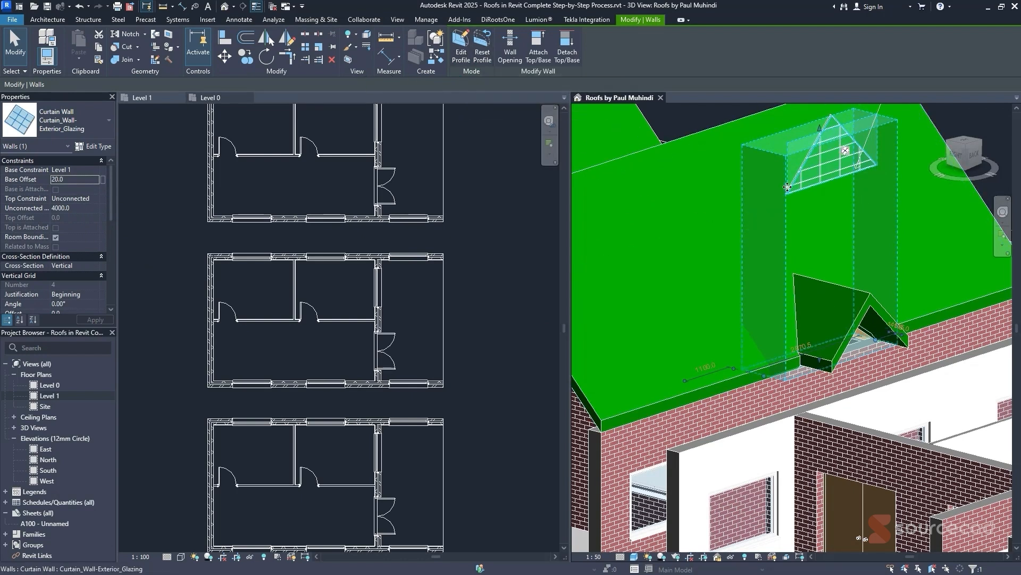
- Change the curtain wall's base constraint to Level 0, accept the warning, and deselect the wall
left_click(96, 172)
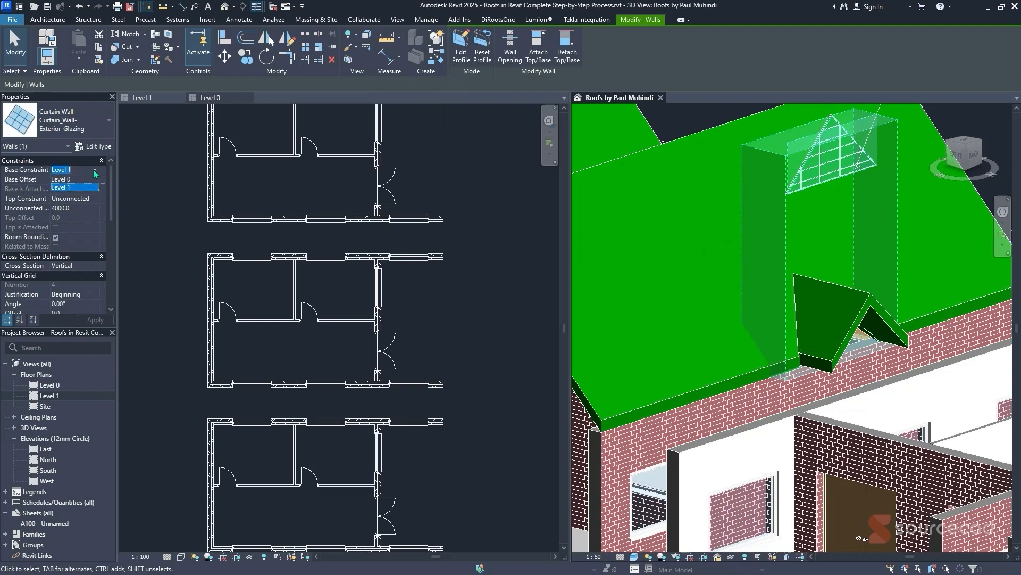
left_click(74, 179)
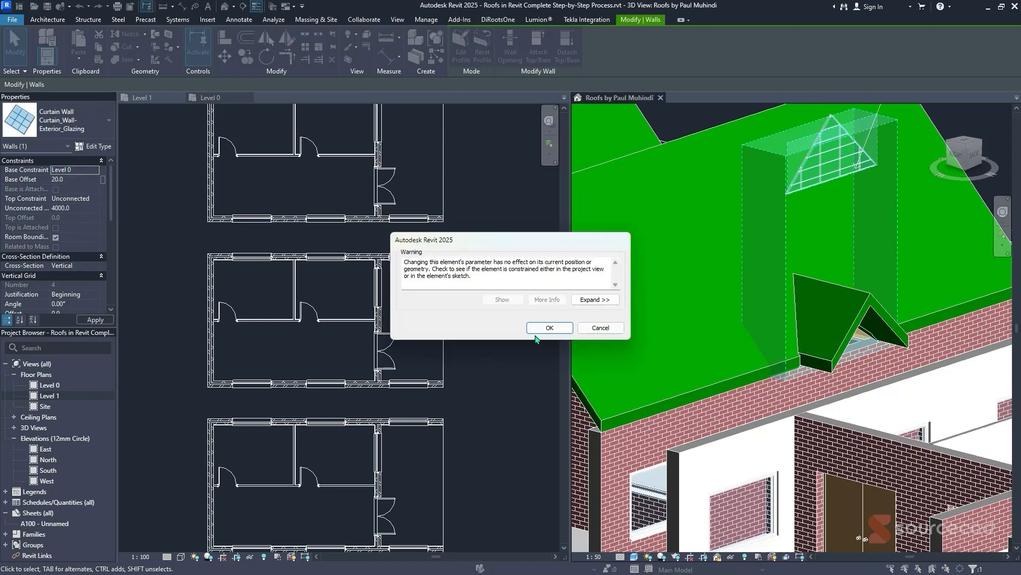
left_click(539, 331)
key("Escape")
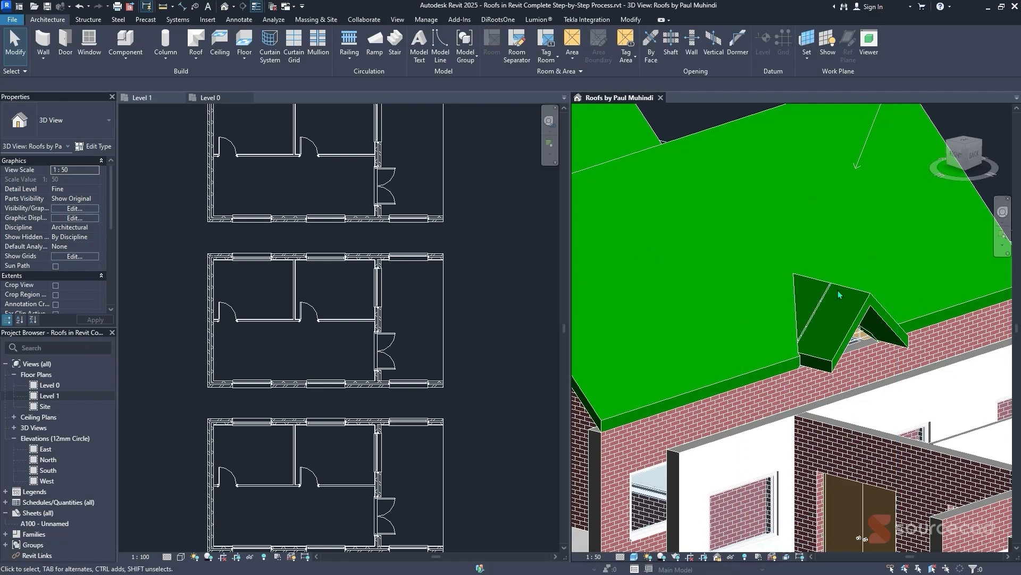
- Edit the dormer roof's footprint and move its sloped side boundary line outward, making the footprint about 2600 mm wide
scroll(798, 334, "down", 3)
middle_click_drag(876, 307, 811, 319)
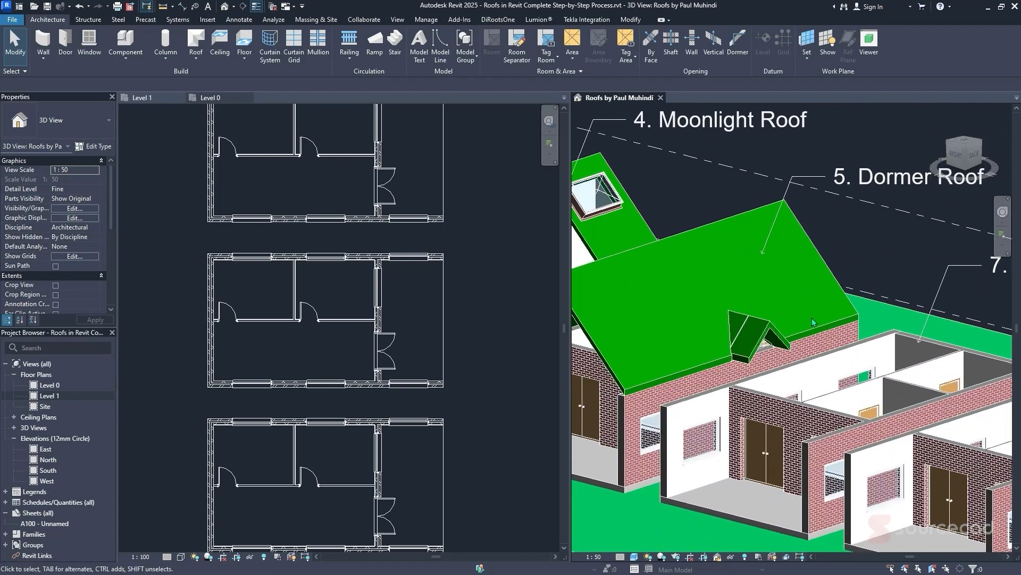
left_click(782, 341)
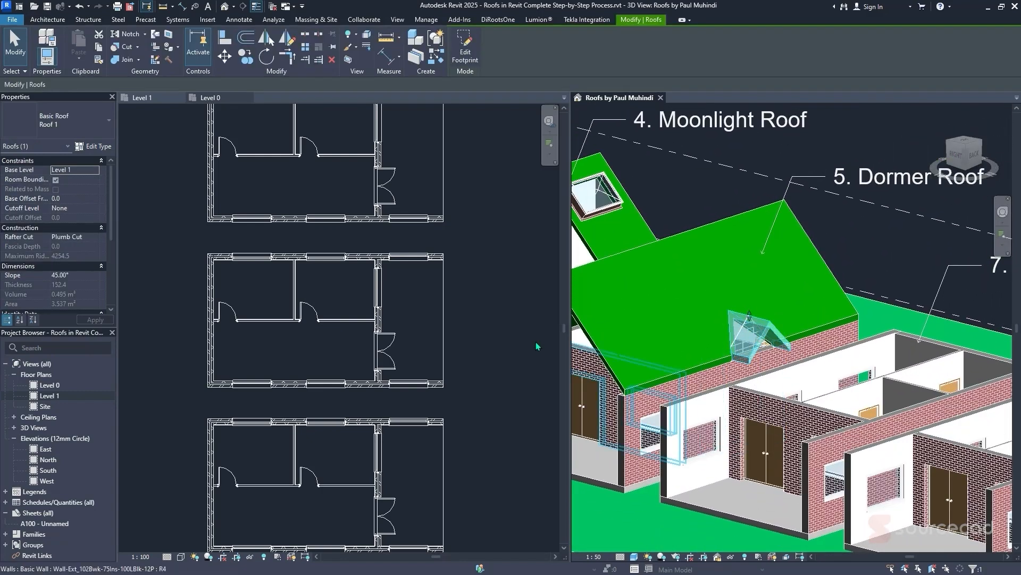
left_click(465, 49)
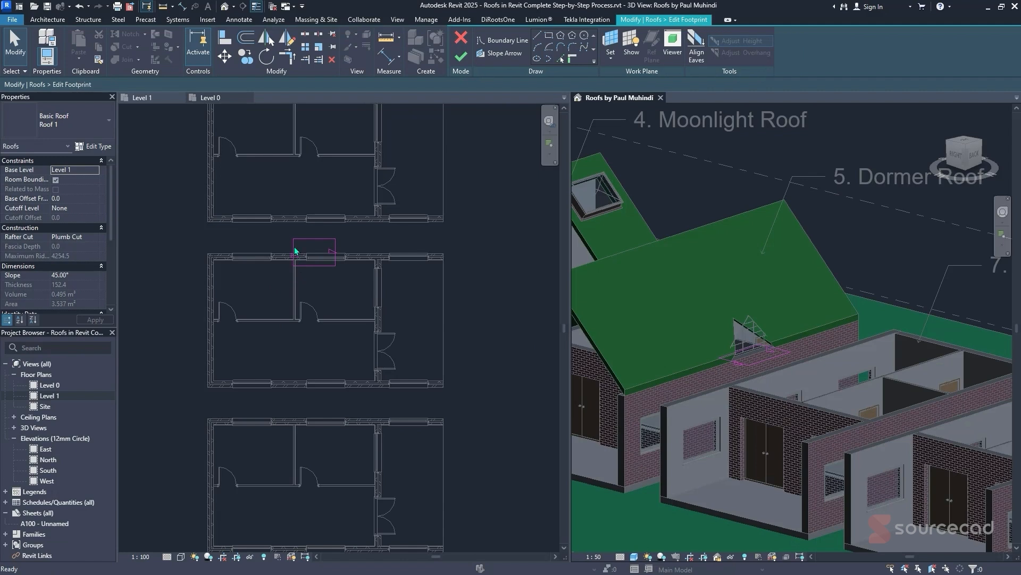
left_click(295, 251)
left_click(282, 252)
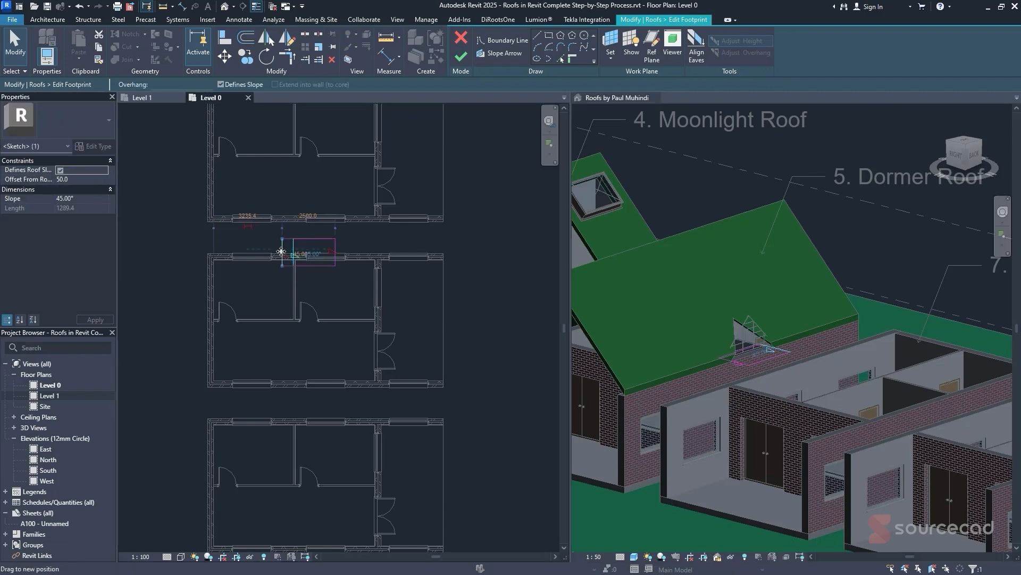
left_click_drag(281, 251, 335, 251)
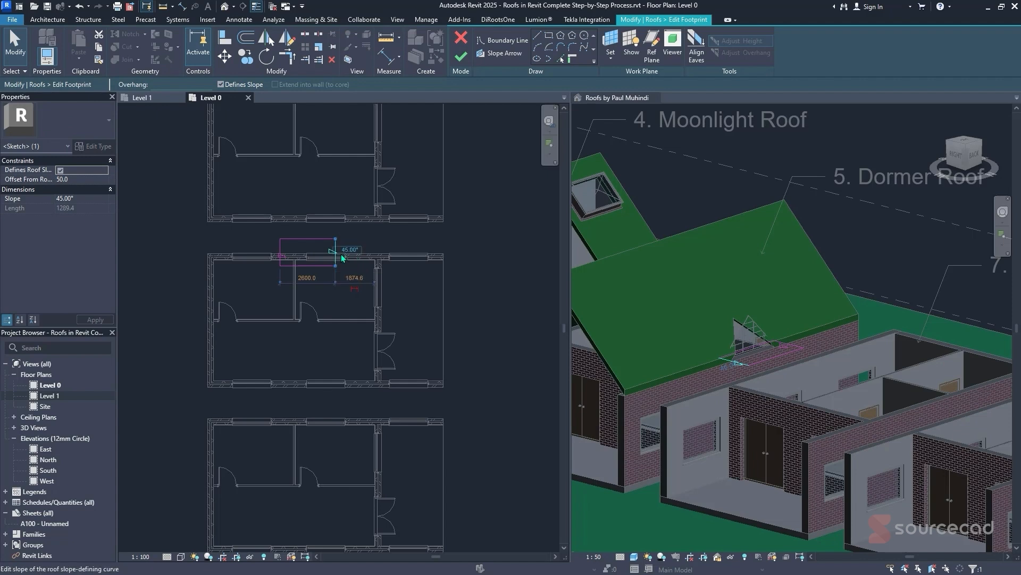
- Set the dormer footprint's width to 3000 mm, finish the footprint edit, and deselect the roof
left_click(307, 278)
type("3000")
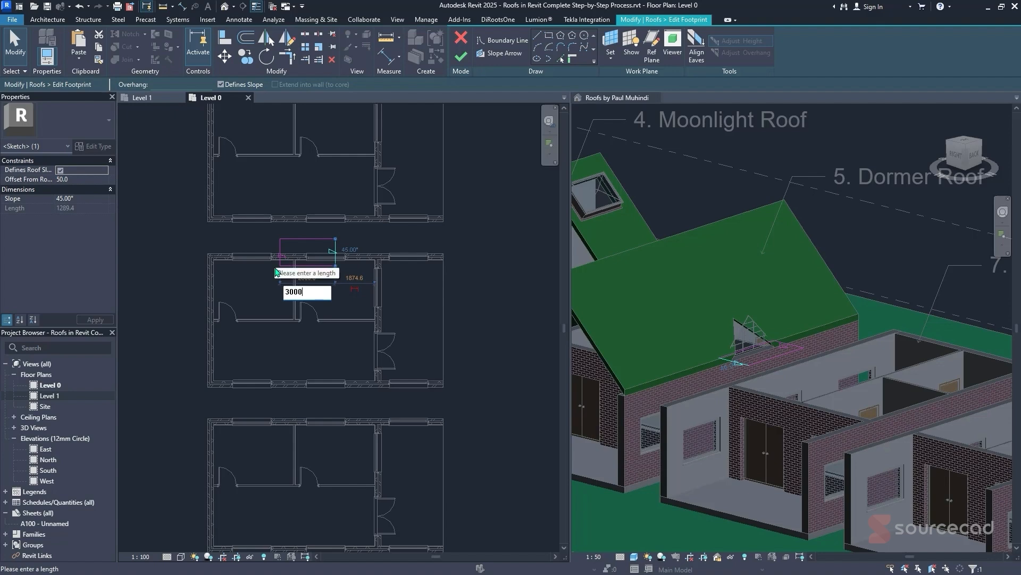
key("Return")
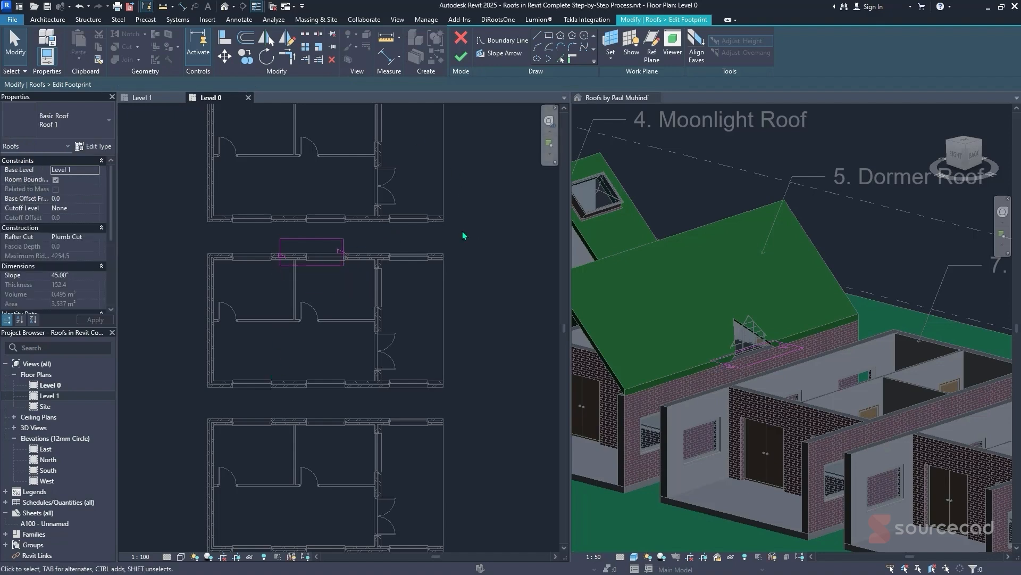
left_click(461, 56)
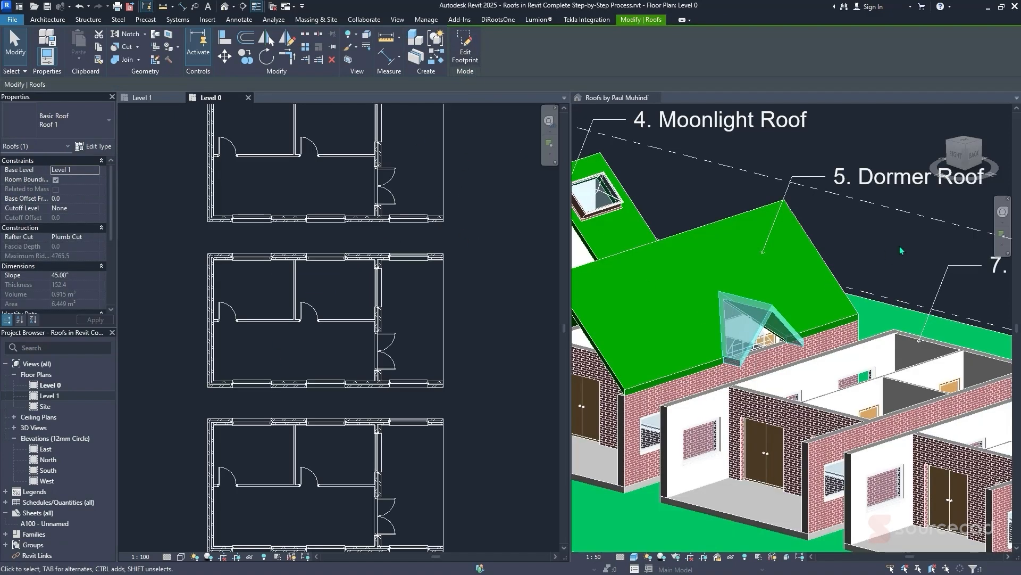
left_click(851, 247)
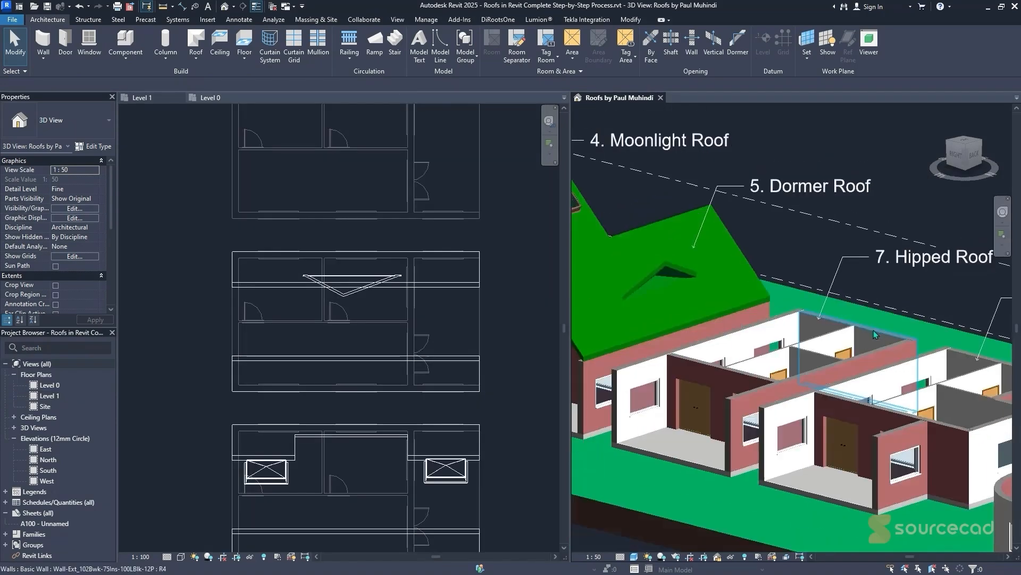
- On Level 1, create a footprint roof over the Hipped Roof building from a rectangle offset 600 mm outward with all edges defining slope
middle_click_drag(878, 341, 828, 332)
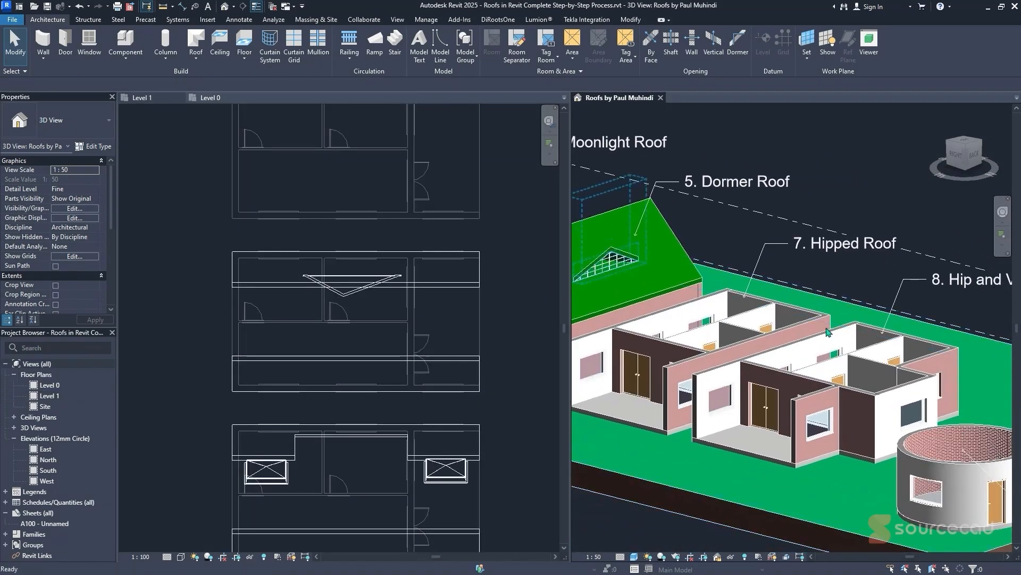
left_click(471, 320)
middle_click_drag(472, 319, 447, 318)
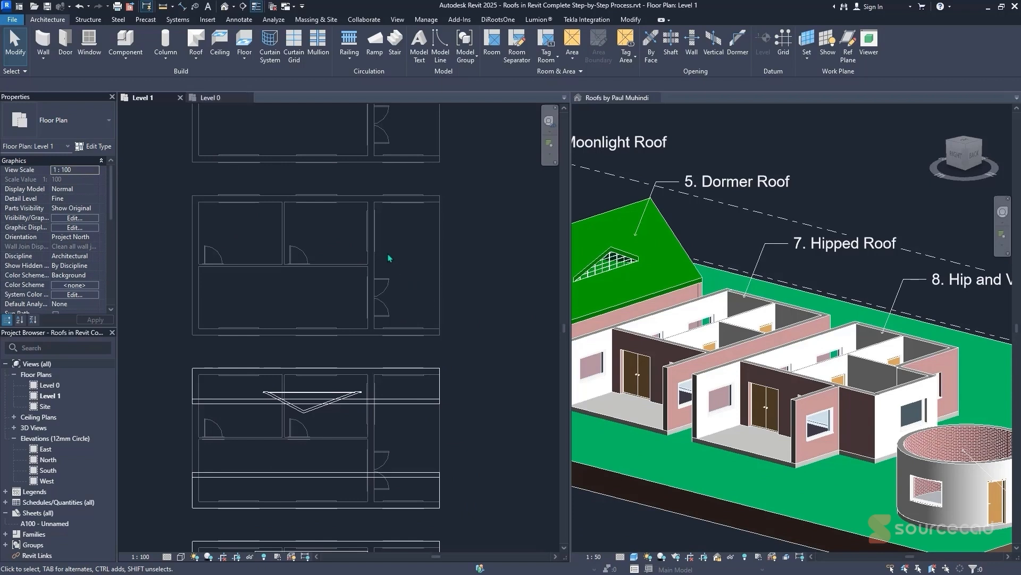
left_click(196, 59)
left_click(223, 101)
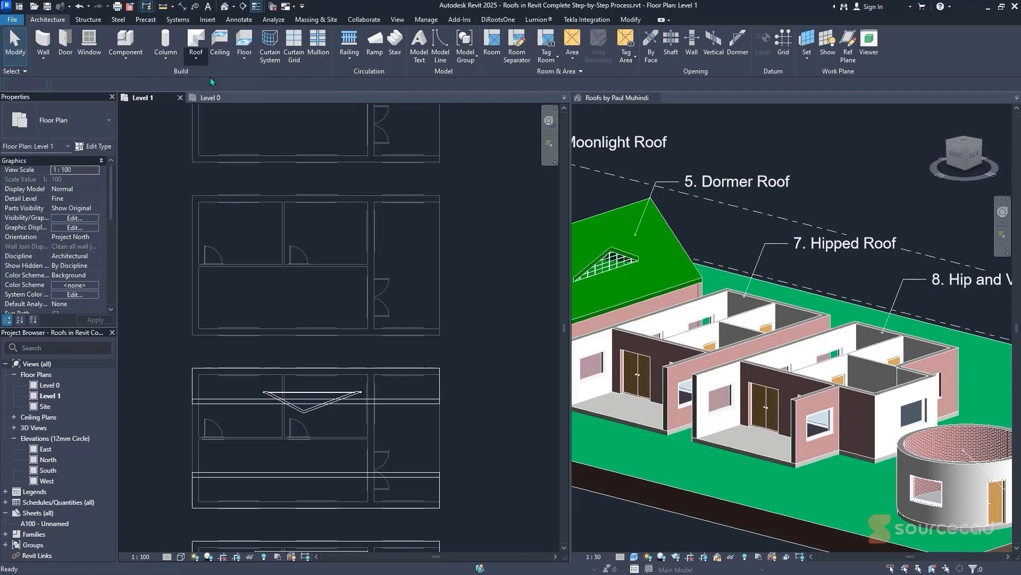
left_click(536, 35)
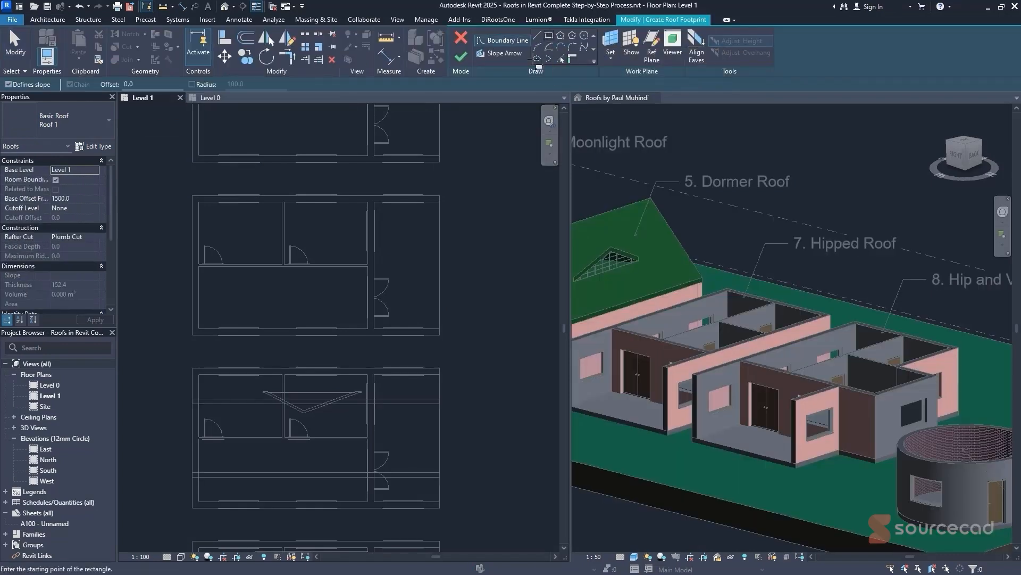
left_click(198, 195)
left_click(441, 194)
left_click(439, 334)
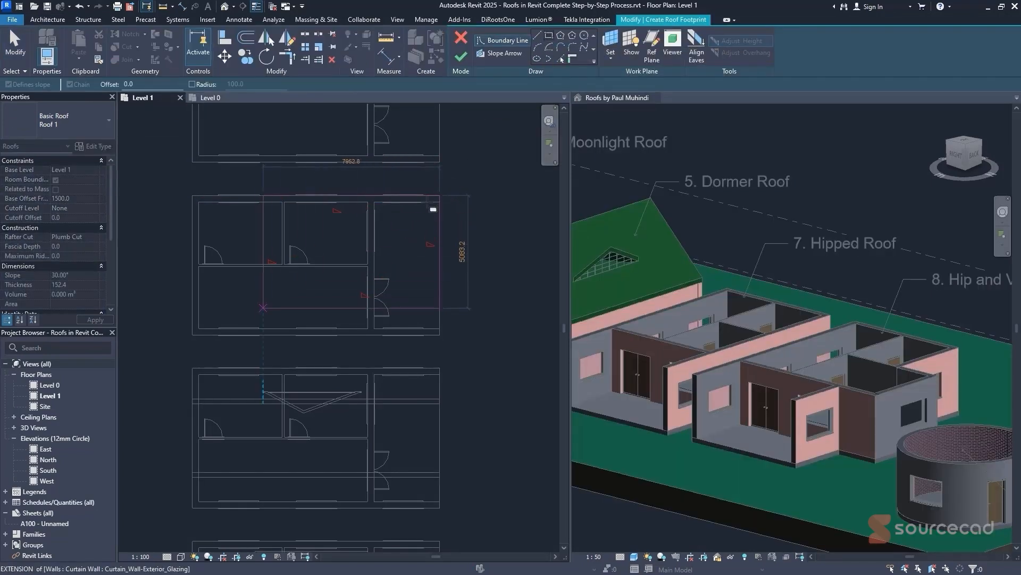
left_click(198, 341)
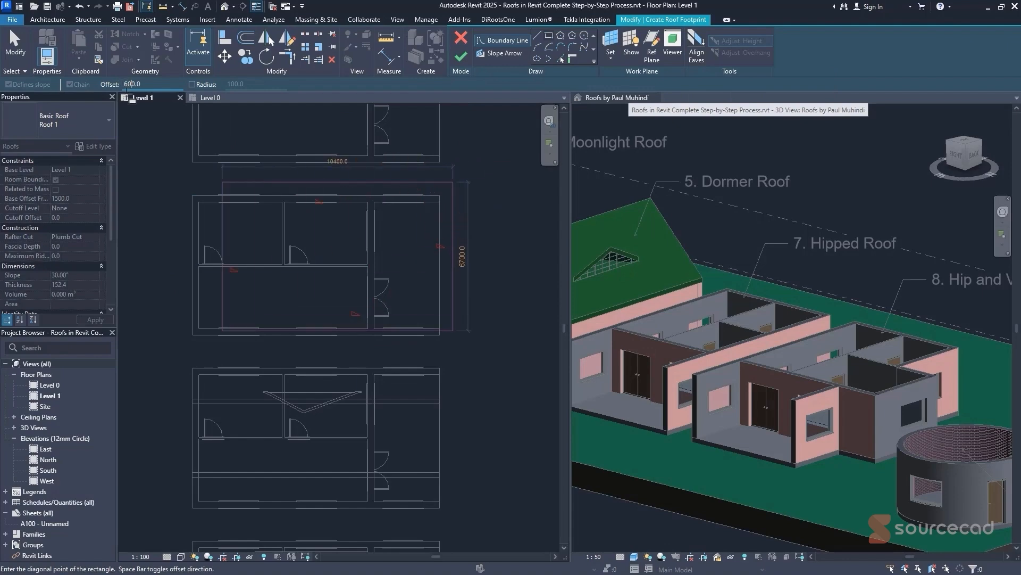
left_click(180, 347)
key("Escape")
key("Escape")
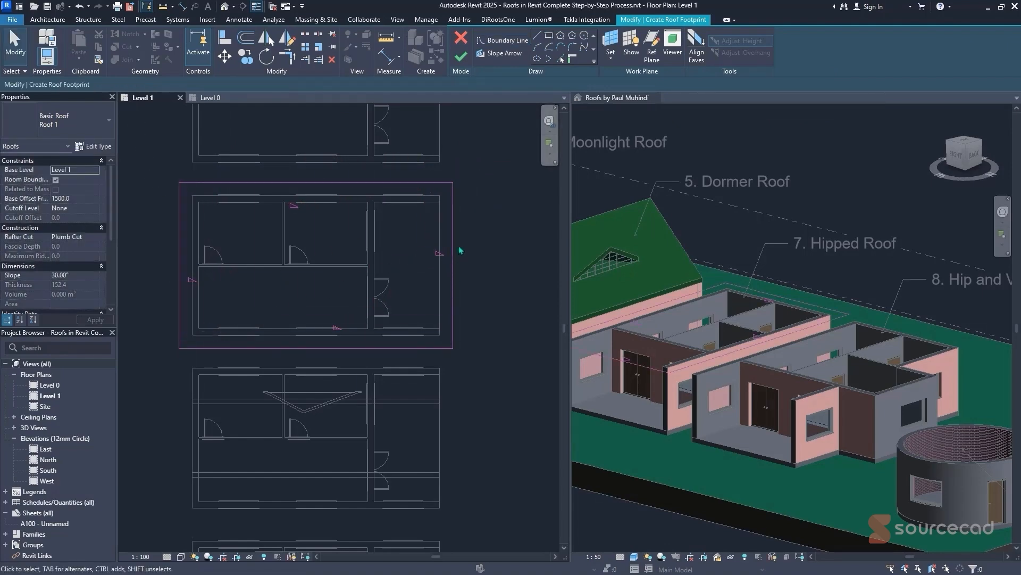
left_click(461, 56)
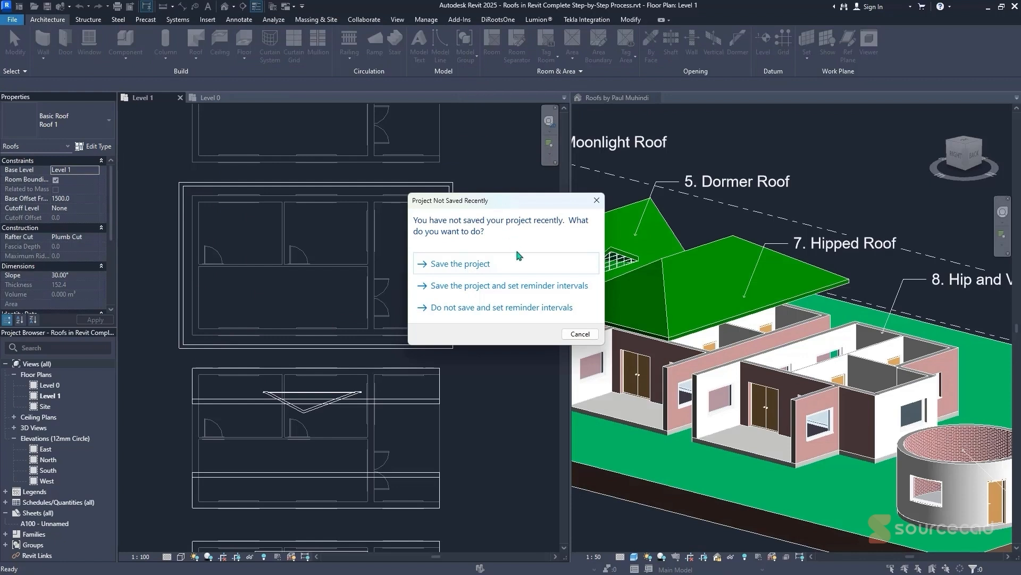
- Save the project at the reminder, set the hipped roof's base offset from Level 1 to 0, and deselect it
left_click(524, 273)
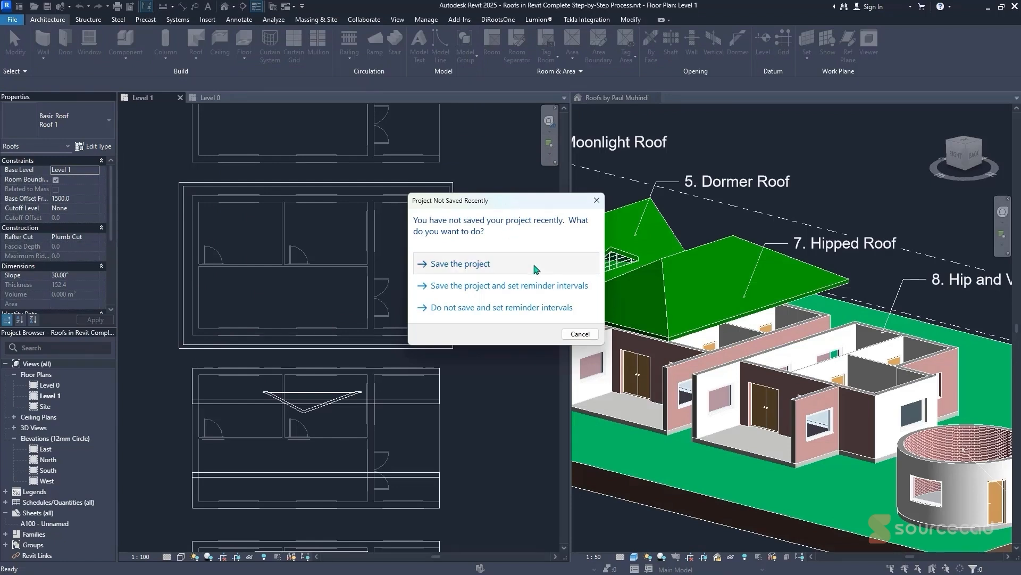
left_click(678, 257)
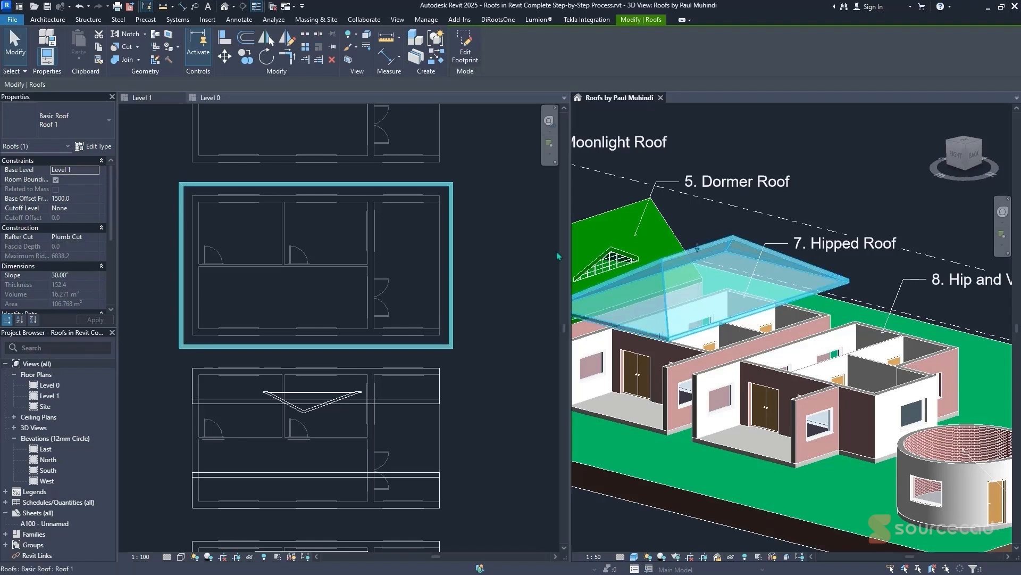
left_click(82, 199)
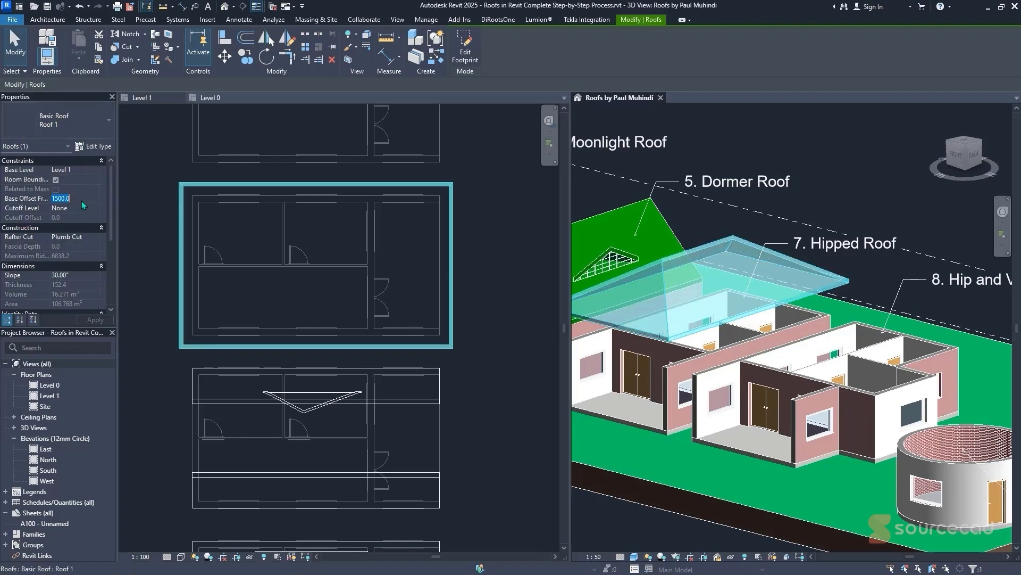
type("0")
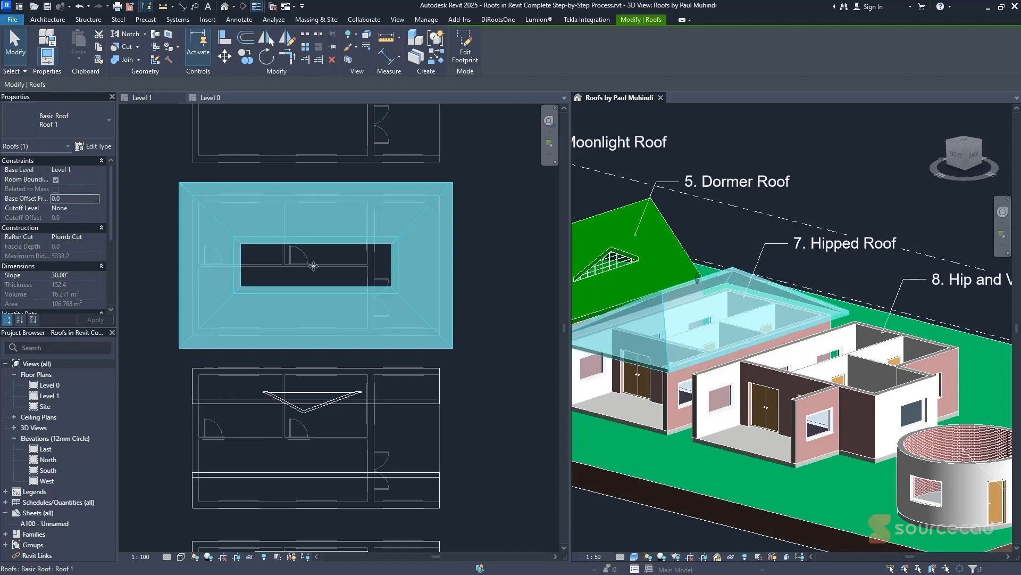
left_click(485, 243)
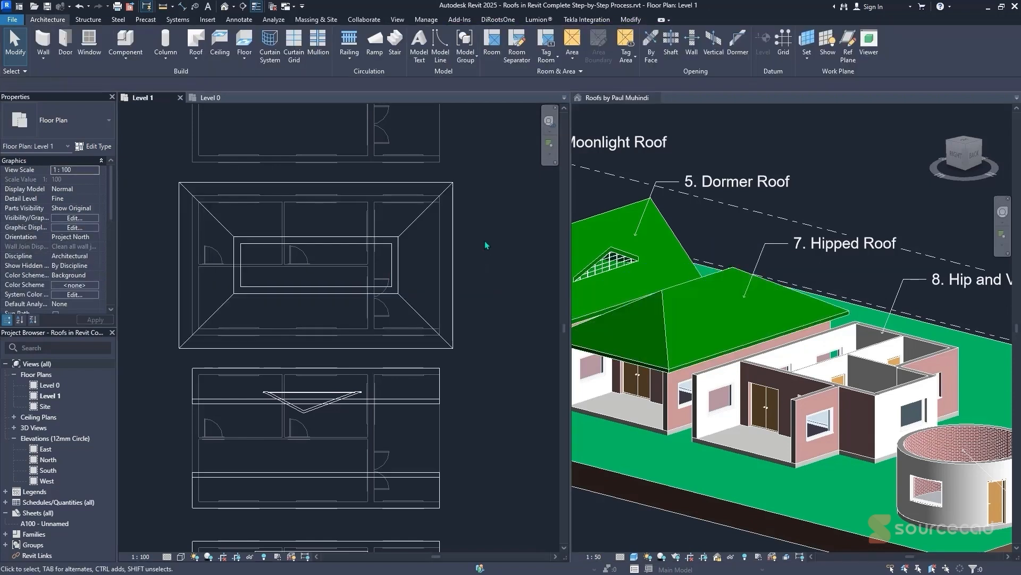
- In the Level 0 plan, select the whole Hipped Roof building and filter the selection down to walls only
left_click(213, 98)
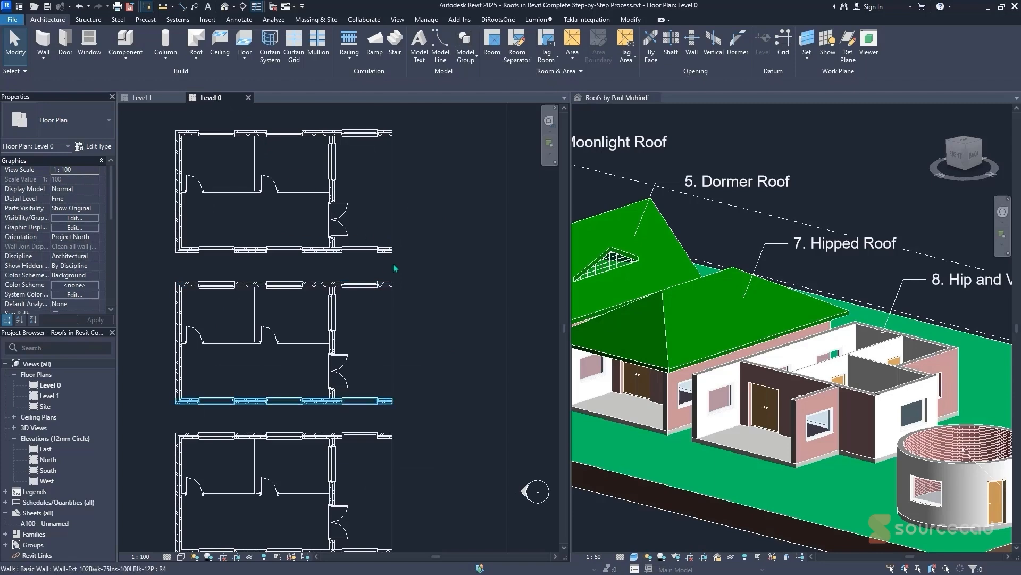
left_click(375, 281)
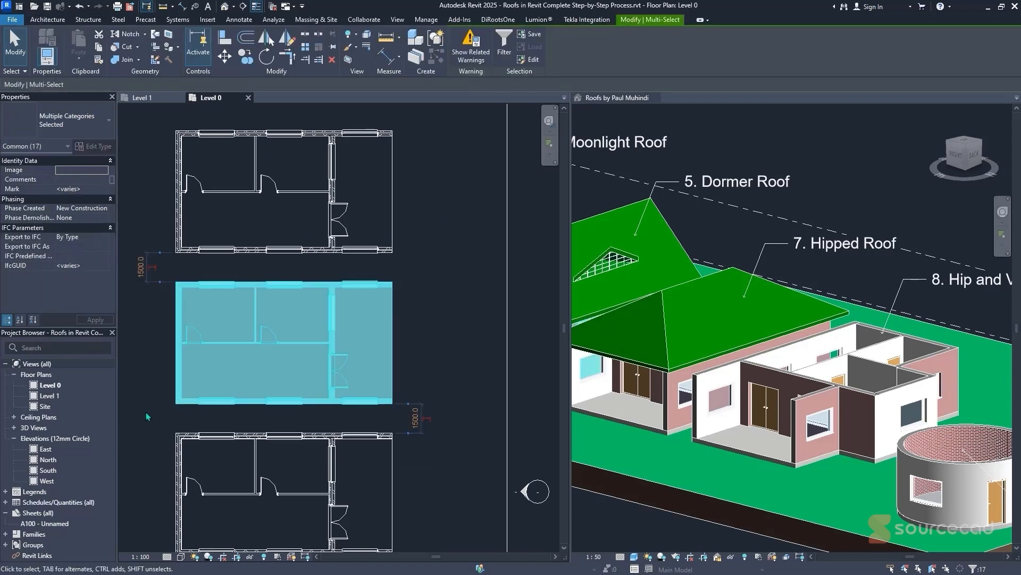
key("Escape")
scroll(147, 417, "up", 5, "ctrl")
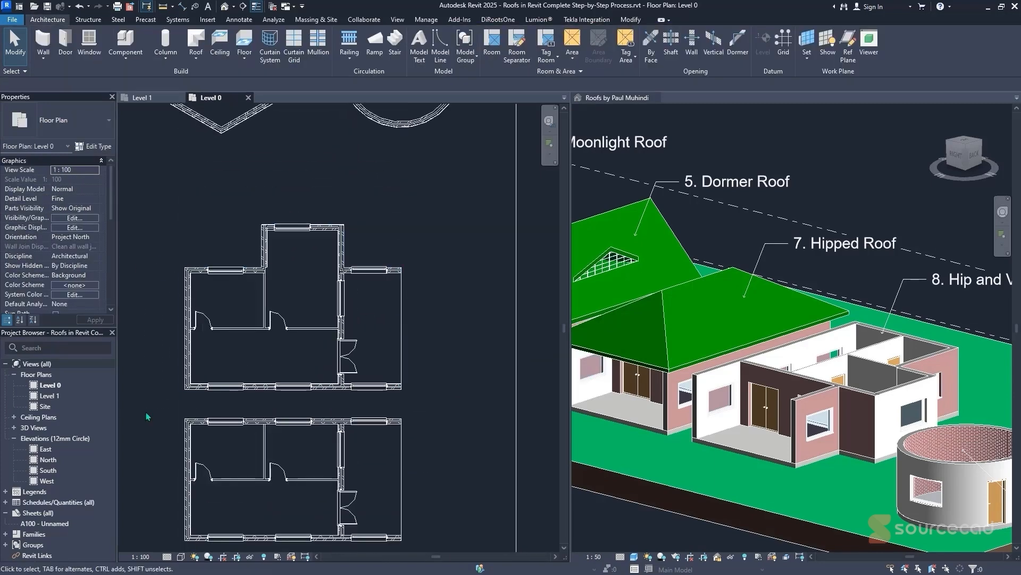
scroll(147, 416, "down", 5, "ctrl")
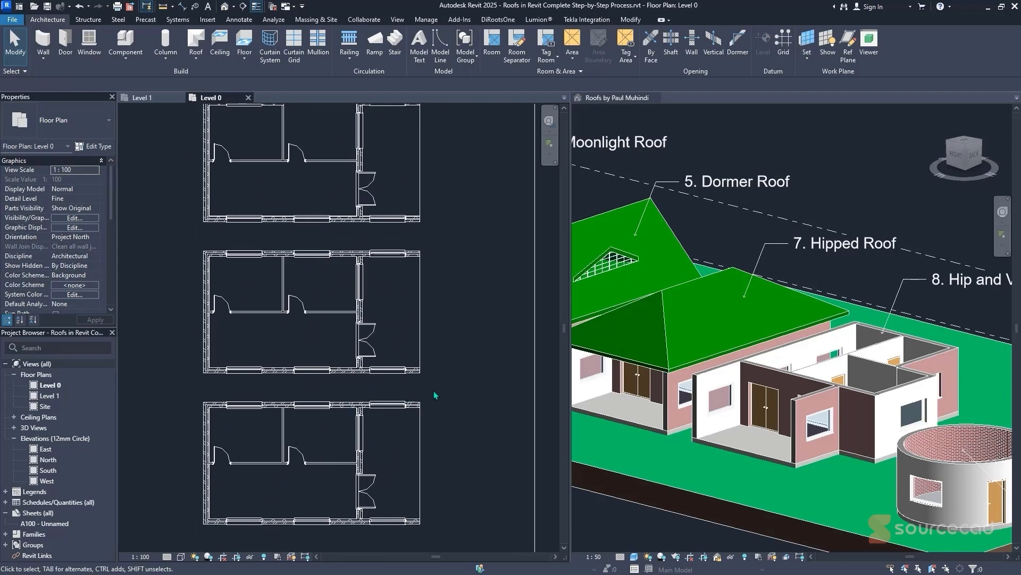
left_click_drag(451, 239, 196, 379)
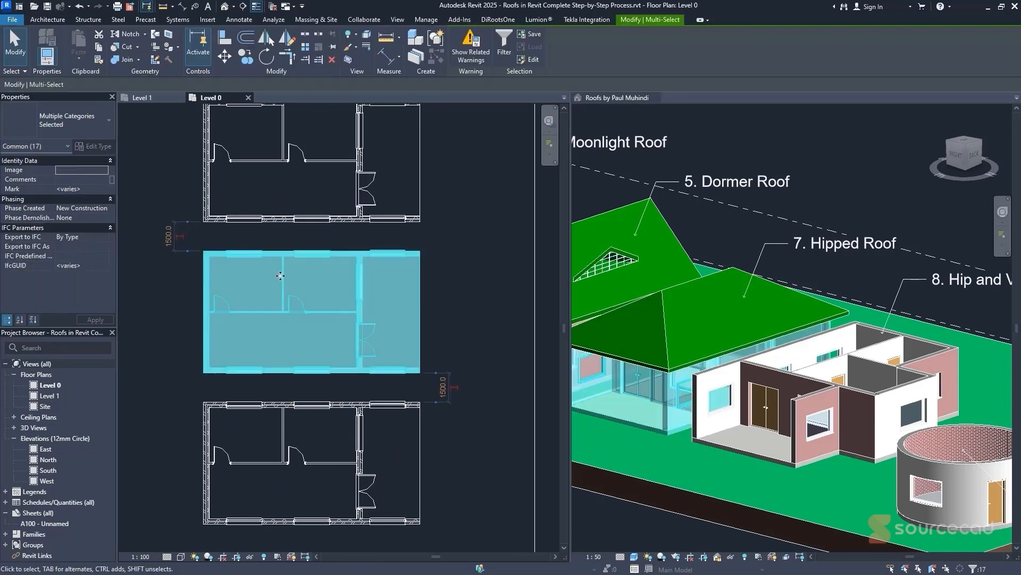
left_click(504, 45)
left_click(579, 240)
left_click(416, 240)
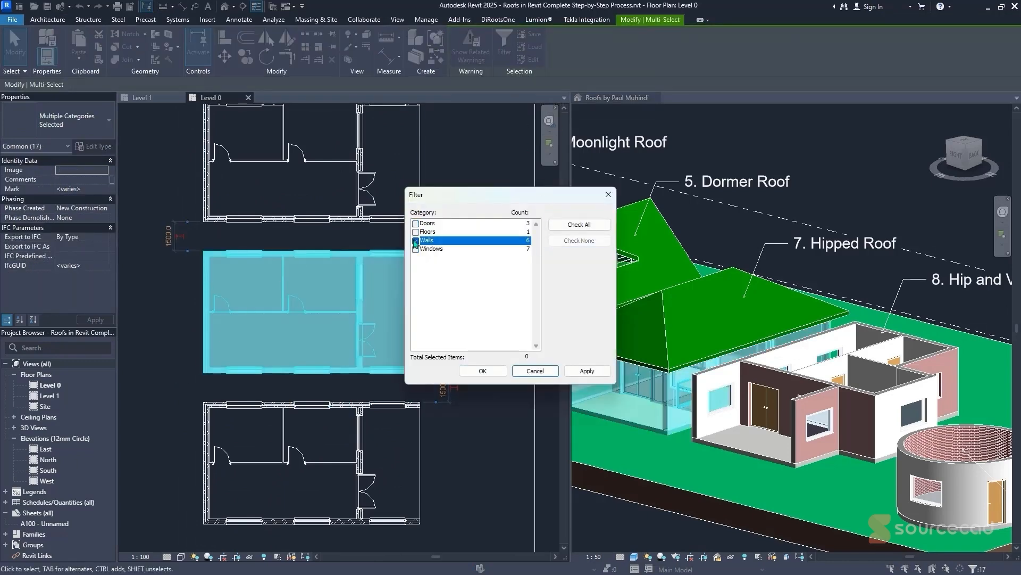
left_click(483, 370)
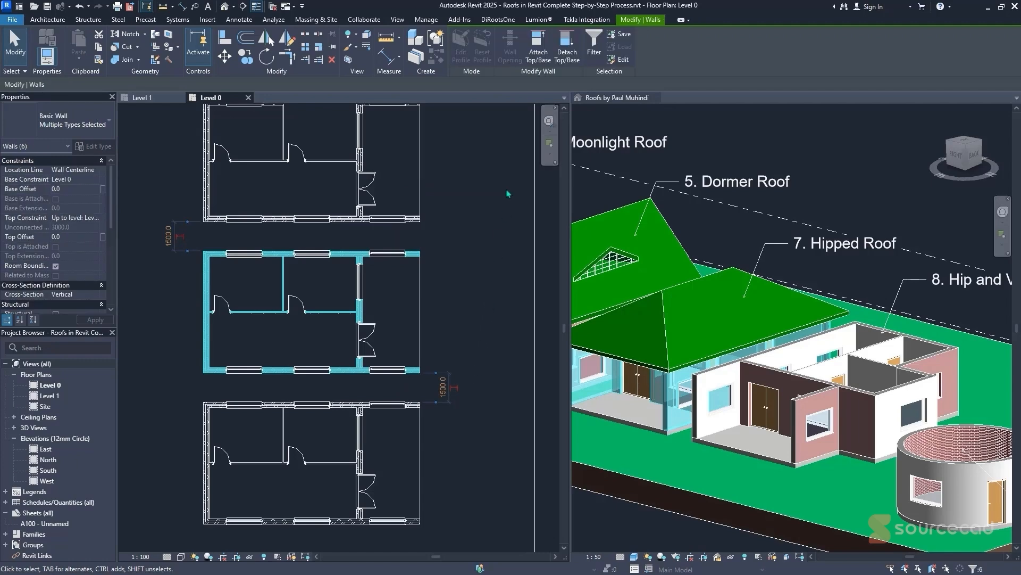
- Attach the tops of the selected walls to the hipped roof and clear the selection
left_click(536, 48)
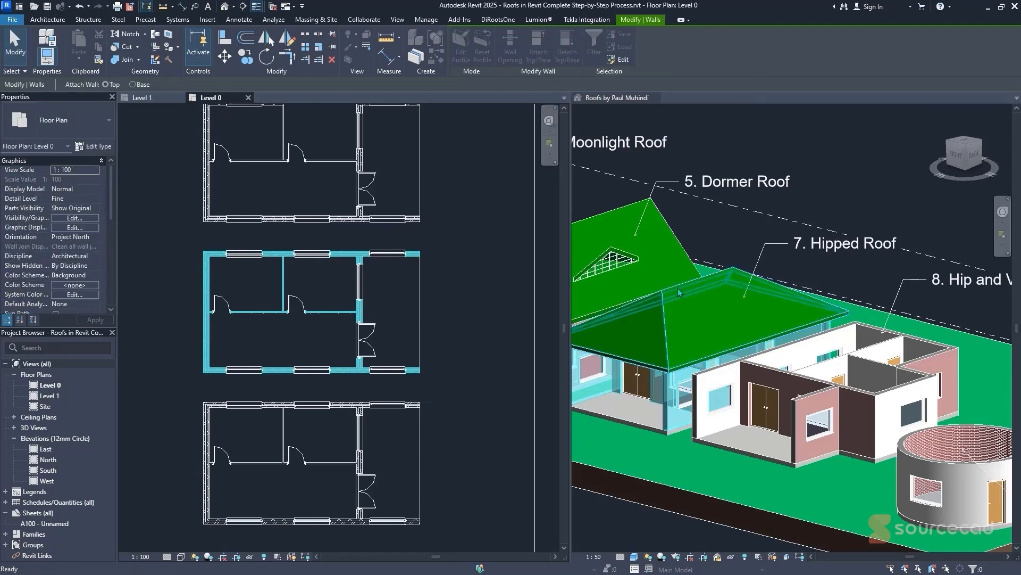
left_click(685, 286)
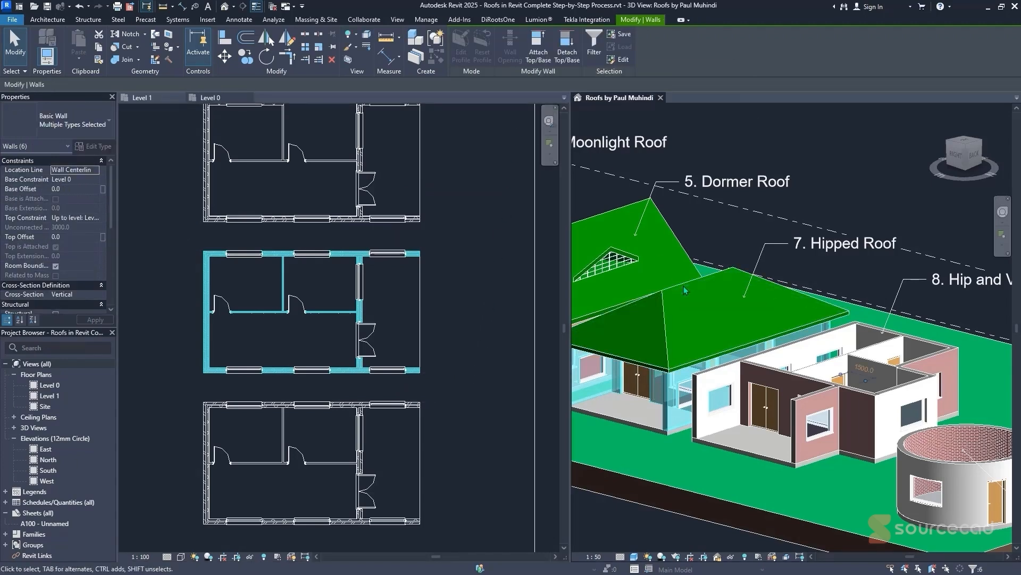
key("Escape")
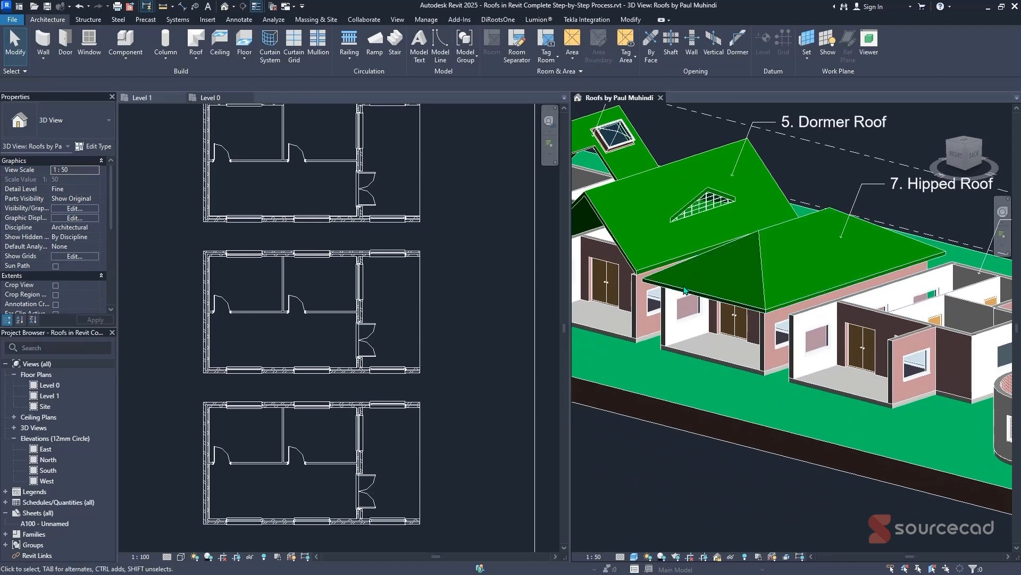
- In the Level 0 plan, start a footprint roof for the Hip and Valley Roof building and move it to Level 1
key("ctrl+Tab")
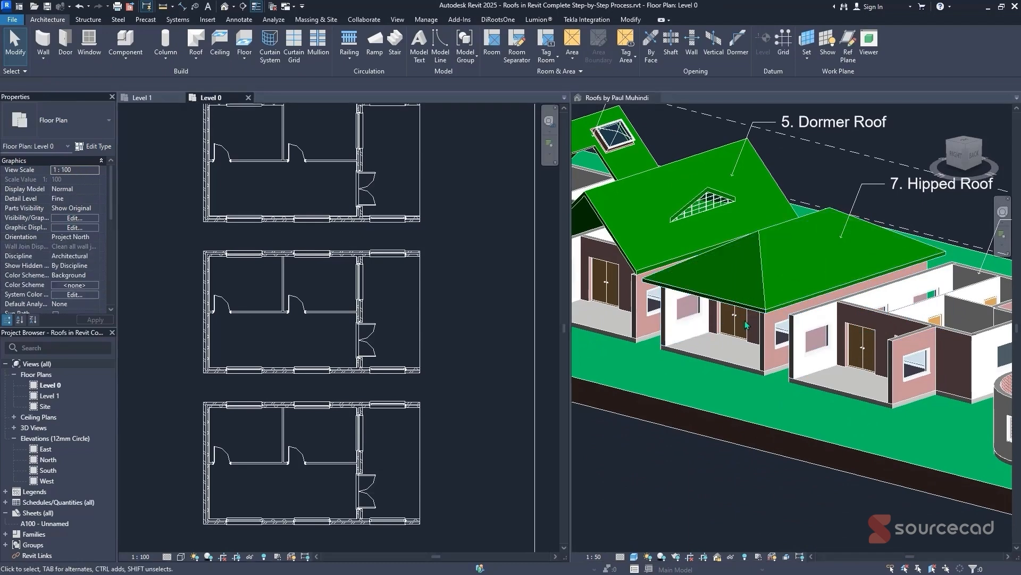
middle_click_drag(994, 323, 760, 283)
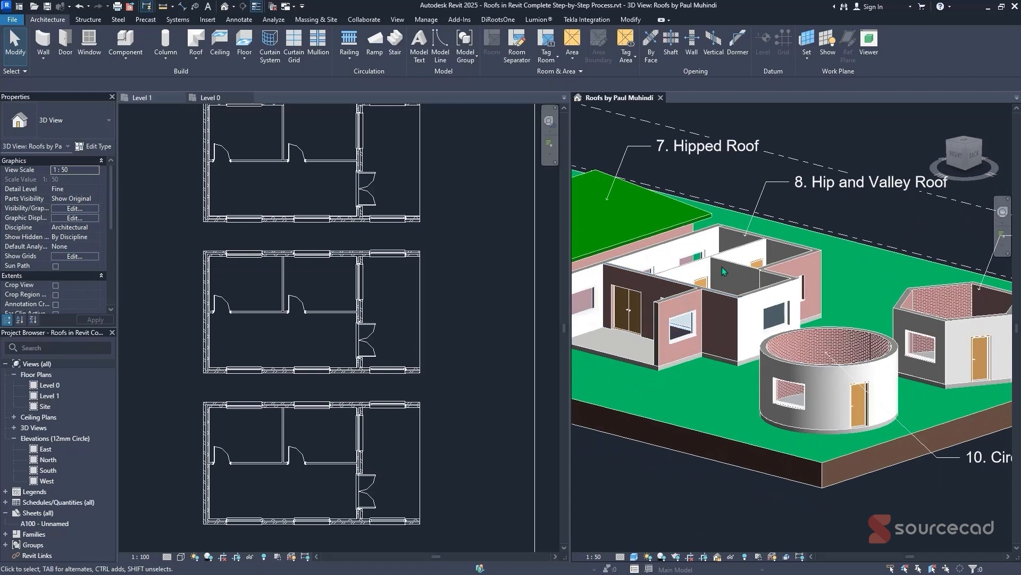
middle_click_drag(467, 213, 452, 345)
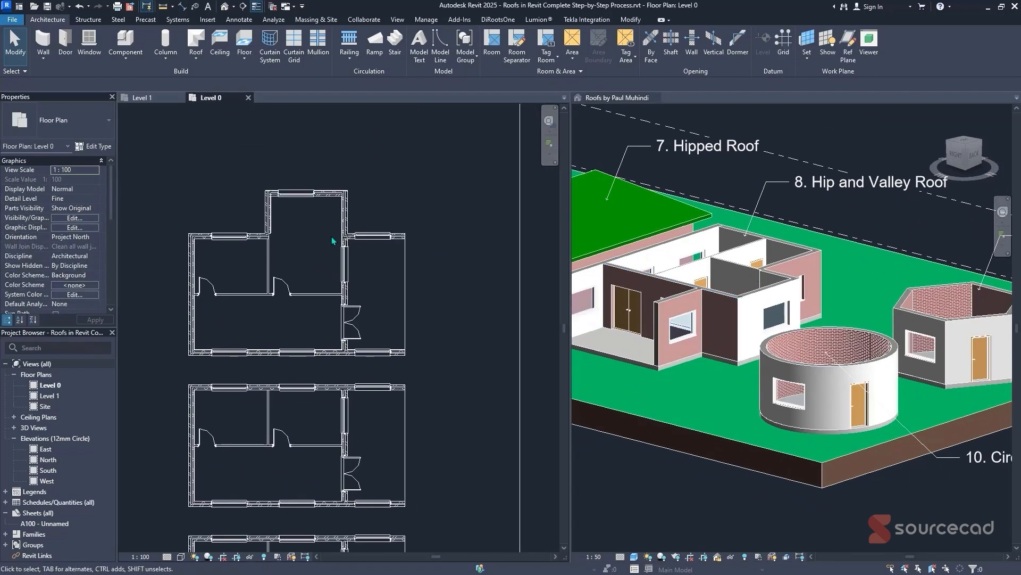
middle_click_drag(354, 236, 369, 226)
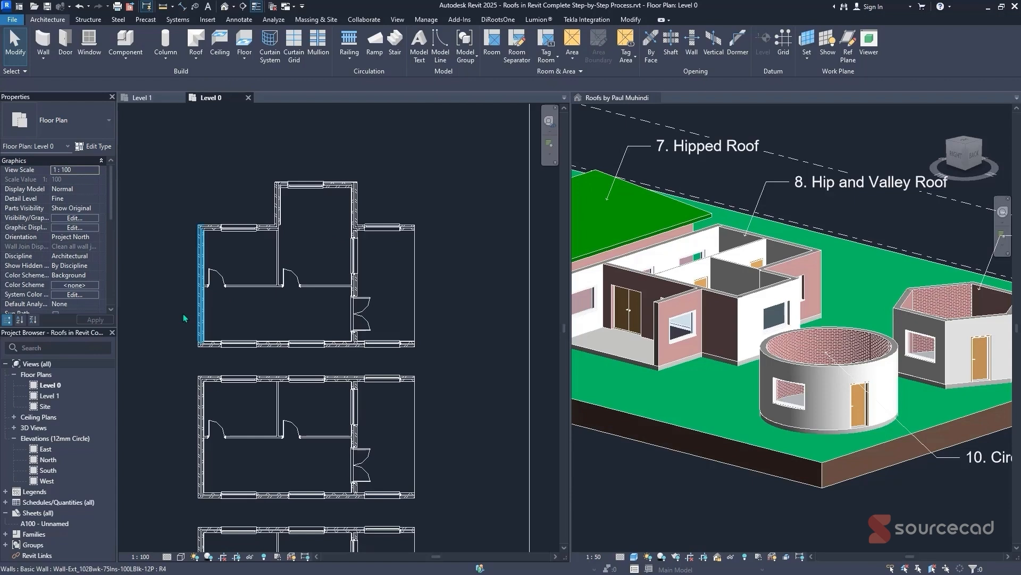
left_click(196, 39)
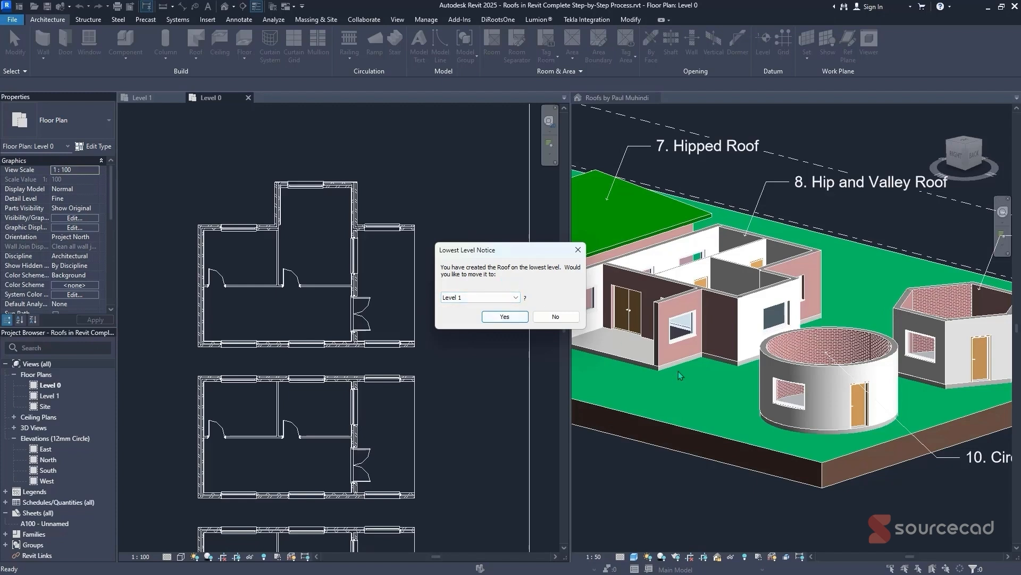
left_click(504, 318)
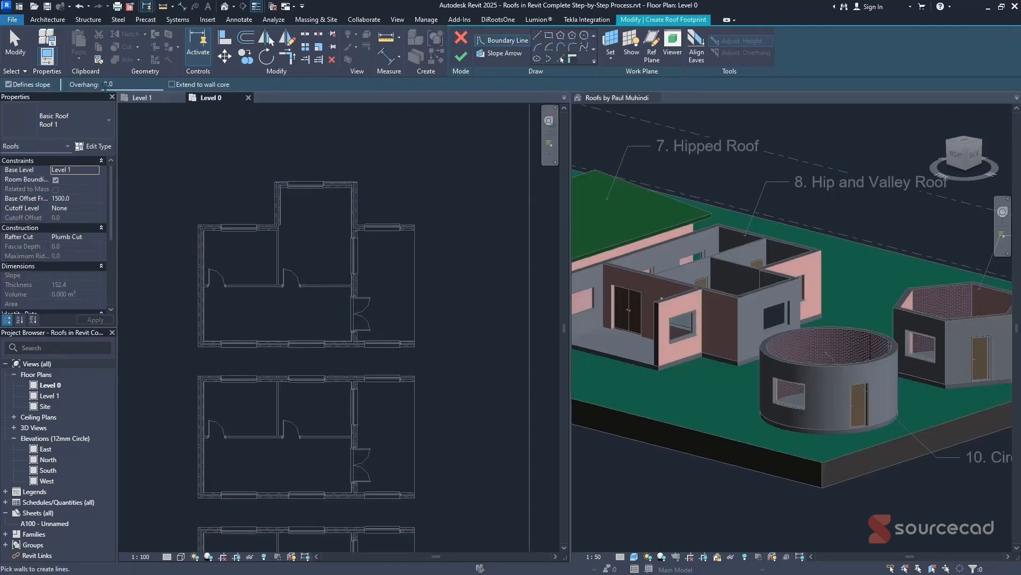
- Set the overhang to 600 mm and pick the exterior walls around the projecting wing and main rooms as roof boundary lines
type("600")
left_click(322, 187)
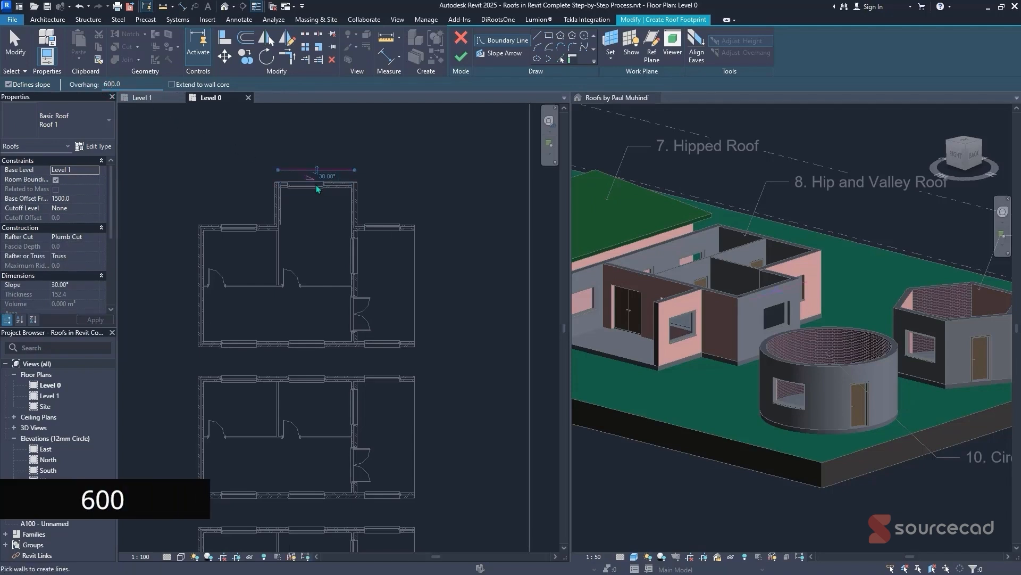
left_click(278, 210)
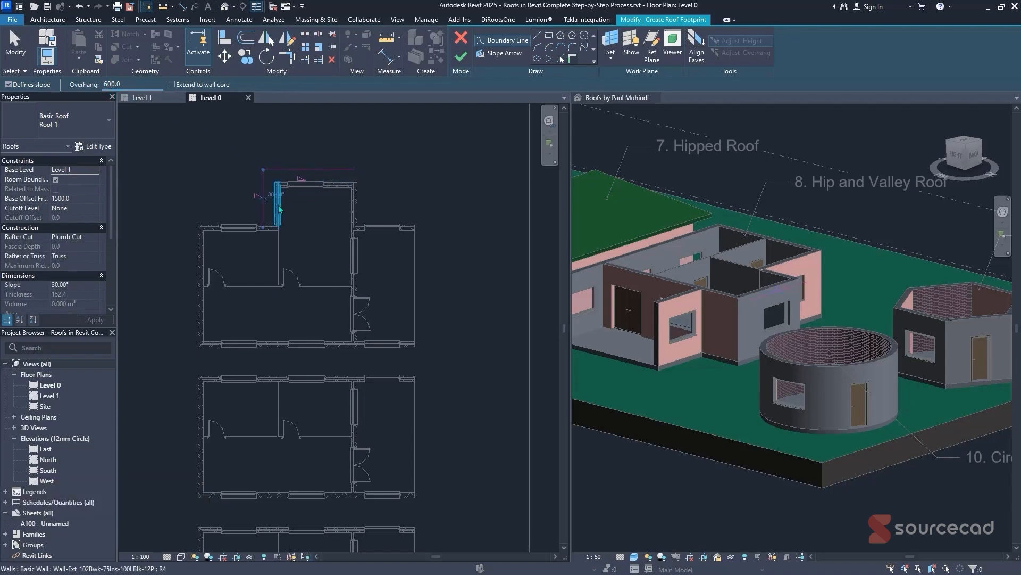
left_click(229, 228)
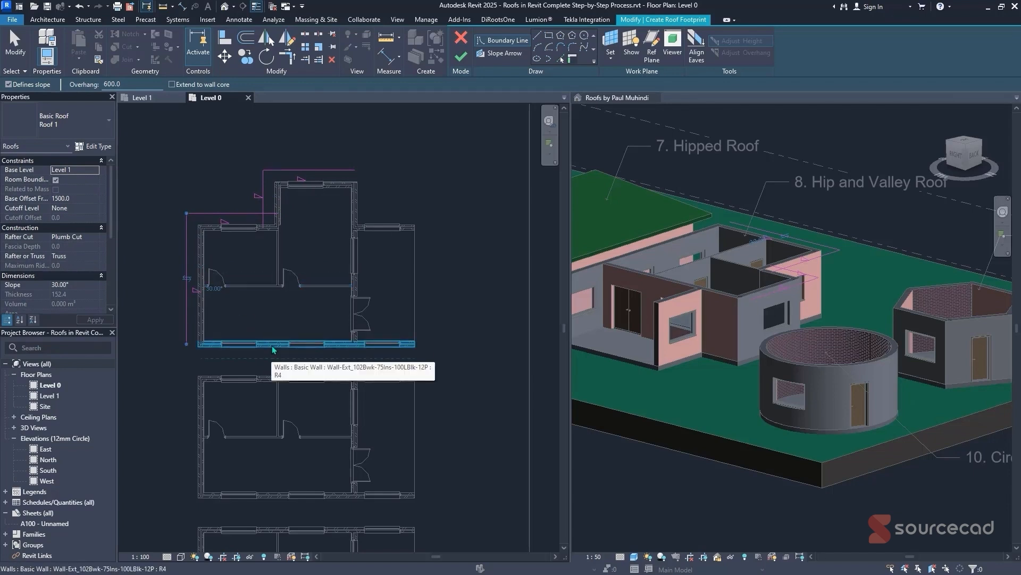
left_click(274, 349)
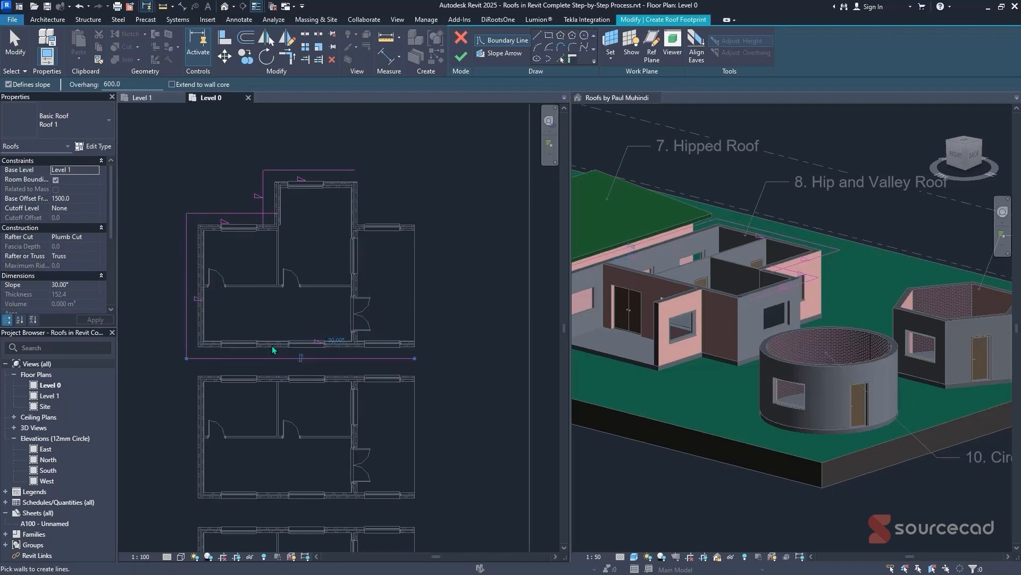
left_click(357, 198)
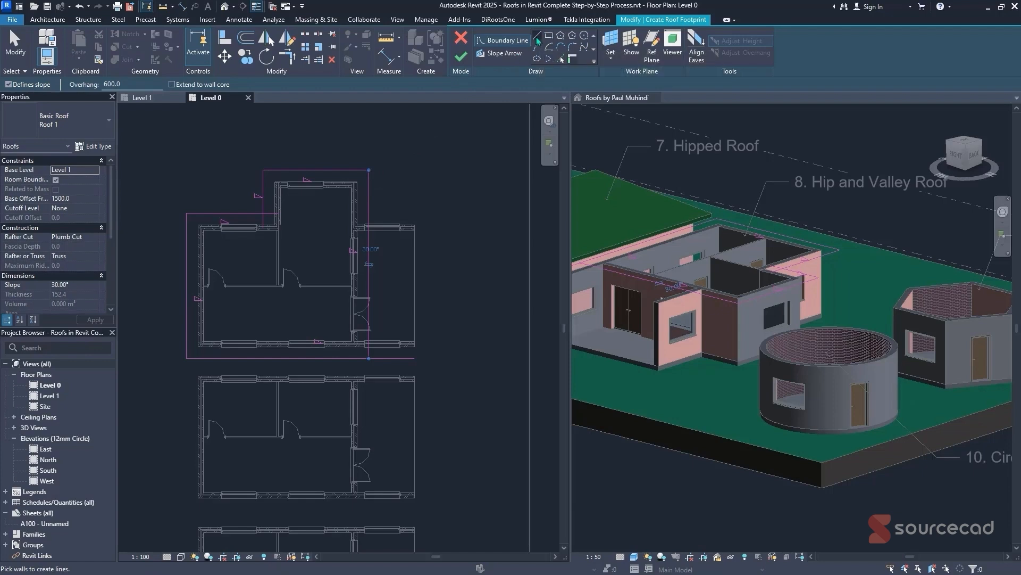
- Draw a boundary line offset 600 mm outward along the porch floor's open edge and add one from the porch's wall beside the wing
left_click(537, 40)
left_click(415, 224)
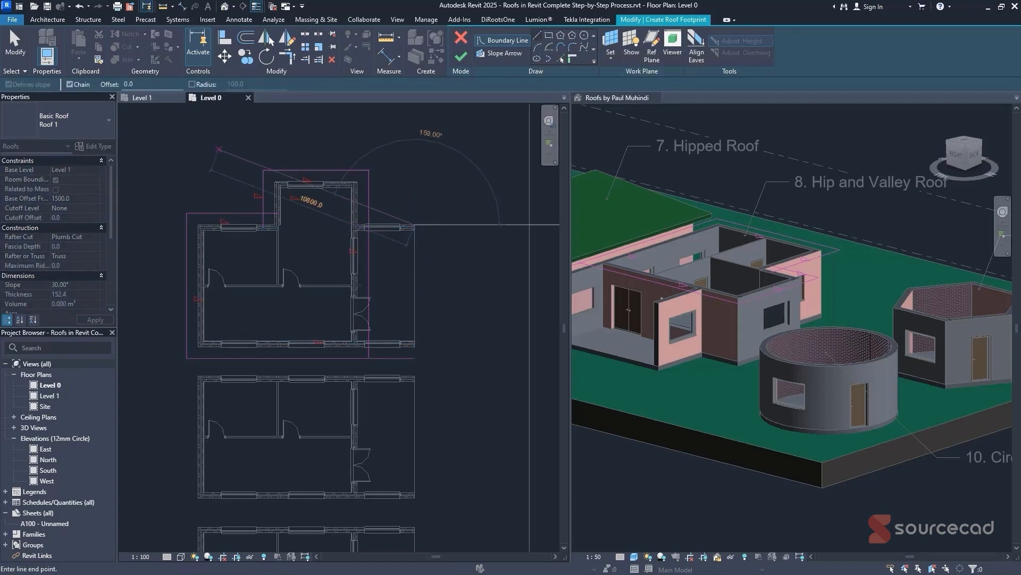
double_click(127, 84)
type("600")
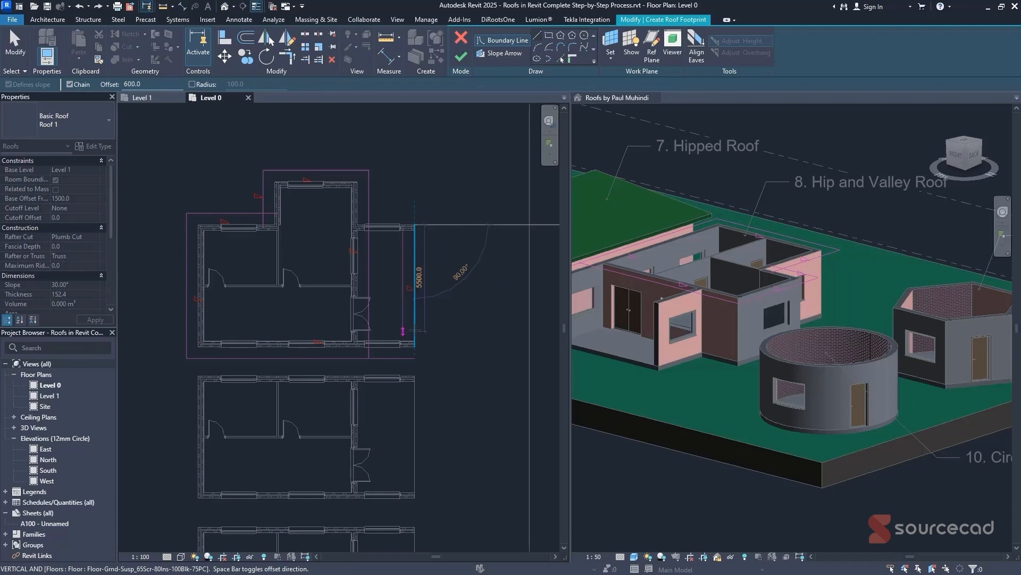
key("space")
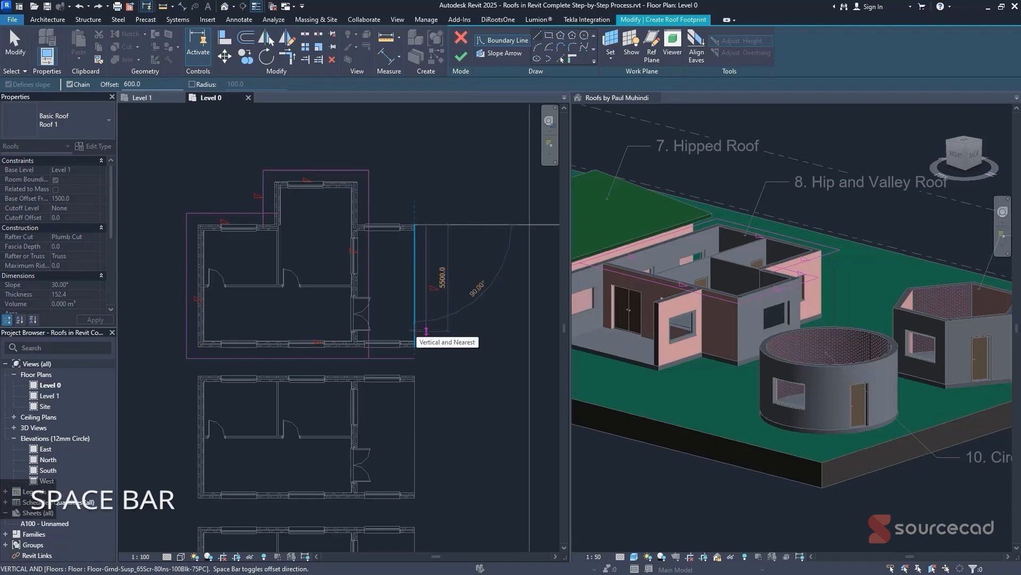
left_click(427, 357)
key("Escape")
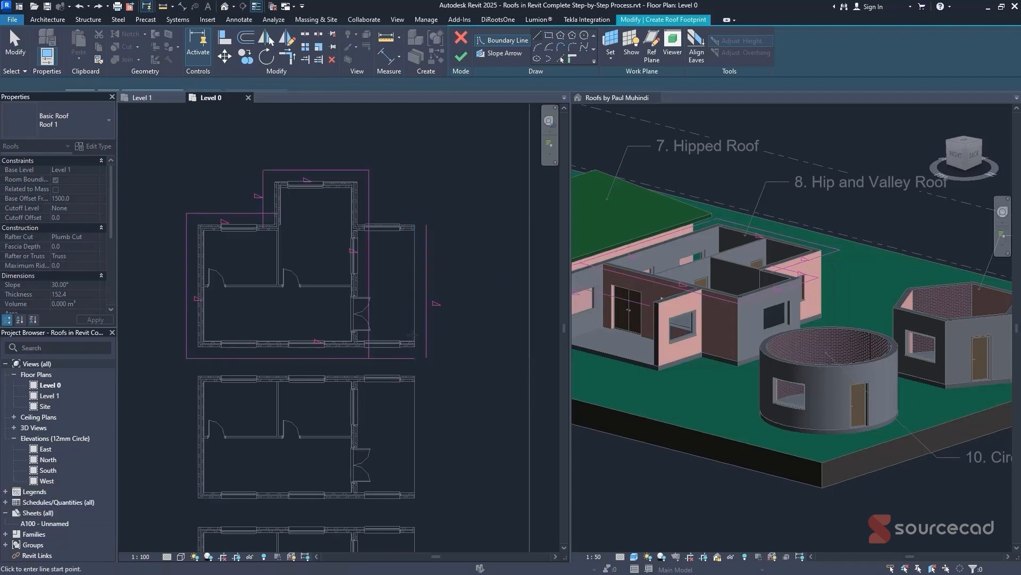
key("Escape")
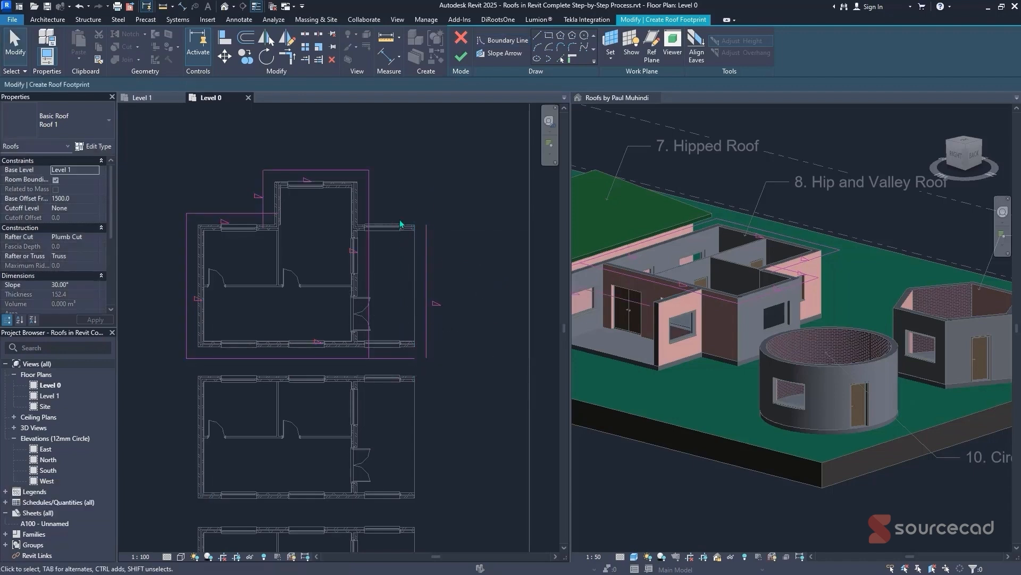
left_click(503, 39)
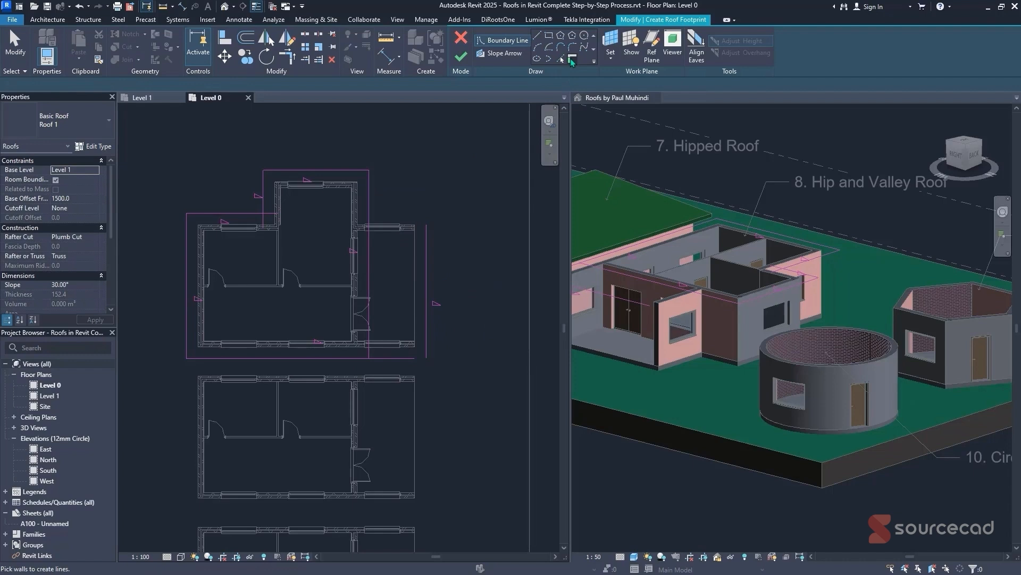
left_click(417, 215)
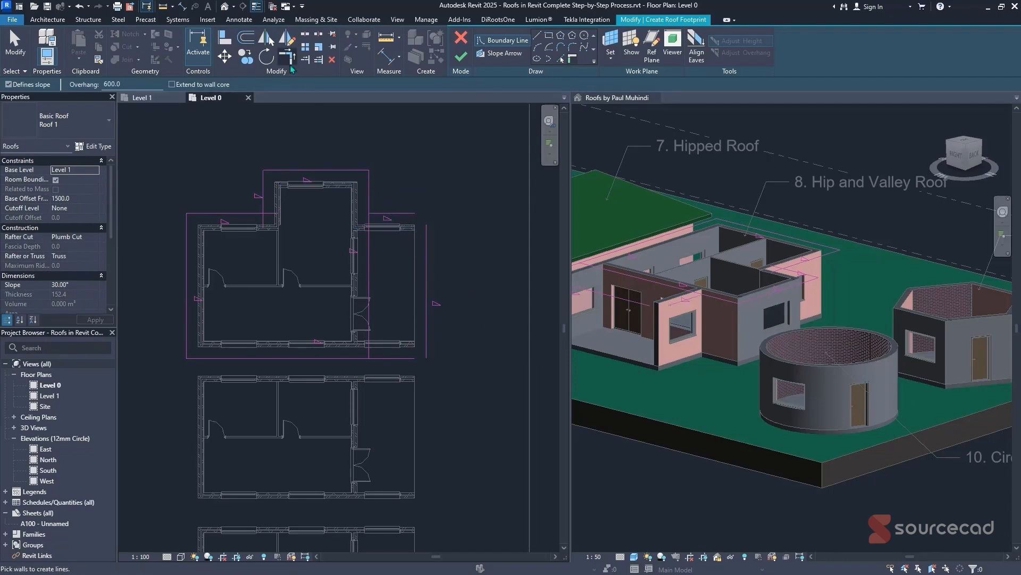
- Trim and extend the porch-side boundary lines into closed corners at the projecting wing and the open floor edge
left_click(288, 56)
left_click(369, 183)
left_click(380, 212)
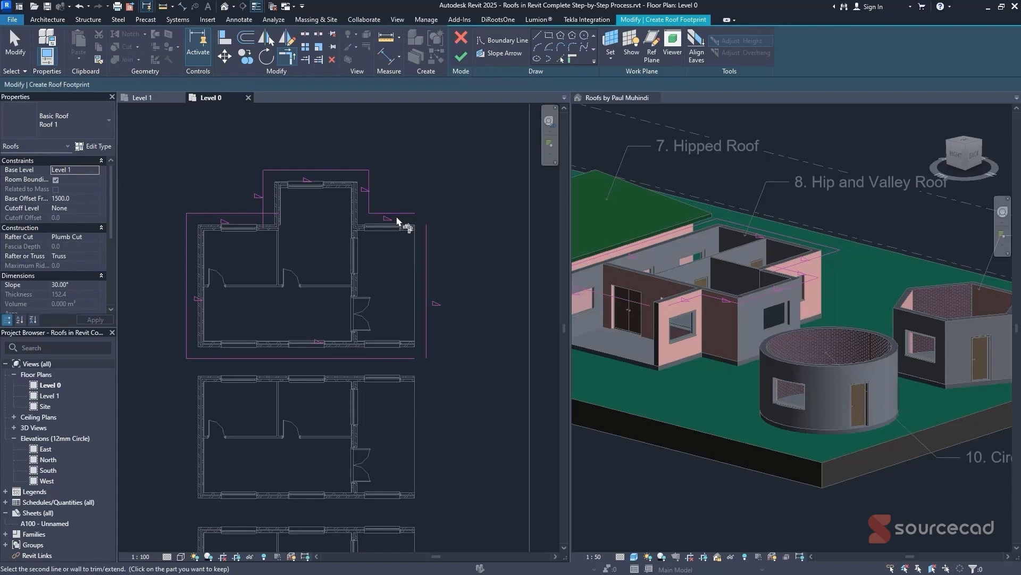
left_click(428, 250)
left_click(388, 358)
key("Escape")
key("Escape")
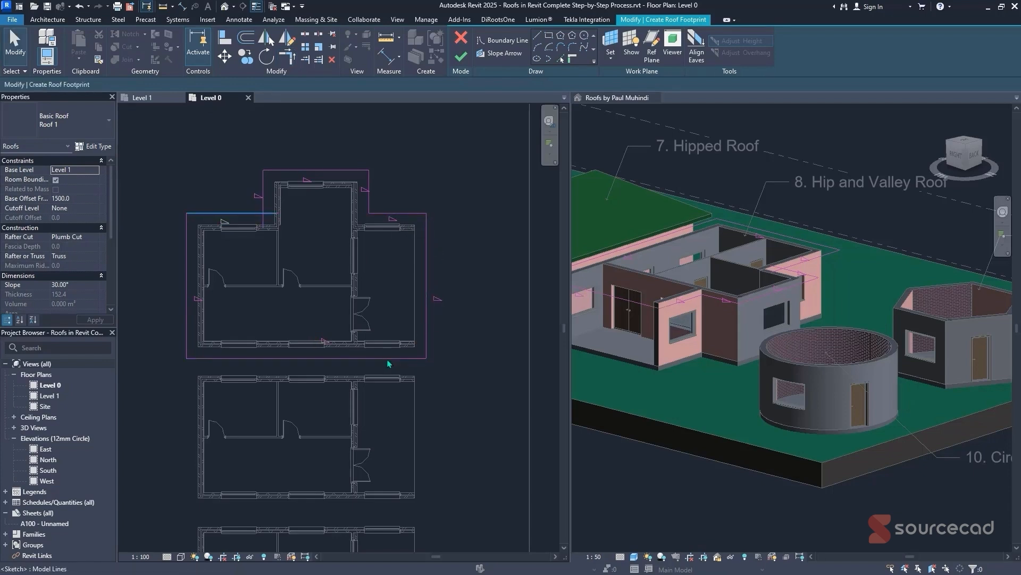
- Trim the boundary lines at the inner corner where the projecting wing meets the main building opposite the porch
left_click(287, 55)
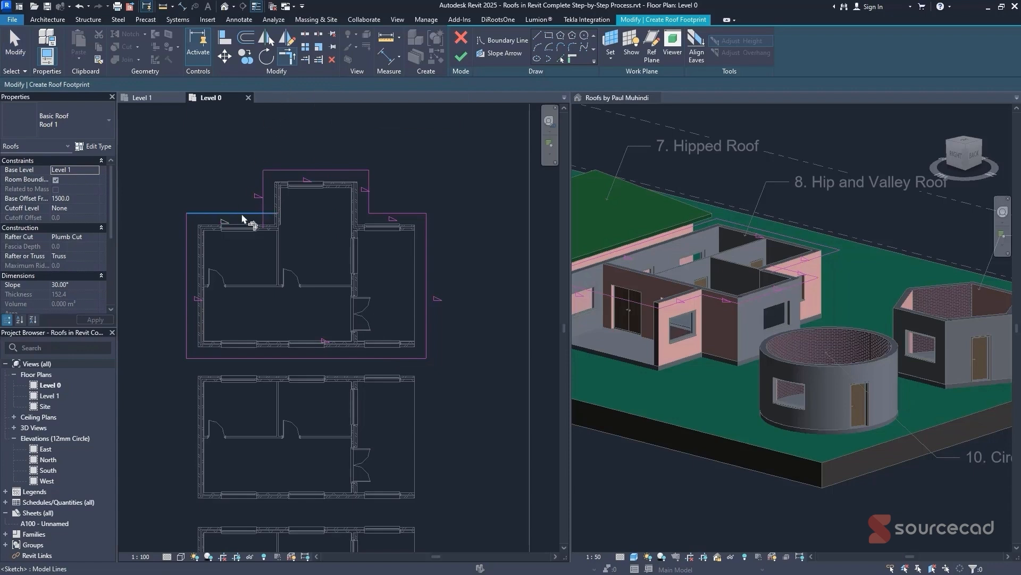
left_click(242, 214)
left_click(255, 209)
key("Escape")
key("Escape")
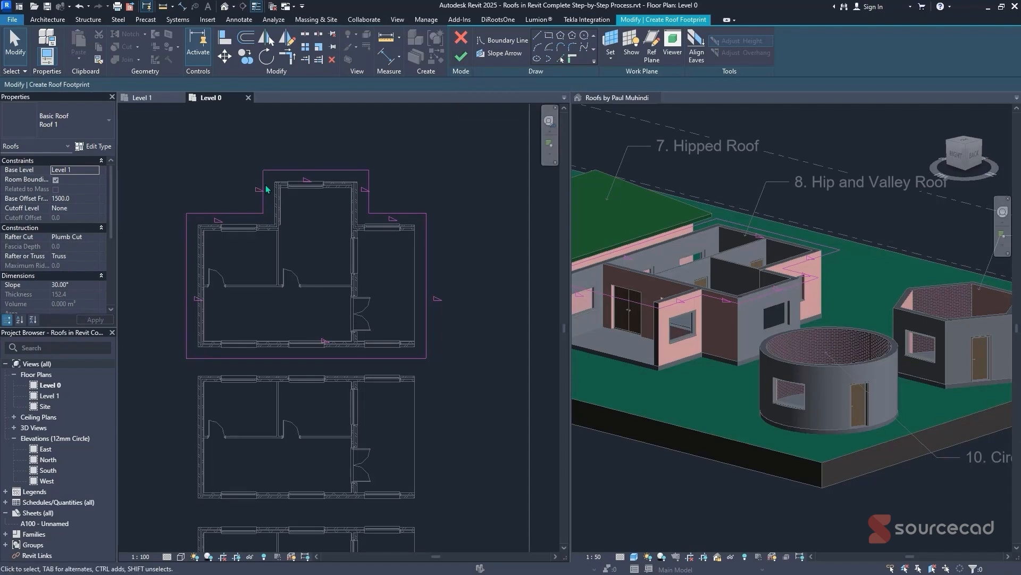
- Finish the hip and valley roof's footprint and set its base offset from Level 1 to 0
left_click(464, 59)
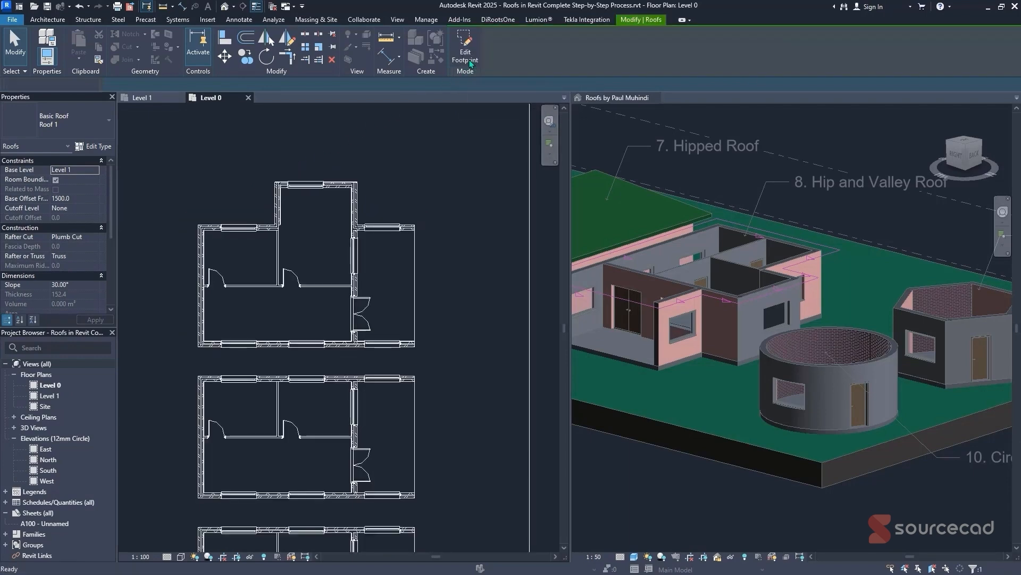
left_click(80, 198)
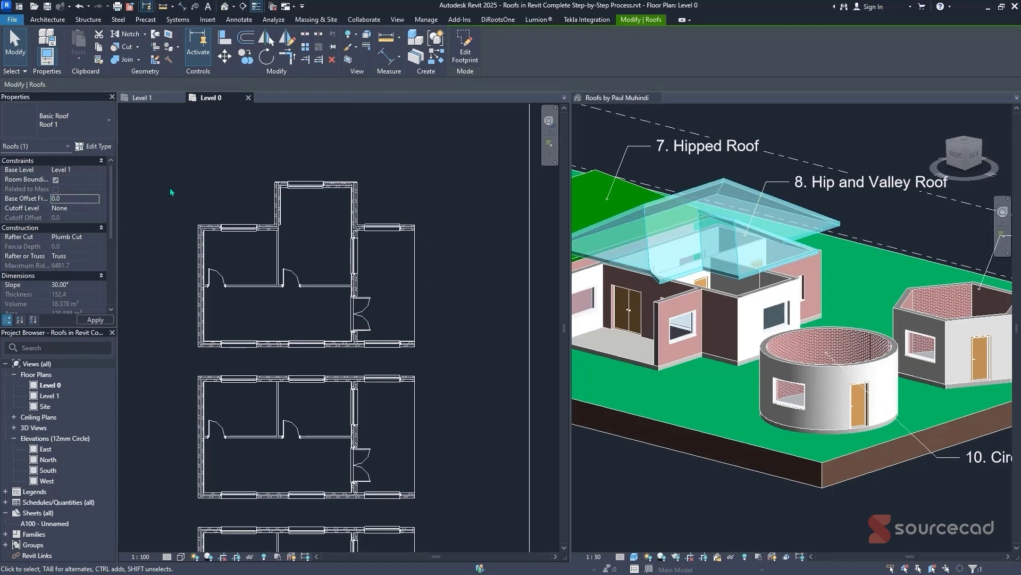
left_click(413, 164)
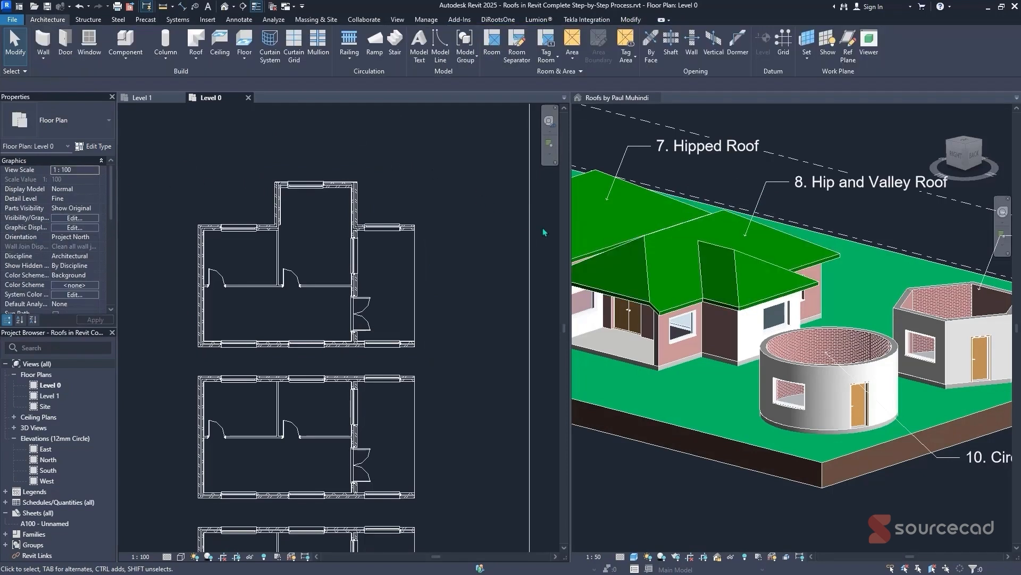
- Edit the hip and valley roof's footprint so the end edge of the projecting wing no longer defines slope, and finish the sketch
left_click(675, 300)
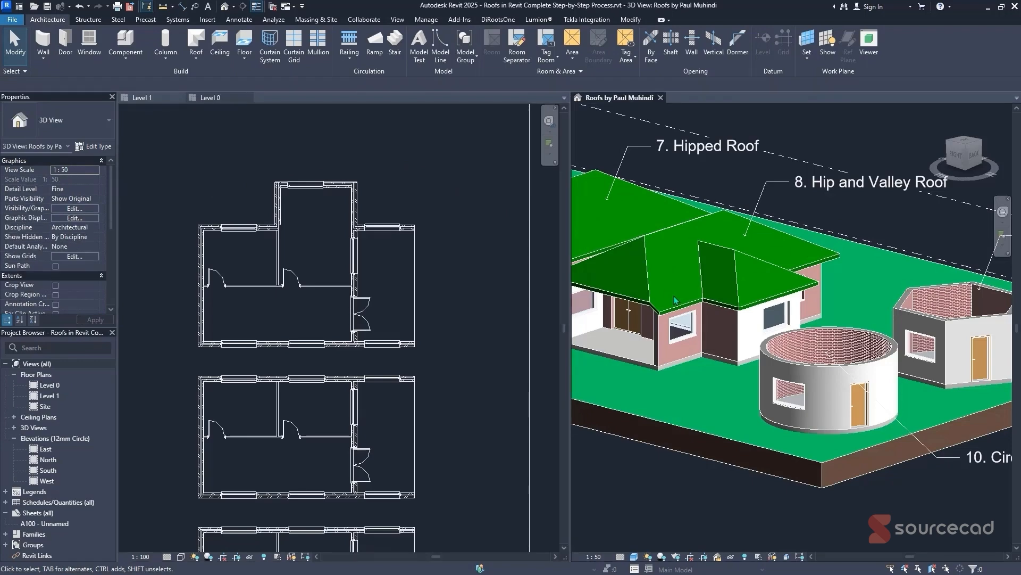
middle_click_drag(674, 300, 755, 340)
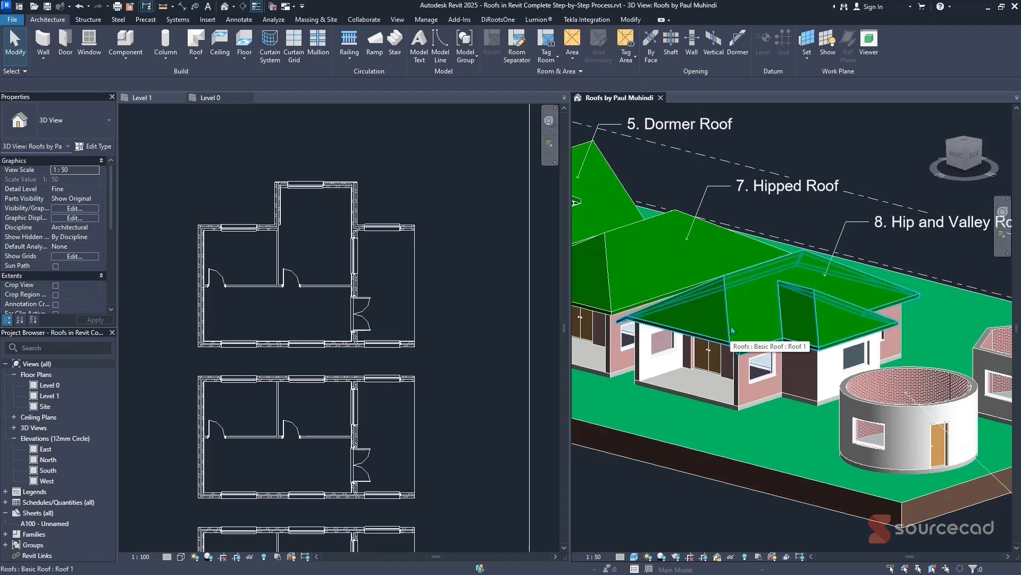
left_click(683, 334)
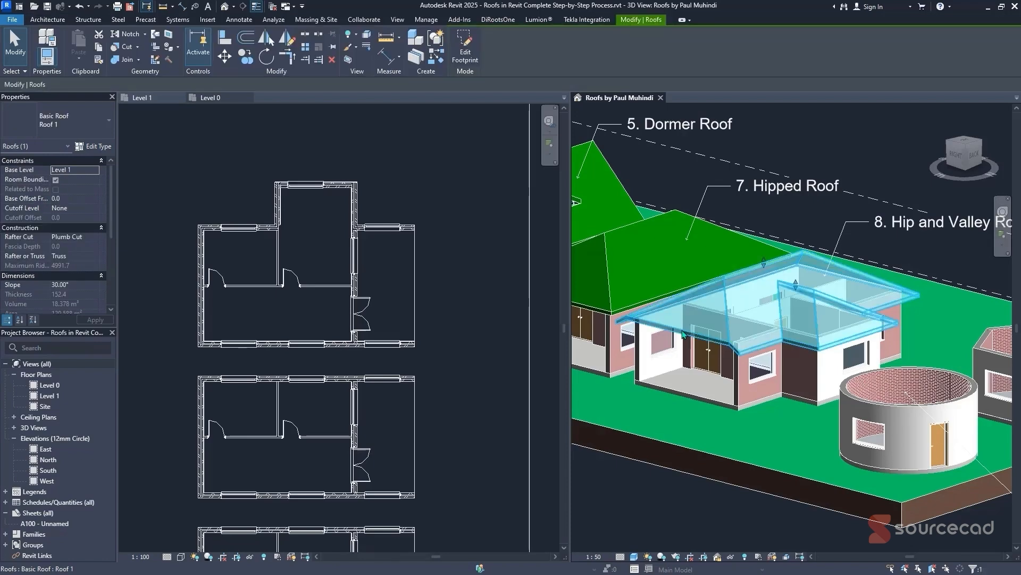
left_click(465, 50)
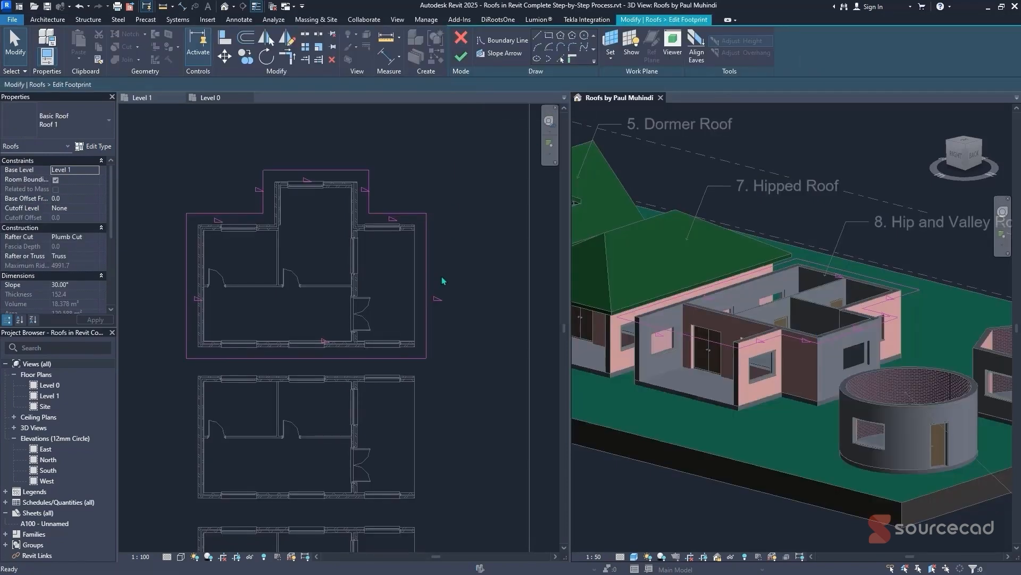
left_click(313, 221)
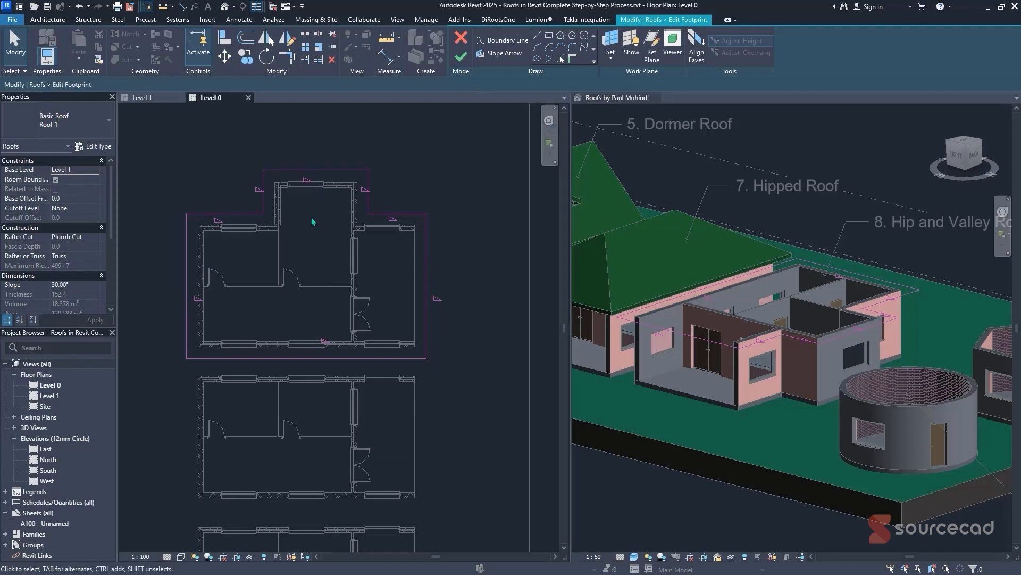
left_click(324, 170)
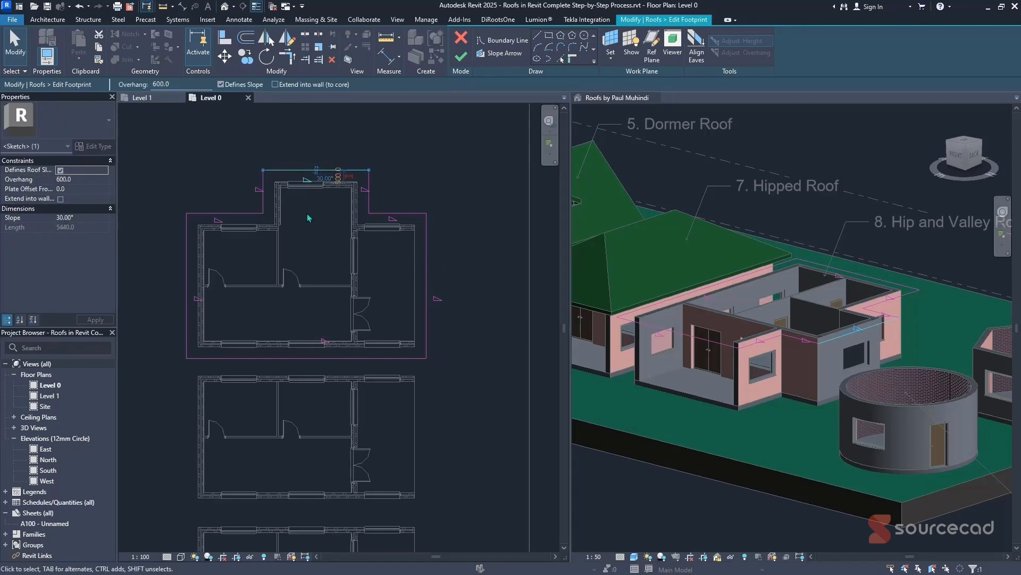
left_click(60, 171)
left_click(319, 163)
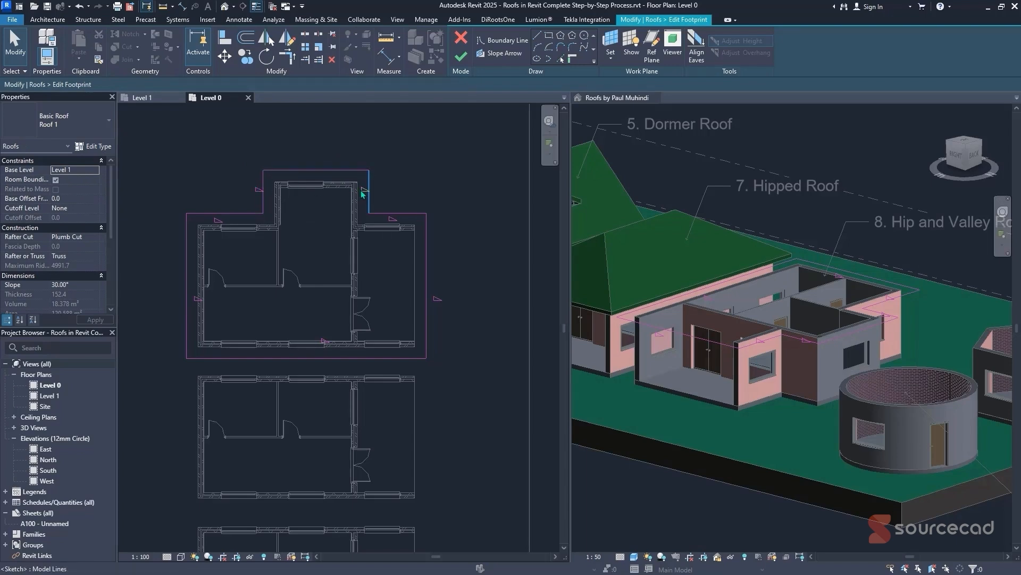
left_click(461, 57)
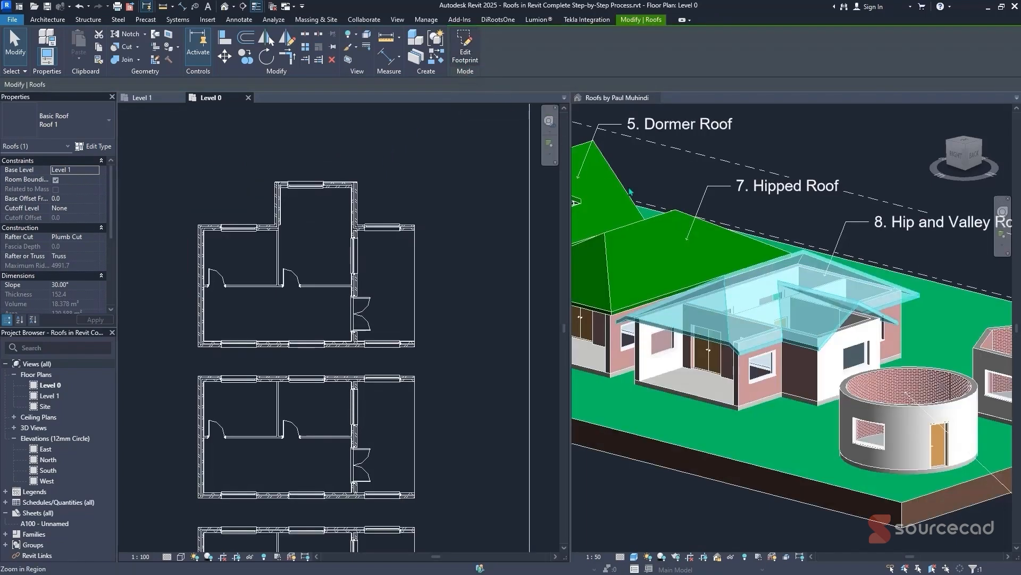
key("Escape")
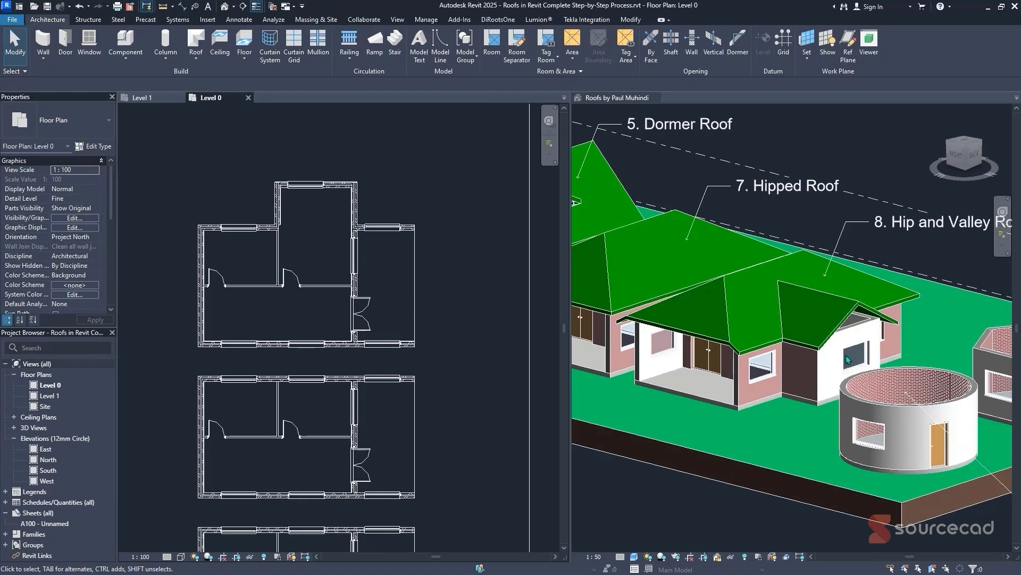
left_click(729, 343)
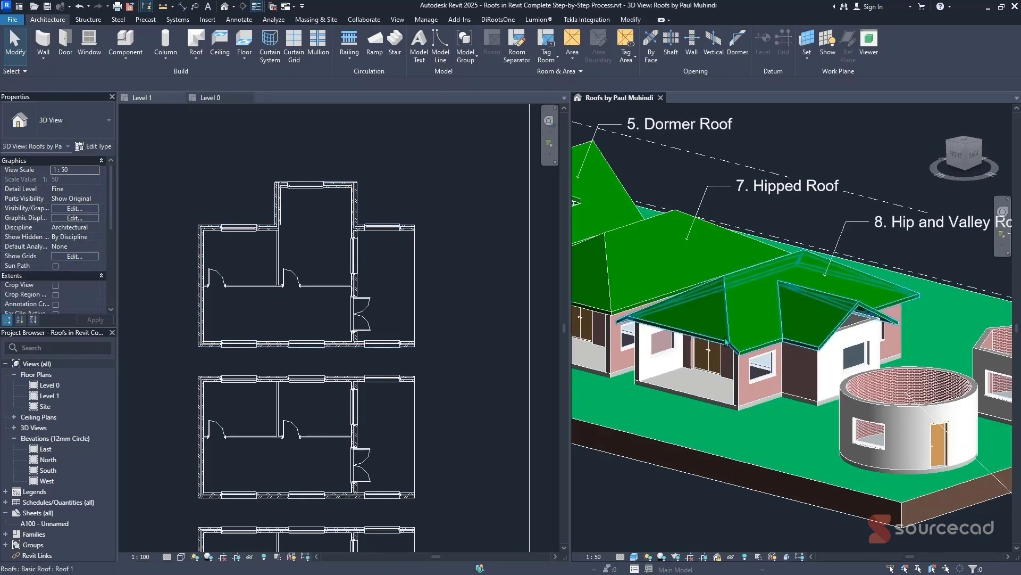
- Edit the hip and valley roof's footprint, align the heights of its eaves to the porch-side eave with Align Eaves, and finish the sketch
double_click(729, 343)
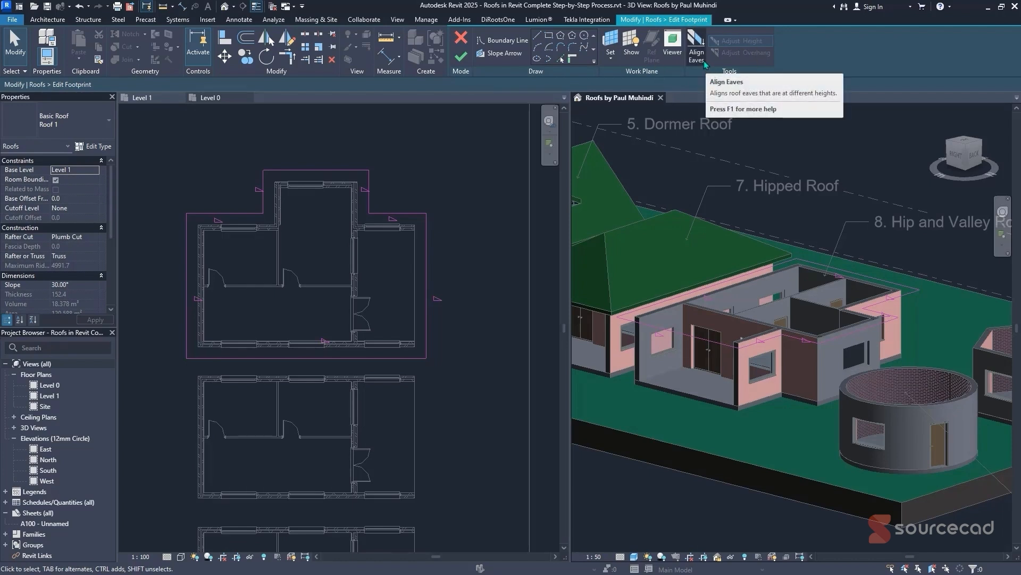
left_click(697, 52)
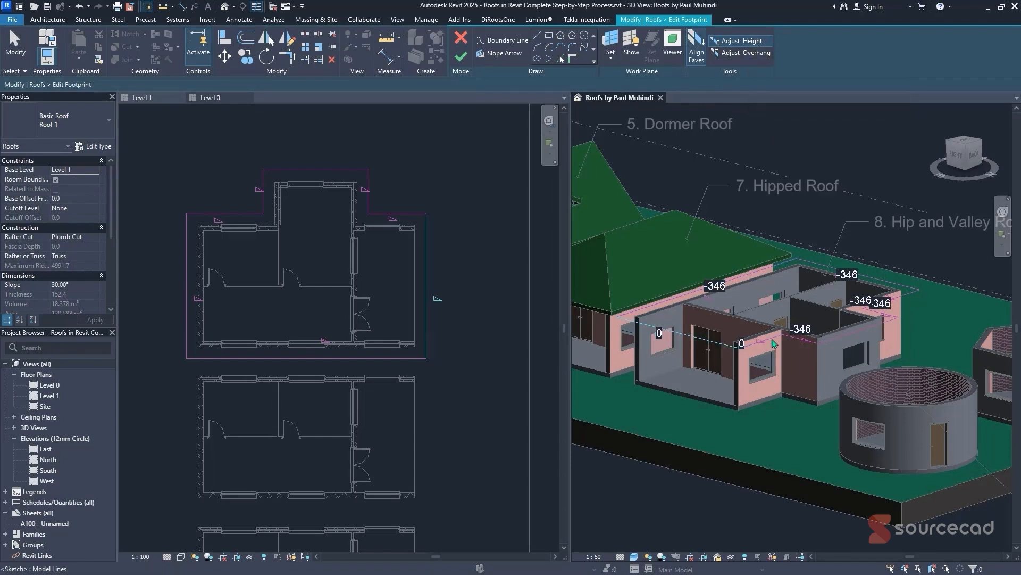
left_click(801, 342)
left_click(855, 278)
left_click(740, 279)
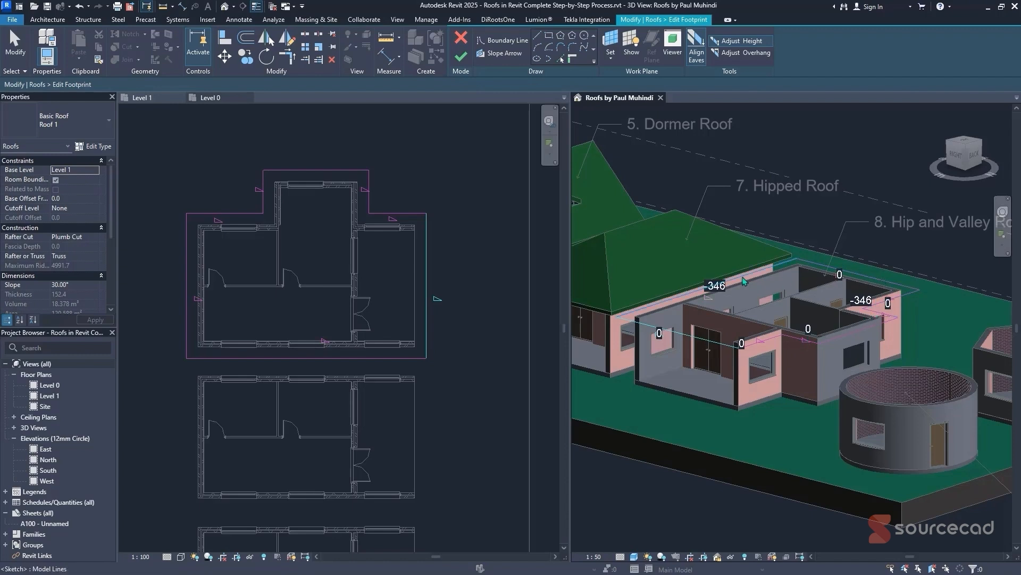
left_click(877, 307)
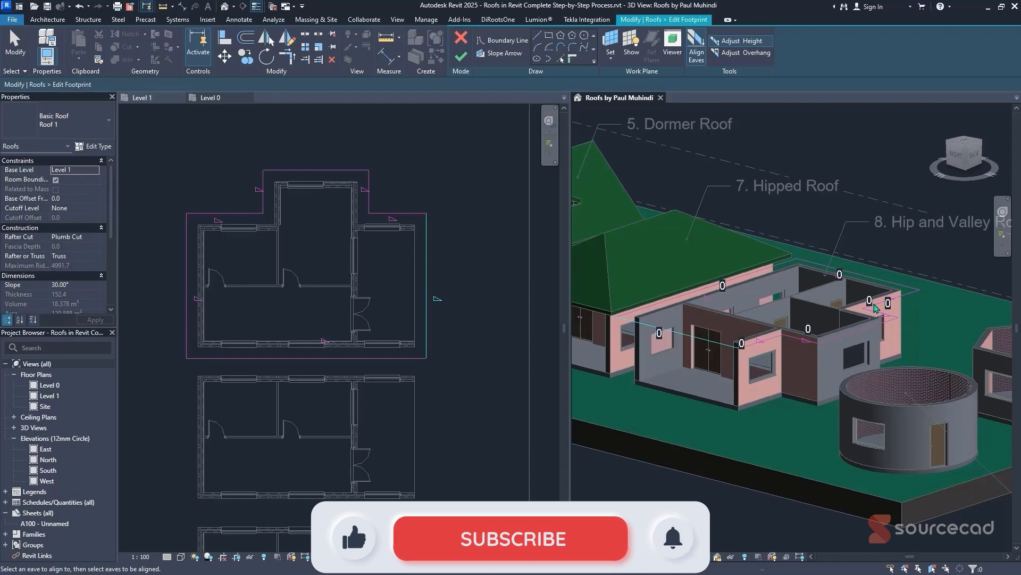
left_click(461, 55)
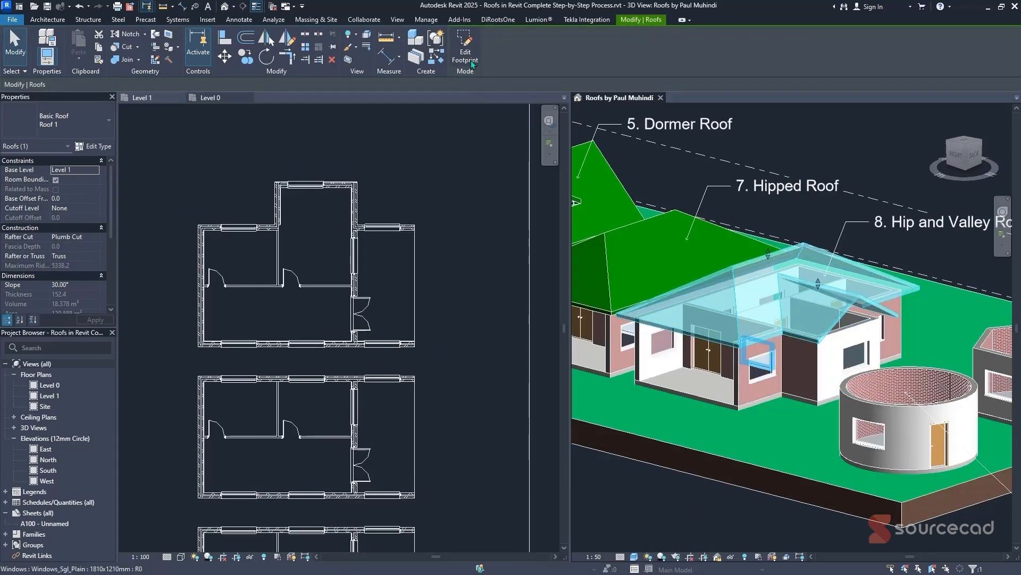
key("Escape")
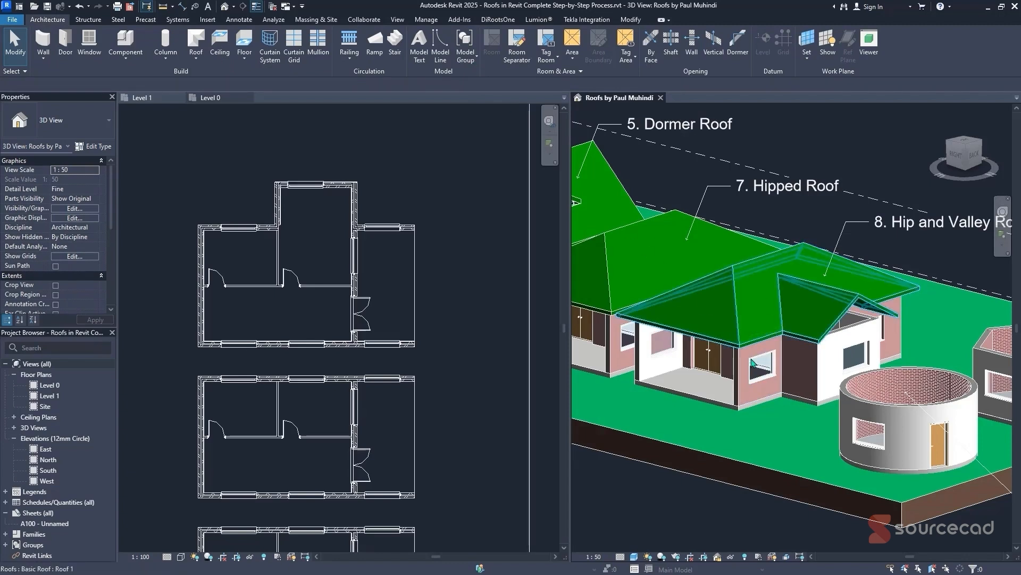
- Filter the hip and valley building's elements down to its walls and attach their tops to the roof above
left_click(252, 289)
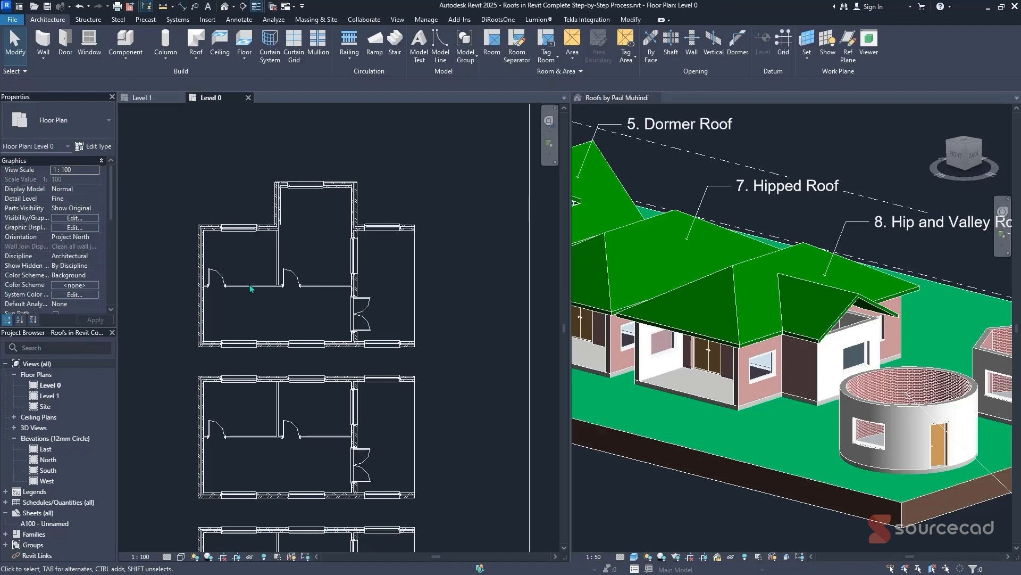
left_click_drag(429, 158, 168, 360)
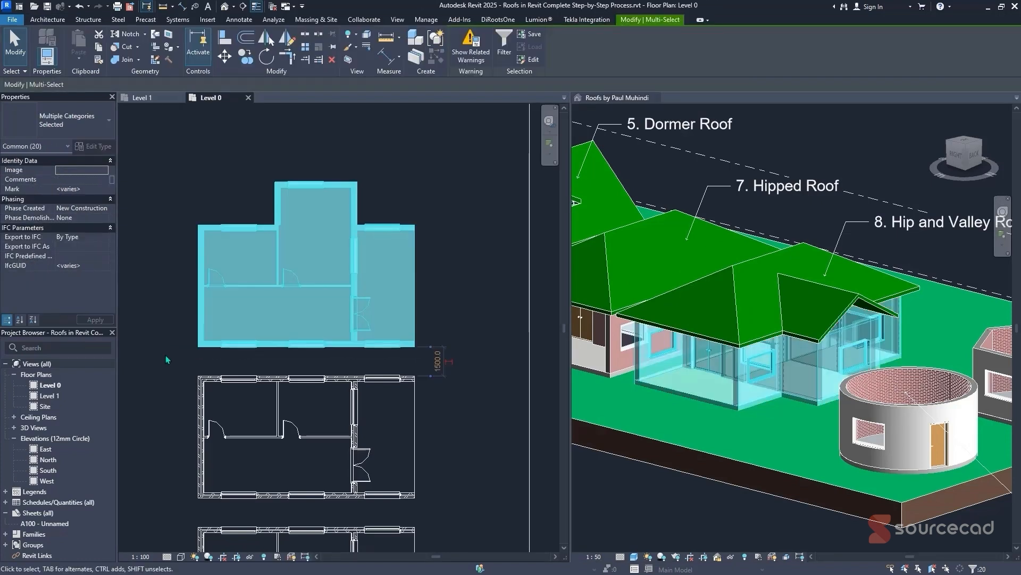
left_click(504, 45)
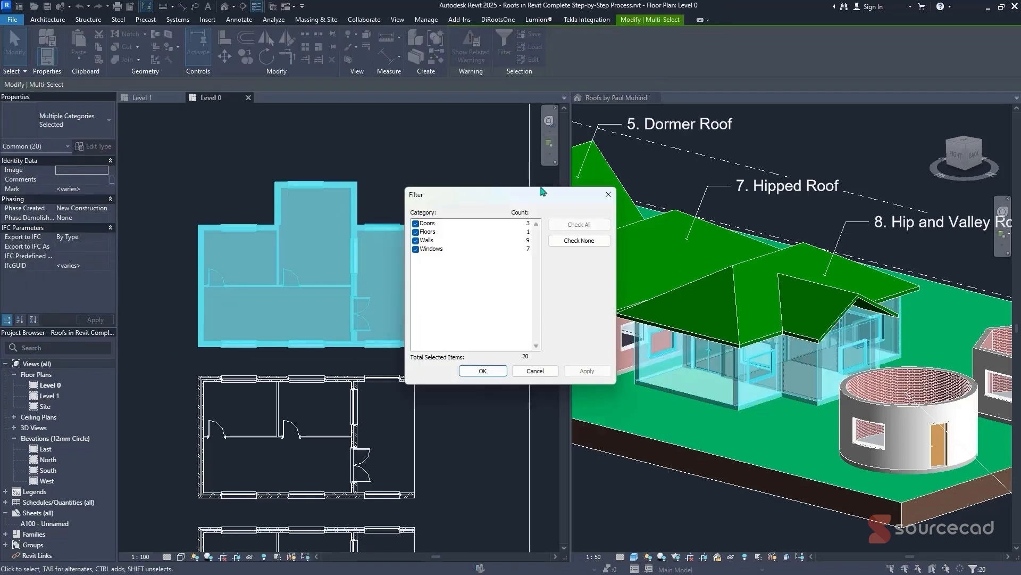
left_click(579, 241)
left_click(416, 240)
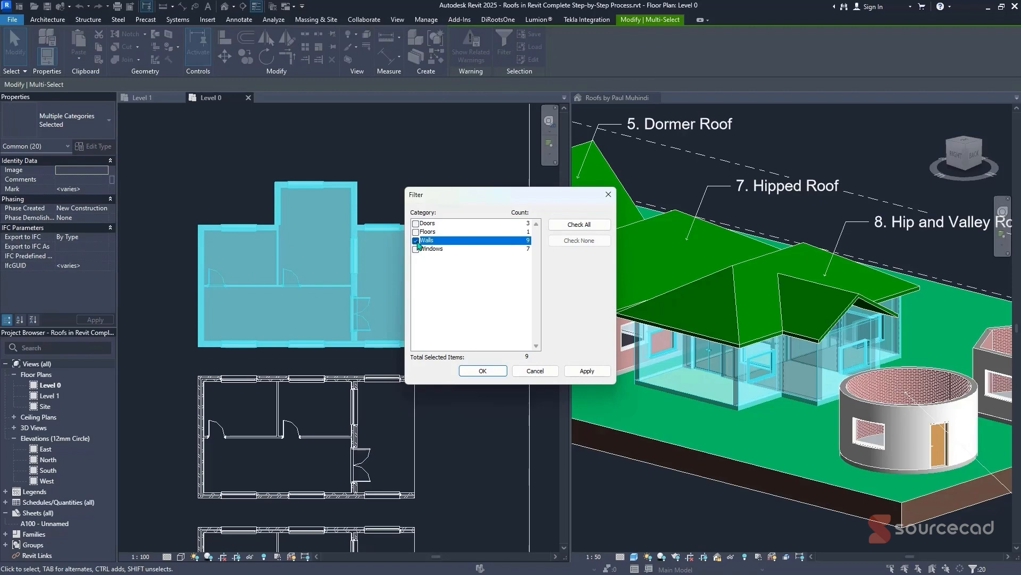
left_click(482, 371)
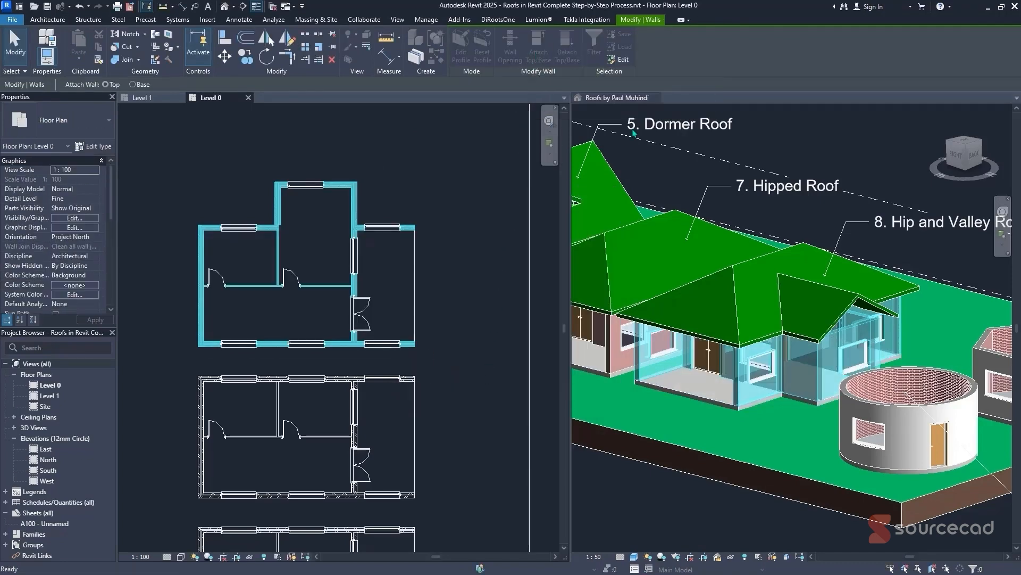
left_click(846, 298)
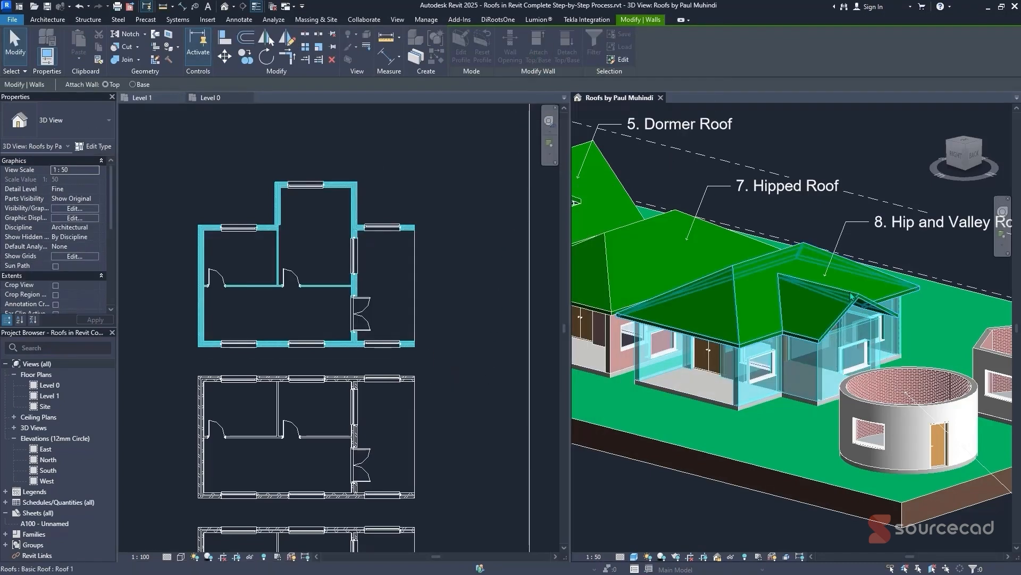
key("Escape")
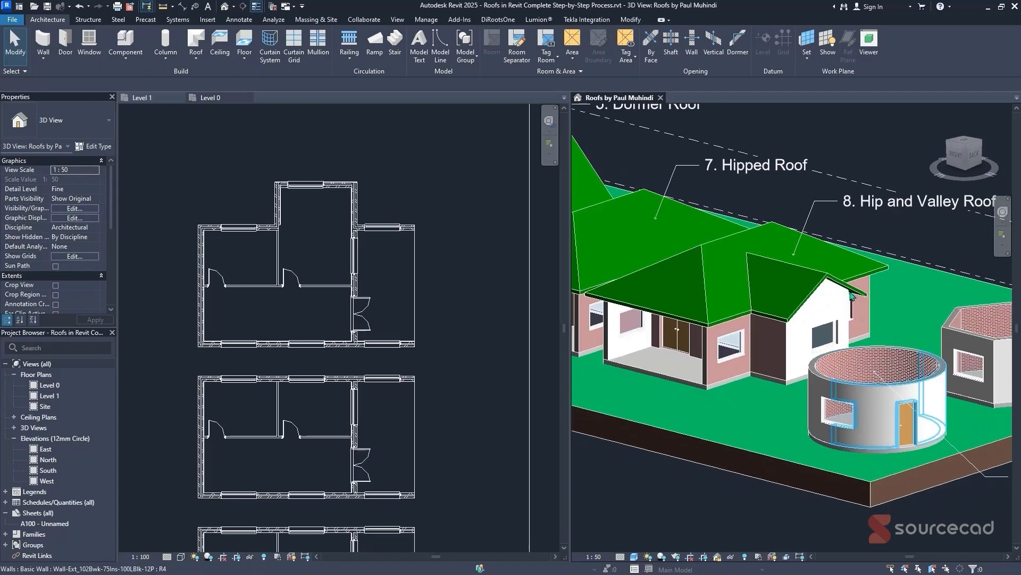
- Start a footprint roof on Level 1 for the hexagonal building and sketch a six-sided boundary polygon centred on it, outside its walls
mouse_move(851, 295)
middle_mouse_down()
mouse_move(673, 209)
mouse_move(851, 296)
middle_mouse_up()
key("ctrl+Tab")
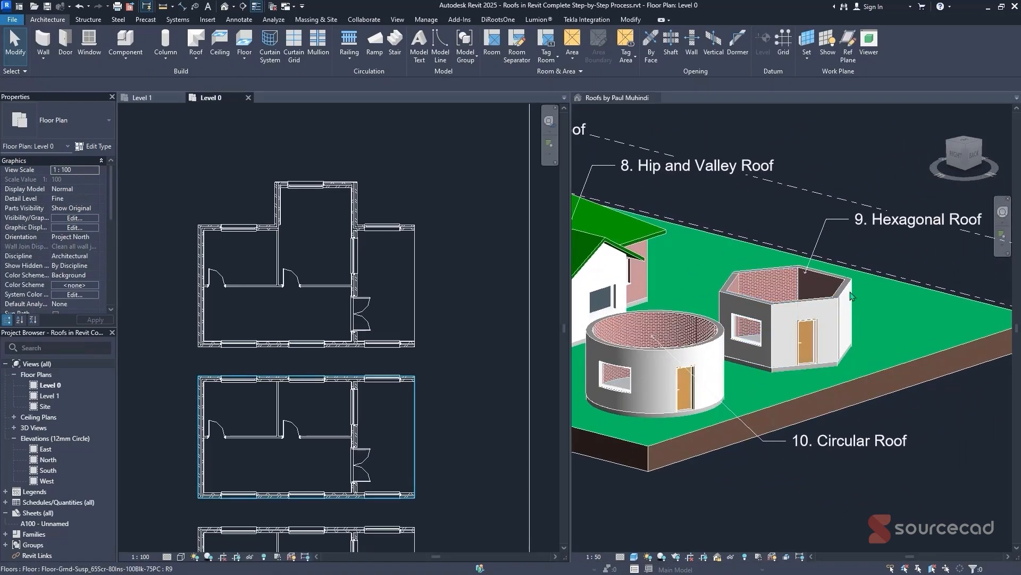
middle_click_drag(298, 224, 313, 516)
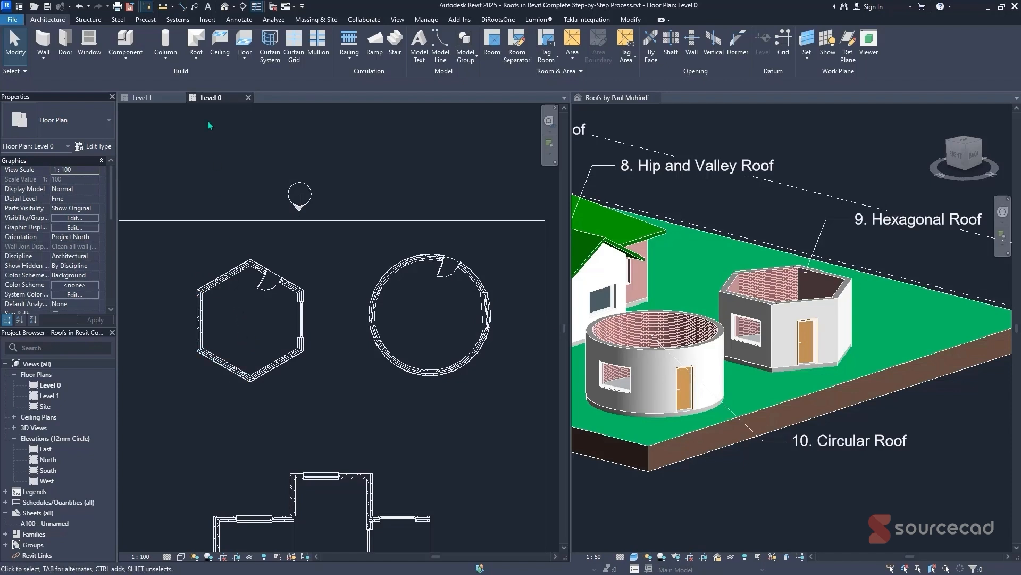
left_click(195, 57)
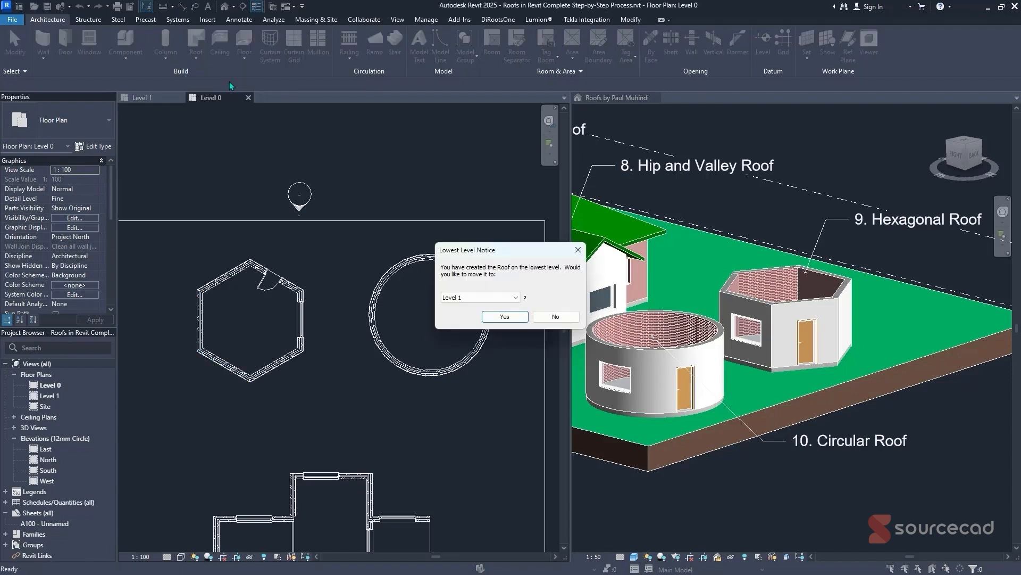
left_click(505, 317)
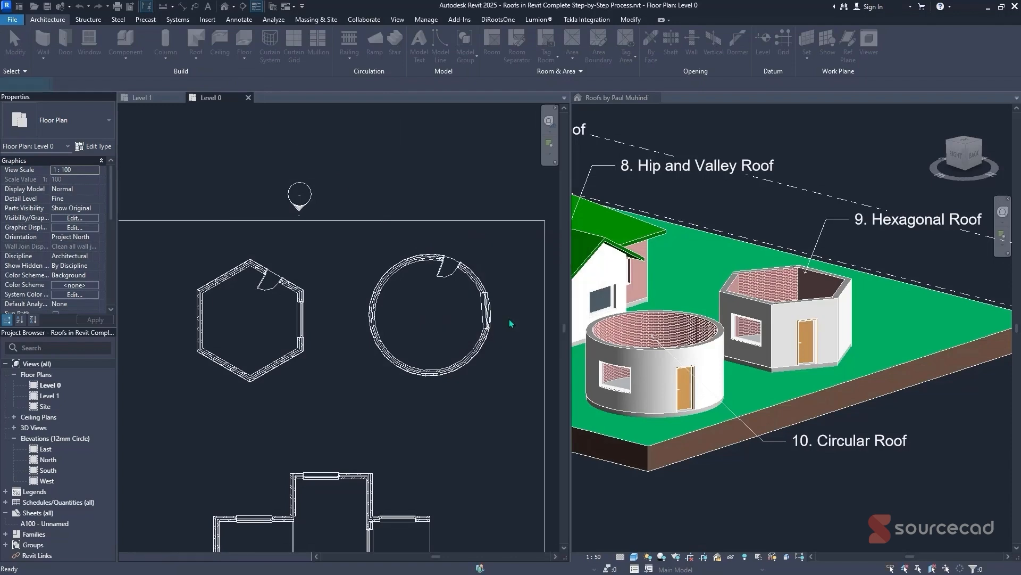
left_click(563, 36)
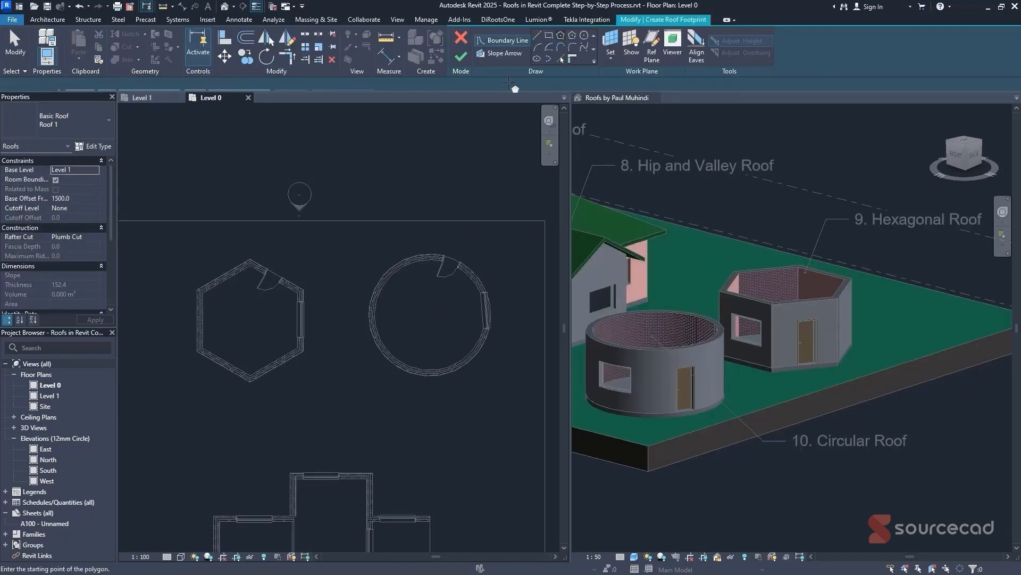
left_click(249, 317)
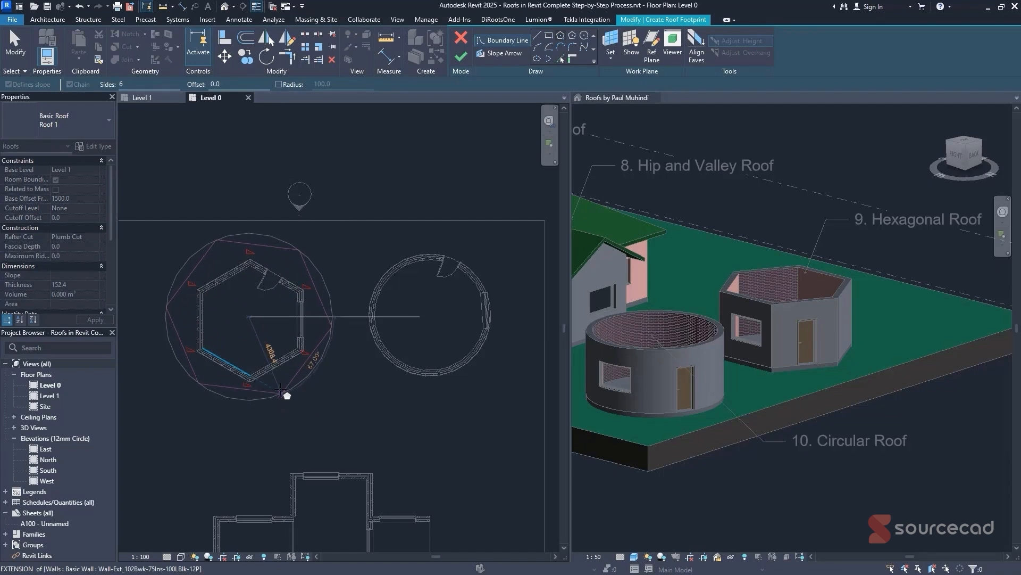
left_click(269, 399)
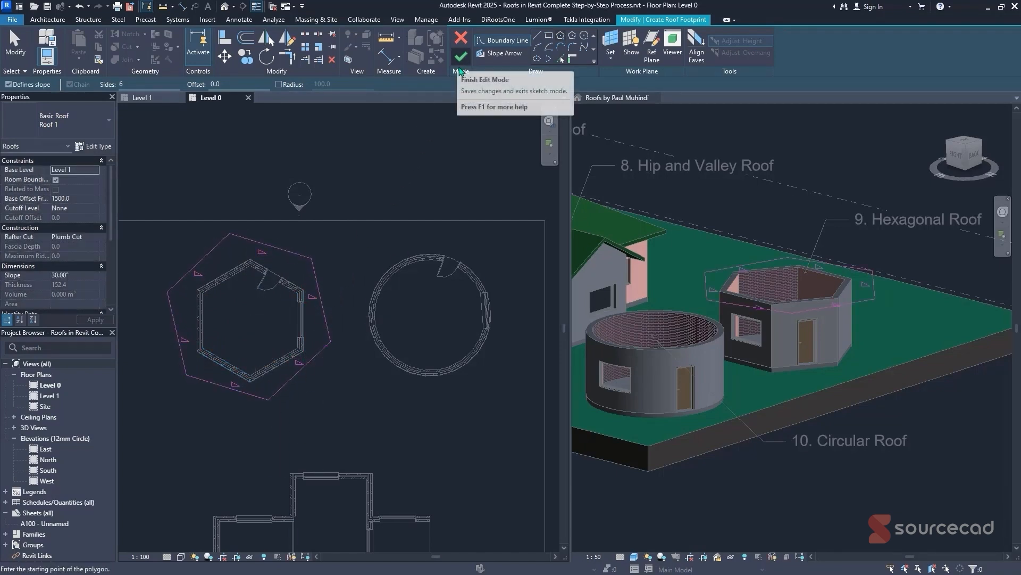
- Set the hexagonal roof's base offset from Level 1 to 0.0 and finish its footprint
left_click(91, 199)
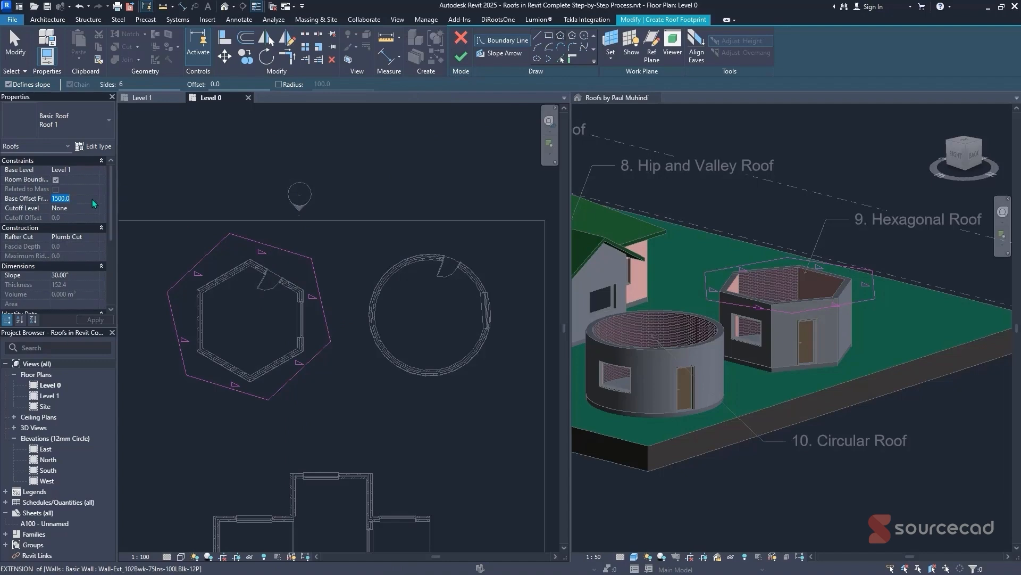
type("0.0")
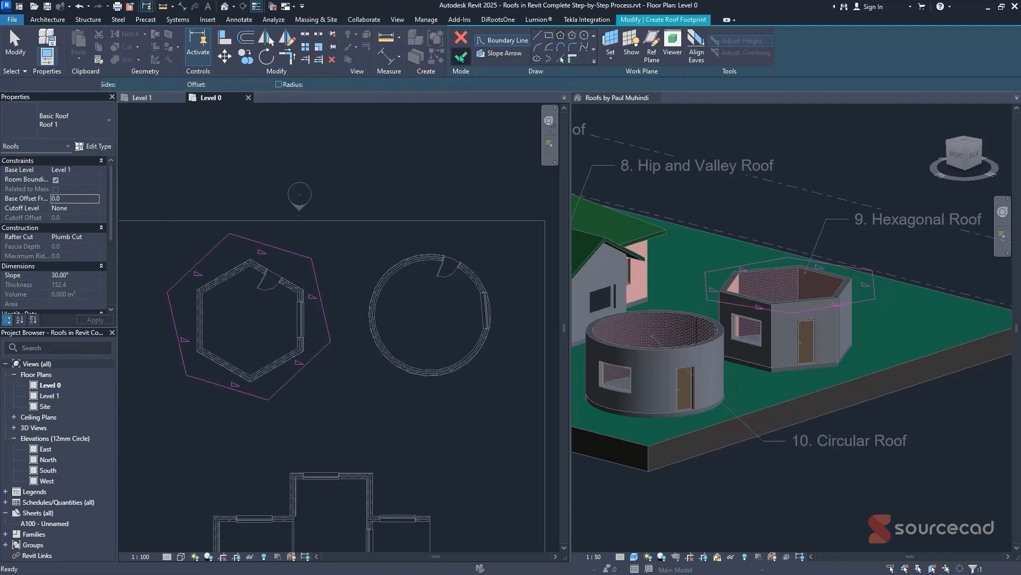
left_click(461, 55)
left_click(790, 245)
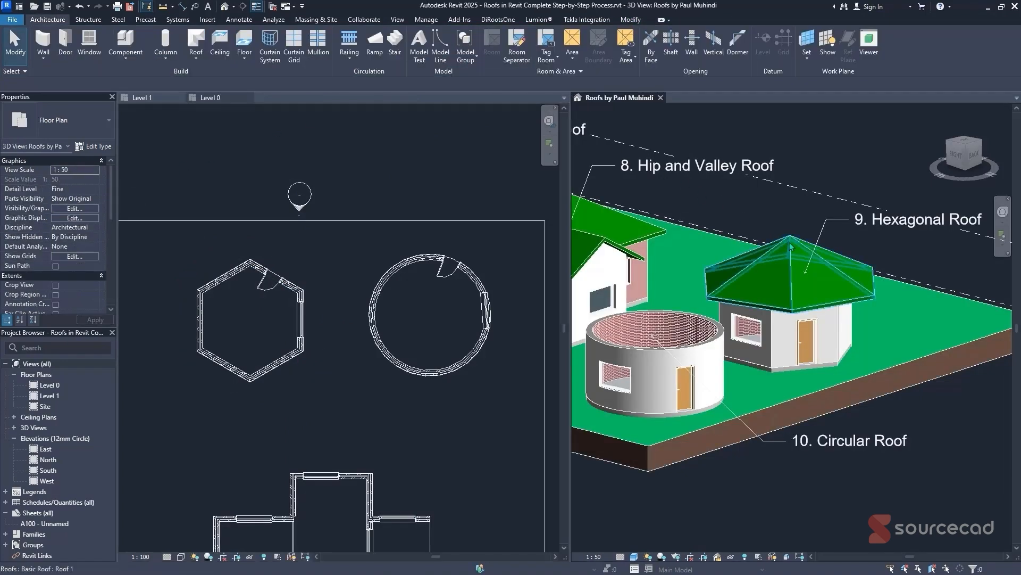
- Edit the hexagonal roof's footprint and delete all of its polygon boundary lines
left_click(796, 253)
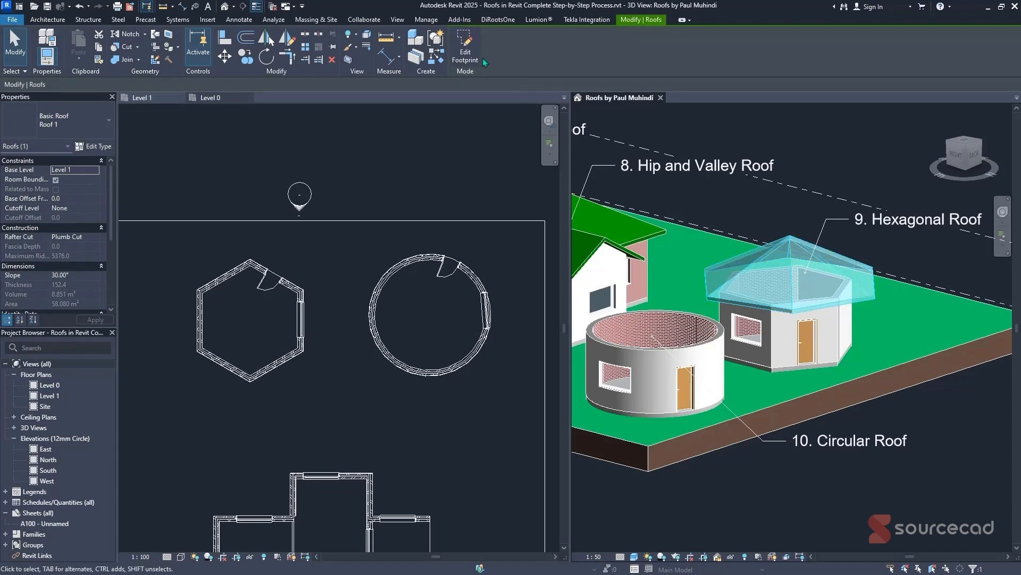
left_click(465, 48)
left_click(391, 191)
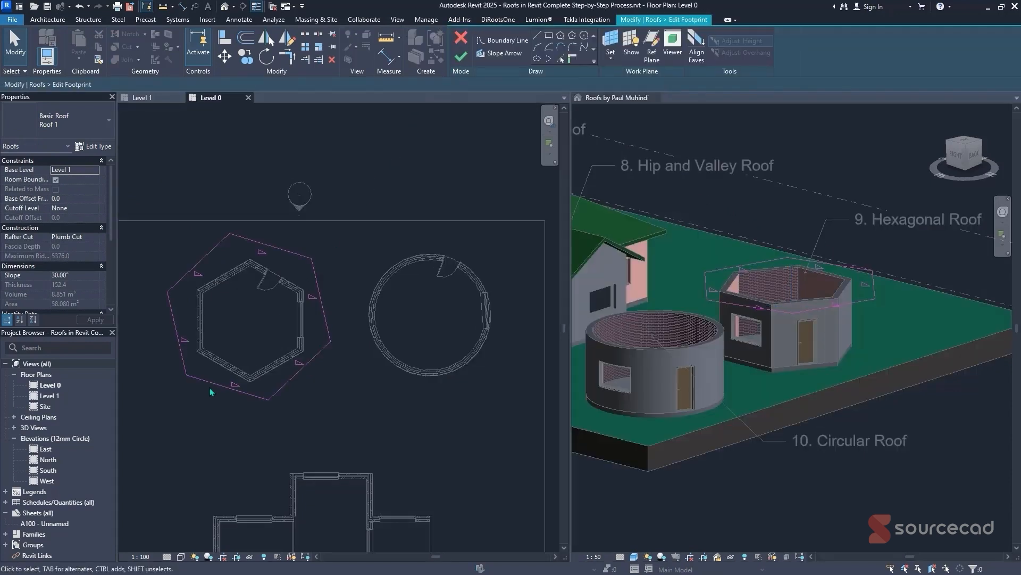
left_click_drag(393, 191, 142, 449)
key("Delete")
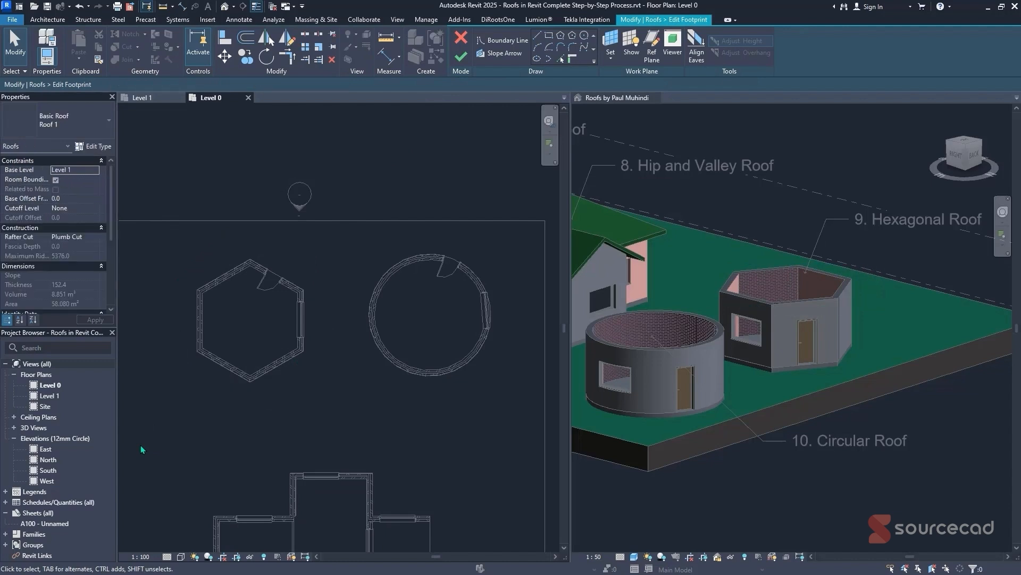
- Create slope-defining boundary lines from the six walls of the hexagonal building with a 600 overhang
left_click(572, 60)
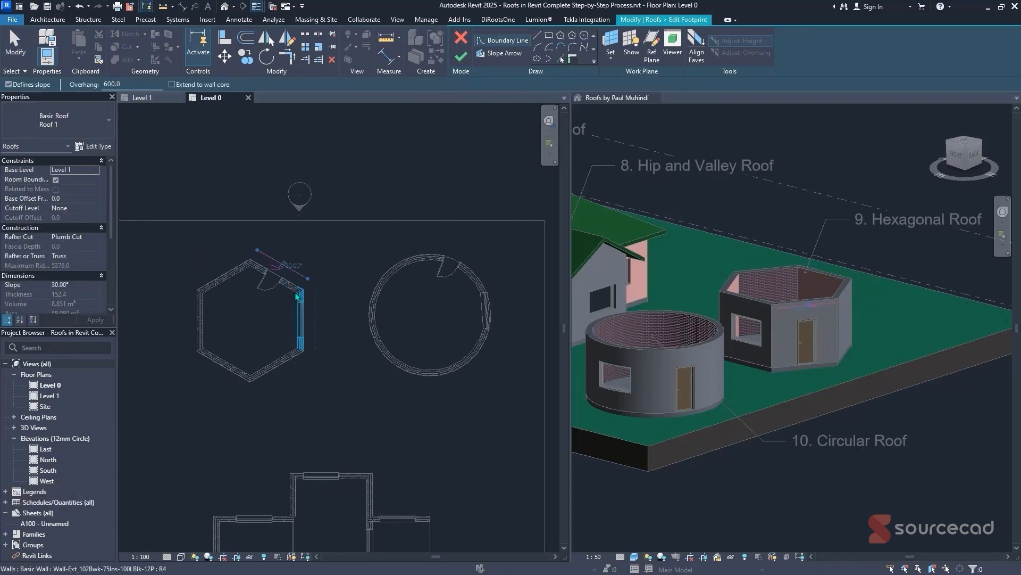
left_click(302, 319)
left_click(278, 364)
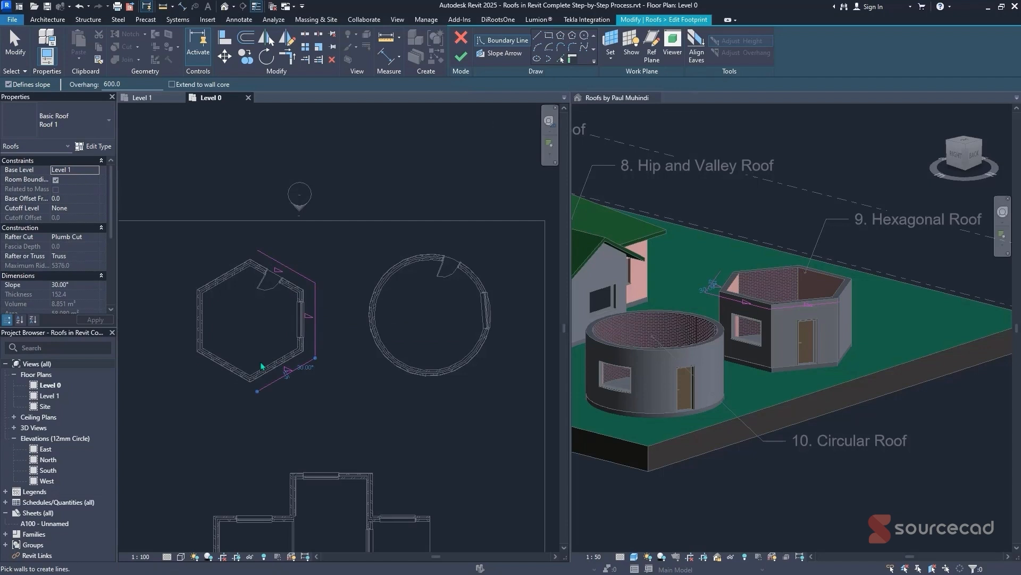
left_click(223, 366)
left_click(199, 319)
left_click(223, 286)
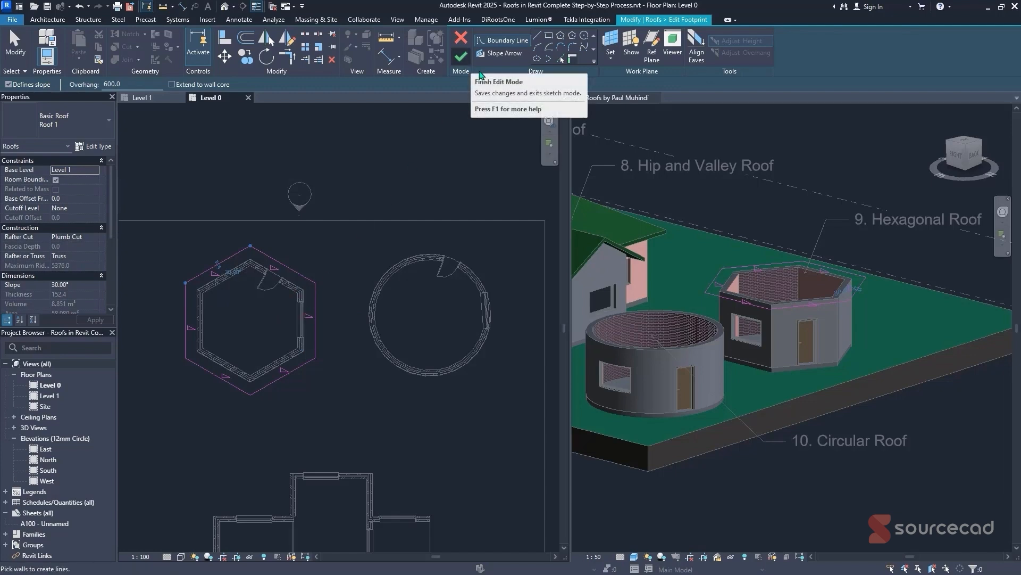
- Change the hexagonal roof's type to Roof_SlopedGlazing and finish the footprint sketch
left_click(93, 123)
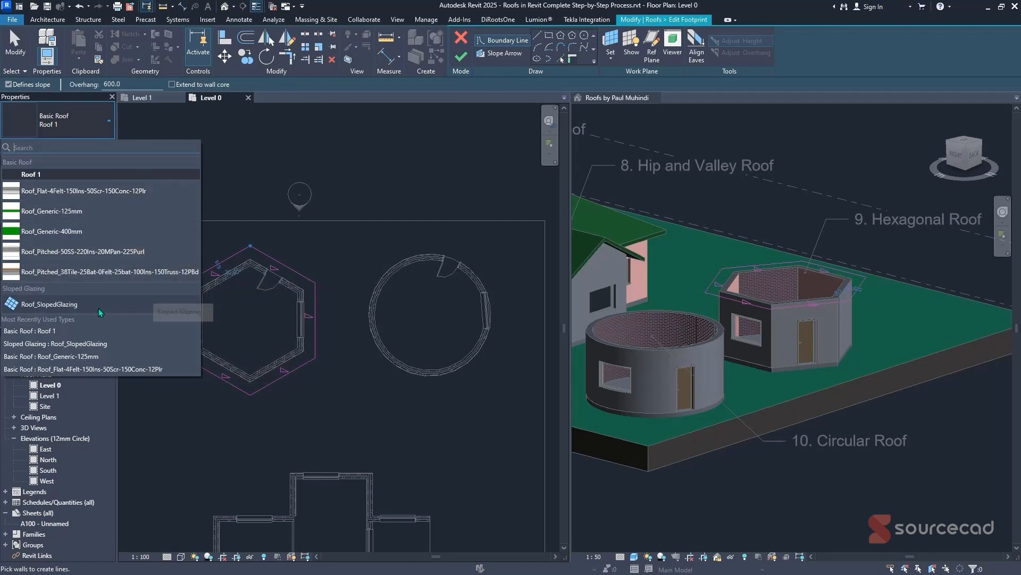
mouse_move(98, 308)
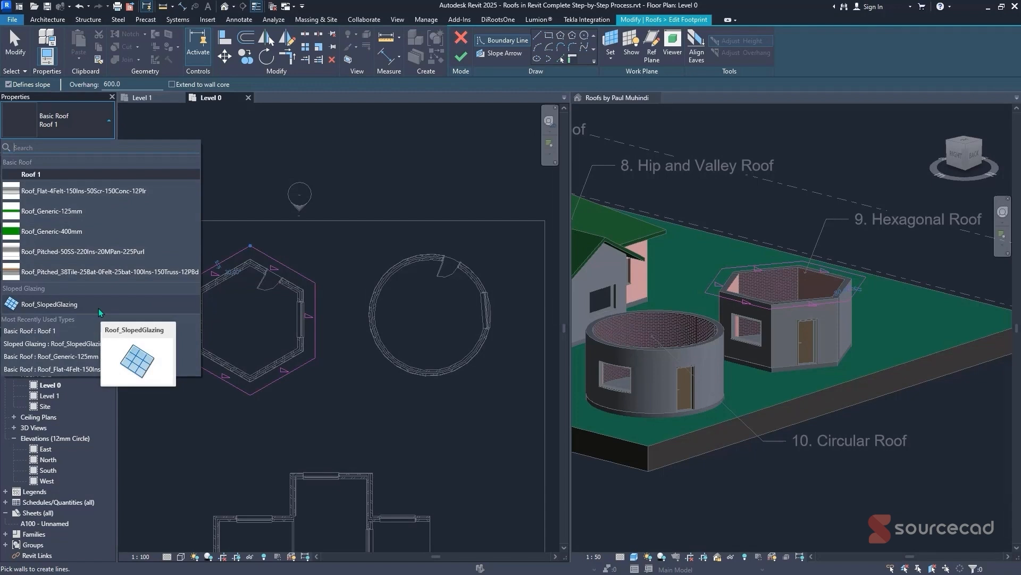
left_click(80, 304)
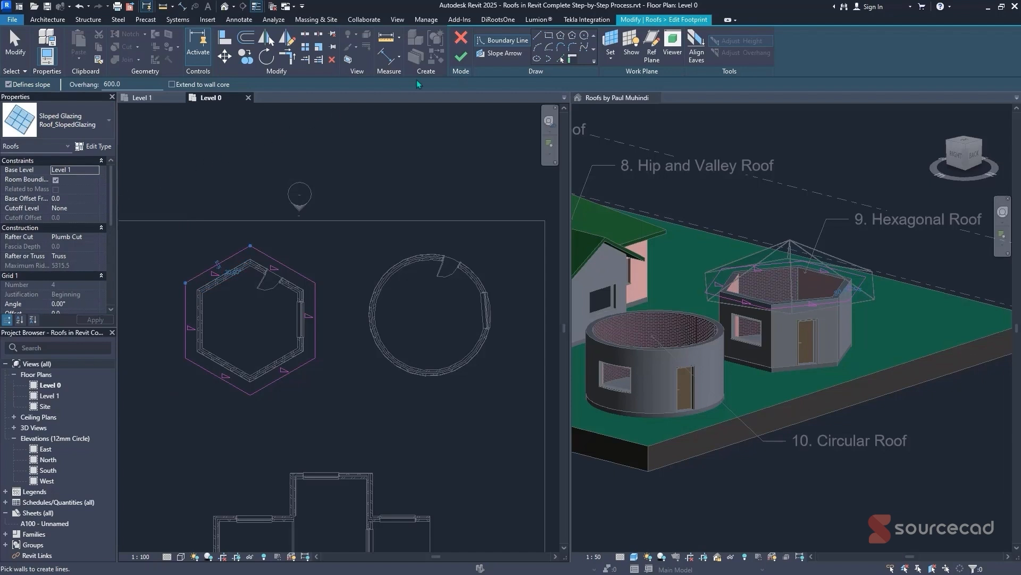
left_click(467, 62)
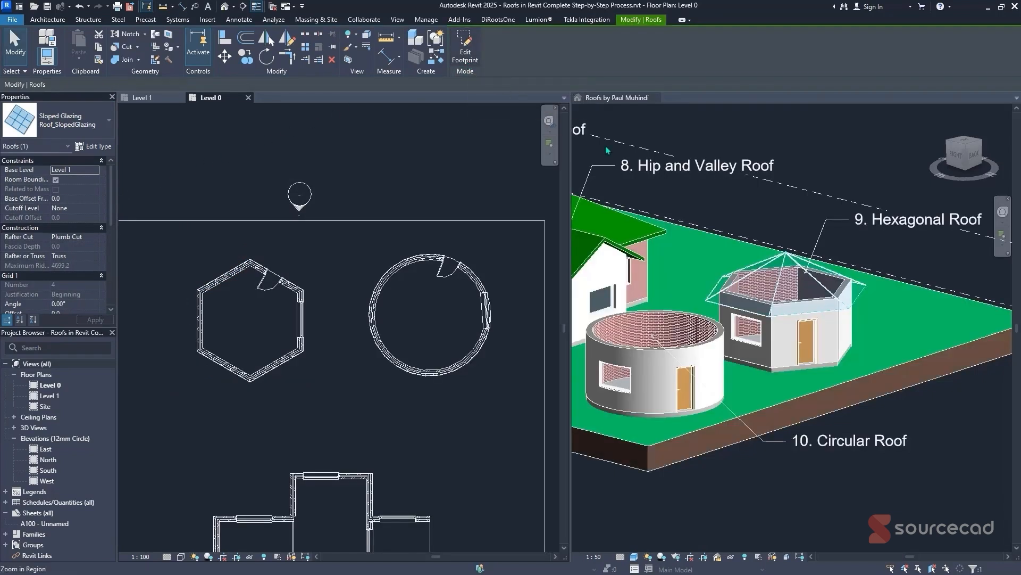
- Set the sloped glazing type's Grid 1 mullions to Circular Mullion 50mm_Radius for the interior and L Corner Mullion 150x150mm for both borders
left_click(784, 254)
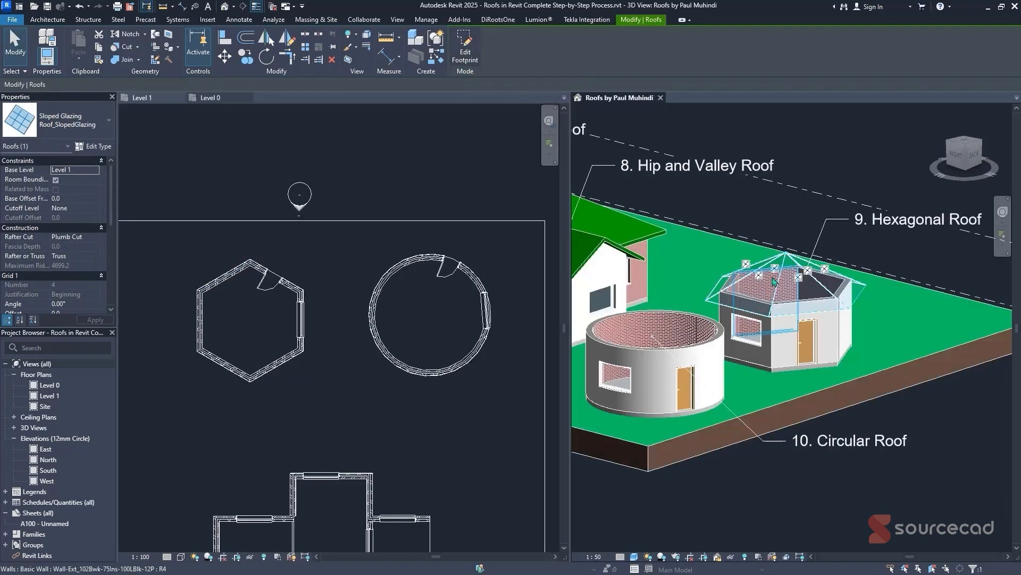
left_click(95, 147)
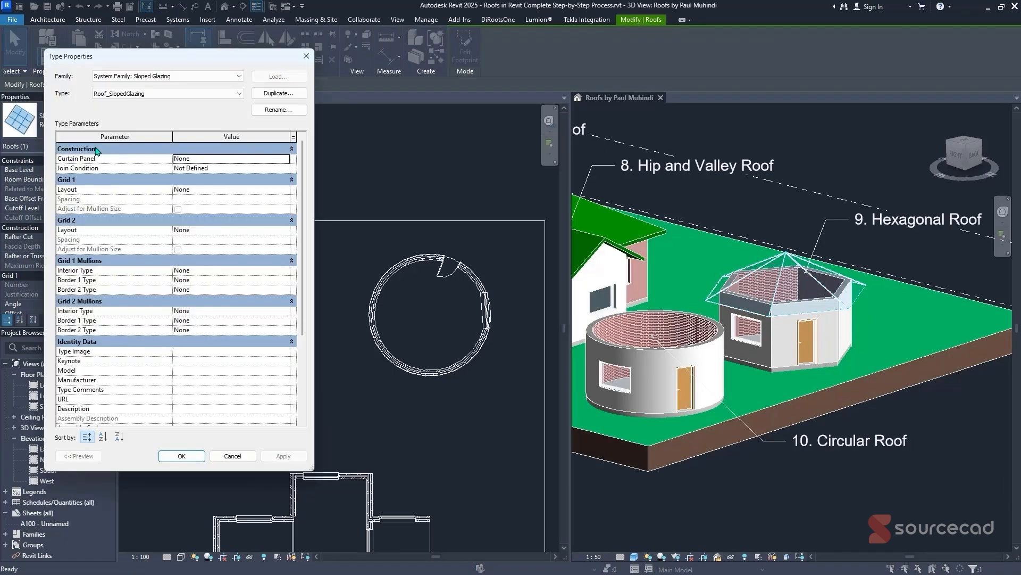
scroll(307, 221, "down", 3)
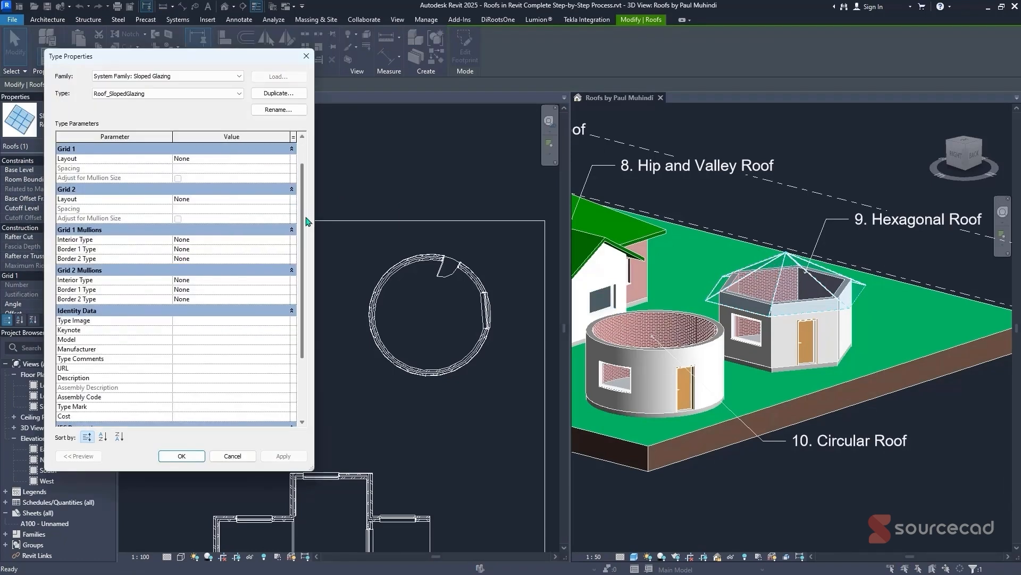
left_click(286, 218)
left_click(286, 219)
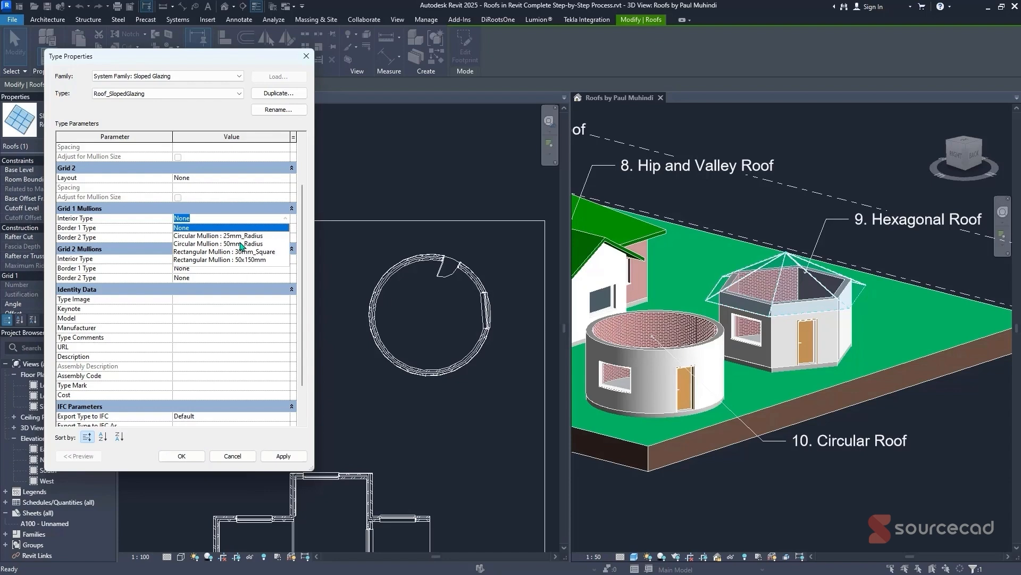
left_click(242, 244)
left_click(279, 229)
left_click(285, 228)
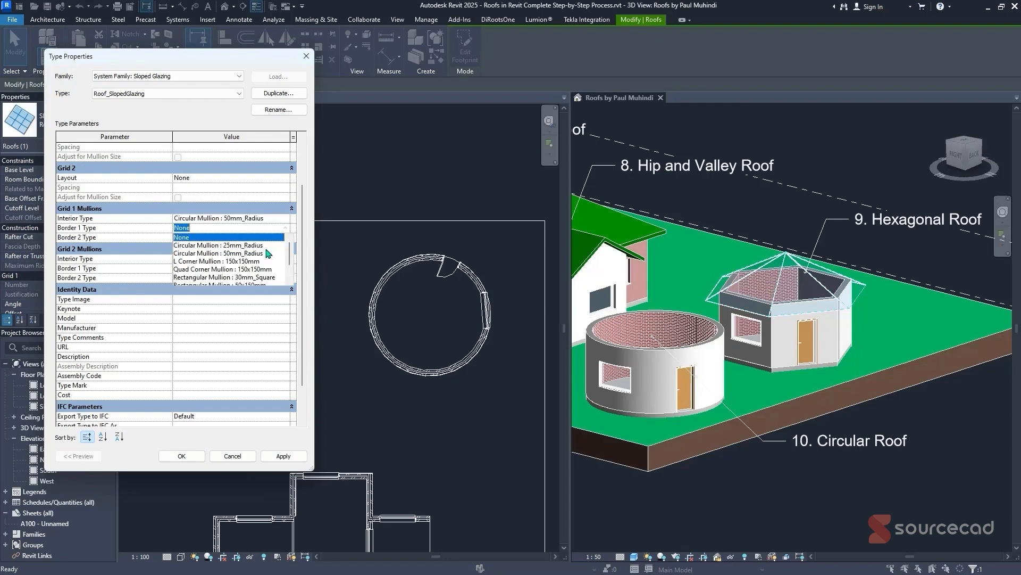
left_click(252, 263)
left_click(282, 237)
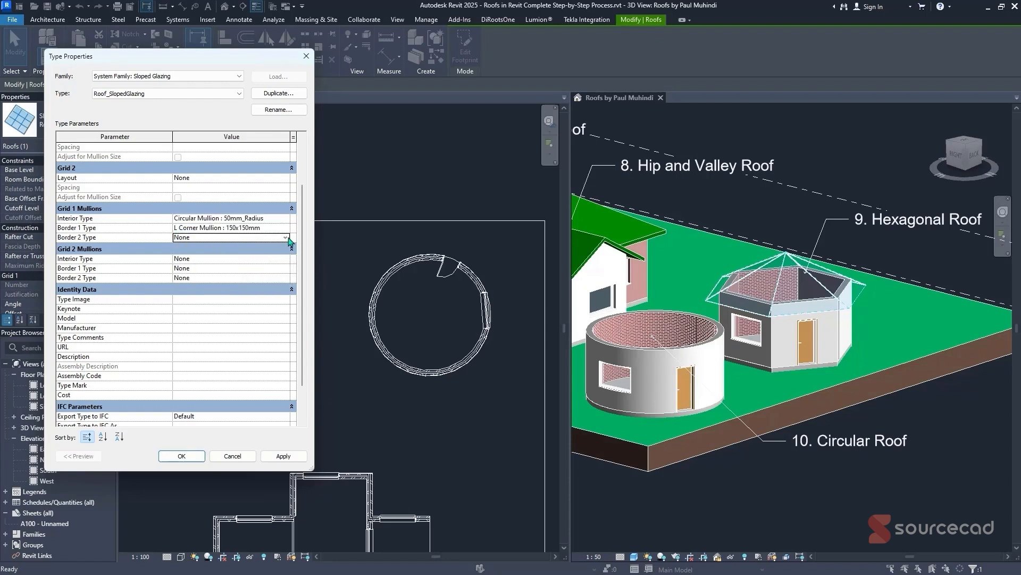
left_click(286, 237)
left_click(247, 272)
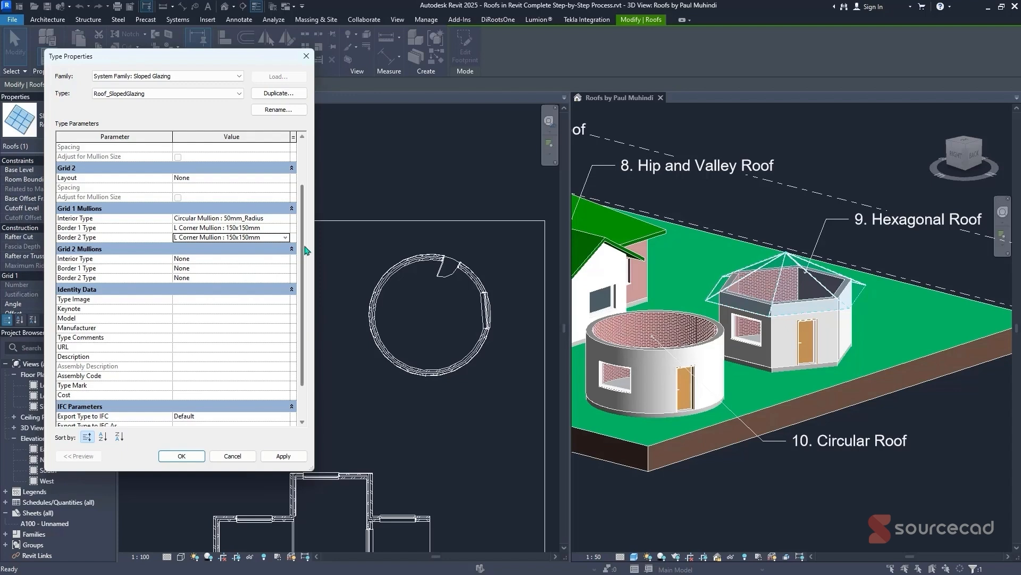
- Set the Grid 1 and Grid 2 layouts of the sloped glazing type to Maximum Spacing with 500 spacing
left_click_drag(304, 253, 312, 185)
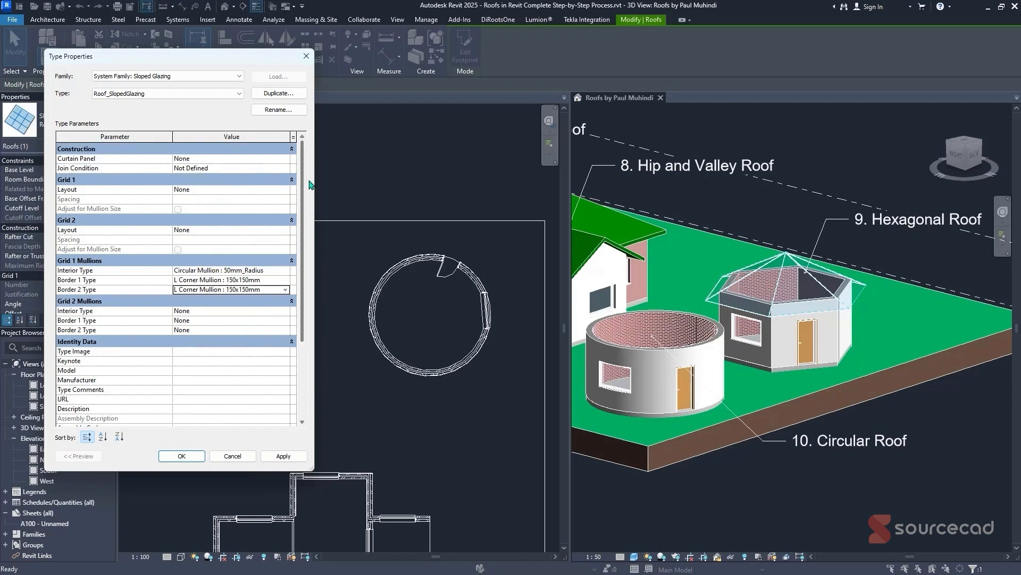
left_click(282, 191)
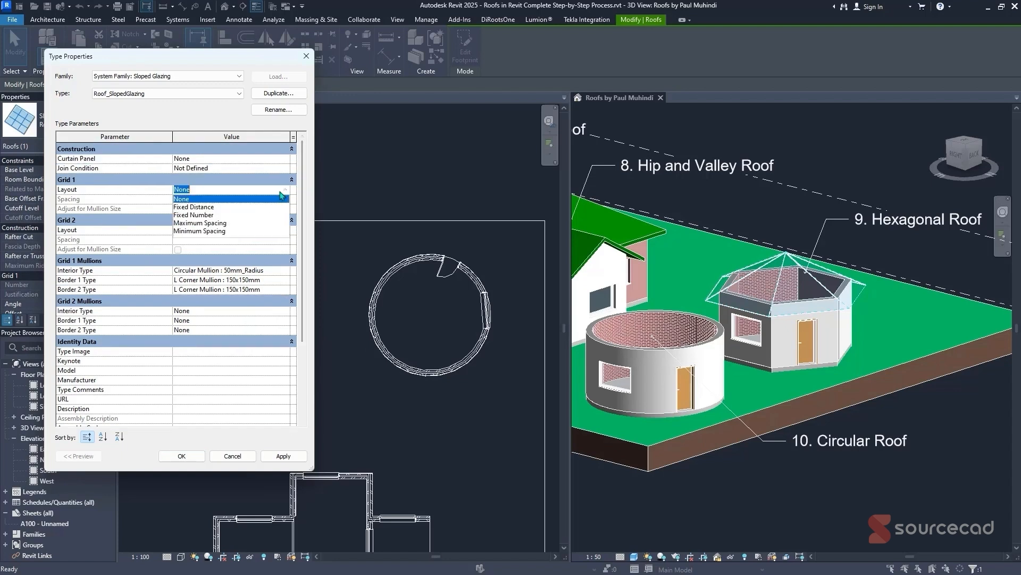
left_click(215, 224)
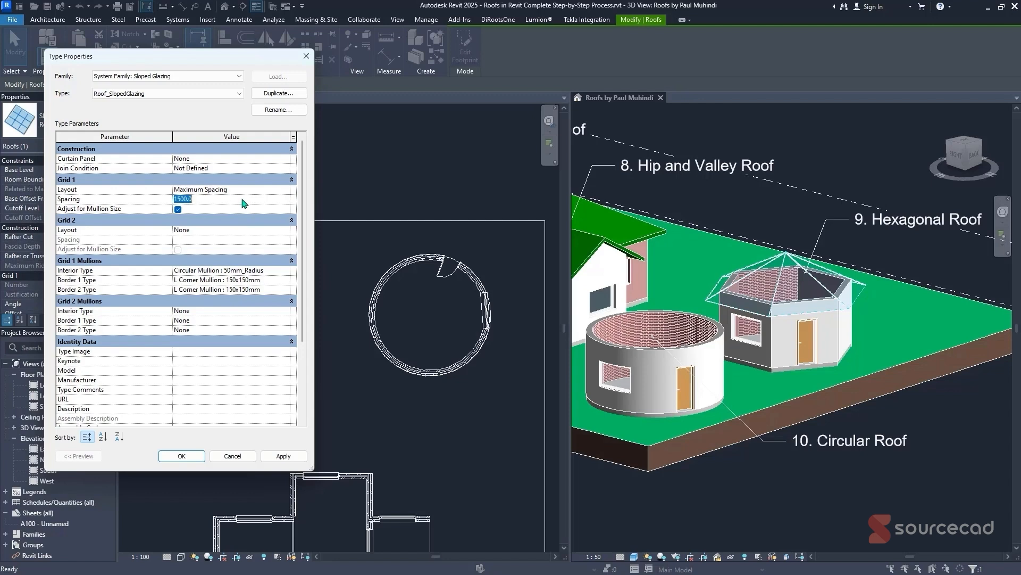
left_click(285, 234)
left_click(223, 264)
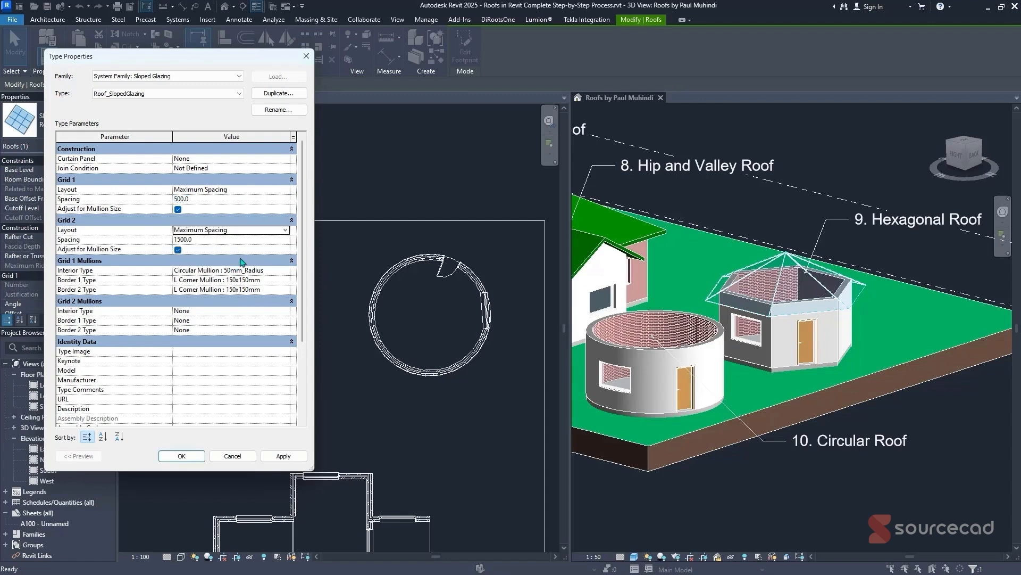
left_click(264, 240)
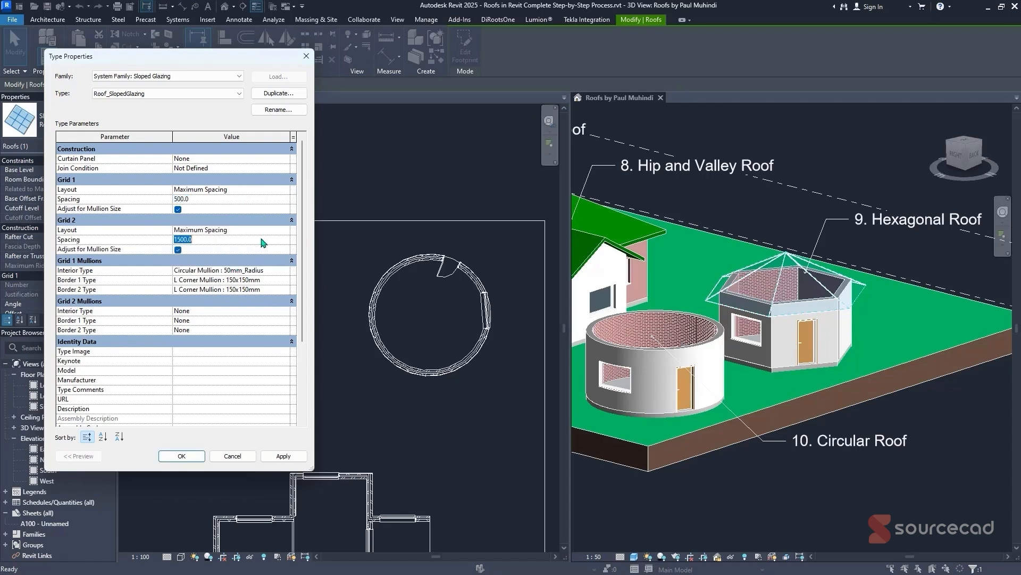
- Set Grid 2 mullions to Circular Mullion 25mm_Radius interior and L Corner Mullion 150x150mm borders, and apply the type changes by deleting the conflicting elements
left_click(286, 313)
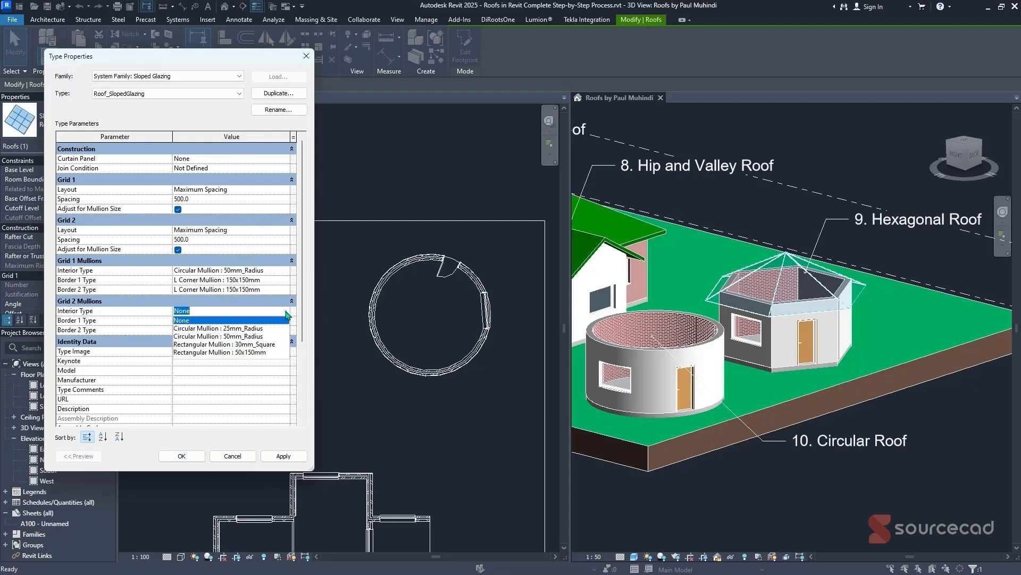
left_click(241, 329)
left_click(282, 321)
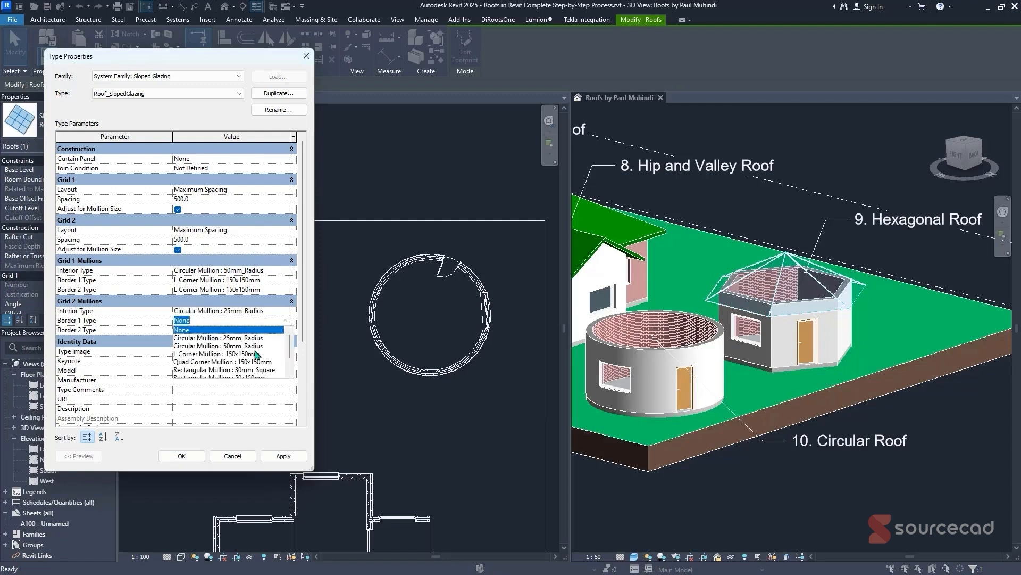
left_click(258, 355)
left_click(287, 331)
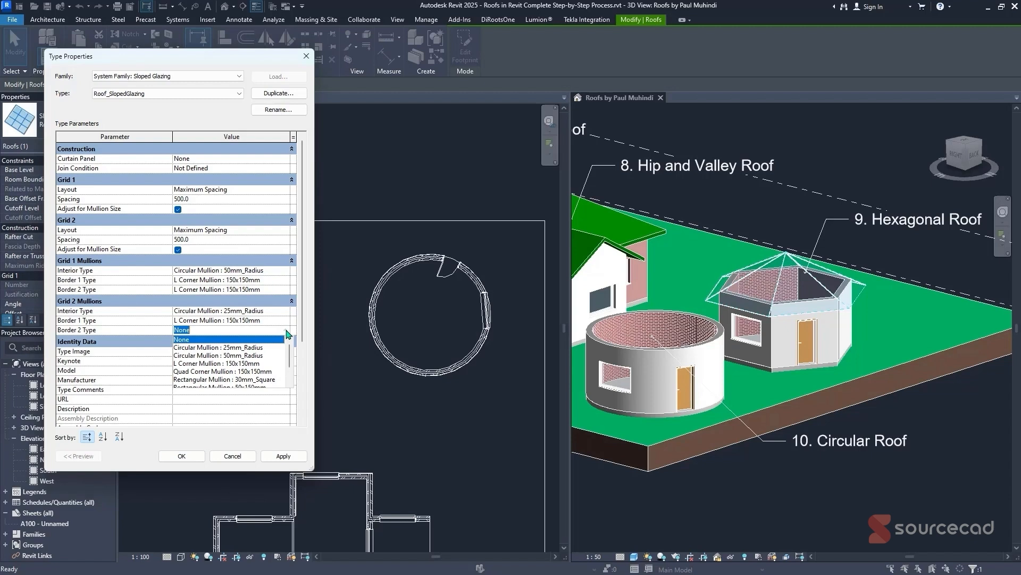
left_click(244, 364)
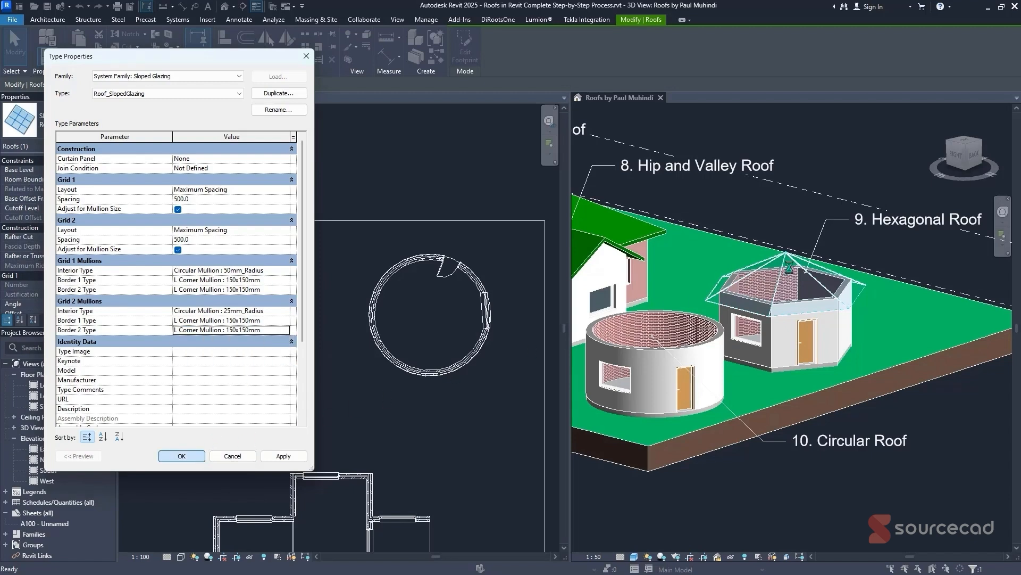
left_click(181, 456)
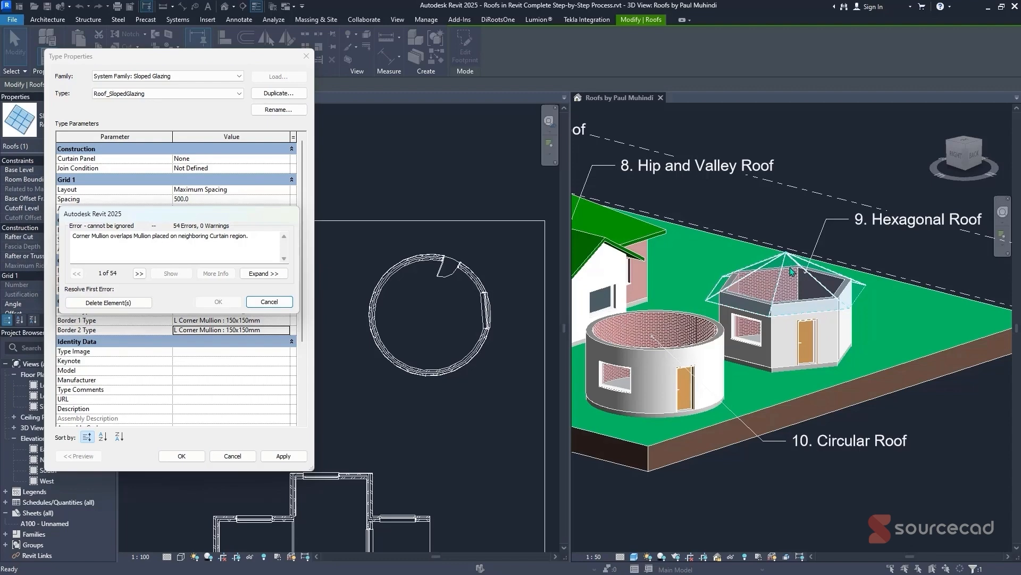
left_click(133, 303)
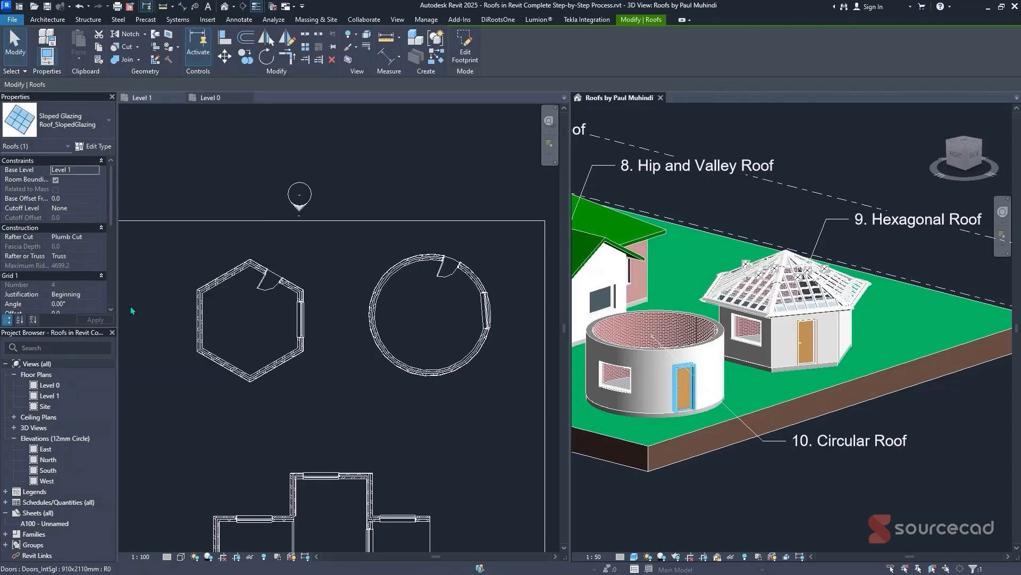
- Set the sloped glazing type's Grid 1 spacing to 1000 and Grid 2 spacing to 1500, deleting the conflicting elements
left_click(104, 147)
left_click(204, 200)
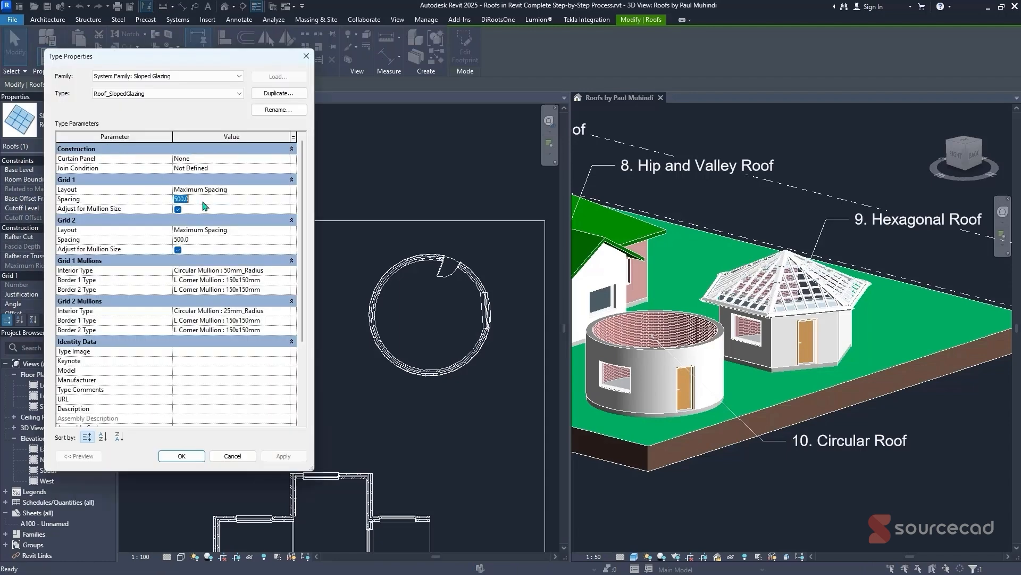
left_click(201, 240)
left_click(190, 458)
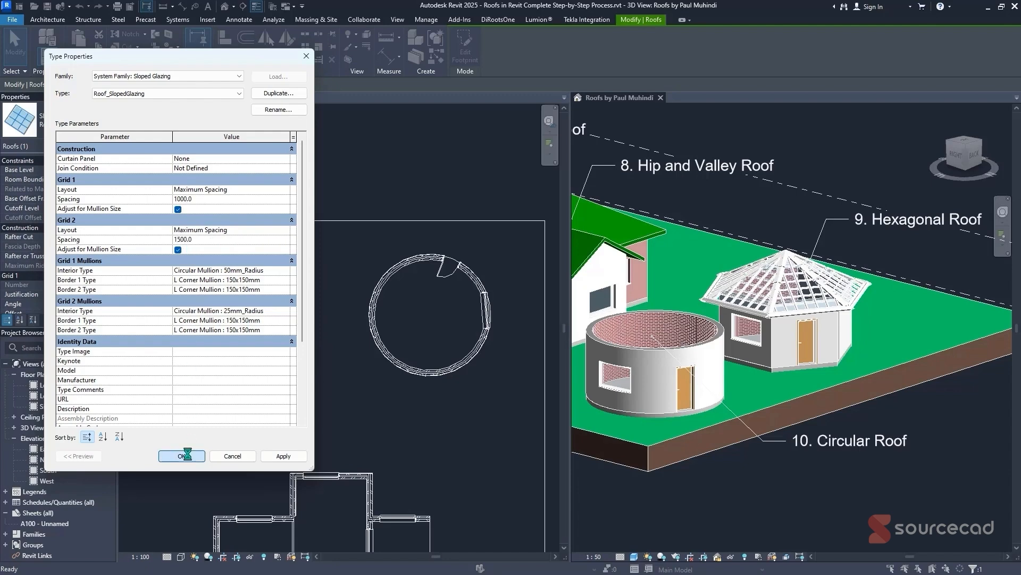
left_click(109, 302)
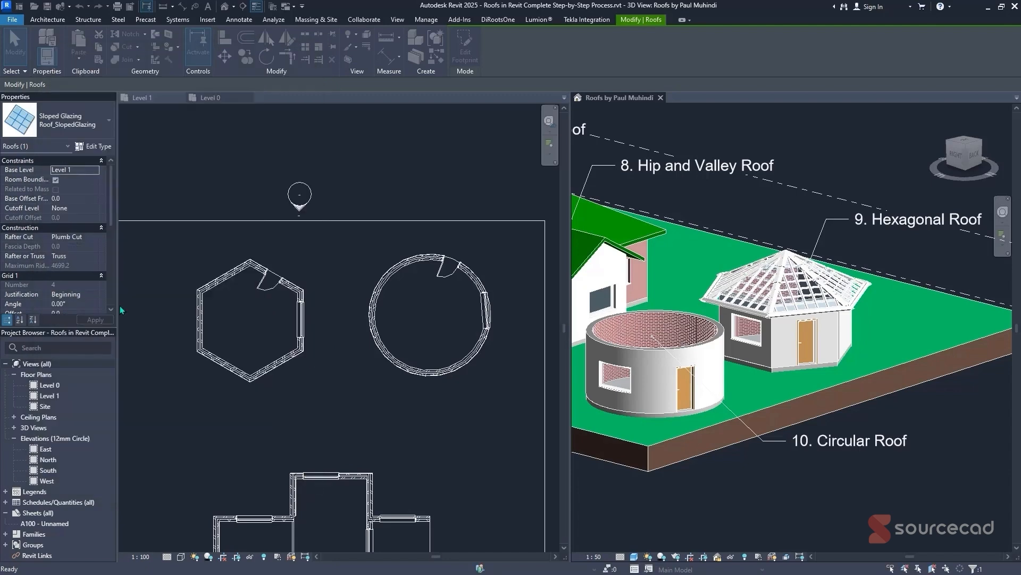
key("Escape")
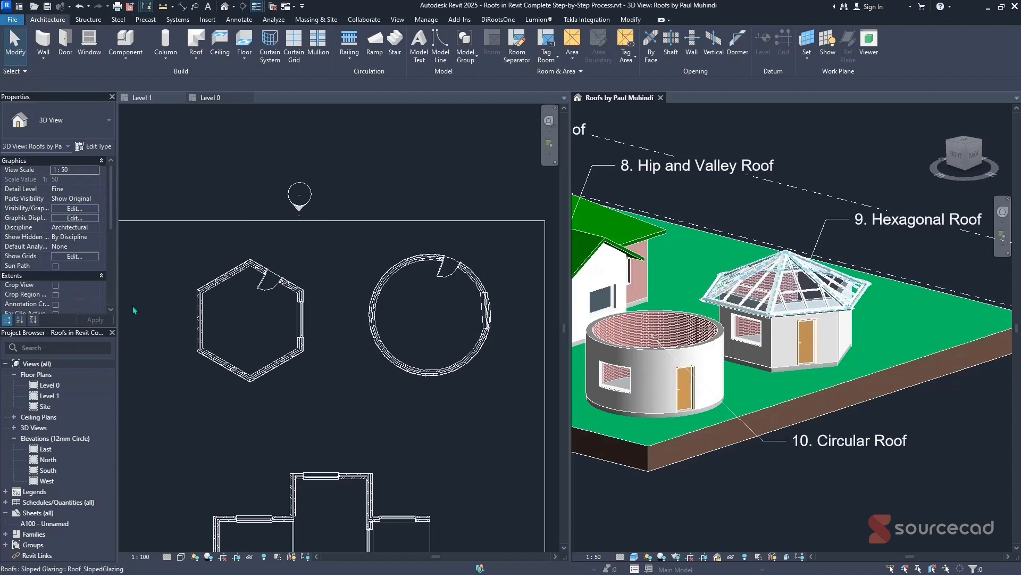
- Create a footprint roof over the circular building from a concentric slope-defining circle of about 4600 radius
left_click(478, 315)
middle_click_drag(507, 316, 480, 317)
left_click(196, 53)
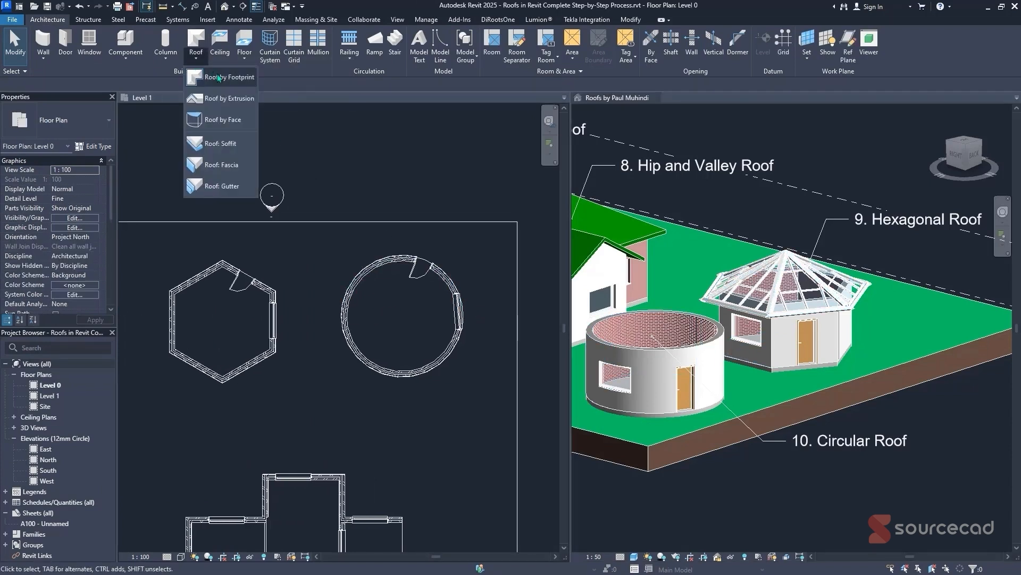
left_click(228, 79)
left_click(504, 316)
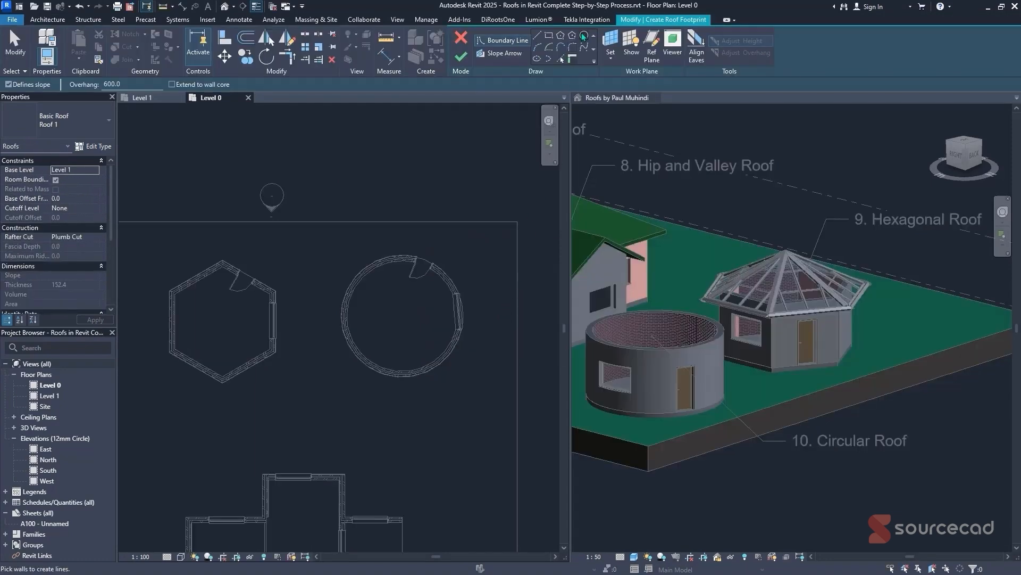
left_click(584, 35)
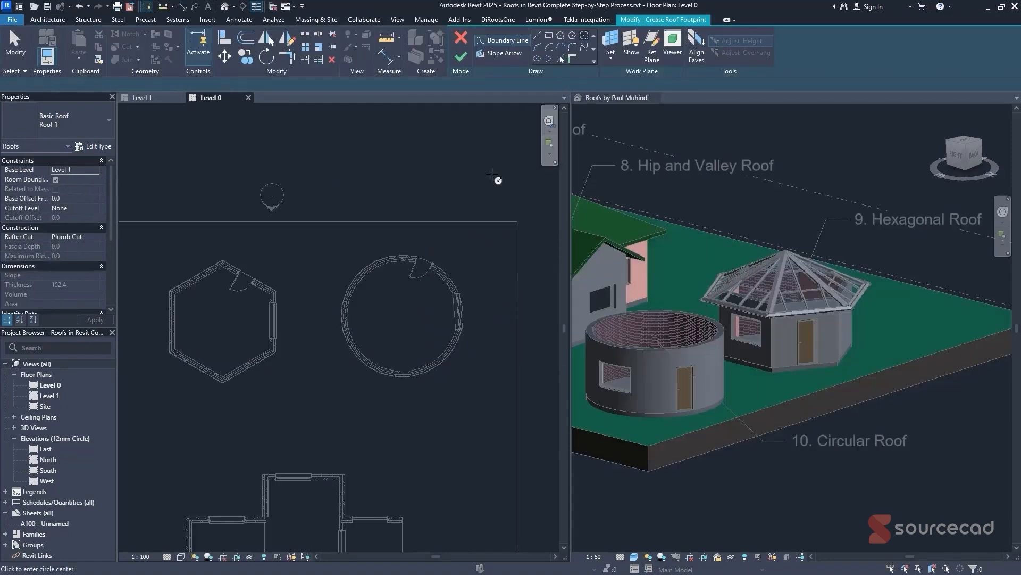
left_click(402, 316)
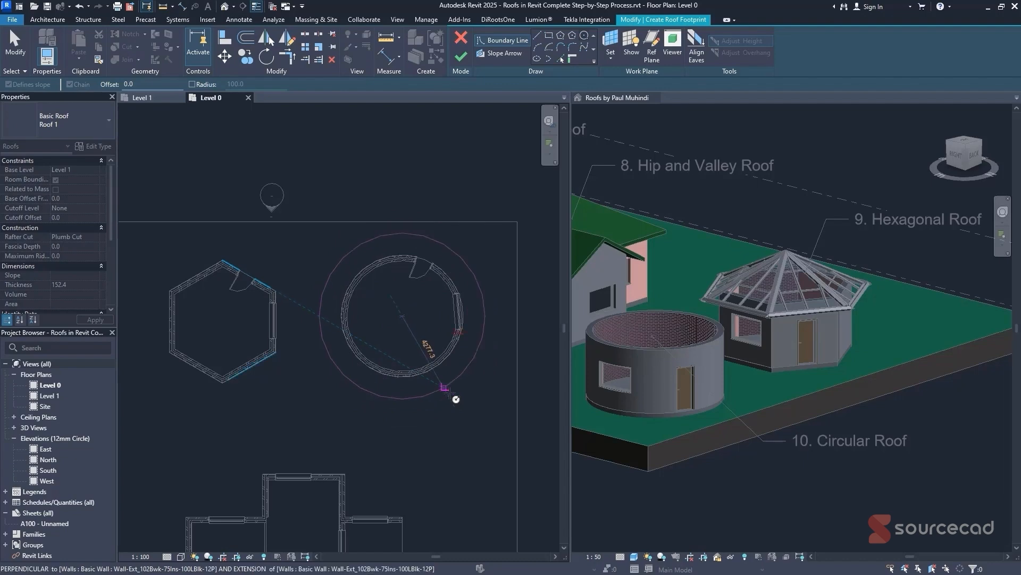
left_click(453, 396)
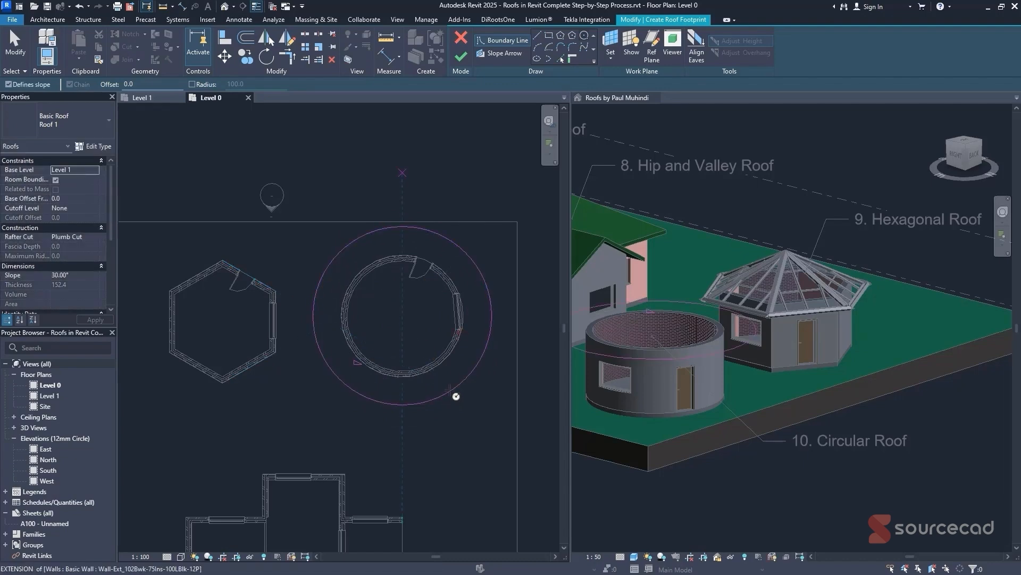
left_click(460, 66)
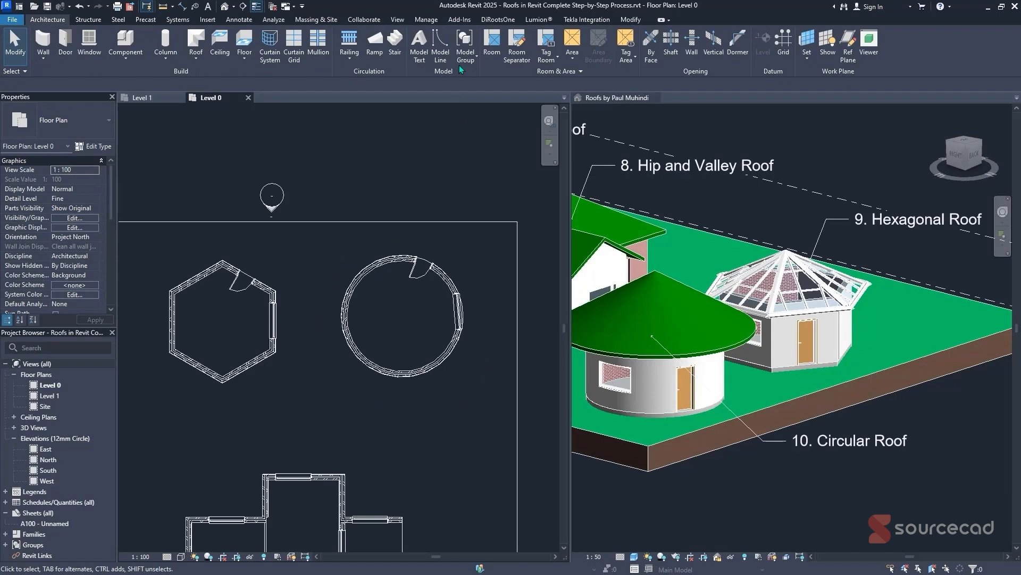
- Edit the circular roof's footprint and delete its circle boundary
middle_click_drag(618, 245, 672, 223)
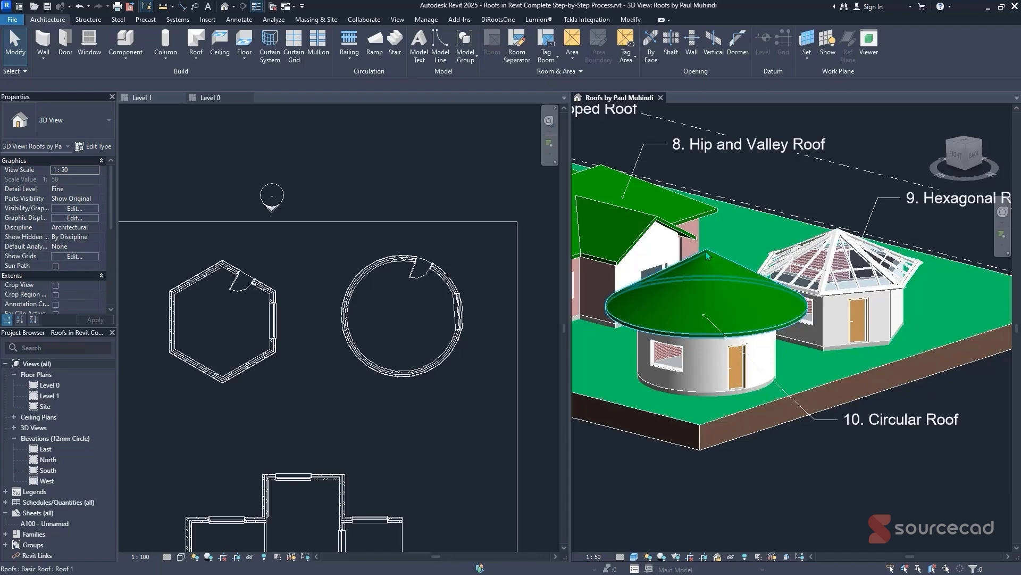
left_click(710, 257)
left_click(464, 54)
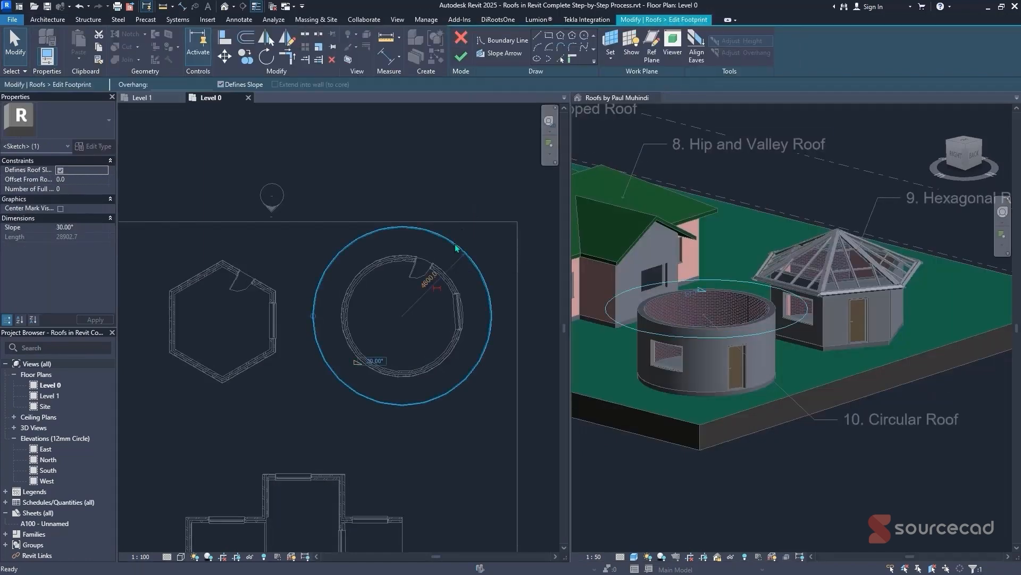
key("Escape")
- Create slope-defining boundary lines from the circular building's walls with a 600 overhang, keeping the current roof type
left_click(573, 59)
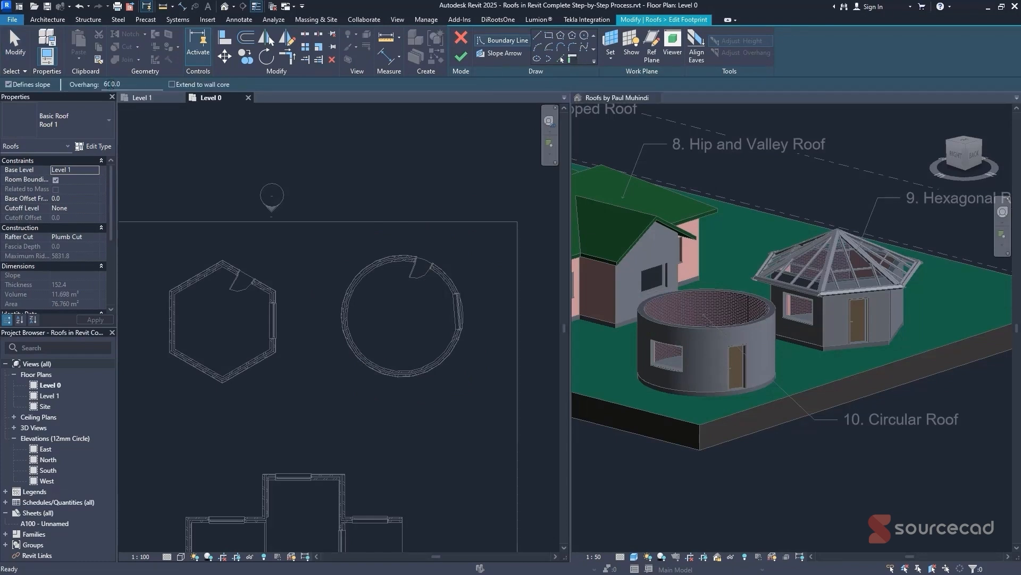
left_click(344, 269)
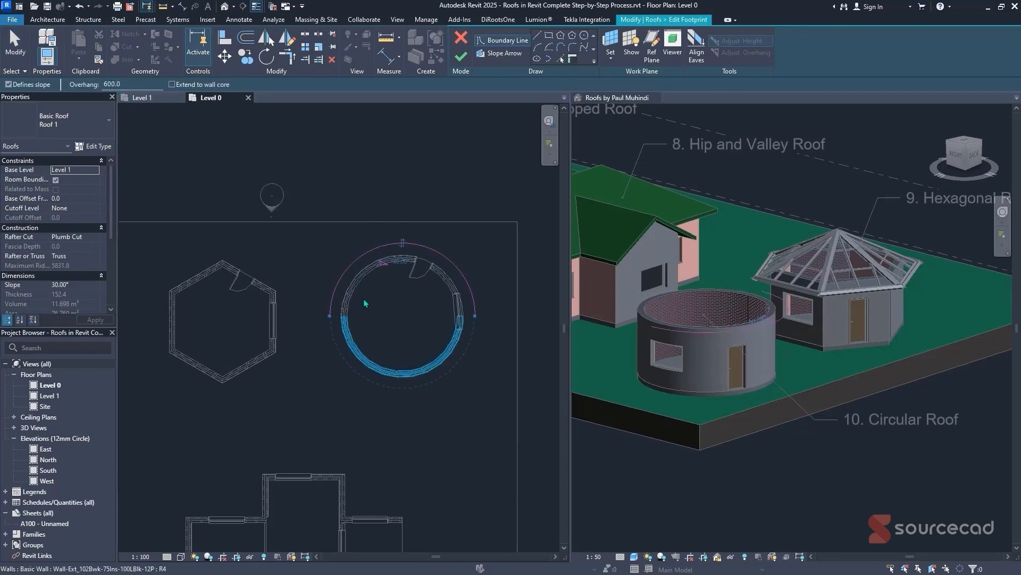
left_click(365, 303)
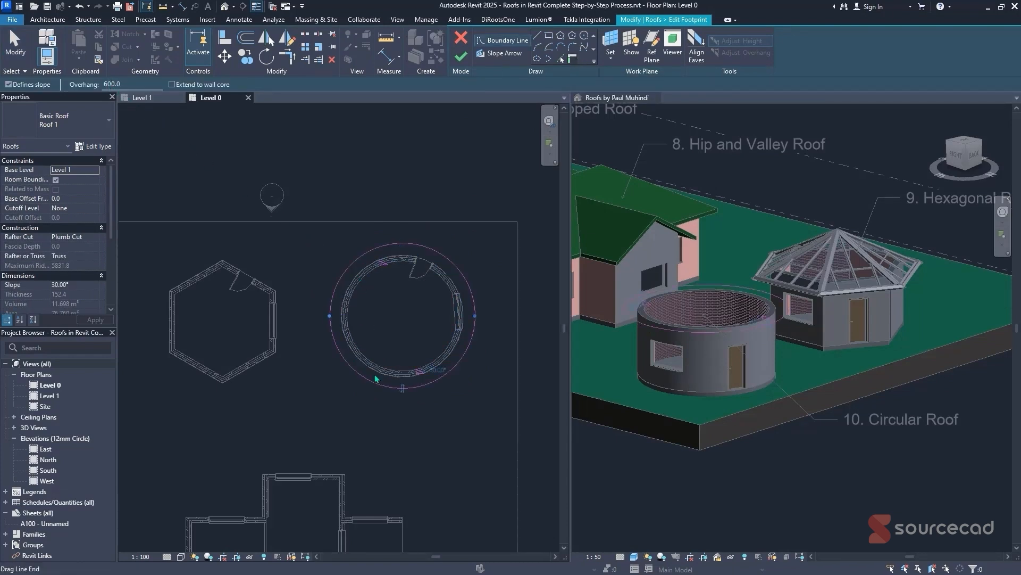
left_click(87, 108)
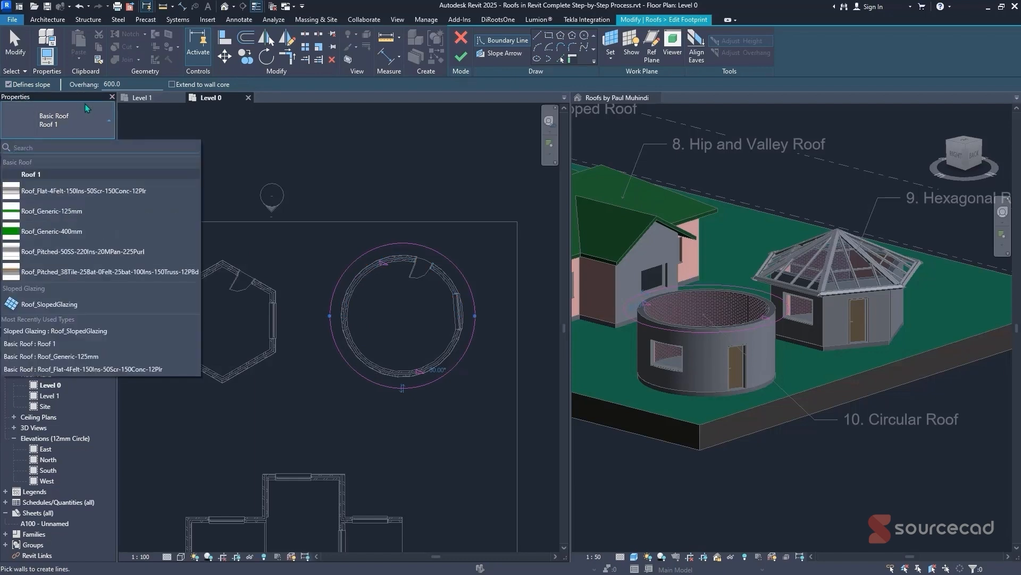
left_click(223, 149)
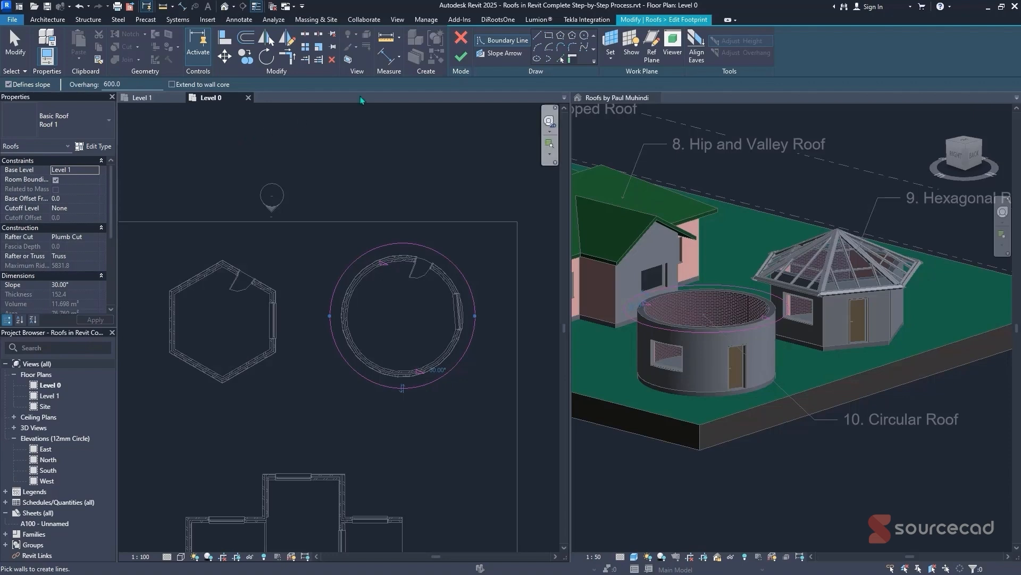
- Finish the circular roof's footprint edit to rebuild the roof over the circular building
left_click(463, 57)
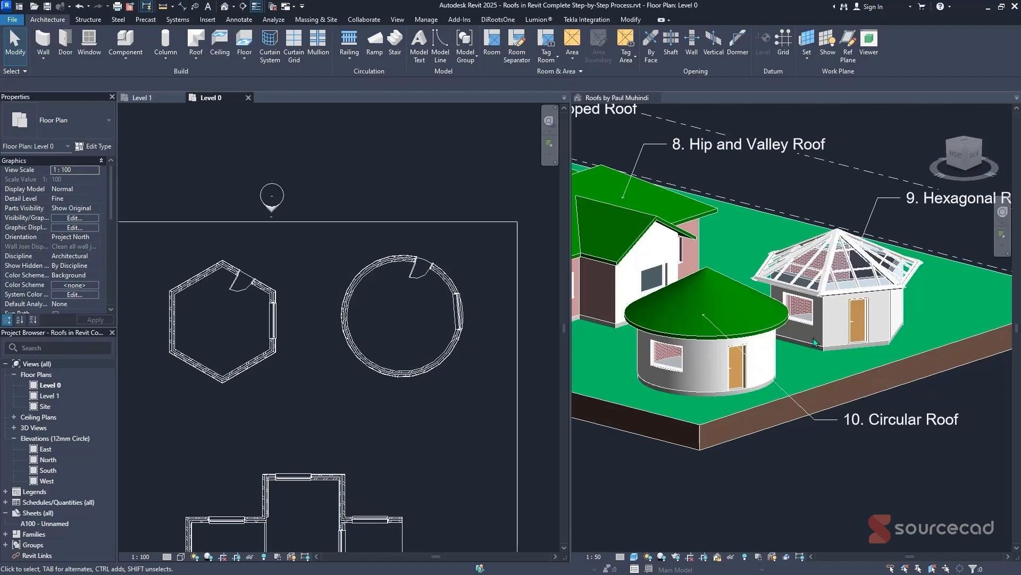
scroll(815, 341, "down", 10)
left_click(759, 305)
scroll(703, 266, "up", 5)
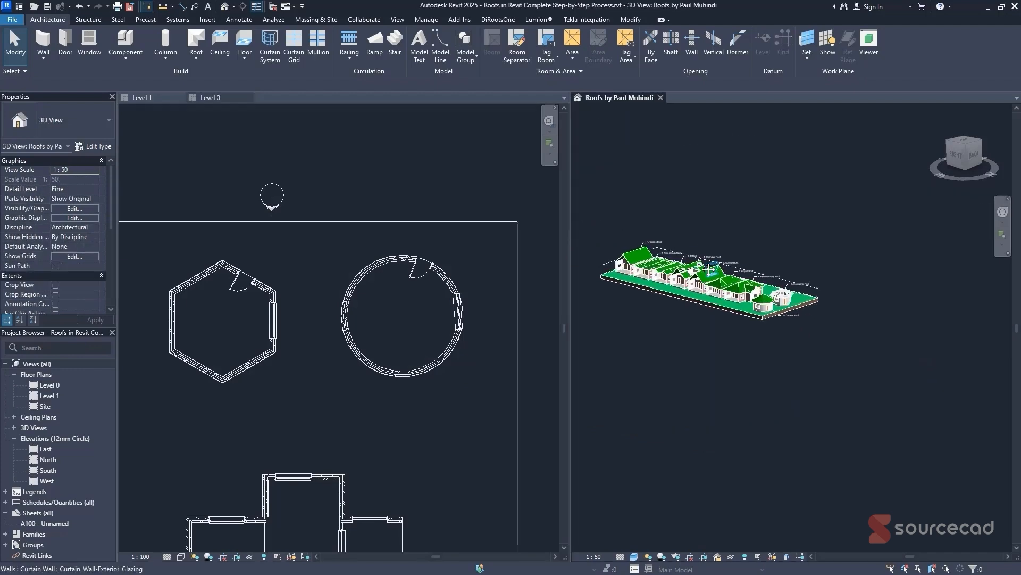
scroll(703, 266, "up", 8)
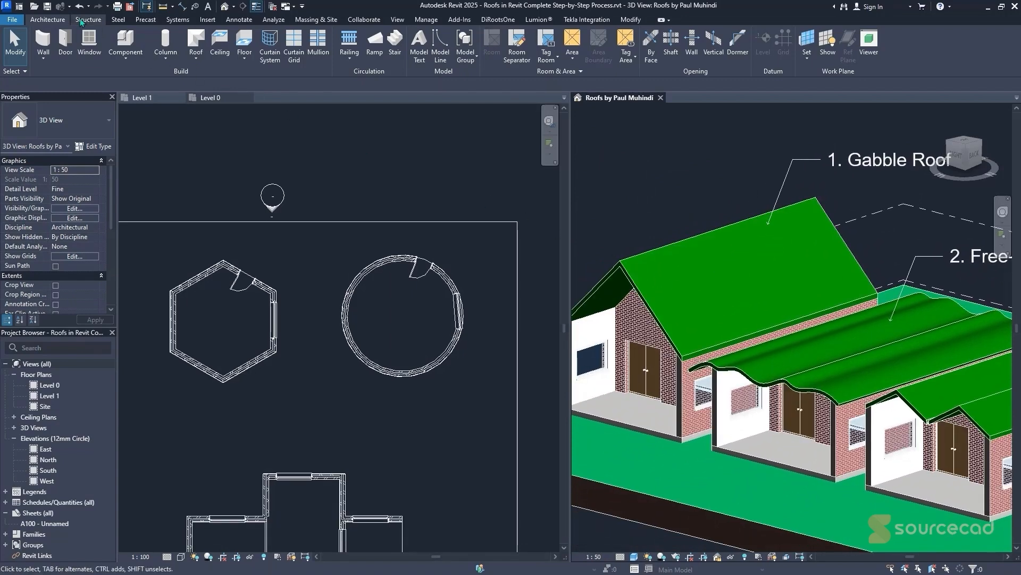
- Look over the full row of sample buildings and their roofs in the 3D view and the Level 0 plan
left_click(84, 20)
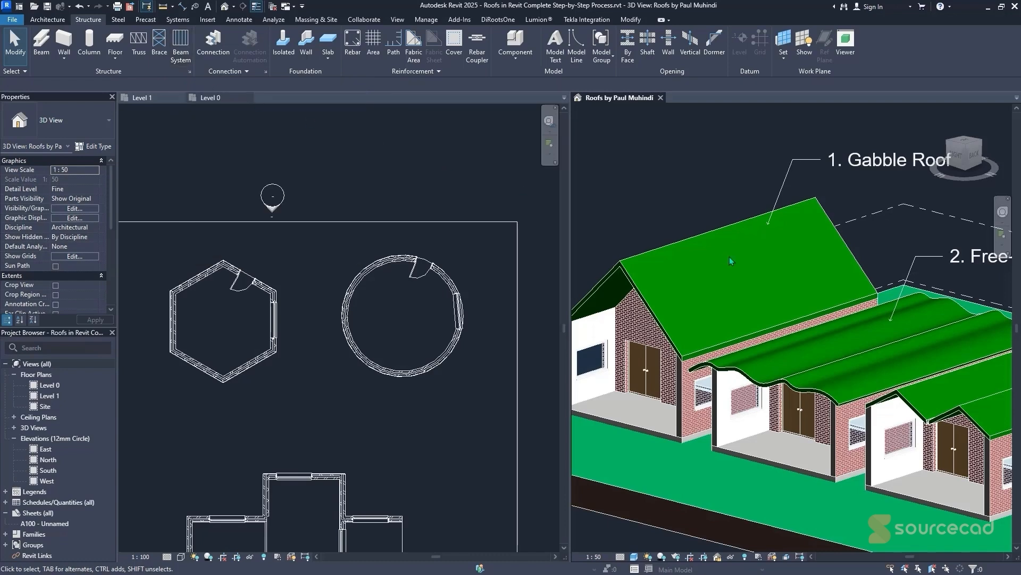
scroll(730, 257, "down", 5)
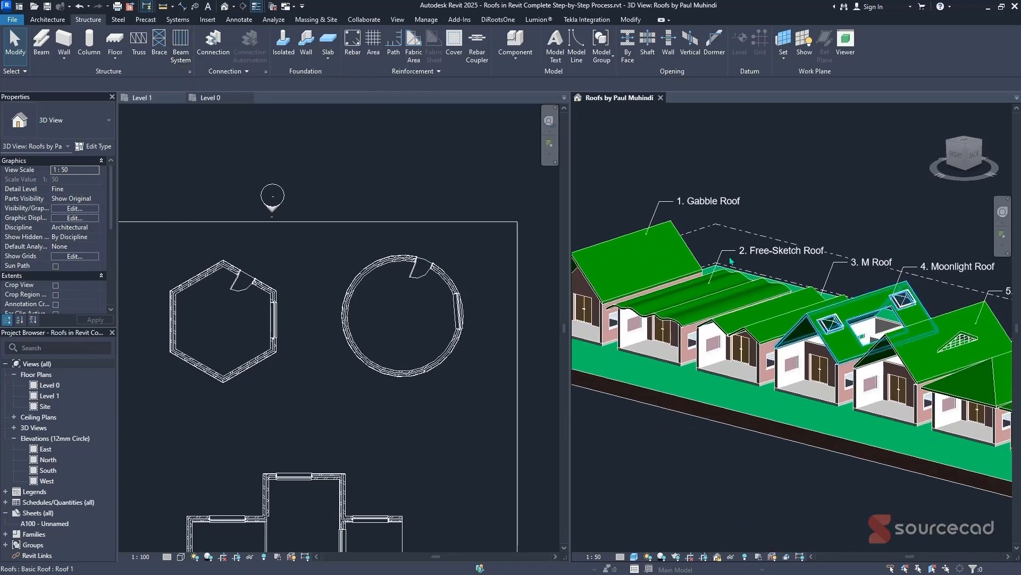
scroll(731, 261, "down", 6)
middle_click_drag(756, 274, 796, 291)
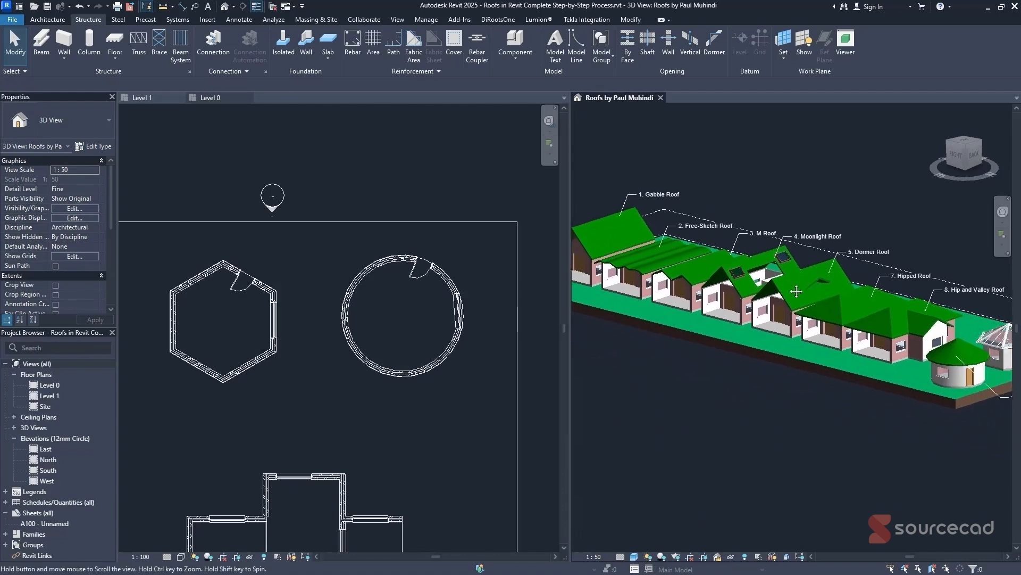
scroll(852, 313, "down", 3)
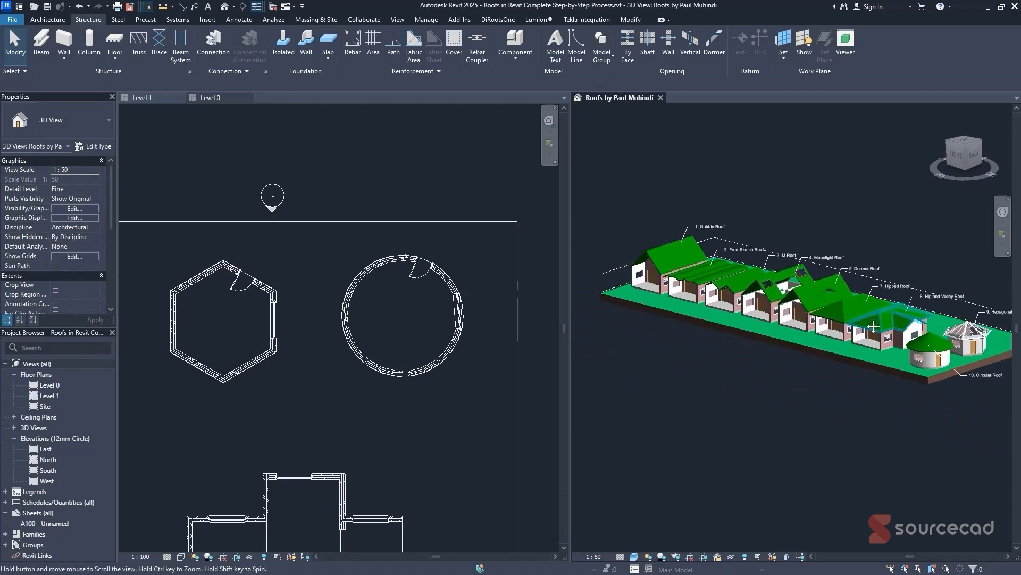
middle_click_drag(874, 326, 855, 320)
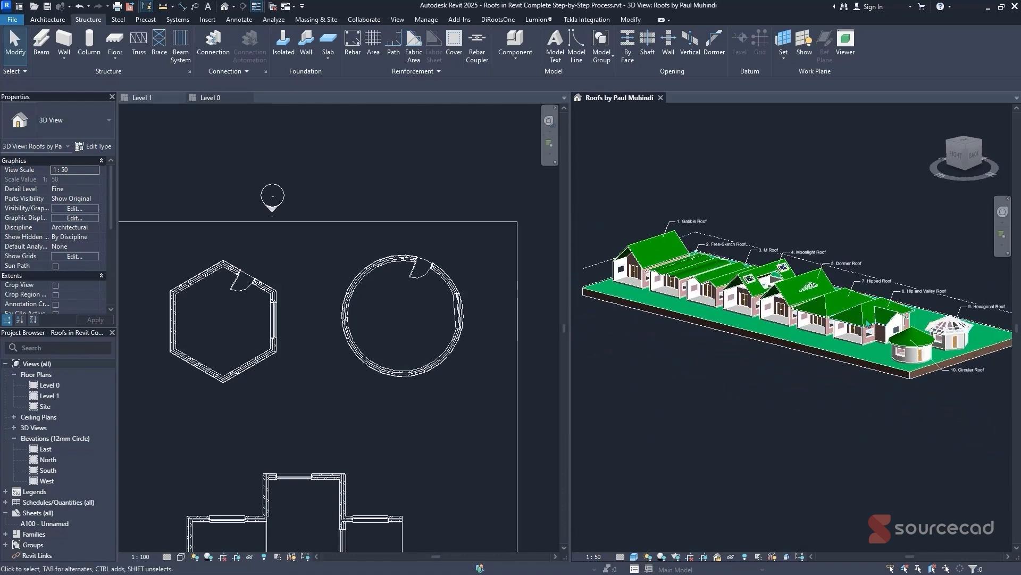
left_click(276, 443)
scroll(276, 443, "down", 4)
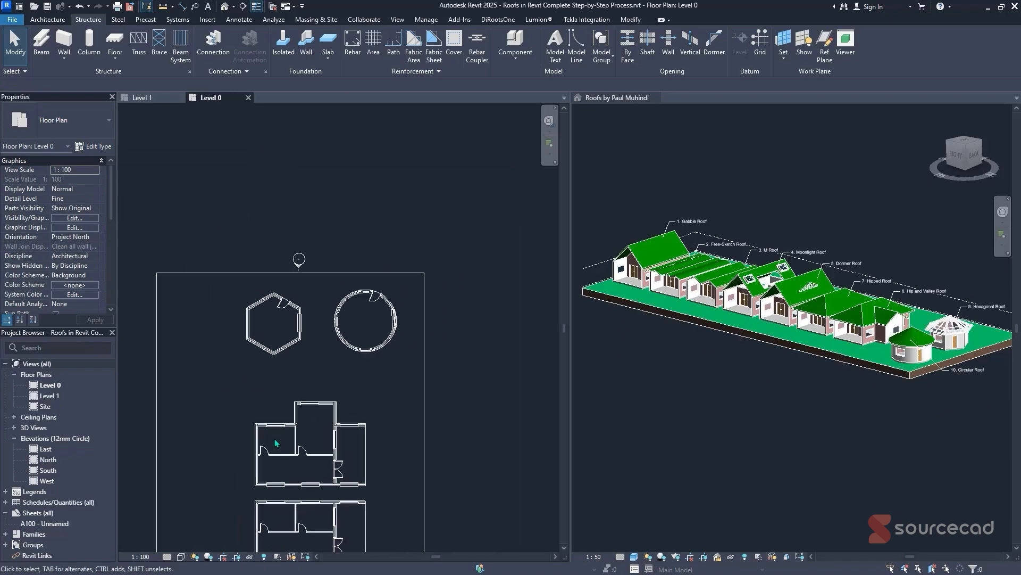
scroll(275, 443, "down", 4)
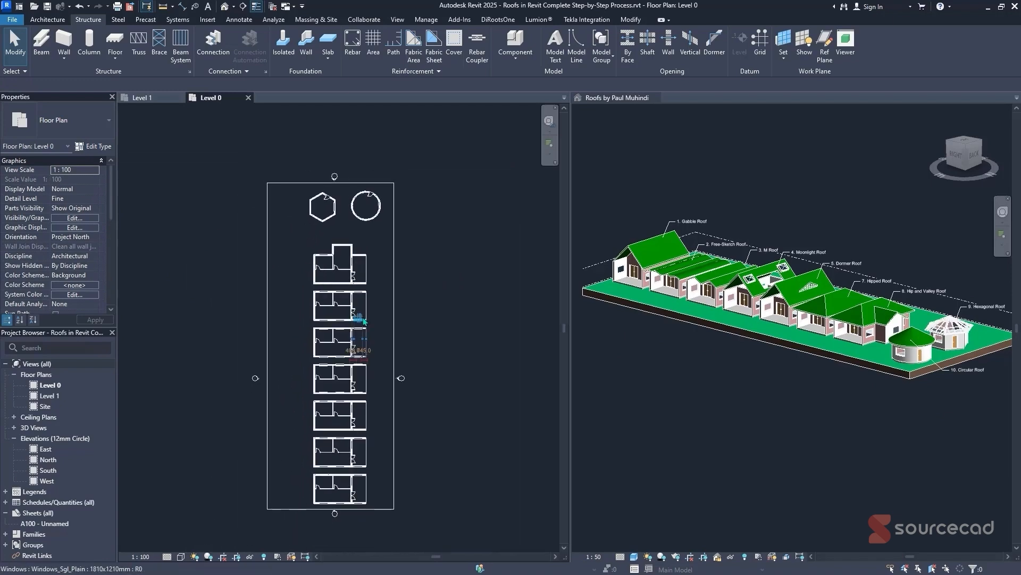
left_click(364, 320)
left_click(463, 287)
left_click(707, 379)
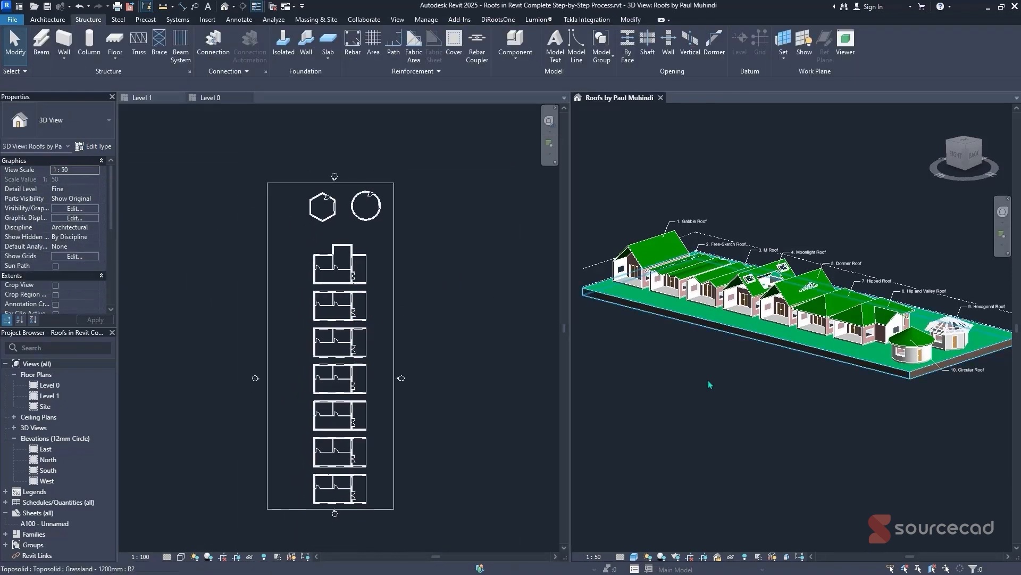
- Start Lumion LiveSync from the 3D view and switch to Lumion Pro 12.5
left_click(546, 21)
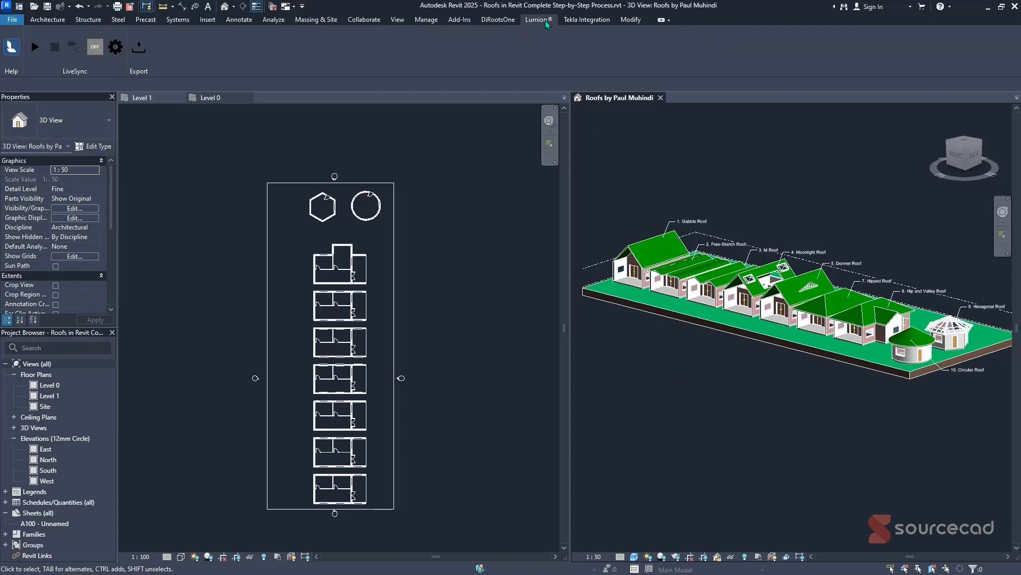
left_click(34, 48)
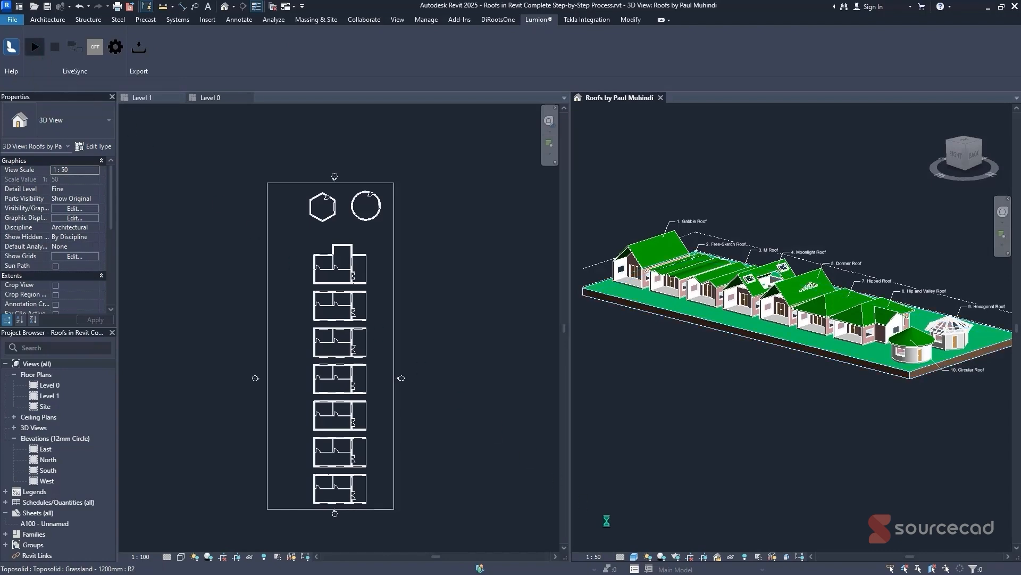
key("super")
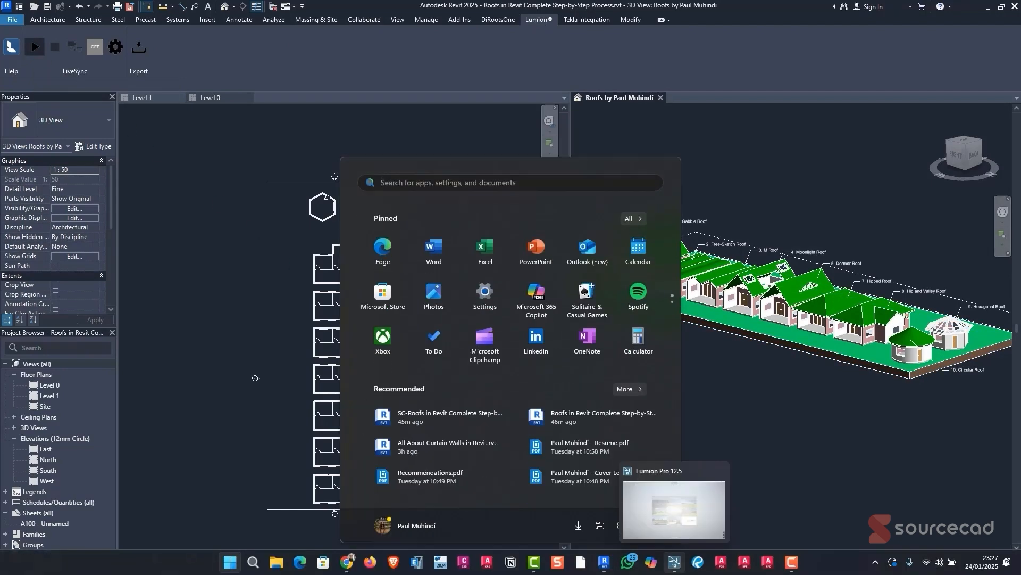
left_click(672, 507)
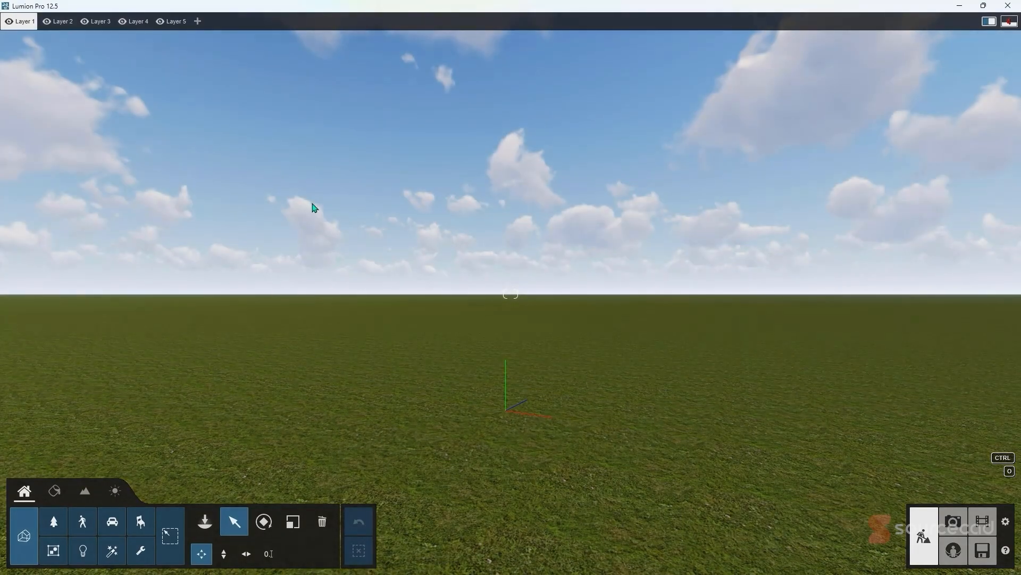
- Examine the synced buildings in Lumion, checking how the walls meet the different roofs
right_click_drag(510, 294, 419, 213)
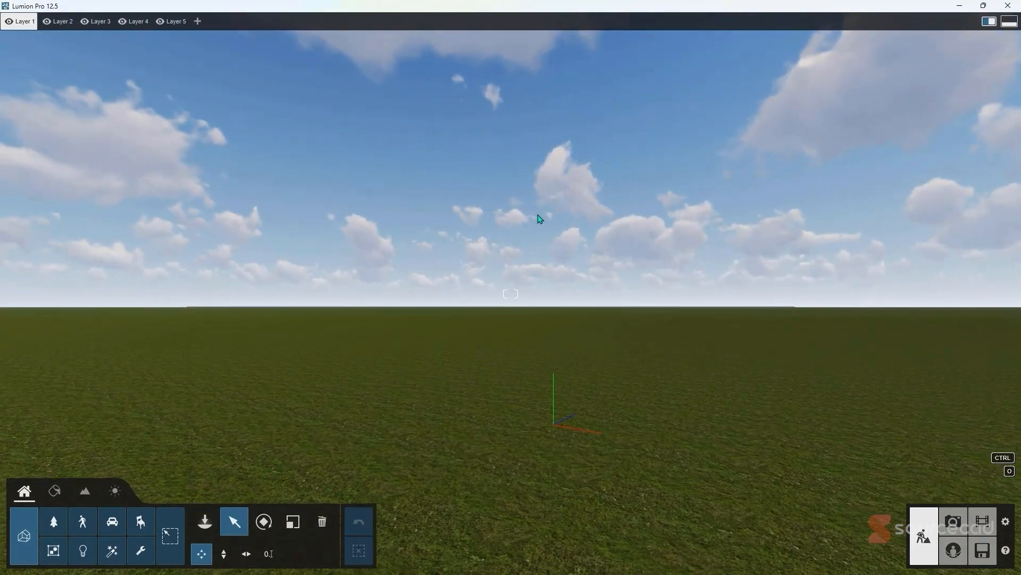
right_click_drag(539, 218, 678, 169)
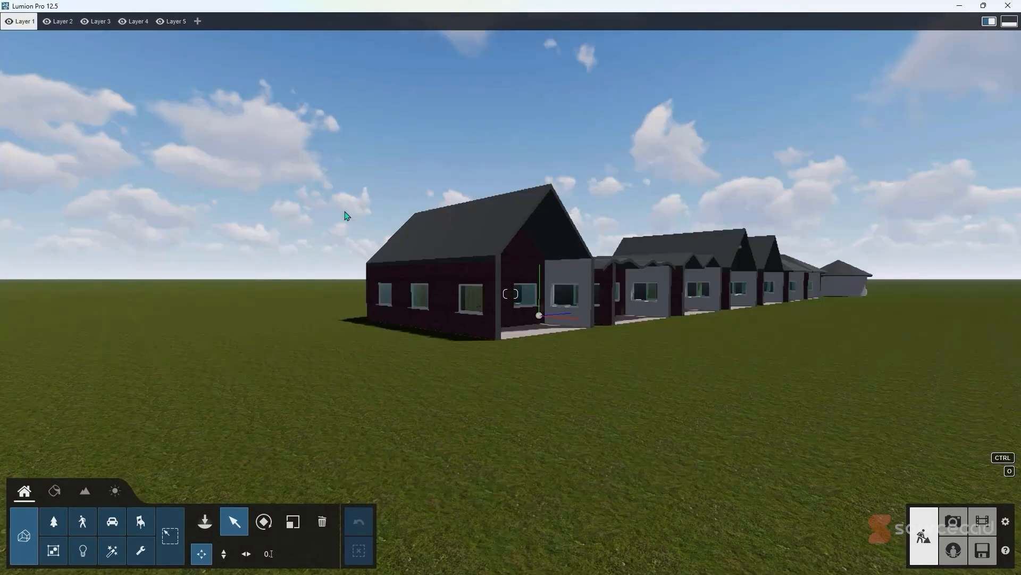
right_click_drag(323, 209, 418, 285)
key("w")
key("d")
key("a")
key("s")
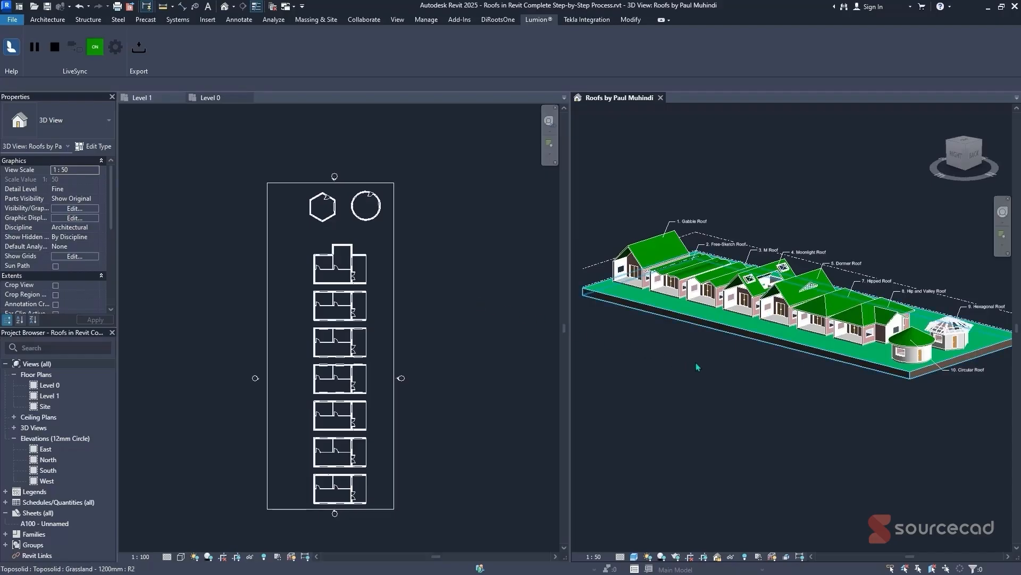
scroll(698, 368, "up", 3)
scroll(695, 362, "up", 2)
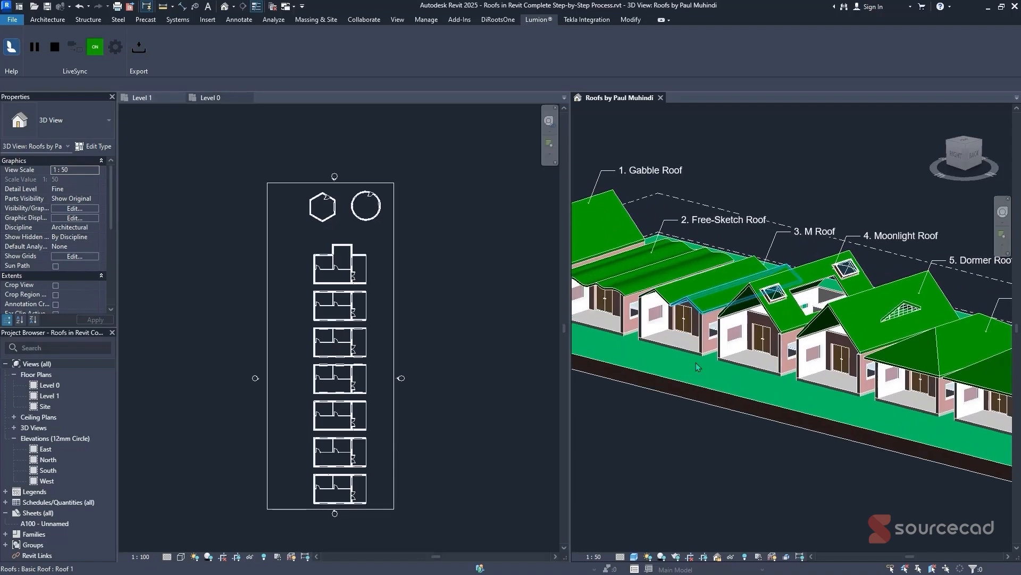
scroll(697, 365, "up", 1)
scroll(698, 368, "down", 2)
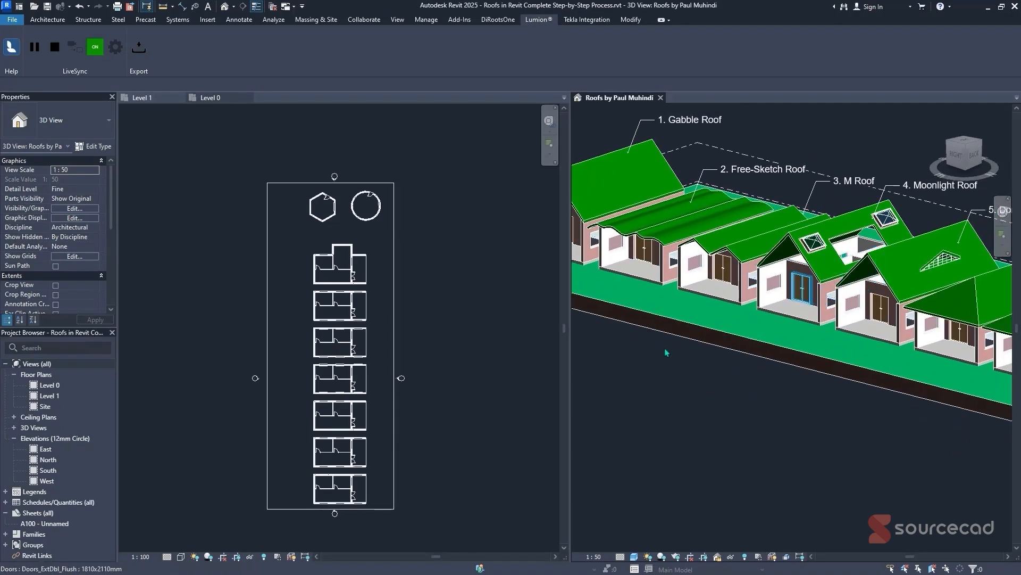
left_click(135, 101)
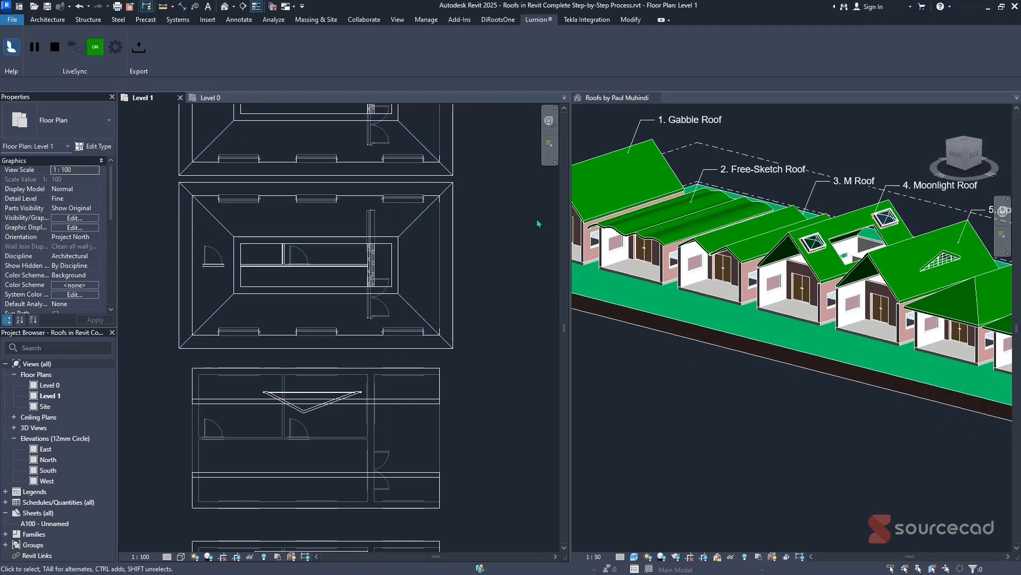
left_click(738, 282)
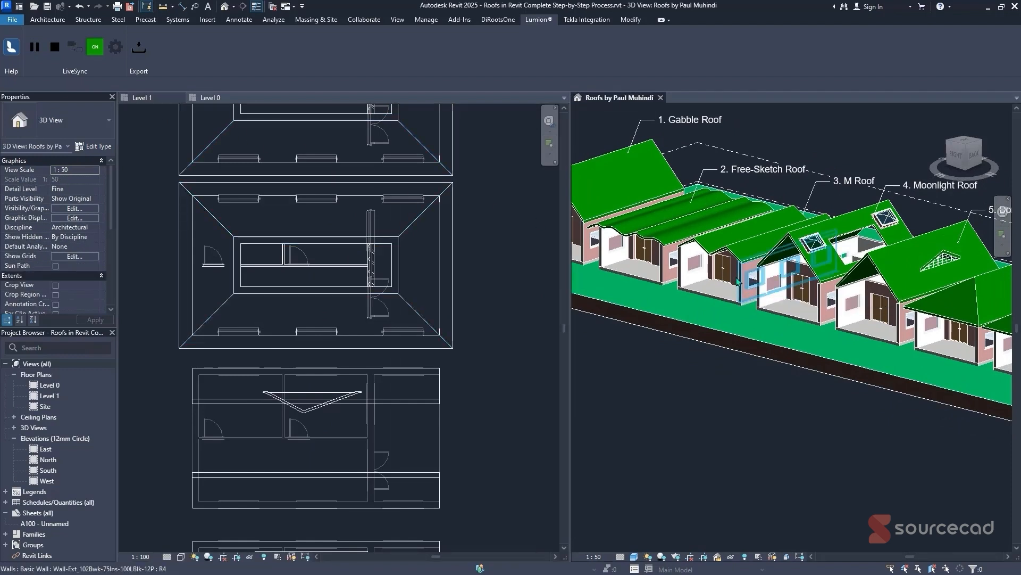
left_click(821, 308)
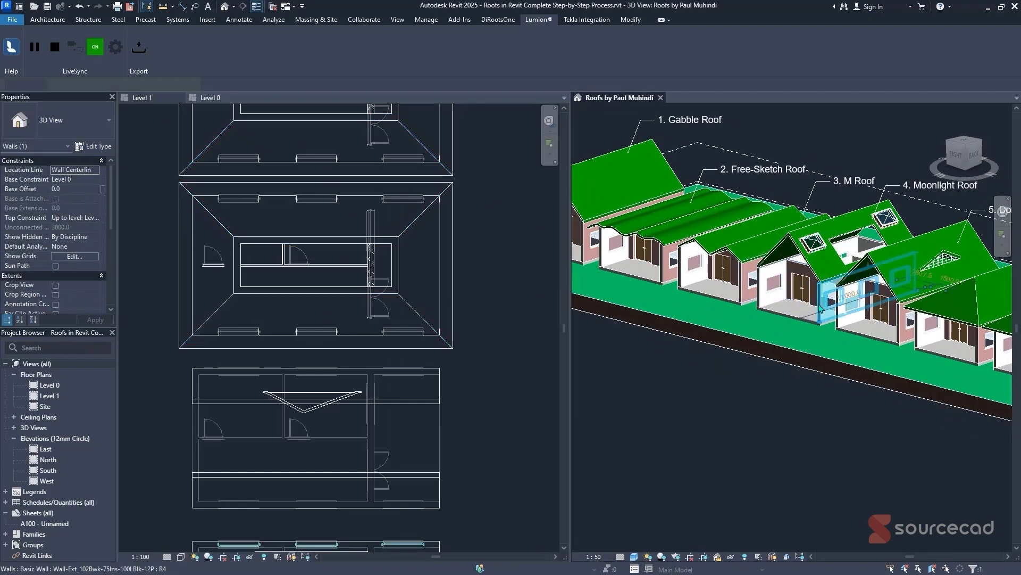
left_click(522, 299)
scroll(470, 388, "down", 8)
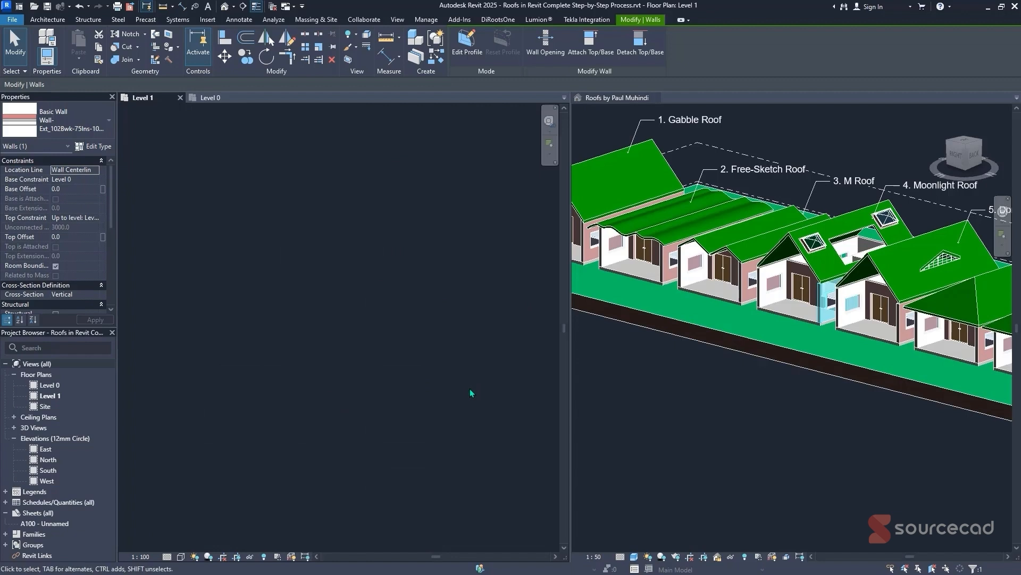
middle_click(478, 394)
middle_click(477, 394)
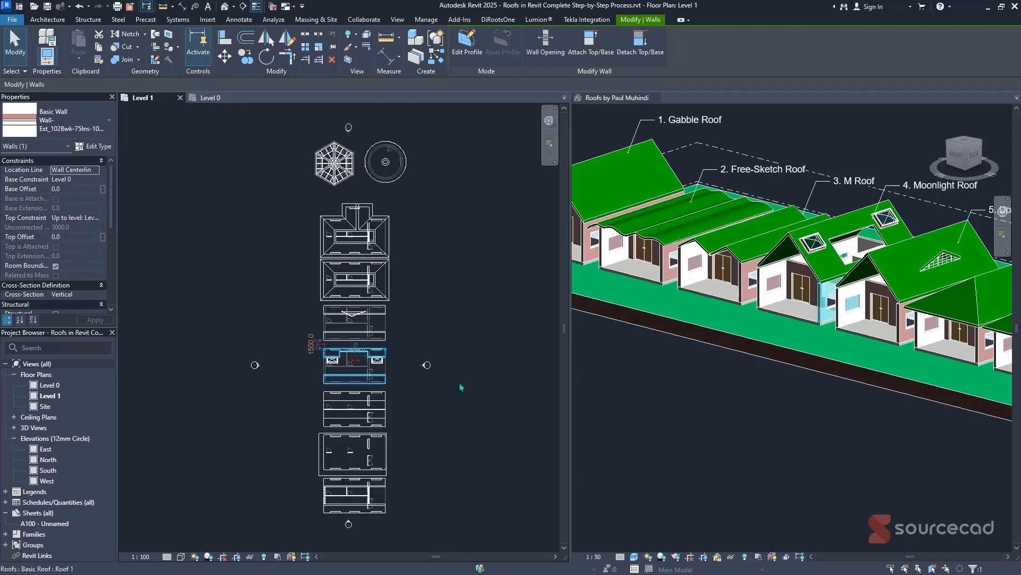
left_click(399, 352)
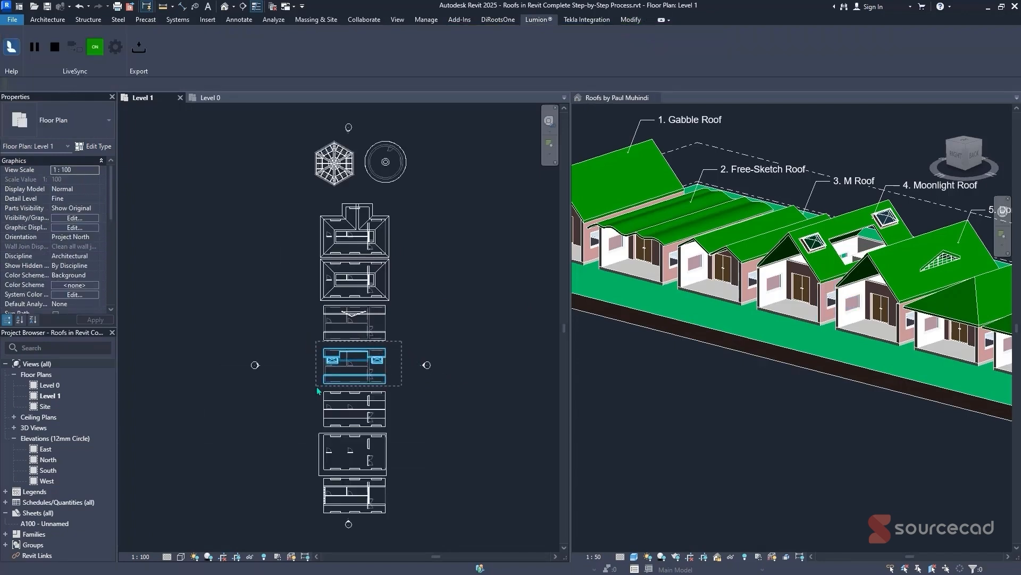
left_click_drag(317, 386, 317, 386)
- Select the Moonlight Roof building in the Level 0 plan and filter the selection to Walls only
left_click(207, 97)
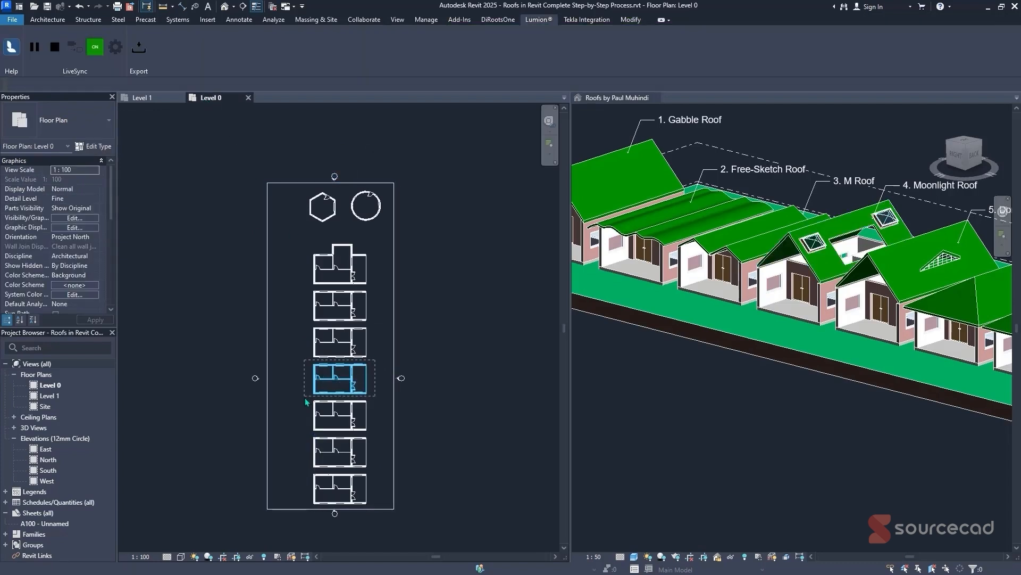
left_click_drag(306, 399, 306, 399)
left_click(504, 43)
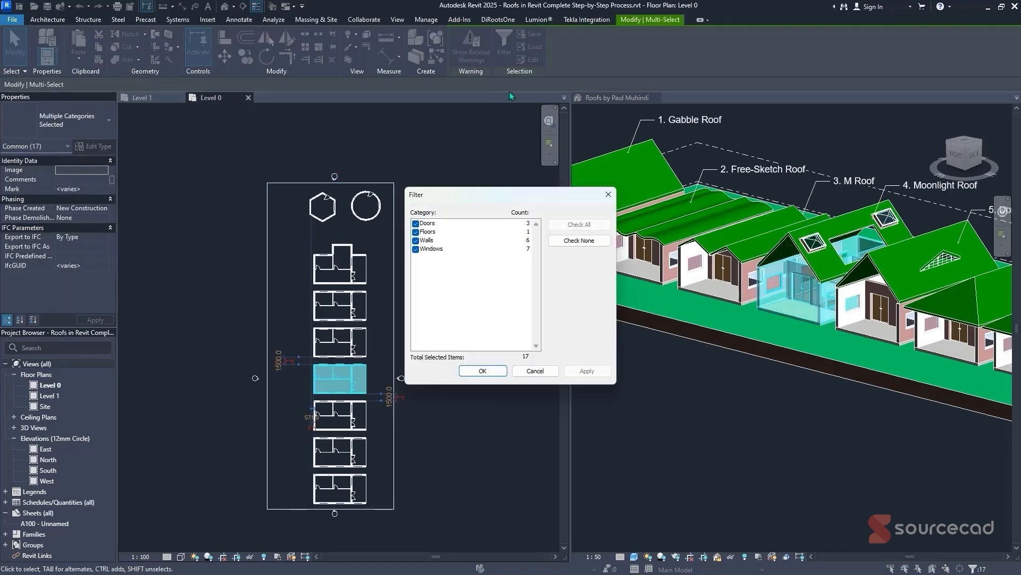
left_click(570, 245)
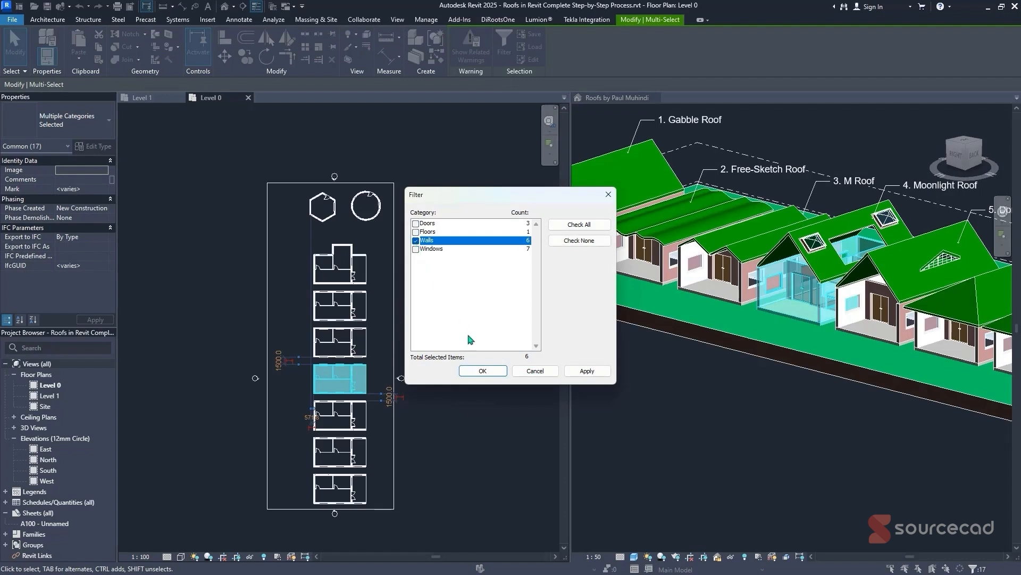
left_click(482, 370)
- Attach the tops of the selected walls to the Moonlight Roof in the 3D view
left_click(617, 97)
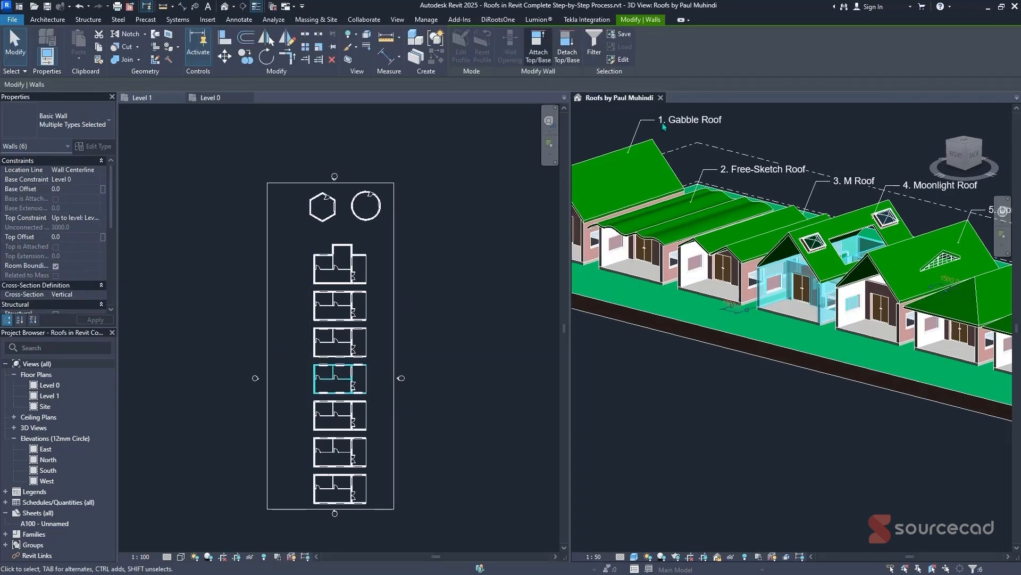
left_click(539, 48)
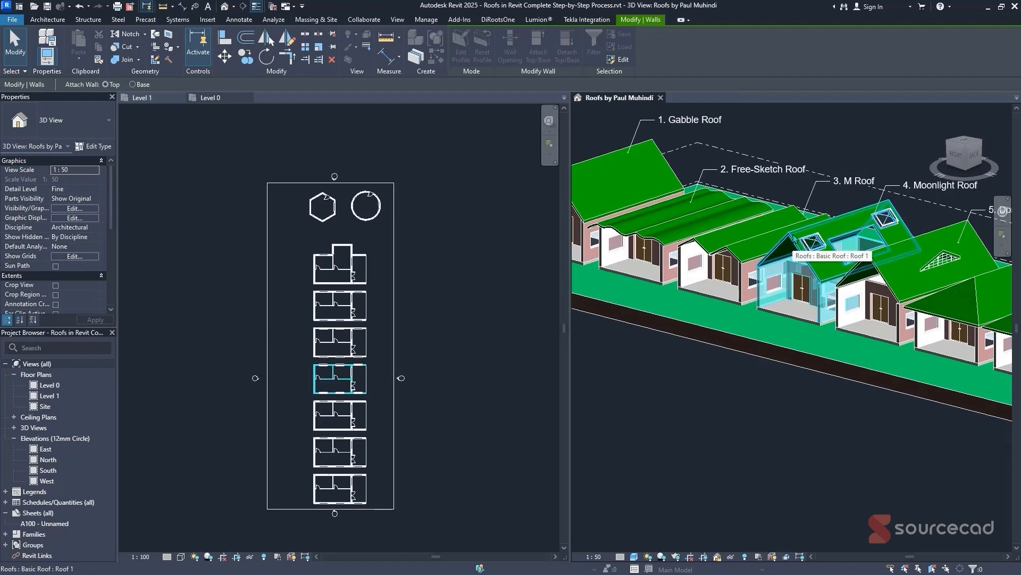
left_click(790, 242)
key("Escape")
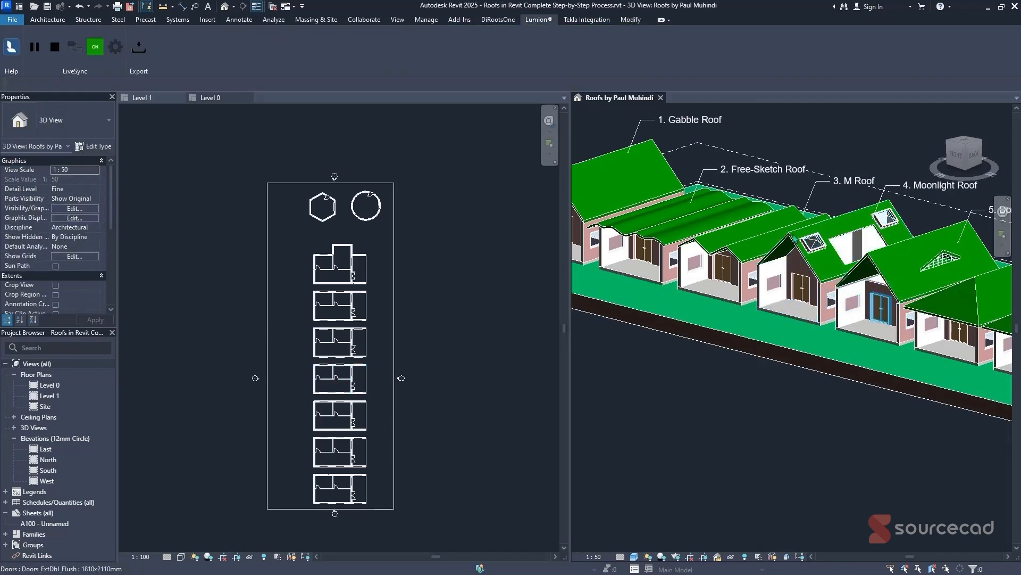
- Select the Dormer Roof building in the Level 0 plan and filter the selection to Walls only
middle_click_drag(794, 239, 736, 197)
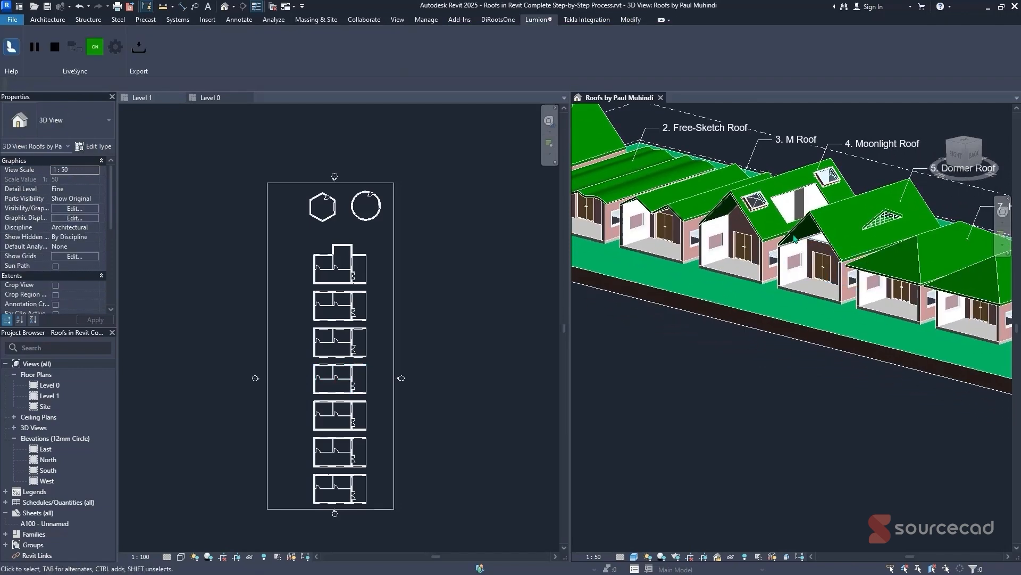
left_click(787, 262)
left_click(408, 307)
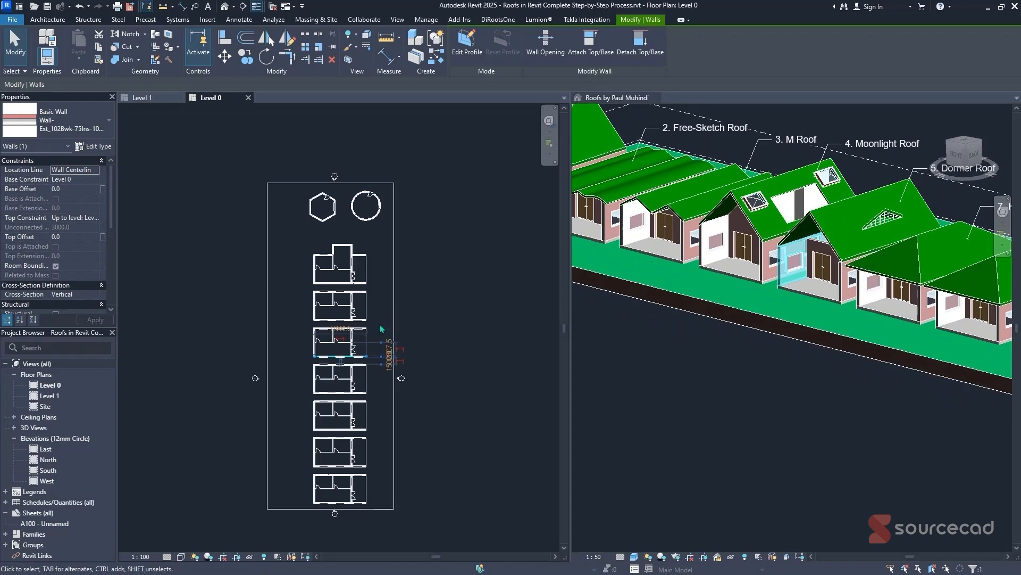
key("Escape")
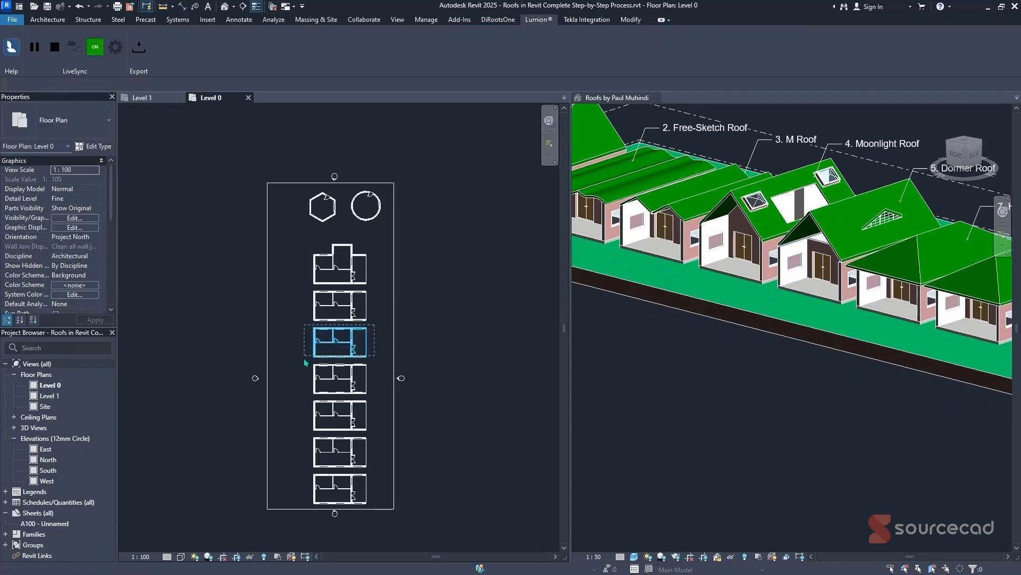
left_click_drag(304, 360, 304, 359)
left_click(502, 44)
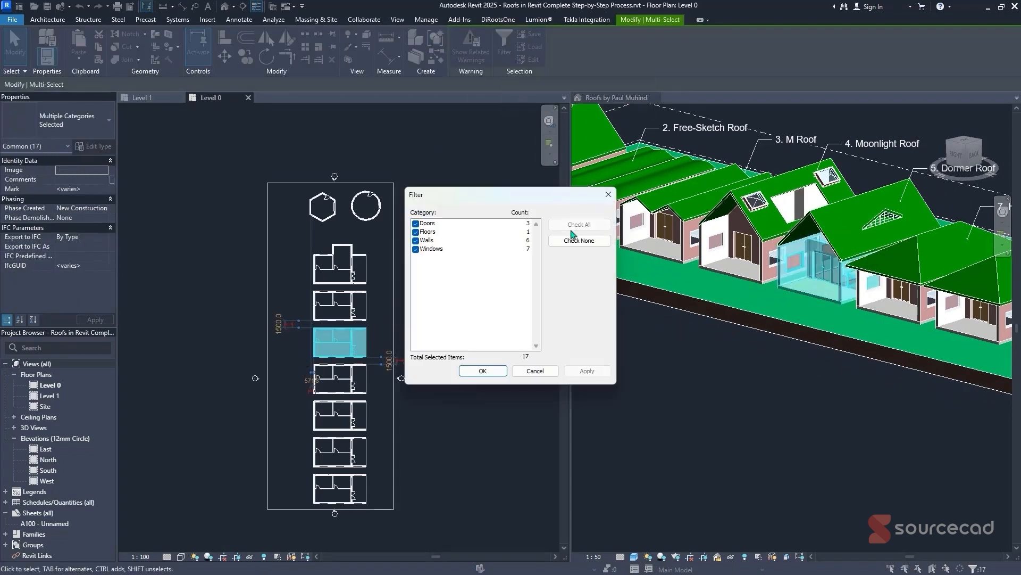
left_click(416, 240)
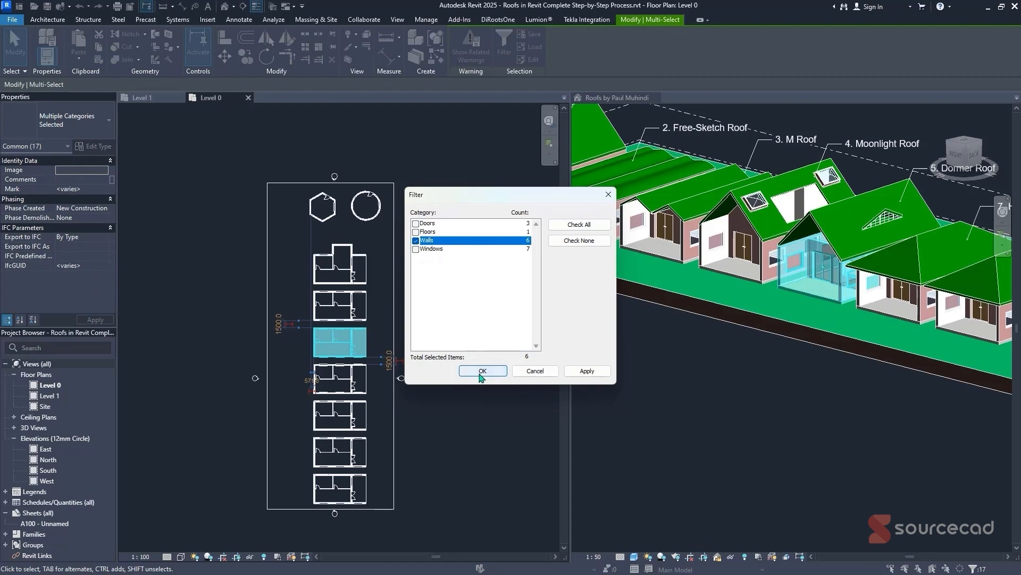
left_click(482, 371)
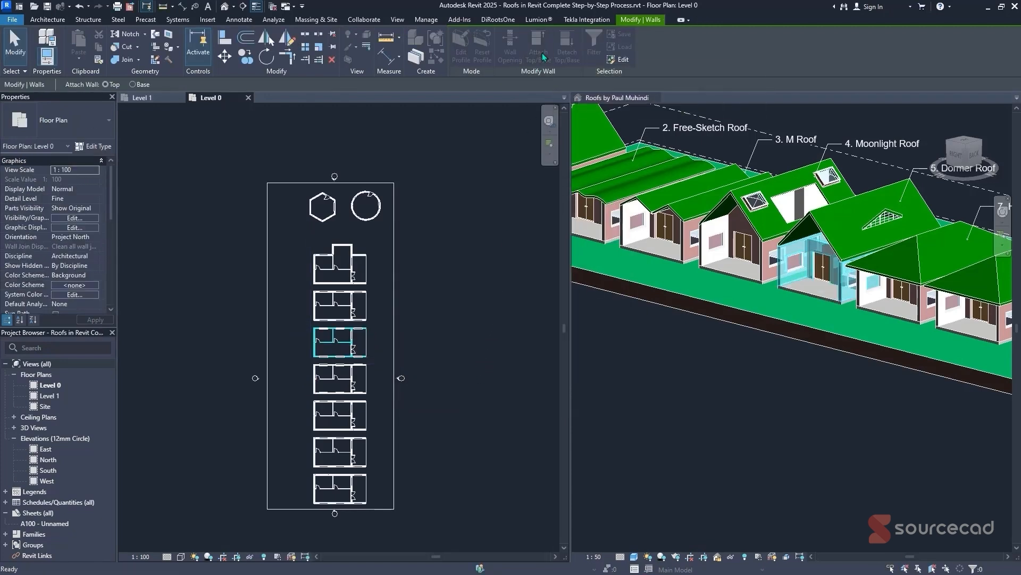
- Attach the tops of the selected walls to the Dormer Roof in the 3D view
left_click(890, 192)
left_click(883, 194)
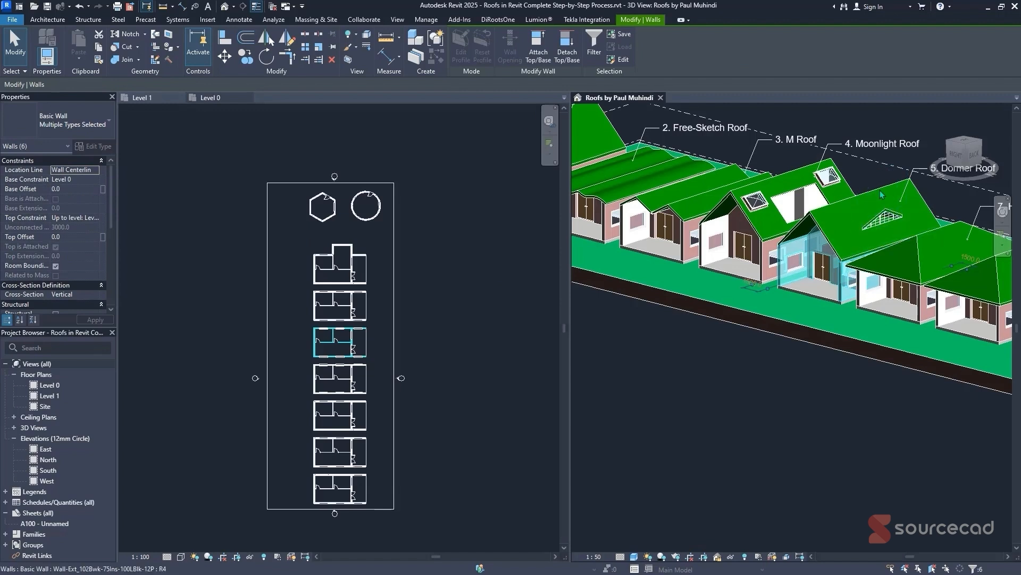
key("Escape")
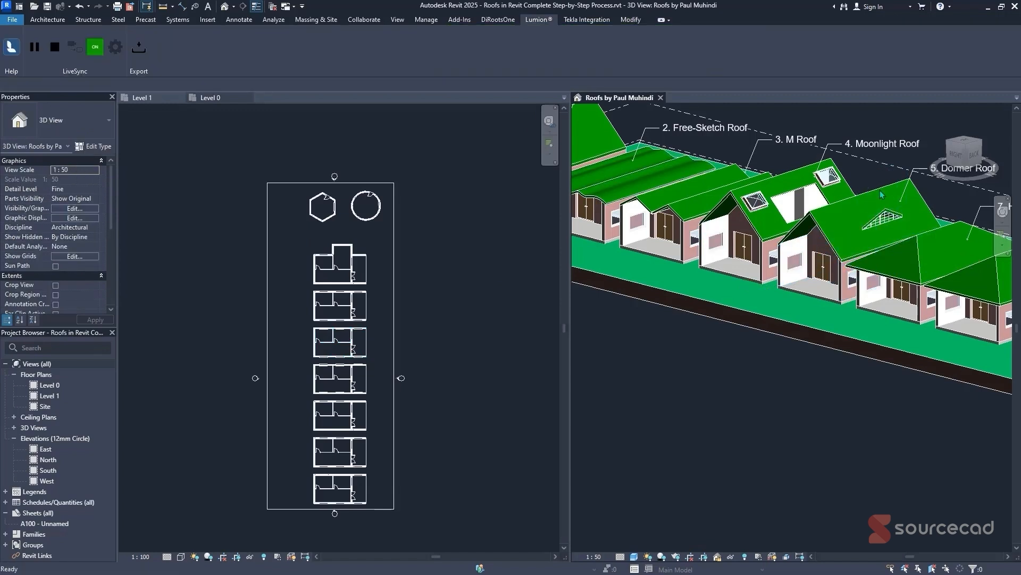
- Switch to Lumion Pro 12.5 and inspect the synced gable-shaped buildings from outside and inside, checking the wall-to-roof joints and roof opening
key("alt+Tab")
right_click_drag(507, 194, 420, 184)
right_click_drag(511, 294, 644, 303)
key("w")
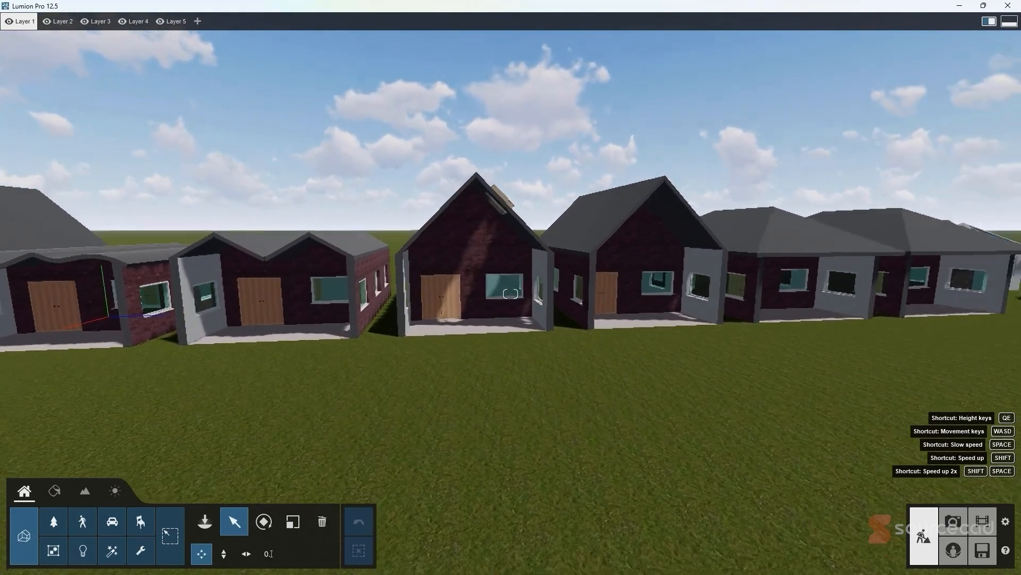
key("w")
right_click_drag(511, 294, 542, 260)
key("w")
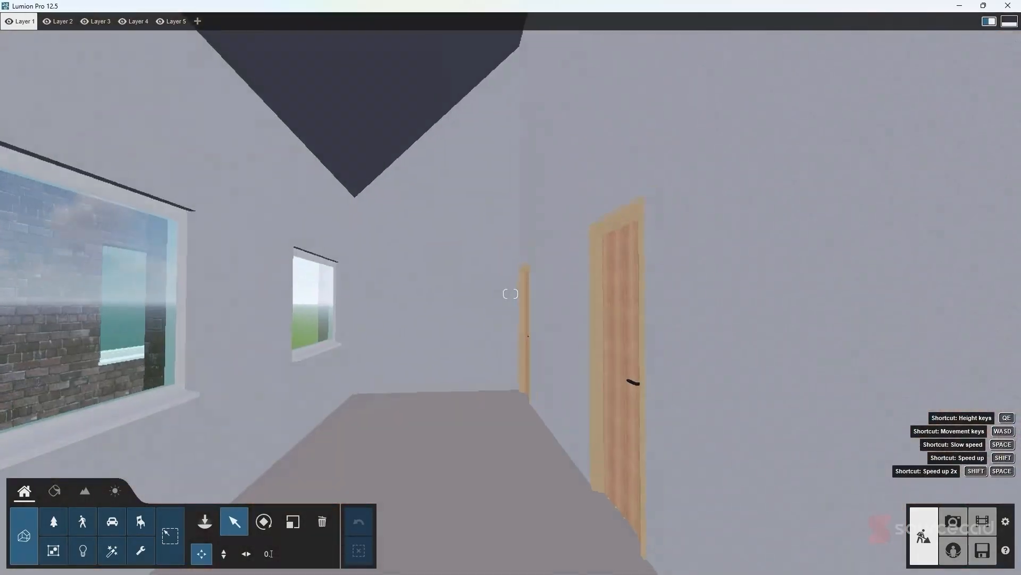
right_click_drag(511, 294, 617, 293)
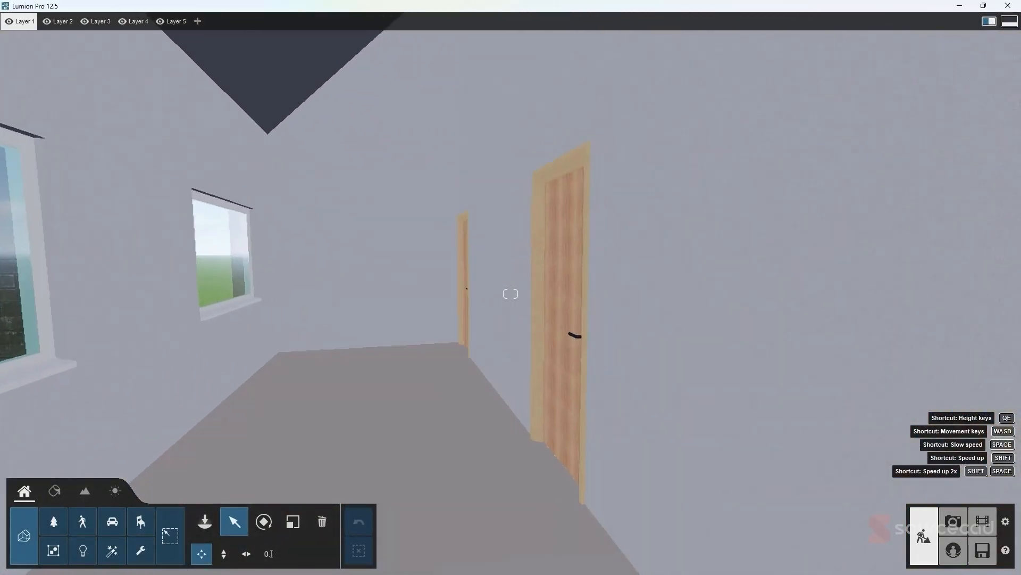
key("w")
right_click_drag(511, 294, 617, 293)
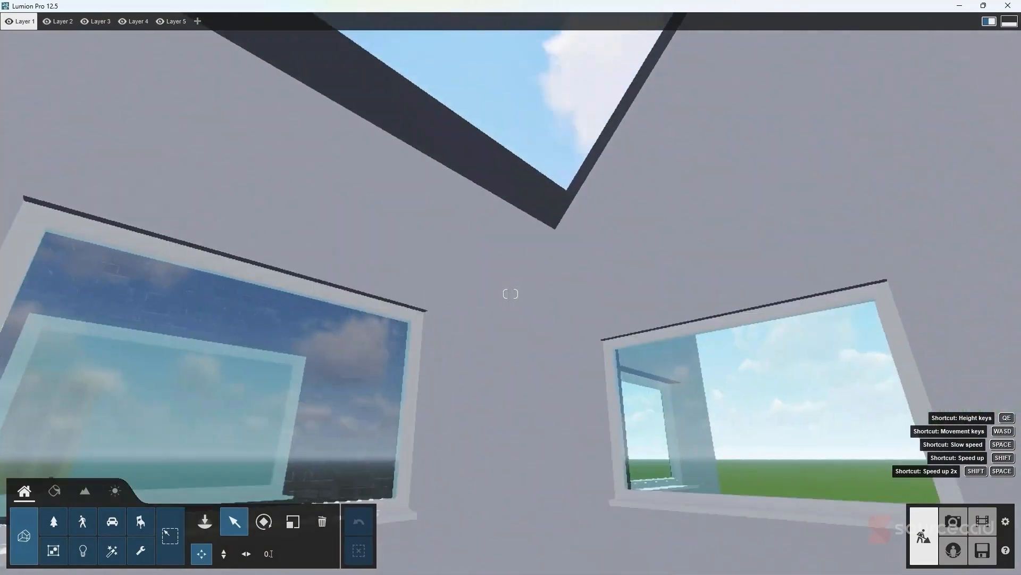
right_click_drag(511, 294, 527, 239)
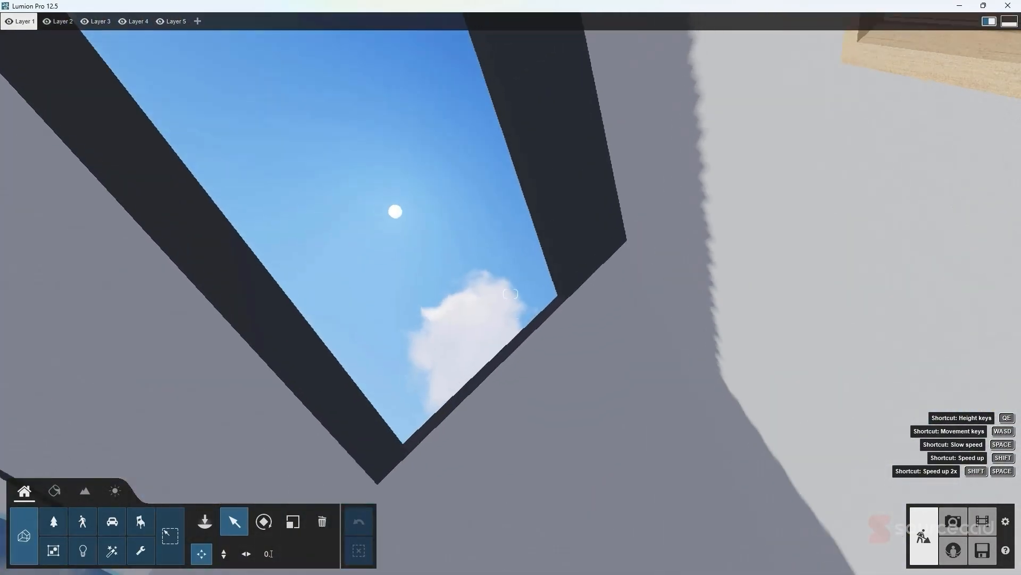
right_click_drag(510, 294, 514, 412)
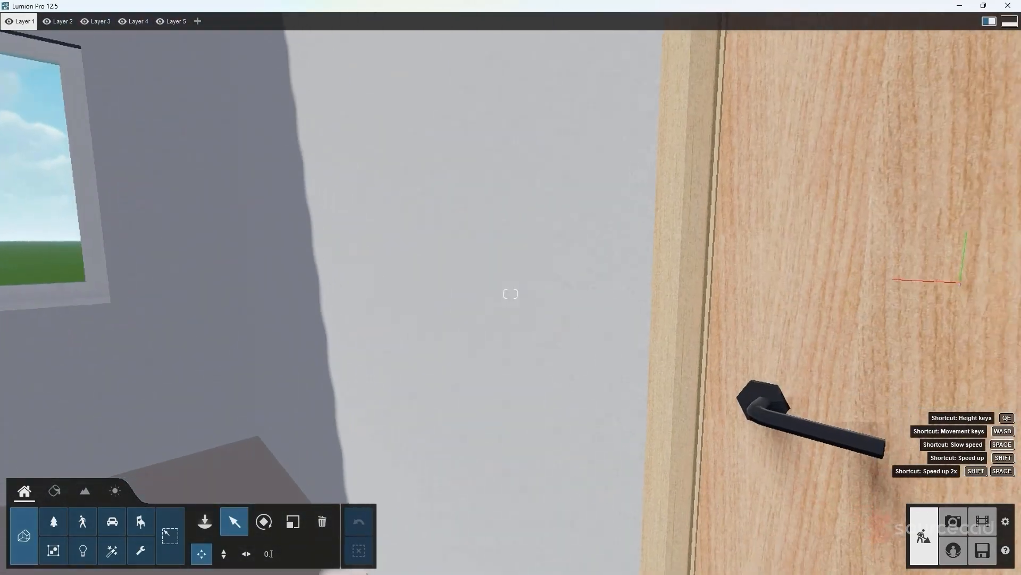
- Leave the building interior and examine the exteriors of the remaining buildings, including the hexagonal one with the glazed roof
right_click_drag(511, 294, 511, 314)
key("w")
key("w")
key("w")
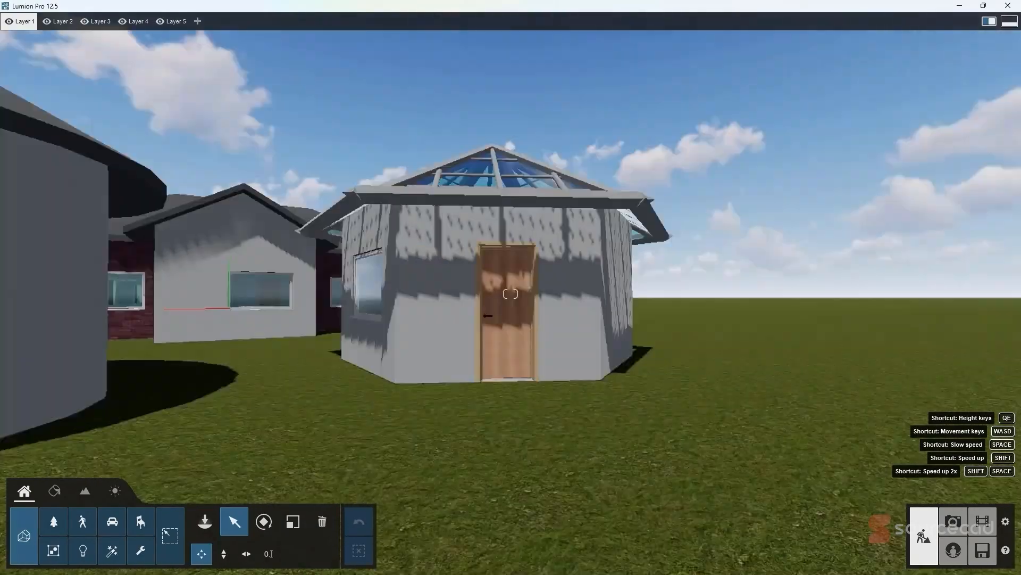
key("s")
key("a")
right_click_drag(511, 294, 564, 351)
key("a")
key("w")
key("q")
key("q")
key("s")
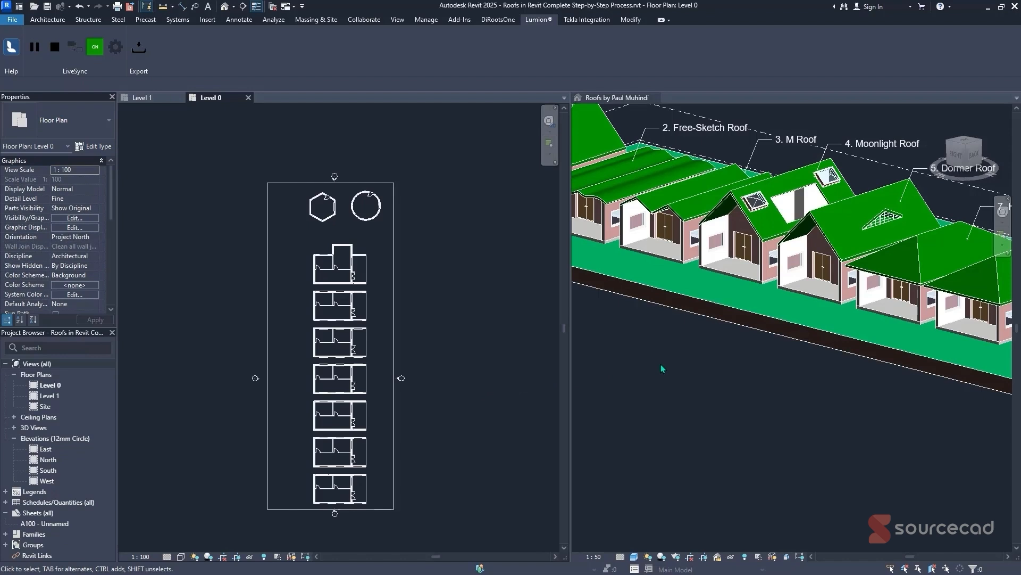
- Return to Revit and look up the Paint tool with the Gabble Roof selected, then clear the selection
left_click(661, 364)
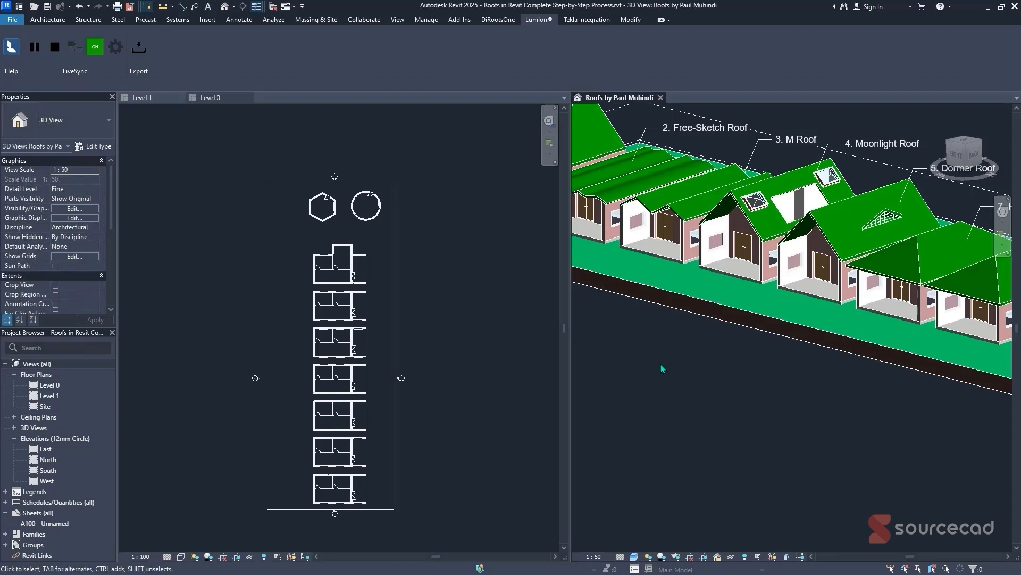
middle_click_drag(638, 346, 724, 473)
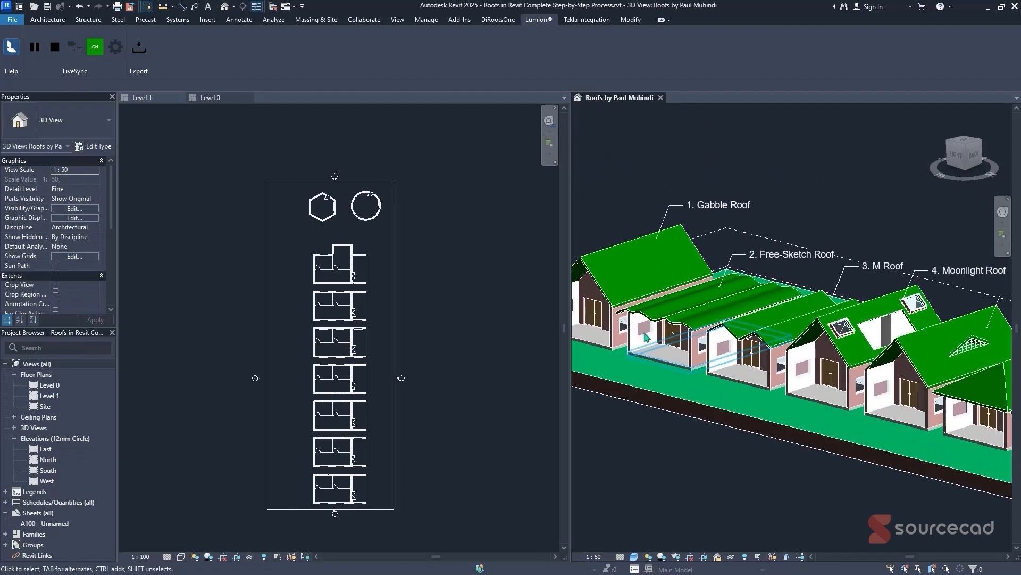
left_click(603, 253)
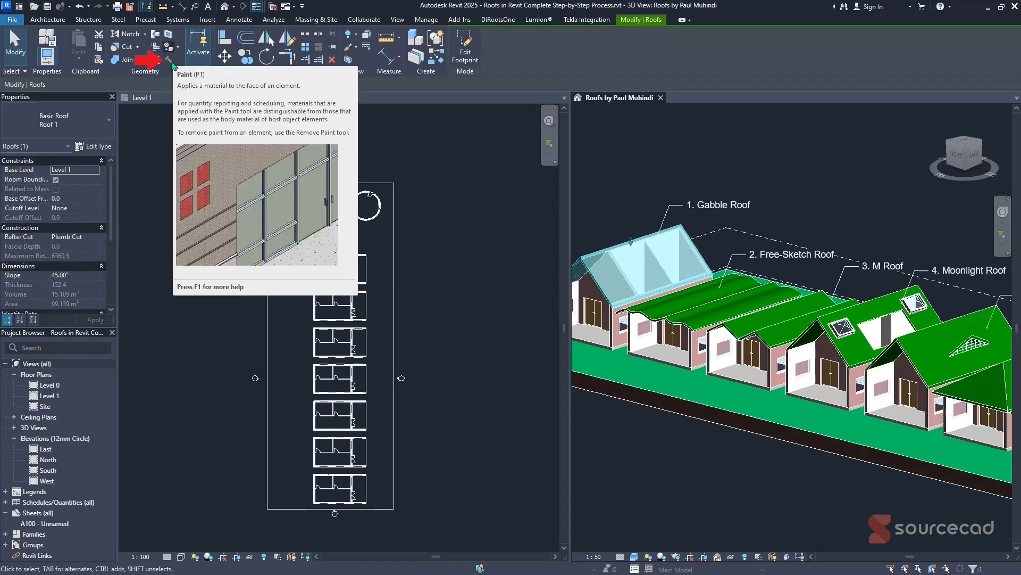
left_click(844, 166)
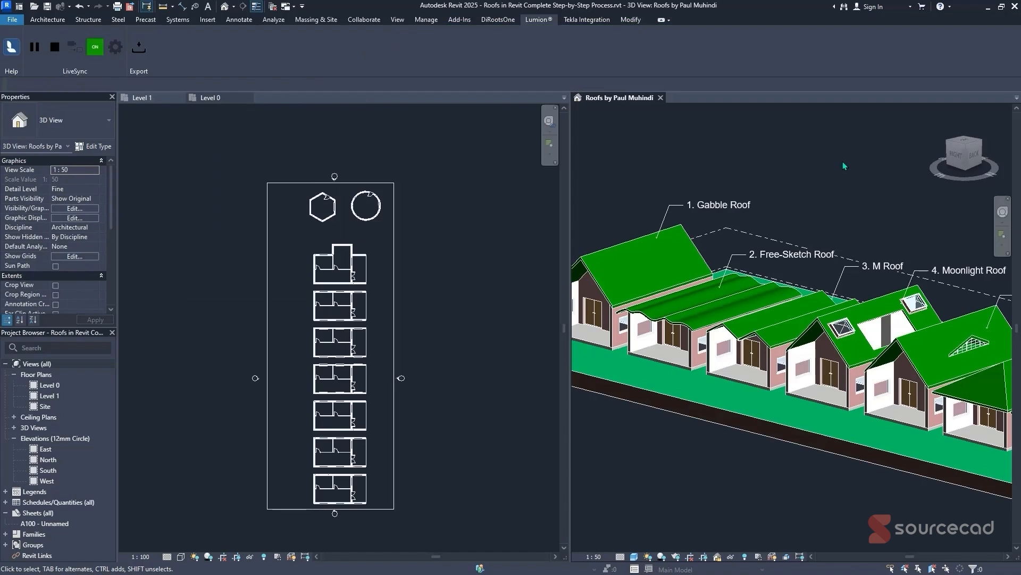
middle_click_drag(843, 163, 818, 144)
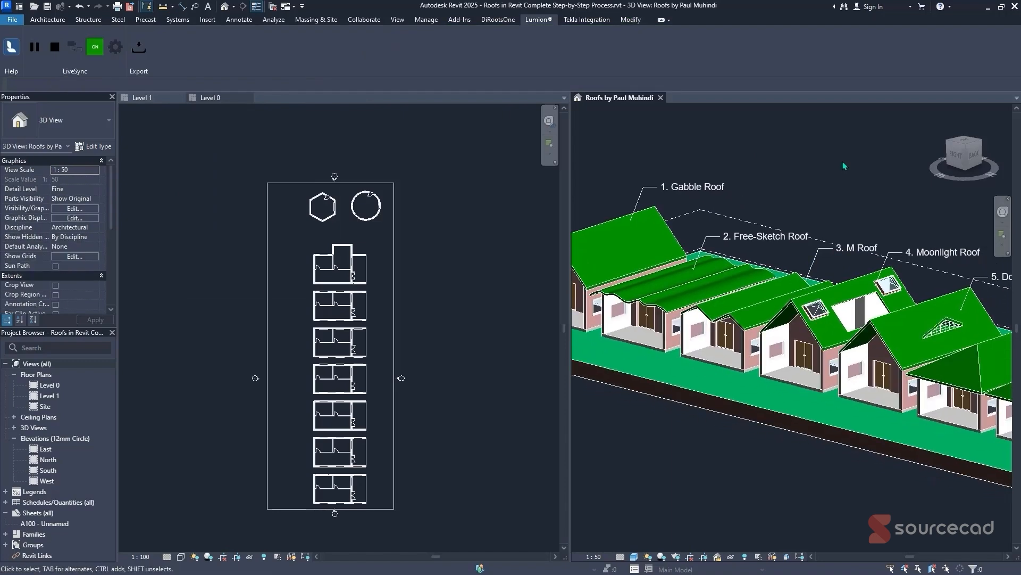